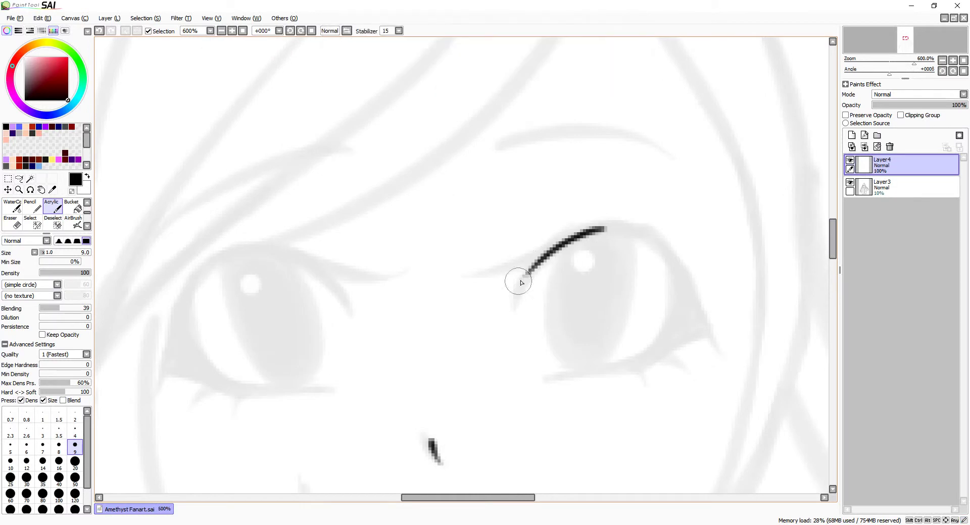
Step: Ink the outline of the right eye over the sketch, including the upper lid, pointed outer corner, lower lid and inner lashes
{"action": "mouse_move", "coordinate": [596, 379]}
{"action": "left_mouse_down"}
{"action": "mouse_move", "coordinate": [627, 376]}
{"action": "mouse_move", "coordinate": [727, 291]}
{"action": "left_mouse_up"}
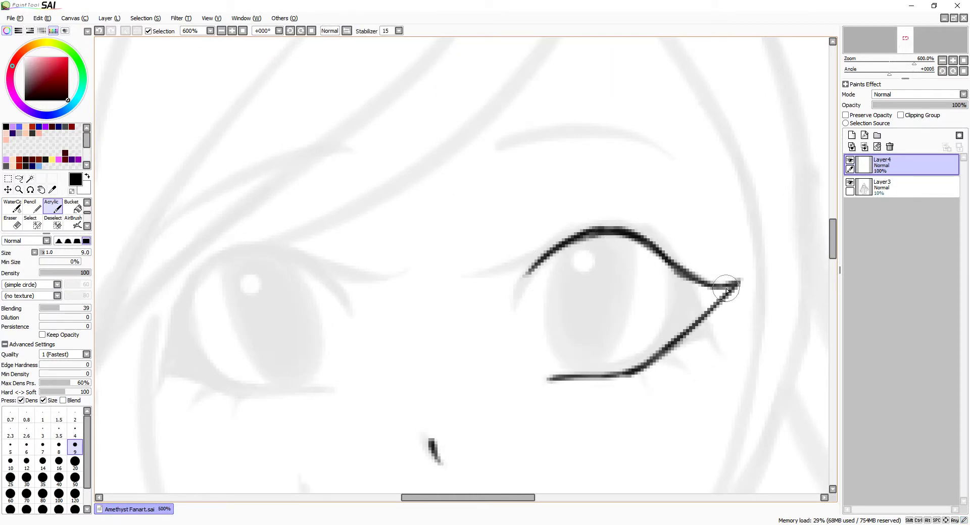
{"action": "mouse_move", "coordinate": [520, 285]}
{"action": "left_mouse_down"}
{"action": "mouse_move", "coordinate": [506, 249]}
{"action": "mouse_move", "coordinate": [524, 269]}
{"action": "mouse_move", "coordinate": [541, 255]}
{"action": "left_mouse_up"}
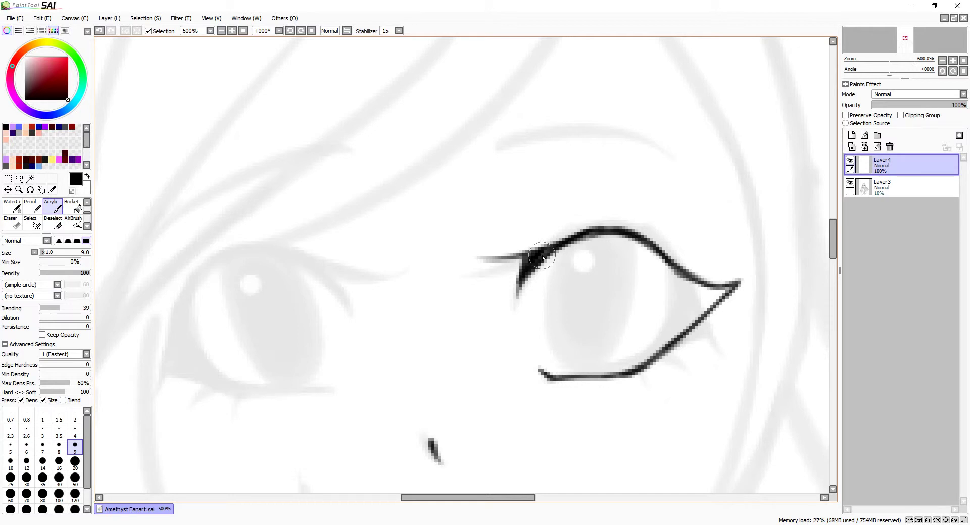
{"action": "mouse_move", "coordinate": [492, 260]}
{"action": "left_mouse_down"}
{"action": "mouse_move", "coordinate": [580, 231]}
{"action": "mouse_move", "coordinate": [651, 237]}
{"action": "mouse_move", "coordinate": [707, 283]}
{"action": "mouse_move", "coordinate": [655, 355]}
{"action": "left_mouse_up"}
Step: Thicken the right eye's upper lid, fill its outer corner solid black and add small lower lashes
{"action": "key", "text": "super"}
{"action": "key", "text": "super"}
{"action": "key", "text": "ctrl+plus"}
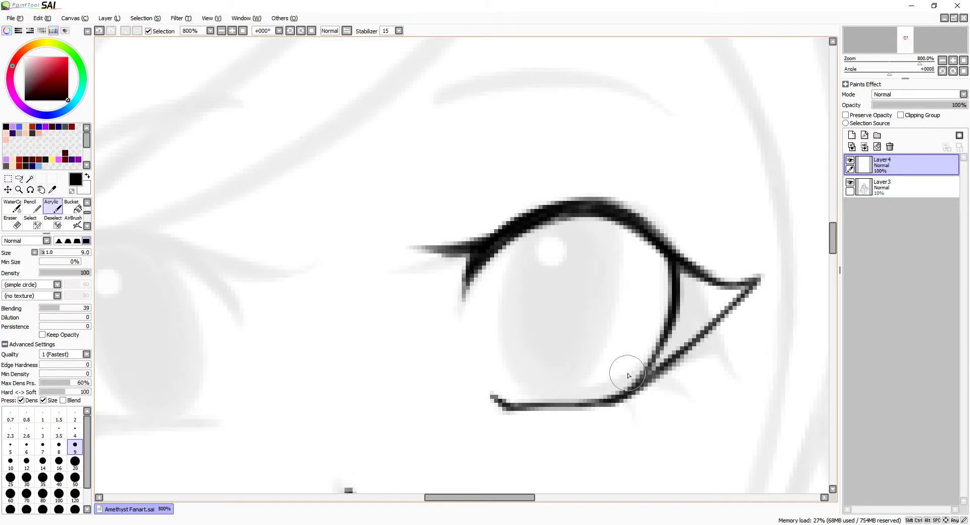
{"action": "mouse_move", "coordinate": [628, 376]}
{"action": "left_mouse_down"}
{"action": "mouse_move", "coordinate": [682, 284]}
{"action": "mouse_move", "coordinate": [678, 335]}
{"action": "mouse_move", "coordinate": [679, 314]}
{"action": "mouse_move", "coordinate": [745, 284]}
{"action": "mouse_move", "coordinate": [686, 279]}
{"action": "mouse_move", "coordinate": [651, 388]}
{"action": "left_mouse_up"}
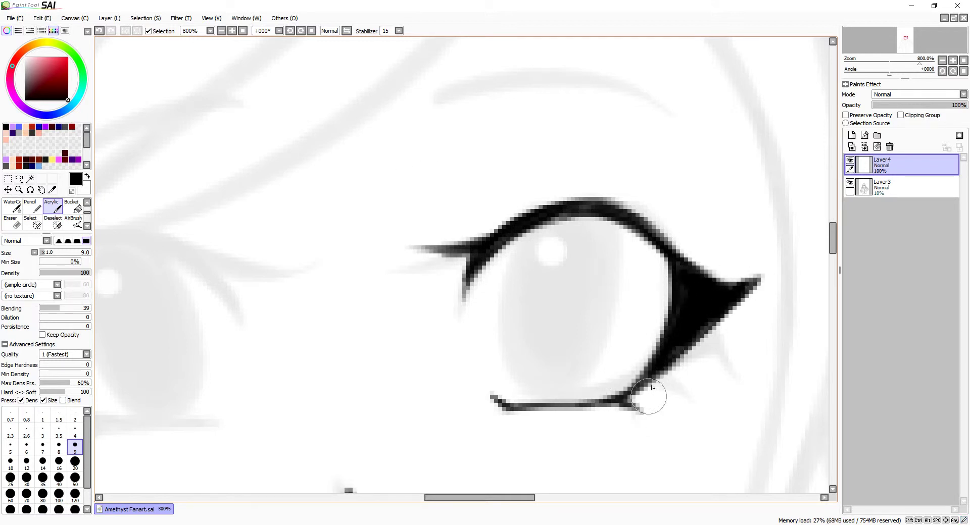
Step: Lasso the inked right eye and duplicate it onto a new layer
{"action": "scroll", "coordinate": [509, 266], "scroll_direction": "left", "scroll_amount": 5}
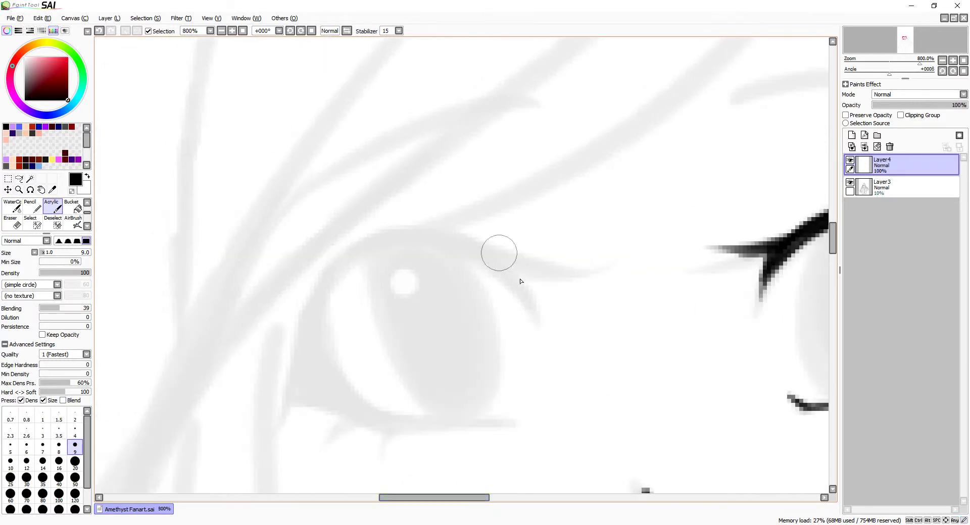
{"action": "scroll", "coordinate": [508, 266], "scroll_direction": "down", "scroll_amount": 3}
{"action": "left_click", "coordinate": [19, 178]}
{"action": "left_click_drag", "start_coordinate": [556, 204], "coordinate": [560, 207]}
{"action": "left_click", "coordinate": [39, 18]}
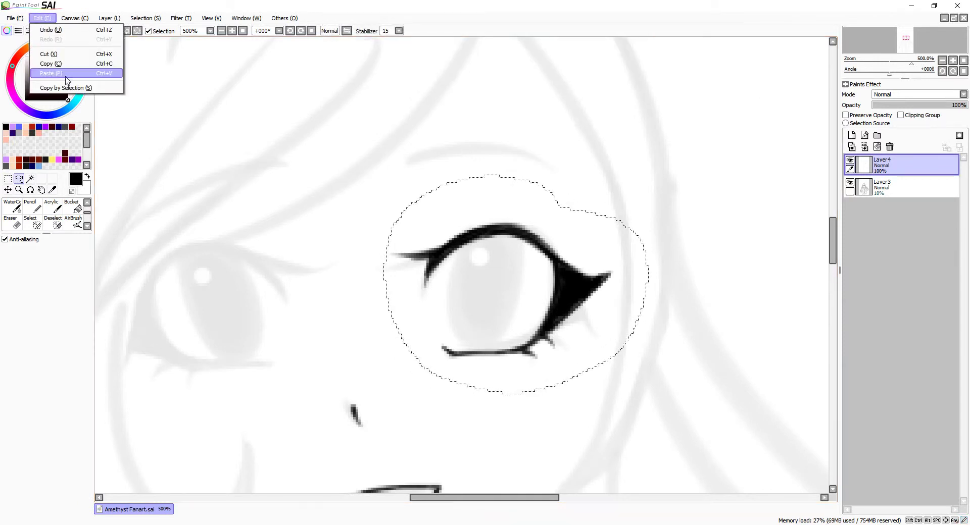
{"action": "left_click", "coordinate": [74, 65]}
Step: Flip the copied eye horizontally, position it over the sketched left eye, rotate it slightly and apply the transform
{"action": "left_click", "coordinate": [46, 347]}
{"action": "left_click_drag", "start_coordinate": [483, 289], "coordinate": [202, 278]}
{"action": "scroll", "coordinate": [484, 290], "scroll_direction": "down", "scroll_amount": 3}
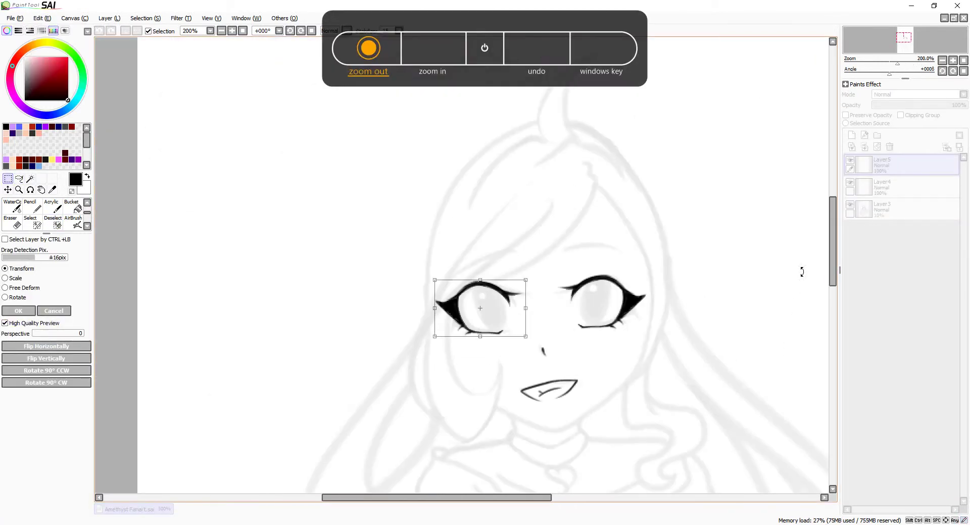
{"action": "scroll", "coordinate": [418, 233], "scroll_direction": "up", "scroll_amount": 2}
{"action": "left_click_drag", "start_coordinate": [417, 234], "coordinate": [426, 258]}
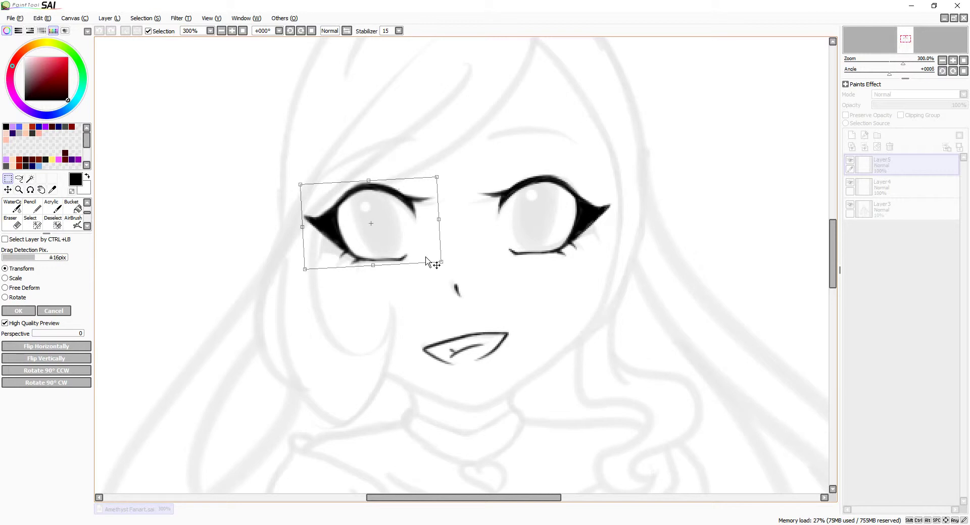
{"action": "left_click", "coordinate": [21, 311]}
Step: Draw a thick black ring in the empty area beside the face with the Acrylic brush and adjust it with a transform
{"action": "left_click", "coordinate": [51, 207]}
{"action": "key", "text": "ctrl+minus"}
{"action": "key", "text": "ctrl+plus"}
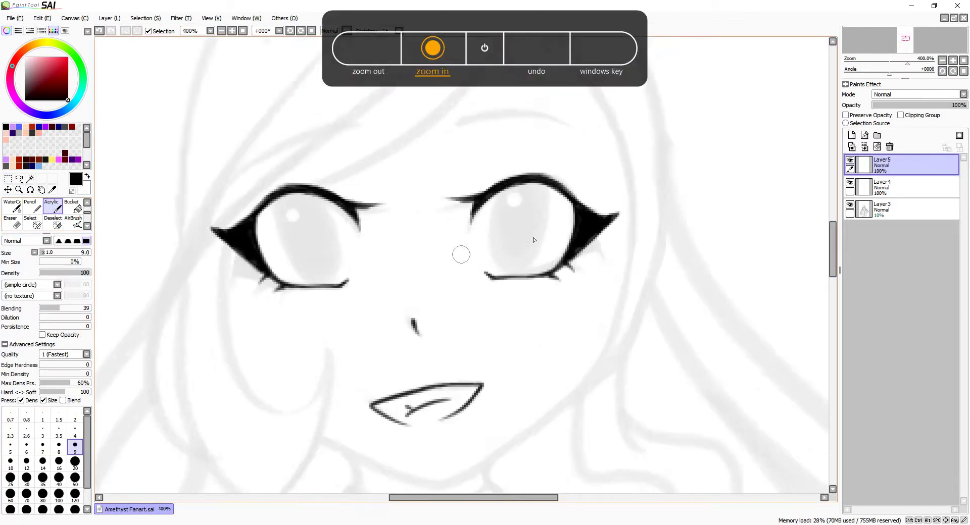
{"action": "key", "text": "ctrl+minus"}
{"action": "key", "text": "ctrl+plus"}
{"action": "mouse_move", "coordinate": [704, 169]}
{"action": "left_mouse_down"}
{"action": "mouse_move", "coordinate": [720, 216]}
{"action": "mouse_move", "coordinate": [700, 169]}
{"action": "mouse_move", "coordinate": [679, 171]}
{"action": "left_mouse_up"}
{"action": "key", "text": "ctrl+t"}
{"action": "left_click_drag", "start_coordinate": [729, 213], "coordinate": [723, 217]}
{"action": "left_click", "coordinate": [18, 310]}
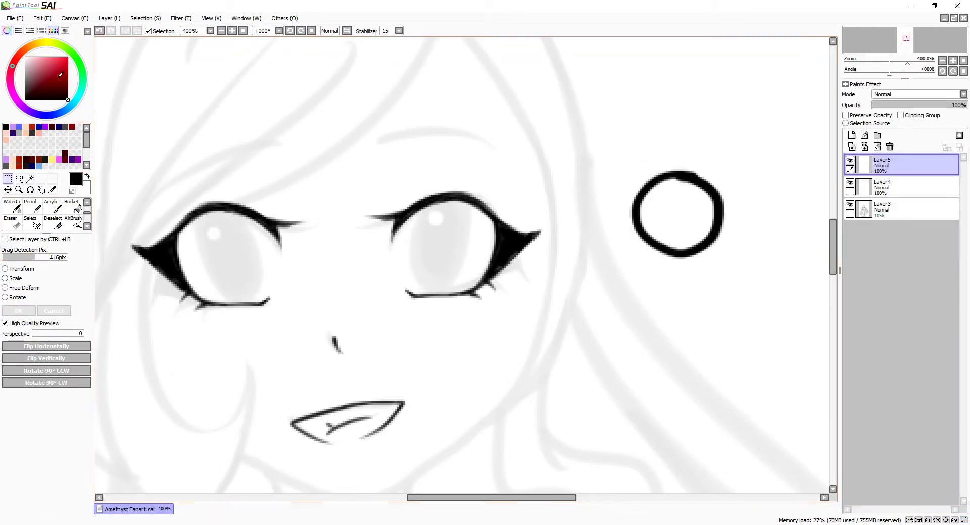
Step: Paste a copy of the ring on a new layer and reshape it to fit the right eye as the iris outline
{"action": "key", "text": "ctrl+shift+n"}
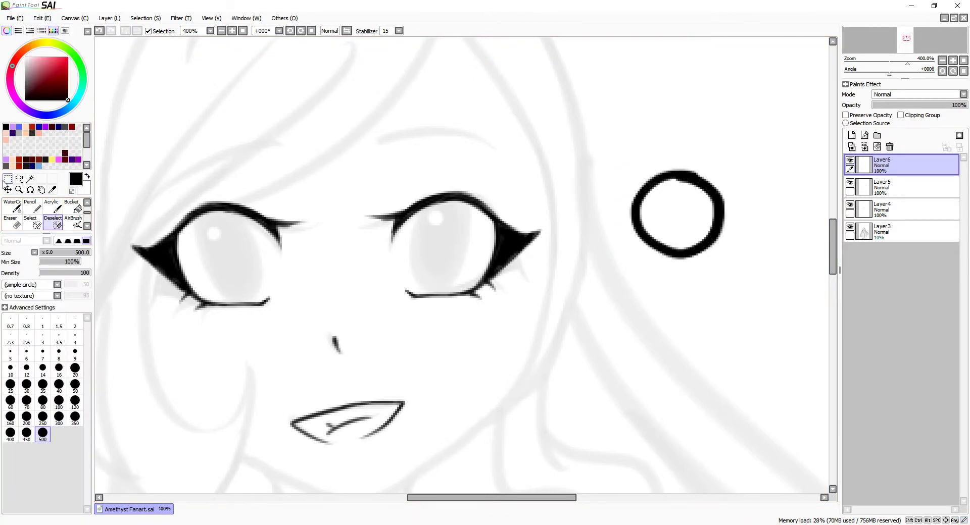
{"action": "key", "text": "ctrl+v"}
{"action": "key", "text": "ctrl+t"}
{"action": "mouse_move", "coordinate": [455, 256]}
{"action": "left_mouse_down"}
{"action": "mouse_move", "coordinate": [440, 243]}
{"action": "mouse_move", "coordinate": [456, 262]}
{"action": "left_mouse_up"}
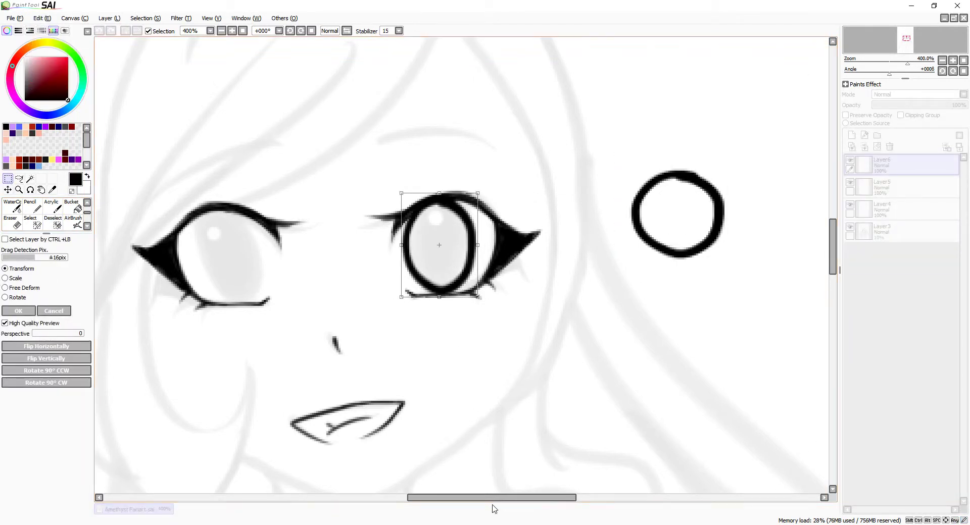
{"action": "left_click_drag", "start_coordinate": [494, 497], "coordinate": [461, 498]}
{"action": "left_click_drag", "start_coordinate": [616, 292], "coordinate": [634, 292]}
{"action": "key", "text": "Return"}
Step: Move the original ring on Layer5 onto the left eye, rotate and fit it as the iris outline, and apply the transform
{"action": "left_click", "coordinate": [937, 190]}
{"action": "key", "text": "ctrl+t"}
{"action": "left_click_drag", "start_coordinate": [688, 213], "coordinate": [271, 288]}
{"action": "key", "text": "ctrl+minus"}
{"action": "key", "text": "ctrl+plus"}
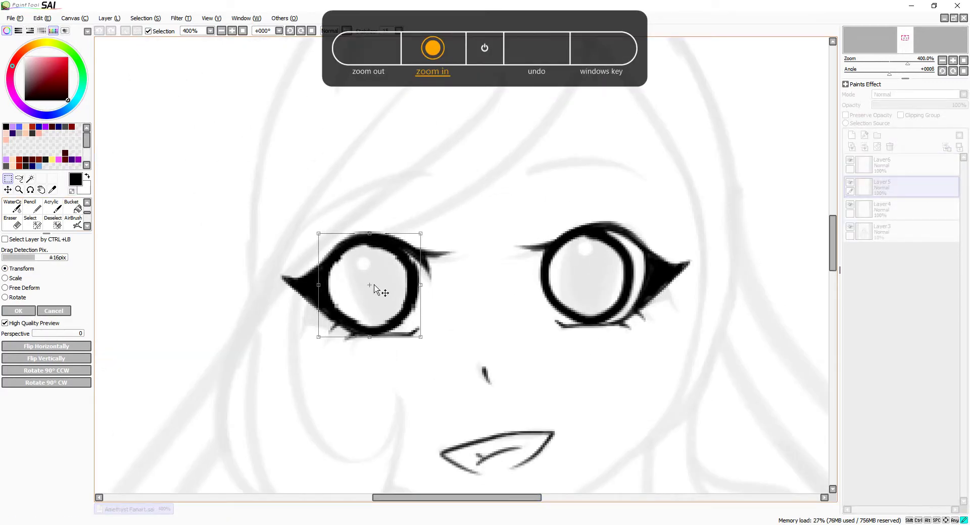
{"action": "left_click_drag", "start_coordinate": [379, 287], "coordinate": [386, 159]}
{"action": "left_click", "coordinate": [439, 311], "text": "ctrl"}
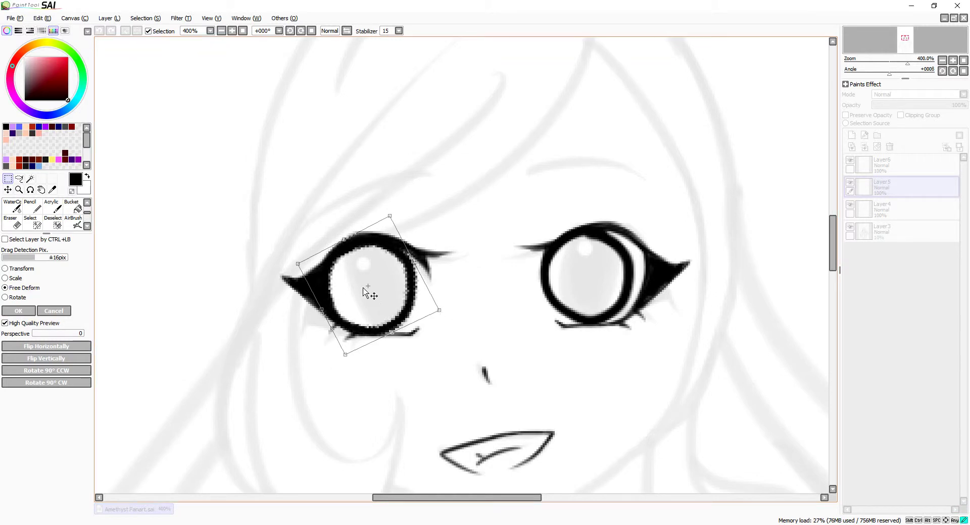
{"action": "left_click", "coordinate": [18, 311]}
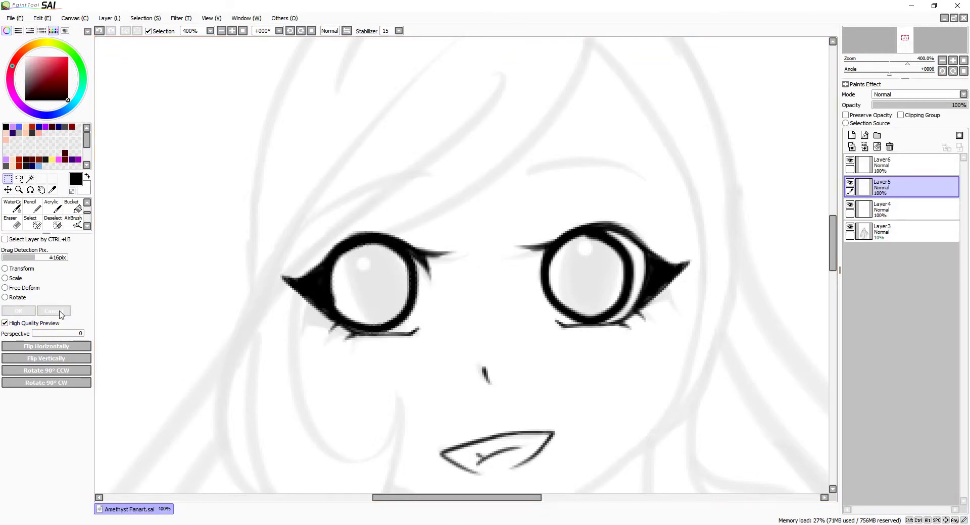
Step: Clean up the right eye's iris outline on Layer6 with a size 9 Eraser
{"action": "key", "text": "ctrl+minus"}
{"action": "key", "text": "ctrl+minus"}
{"action": "key", "text": "ctrl+minus"}
{"action": "key", "text": "e"}
{"action": "key", "text": "ctrl+plus"}
{"action": "key", "text": "ctrl+plus"}
{"action": "key", "text": "ctrl+plus"}
{"action": "key", "text": "ctrl+plus"}
{"action": "key", "text": "ctrl+plus"}
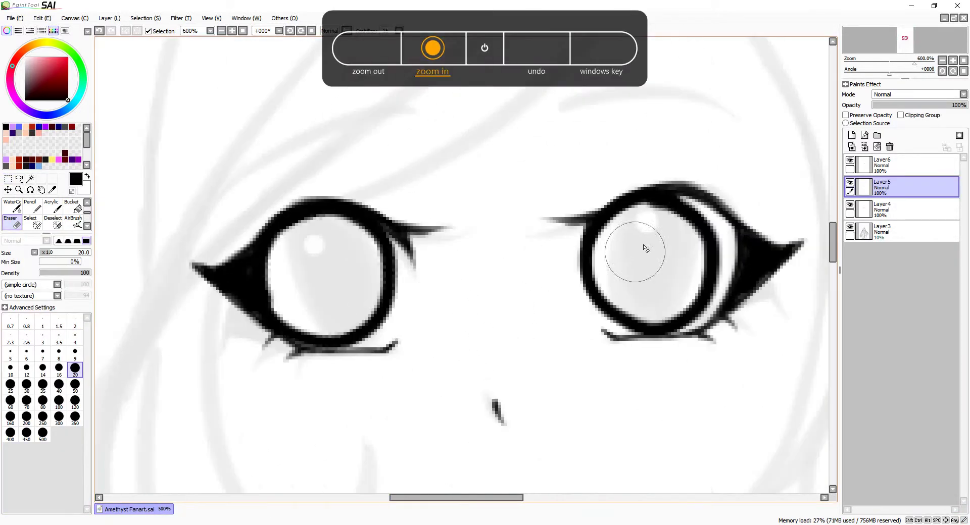
{"action": "key", "text": "bracketleft"}
{"action": "key", "text": "bracketleft"}
{"action": "key", "text": "bracketleft"}
{"action": "key", "text": "bracketleft"}
{"action": "key", "text": "bracketleft"}
{"action": "key", "text": "ctrl+plus"}
{"action": "key", "text": "ctrl+plus"}
{"action": "key", "text": "Page_Up"}
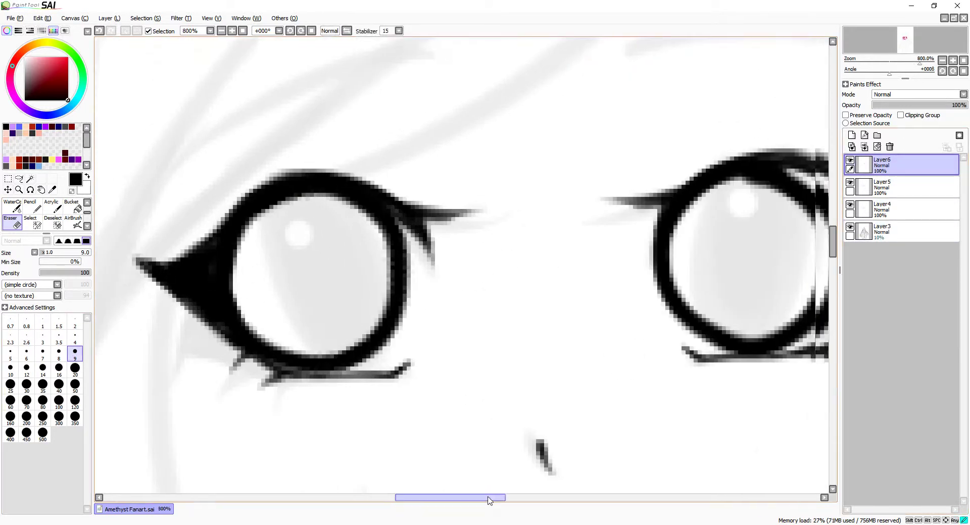
{"action": "scroll", "coordinate": [537, 210], "scroll_direction": "right", "scroll_amount": 5}
{"action": "mouse_move", "coordinate": [537, 210]}
{"action": "left_mouse_down"}
{"action": "mouse_move", "coordinate": [556, 210]}
{"action": "mouse_move", "coordinate": [535, 202]}
{"action": "left_mouse_up"}
Step: Return to the Acrylic brush and check the iris outlines up close and against the whole face
{"action": "key", "text": "ctrl+minus"}
{"action": "left_click", "coordinate": [51, 207]}
{"action": "key", "text": "ctrl+plus"}
{"action": "key", "text": "ctrl+plus"}
{"action": "scroll", "coordinate": [739, 238], "scroll_direction": "right", "scroll_amount": 3}
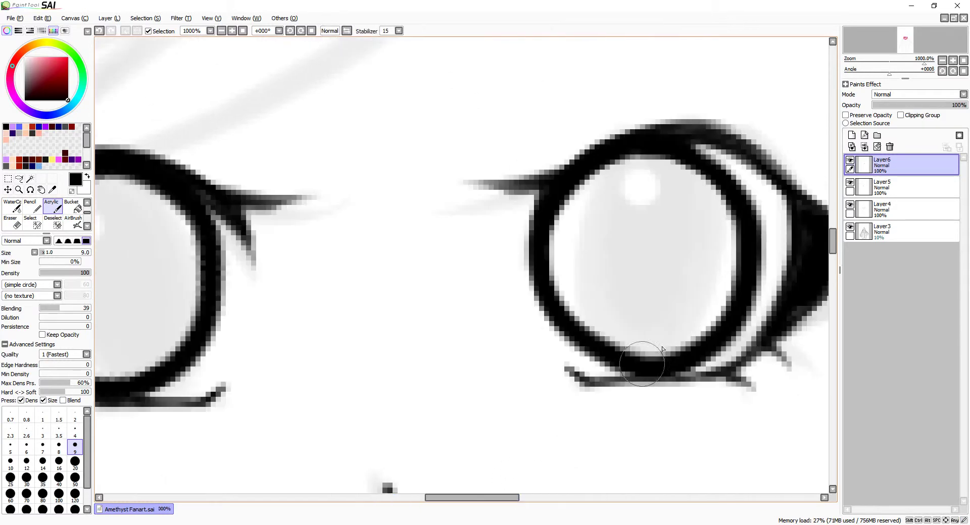
{"action": "scroll", "coordinate": [738, 237], "scroll_direction": "right", "scroll_amount": 3}
{"action": "key", "text": "ctrl+minus"}
{"action": "key", "text": "ctrl+minus"}
{"action": "key", "text": "ctrl+minus"}
{"action": "key", "text": "ctrl+minus"}
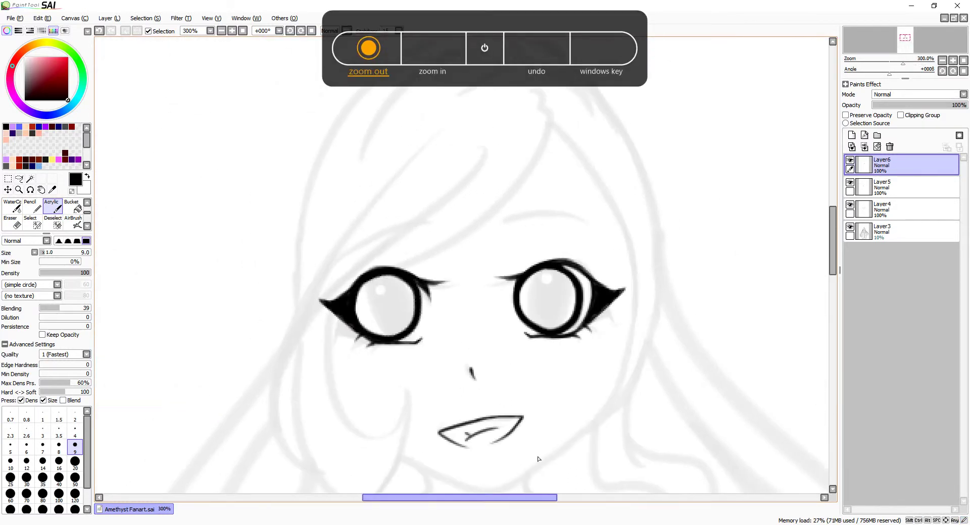
Step: Merge the eye layers down into Layer4, hide it and add a new empty layer for the hair
{"action": "key", "text": "ctrl+e"}
{"action": "key", "text": "ctrl+e"}
{"action": "key", "text": "ctrl+minus"}
{"action": "left_click", "coordinate": [850, 160]}
{"action": "left_click", "coordinate": [851, 135]}
{"action": "key", "text": "ctrl+z"}
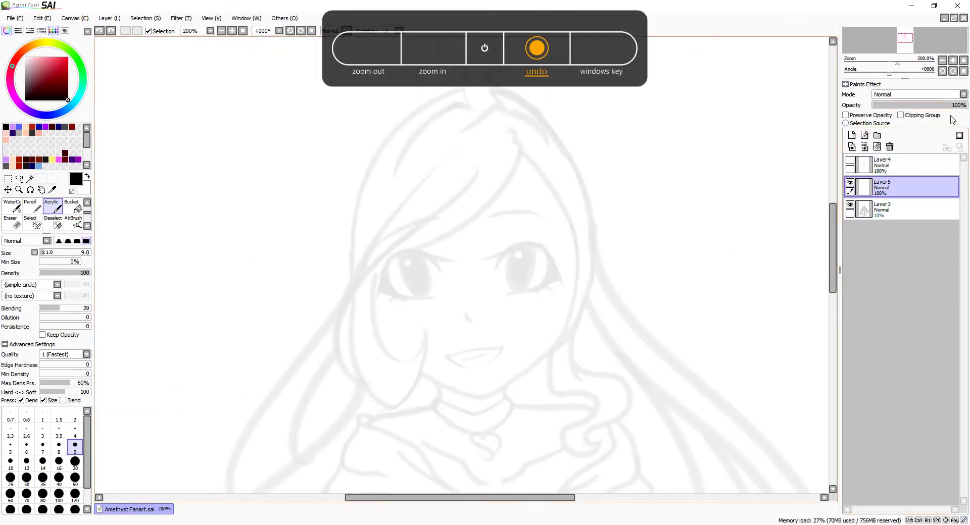
Step: Lower the opacity of the sketch on Layer3 to 8%
{"action": "key", "text": "ctrl+minus"}
{"action": "left_click", "coordinate": [889, 208]}
{"action": "key", "text": "ctrl+minus"}
{"action": "key", "text": "ctrl+minus"}
{"action": "key", "text": "ctrl+minus"}
{"action": "left_click_drag", "start_coordinate": [881, 105], "coordinate": [880, 105]}
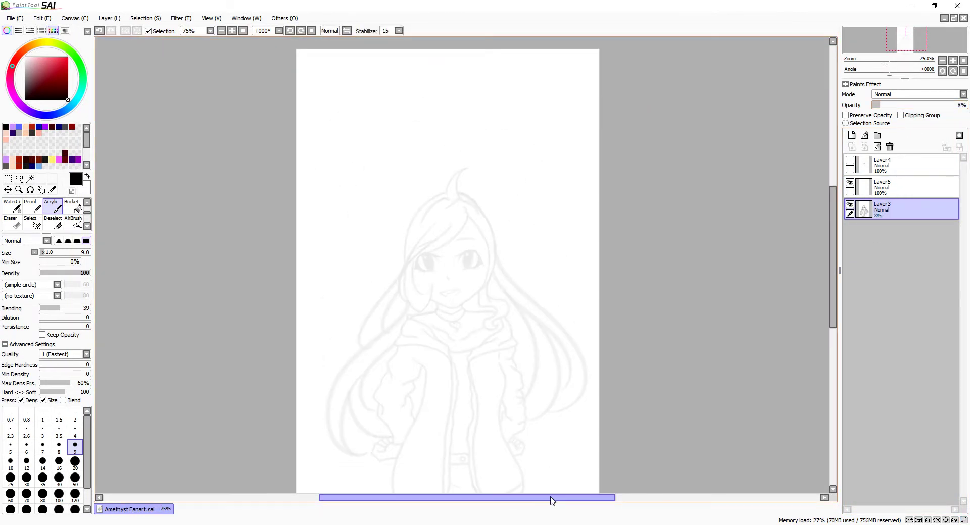
Step: Ink the large side-swept bangs on Layer5, from the parting down the left side of the face
{"action": "key", "text": "ctrl+plus"}
{"action": "key", "text": "ctrl+plus"}
{"action": "key", "text": "ctrl+plus"}
{"action": "key", "text": "ctrl+z"}
{"action": "left_click_drag", "start_coordinate": [566, 115], "coordinate": [425, 318]}
{"action": "key", "text": "ctrl+z"}
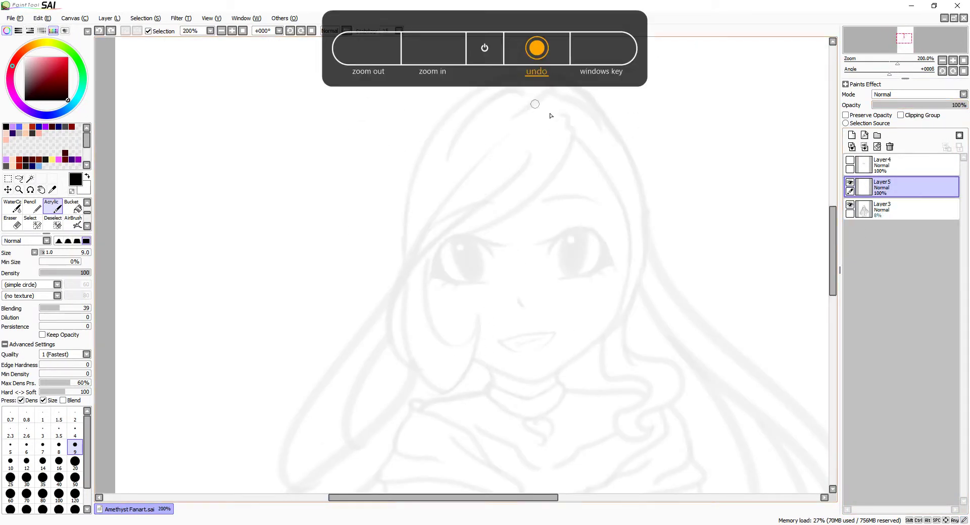
{"action": "mouse_move", "coordinate": [549, 124]}
{"action": "left_mouse_down"}
{"action": "mouse_move", "coordinate": [567, 125]}
{"action": "mouse_move", "coordinate": [467, 240]}
{"action": "mouse_move", "coordinate": [399, 388]}
{"action": "left_mouse_up"}
{"action": "left_click_drag", "start_coordinate": [404, 386], "coordinate": [515, 199]}
{"action": "left_click_drag", "start_coordinate": [488, 230], "coordinate": [464, 243]}
{"action": "key", "text": "ctrl+plus"}
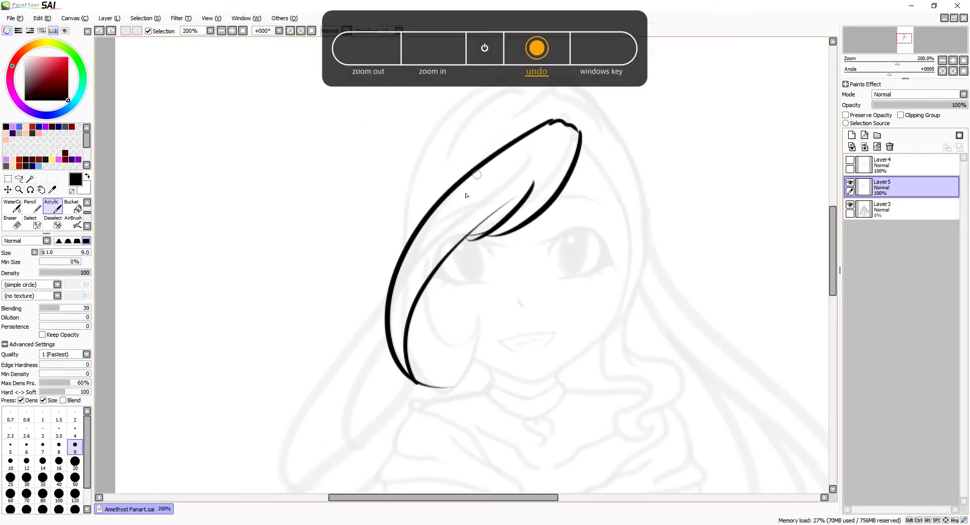
Step: Ink the long front lock on the right side of the face with two flowing lines ending in a curl
{"action": "key", "text": "ctrl+minus"}
{"action": "left_click_drag", "start_coordinate": [530, 106], "coordinate": [612, 374]}
{"action": "key", "text": "ctrl+z"}
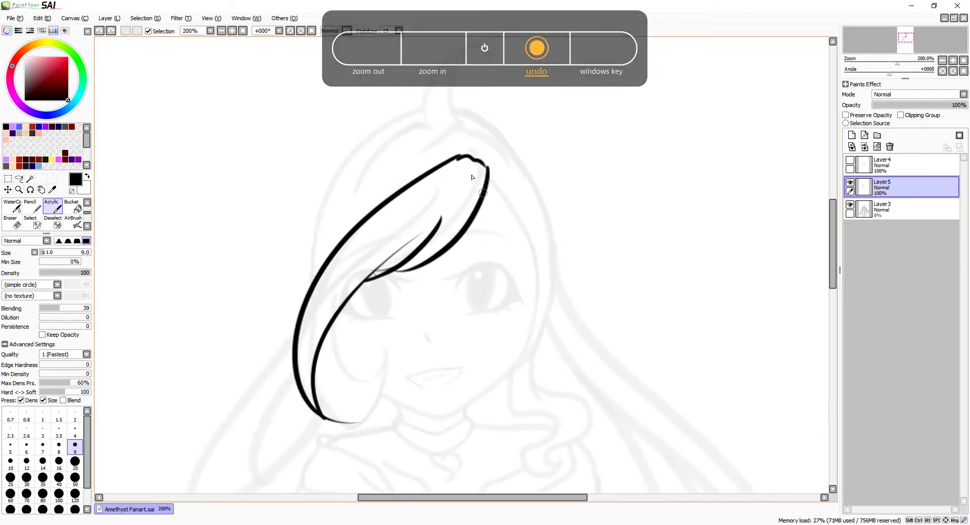
{"action": "left_click_drag", "start_coordinate": [488, 168], "coordinate": [574, 484]}
{"action": "left_click_drag", "start_coordinate": [482, 147], "coordinate": [580, 427]}
{"action": "left_click_drag", "start_coordinate": [535, 396], "coordinate": [613, 453]}
{"action": "key", "text": "ctrl+z"}
{"action": "key", "text": "ctrl+plus"}
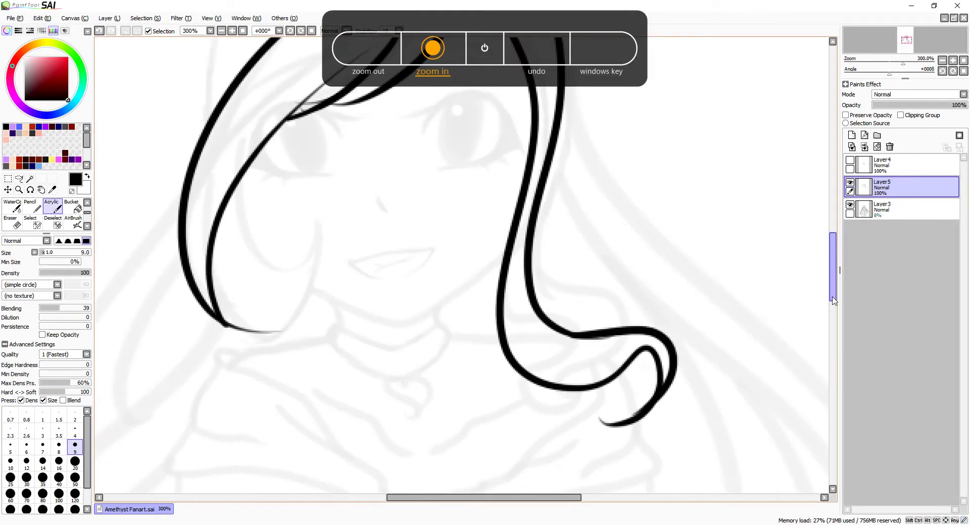
Step: Ink the hair outline from the parting down the left side of the head and a curled lock below the bangs
{"action": "key", "text": "ctrl+minus"}
{"action": "key", "text": "ctrl+minus"}
{"action": "left_click_drag", "start_coordinate": [807, 273], "coordinate": [900, 308]}
{"action": "left_click_drag", "start_coordinate": [551, 129], "coordinate": [442, 215]}
{"action": "key", "text": "ctrl+z"}
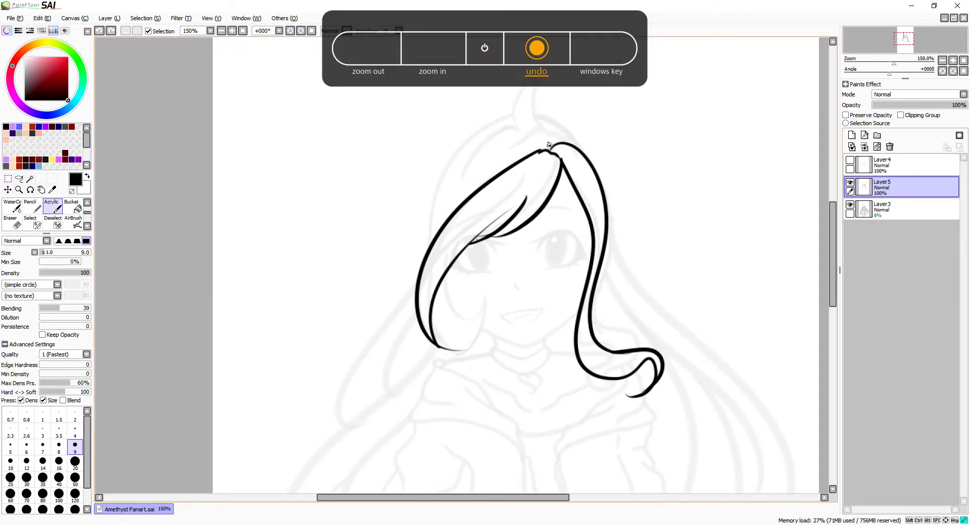
{"action": "left_click_drag", "start_coordinate": [472, 149], "coordinate": [429, 282]}
{"action": "key", "text": "ctrl+z"}
{"action": "left_click_drag", "start_coordinate": [422, 333], "coordinate": [474, 452]}
{"action": "left_click_drag", "start_coordinate": [442, 279], "coordinate": [499, 430]}
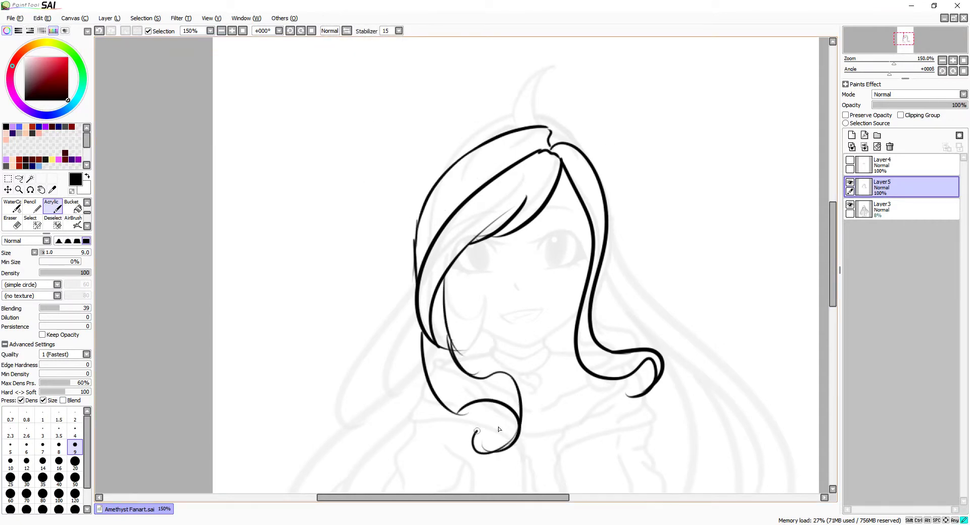
Step: Ink the long wavy outer strand flowing from the parting down past the right shoulder
{"action": "mouse_move", "coordinate": [548, 135]}
{"action": "left_mouse_down"}
{"action": "mouse_move", "coordinate": [614, 313]}
{"action": "mouse_move", "coordinate": [734, 414]}
{"action": "left_mouse_up"}
{"action": "scroll", "coordinate": [735, 415], "scroll_direction": "down", "scroll_amount": 3}
{"action": "left_click_drag", "start_coordinate": [667, 218], "coordinate": [707, 371]}
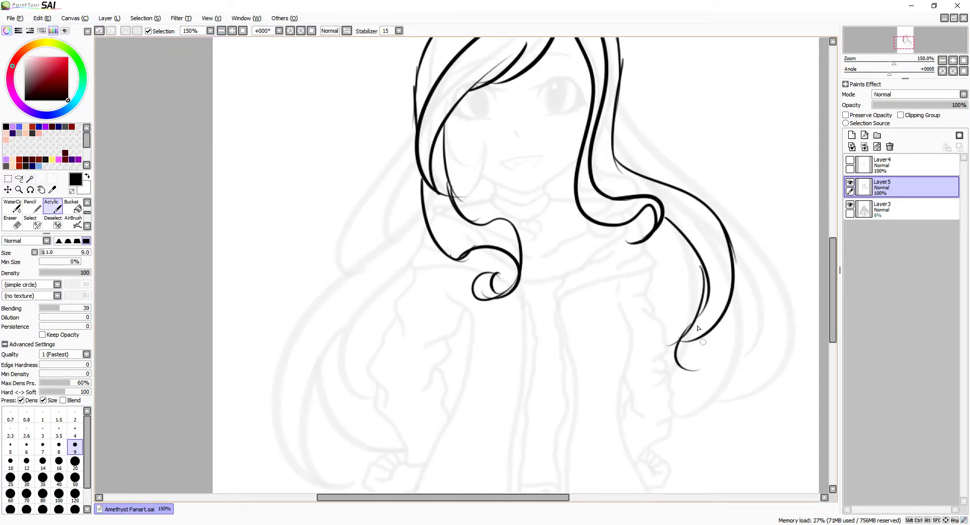
{"action": "key", "text": "ctrl+z"}
{"action": "left_click_drag", "start_coordinate": [732, 240], "coordinate": [679, 392]}
{"action": "left_click_drag", "start_coordinate": [692, 216], "coordinate": [656, 333]}
{"action": "left_click_drag", "start_coordinate": [717, 297], "coordinate": [656, 397]}
Step: Ink the outer crown line from the parting around the upper left of the head
{"action": "scroll", "coordinate": [682, 353], "scroll_direction": "up", "scroll_amount": 5}
{"action": "left_click_drag", "start_coordinate": [549, 96], "coordinate": [516, 80]}
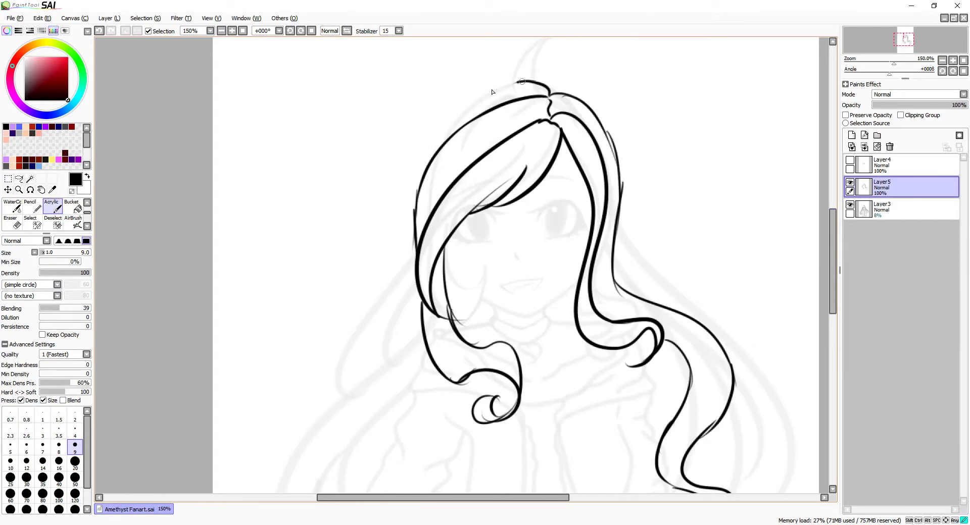
{"action": "left_click_drag", "start_coordinate": [431, 76], "coordinate": [558, 134]}
{"action": "left_click_drag", "start_coordinate": [649, 138], "coordinate": [545, 267]}
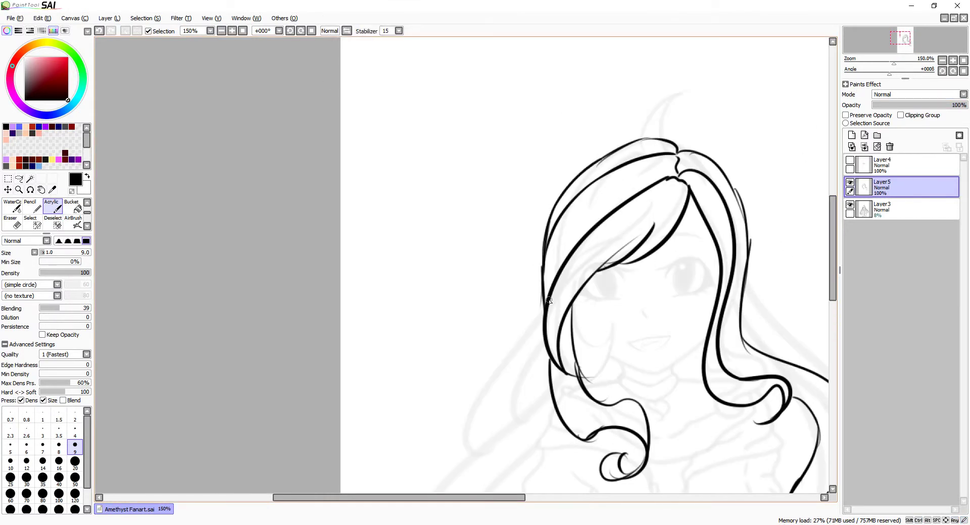
Step: Ink the long wavy outer strand flowing down the left side of the body to a curved tip
{"action": "left_click_drag", "start_coordinate": [495, 202], "coordinate": [419, 120]}
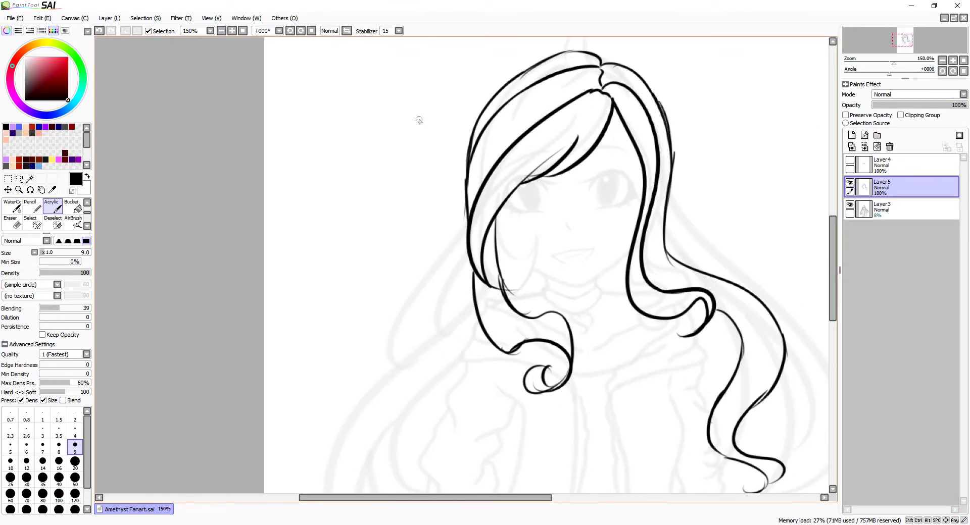
{"action": "left_click_drag", "start_coordinate": [465, 237], "coordinate": [384, 435]}
{"action": "scroll", "coordinate": [429, 329], "scroll_direction": "down", "scroll_amount": 3}
{"action": "left_click_drag", "start_coordinate": [470, 197], "coordinate": [419, 376]}
{"action": "left_click_drag", "start_coordinate": [399, 336], "coordinate": [409, 450]}
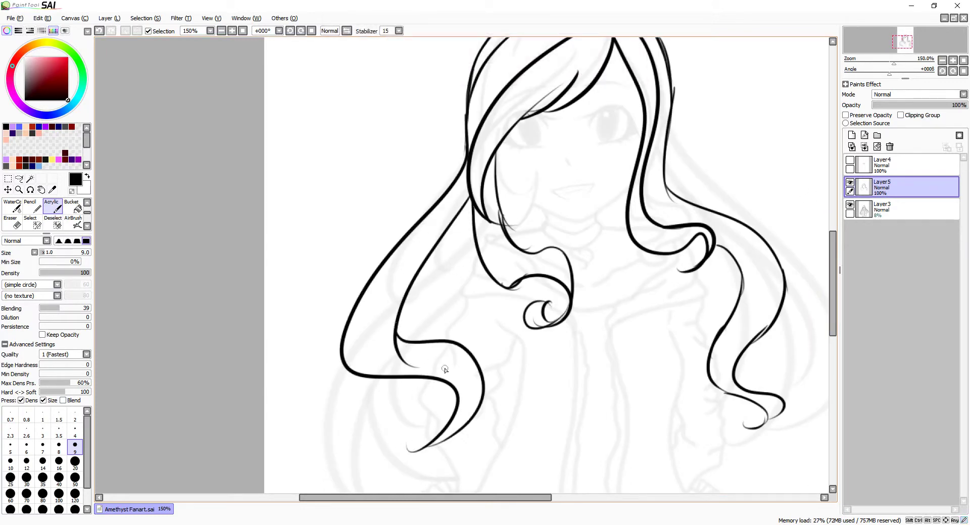
Step: Hide and reshow the Layer3 sketch to check the inked hair on its own
{"action": "key", "text": "minus"}
{"action": "left_click", "coordinate": [850, 204]}
{"action": "left_click", "coordinate": [850, 205]}
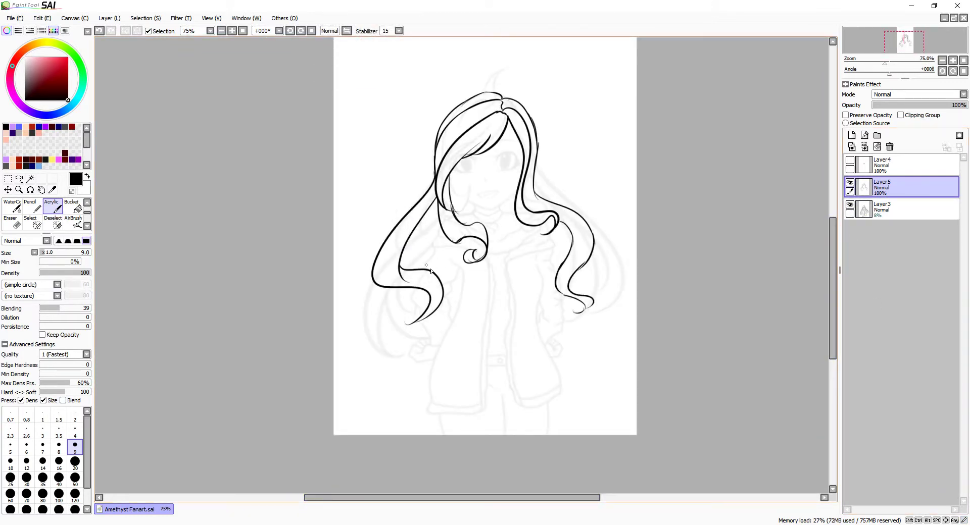
Step: Try an additional hair line on the long left strand
{"action": "key", "text": "plus"}
{"action": "left_click_drag", "start_coordinate": [438, 202], "coordinate": [414, 244]}
{"action": "key", "text": "ctrl+z"}
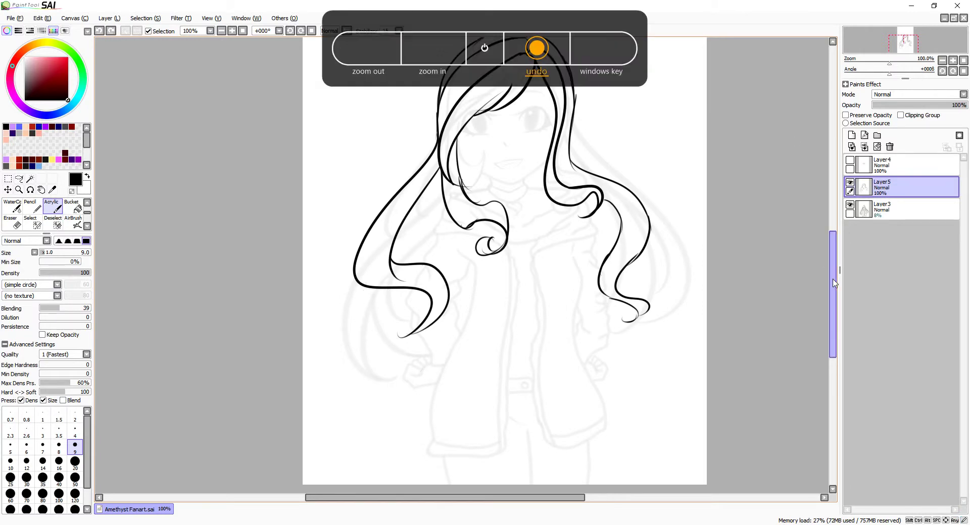
{"action": "scroll", "coordinate": [677, 313], "scroll_direction": "up", "scroll_amount": 2}
{"action": "key", "text": "plus"}
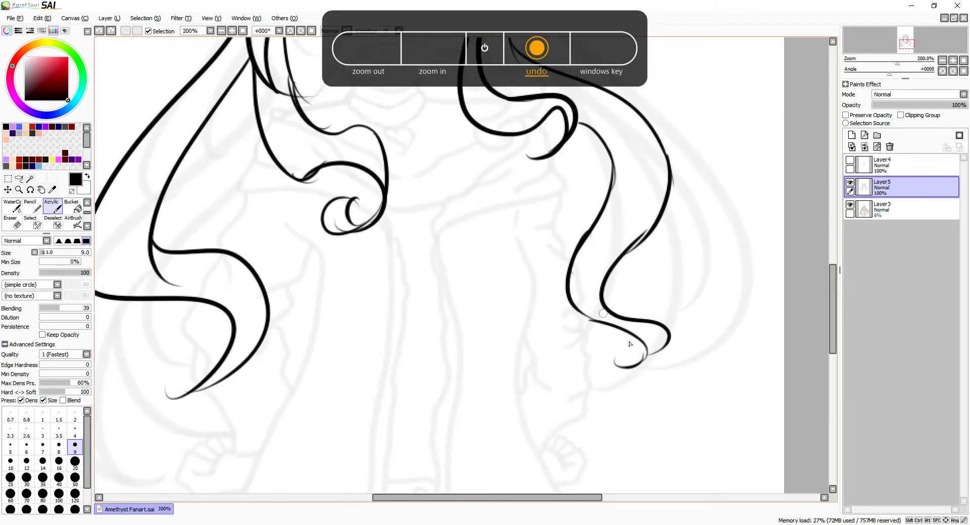
Step: Ink the outer hair line along the right side of the head, running down past the shoulder
{"action": "key", "text": "minus"}
{"action": "mouse_move", "coordinate": [493, 144]}
{"action": "left_mouse_down"}
{"action": "mouse_move", "coordinate": [565, 247]}
{"action": "mouse_move", "coordinate": [594, 338]}
{"action": "left_mouse_up"}
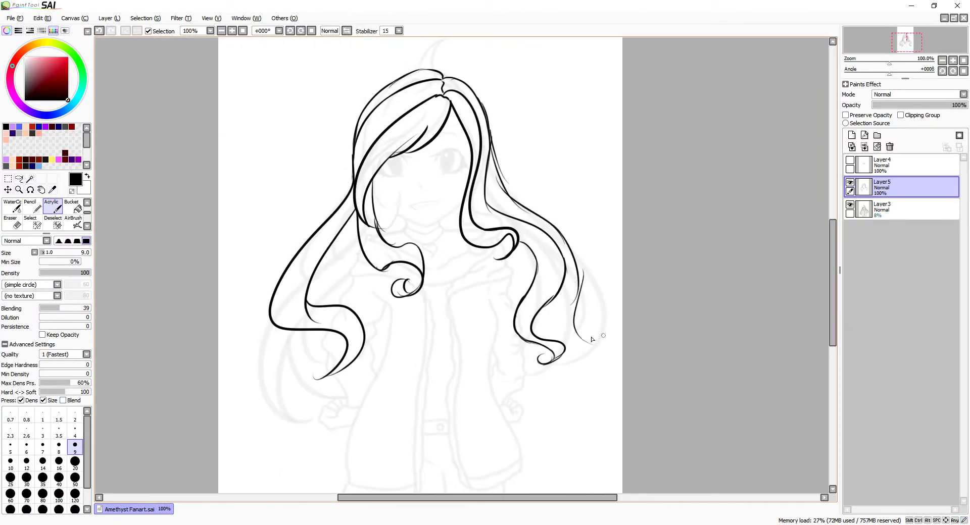
{"action": "key", "text": "ctrl+z"}
{"action": "left_click_drag", "start_coordinate": [487, 139], "coordinate": [550, 232]}
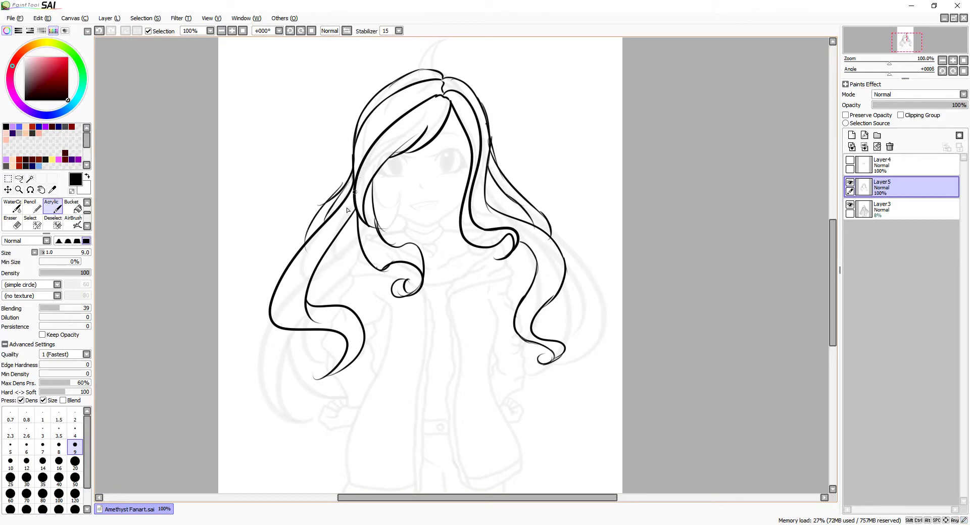
Step: Ink smaller curled strands around the long locks on both sides and hide the Layer3 sketch
{"action": "key", "text": "ctrl+z"}
{"action": "left_click_drag", "start_coordinate": [534, 247], "coordinate": [522, 302]}
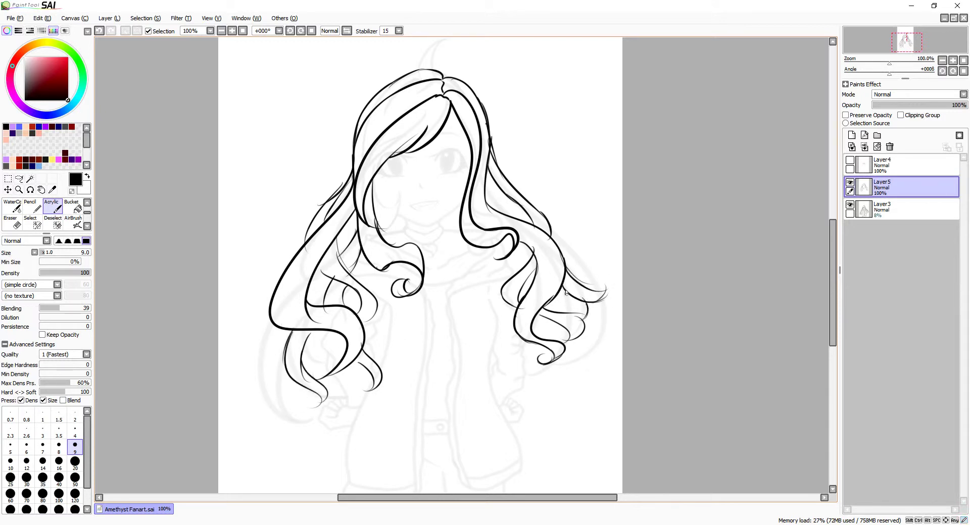
{"action": "left_click_drag", "start_coordinate": [566, 291], "coordinate": [580, 341]}
{"action": "left_click", "coordinate": [850, 204]}
{"action": "scroll", "coordinate": [455, 278], "scroll_direction": "left", "scroll_amount": 3}
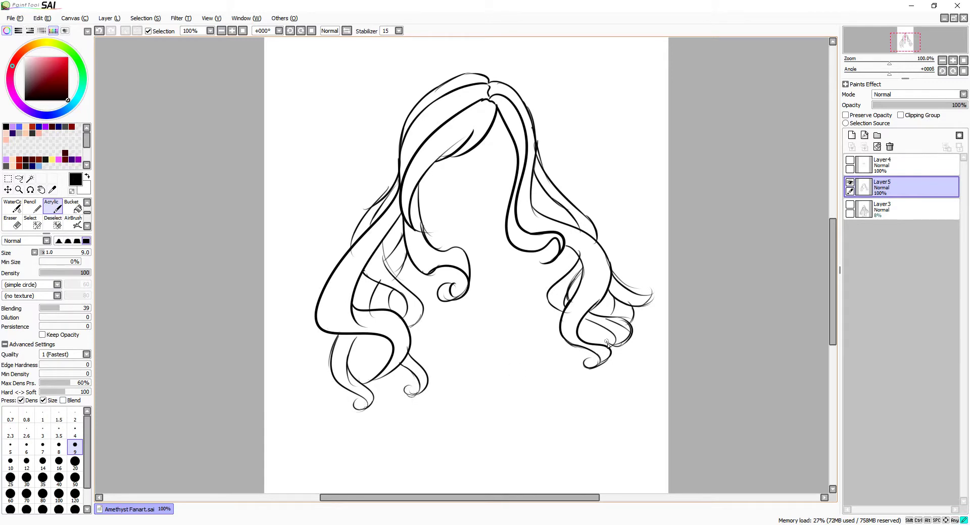
Step: Fade the Layer5 hair to 19% opacity, then show the Layer3 sketch again at 6% opacity
{"action": "key", "text": "minus"}
{"action": "left_click_drag", "start_coordinate": [960, 105], "coordinate": [879, 112]}
{"action": "left_click", "coordinate": [850, 204]}
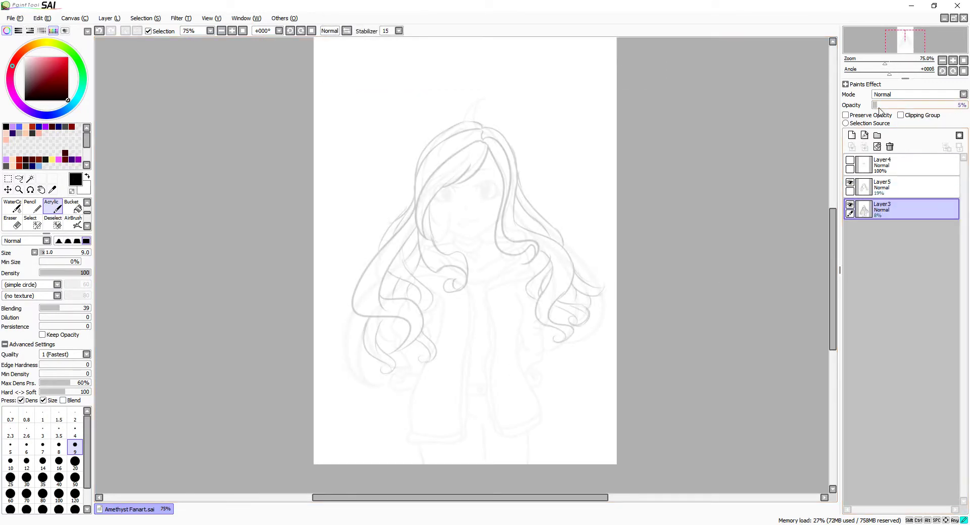
Step: Show Layer4 with the facial features and ink the jawline on it from both cheeks to the pointed chin
{"action": "left_click", "coordinate": [899, 165]}
{"action": "left_click", "coordinate": [850, 160]}
{"action": "key", "text": "plus"}
{"action": "key", "text": "plus"}
{"action": "key", "text": "plus"}
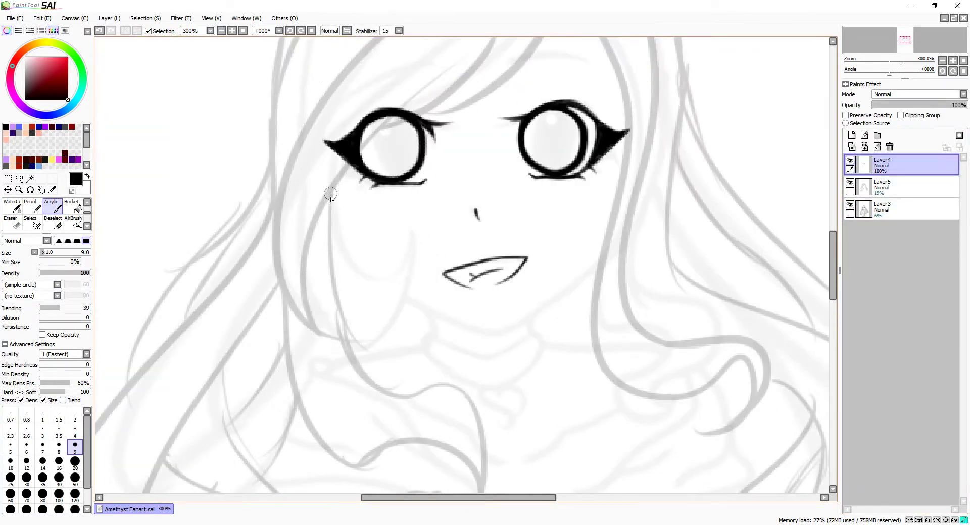
{"action": "left_click_drag", "start_coordinate": [347, 247], "coordinate": [475, 326]}
{"action": "mouse_move", "coordinate": [597, 261]}
{"action": "left_mouse_down"}
{"action": "mouse_move", "coordinate": [517, 319]}
{"action": "mouse_move", "coordinate": [486, 324]}
{"action": "mouse_move", "coordinate": [510, 313]}
{"action": "left_mouse_up"}
{"action": "key", "text": "plus"}
{"action": "key", "text": "minus"}
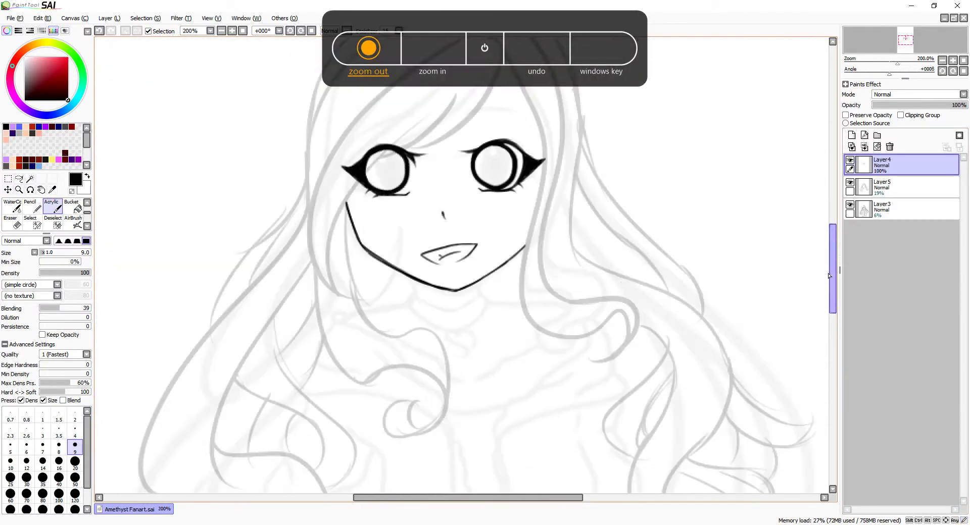
Step: Add a new layer above Layer4 and ink the fringe edge sweeping from the parting toward the left eye
{"action": "key", "text": "plus"}
{"action": "key", "text": "minus"}
{"action": "key", "text": "plus"}
{"action": "key", "text": "ctrl+shift+n"}
{"action": "key", "text": "plus"}
{"action": "mouse_move", "coordinate": [540, 104]}
{"action": "left_mouse_down"}
{"action": "mouse_move", "coordinate": [498, 124]}
{"action": "mouse_move", "coordinate": [336, 303]}
{"action": "left_mouse_up"}
{"action": "mouse_move", "coordinate": [482, 200]}
{"action": "left_mouse_down"}
{"action": "mouse_move", "coordinate": [404, 290]}
{"action": "mouse_move", "coordinate": [384, 280]}
{"action": "left_mouse_up"}
{"action": "key", "text": "ctrl+z"}
Step: Ink the fringe lock that crosses the left eye and curves down past the cheek
{"action": "key", "text": "plus"}
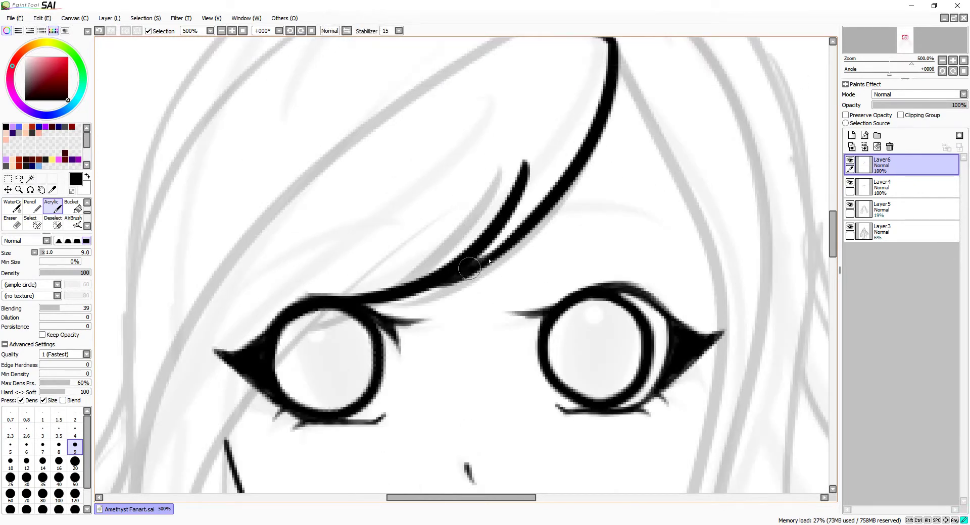
{"action": "key", "text": "minus"}
{"action": "left_click_drag", "start_coordinate": [472, 227], "coordinate": [391, 450]}
{"action": "key", "text": "minus"}
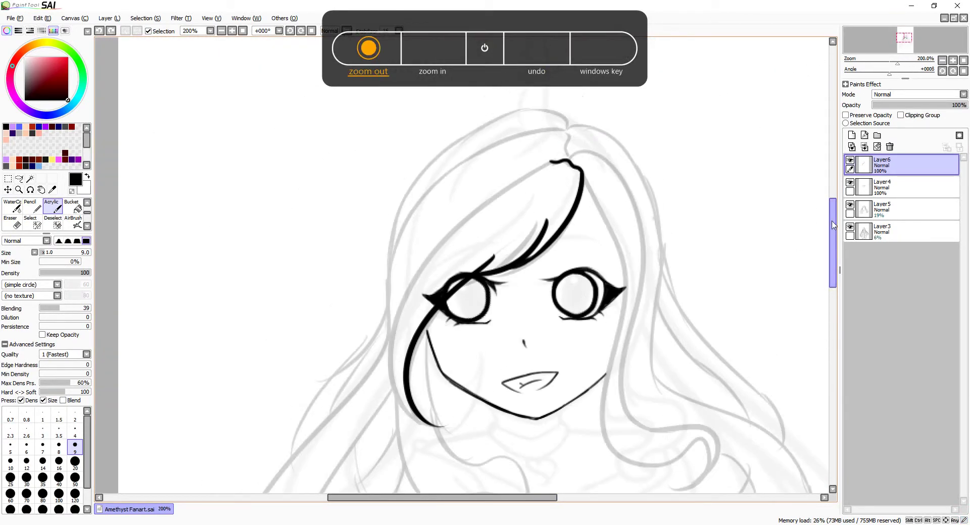
Step: Ink the fringe's outer edge from the parting around the left side of the face to the lock's tip
{"action": "left_click_drag", "start_coordinate": [452, 228], "coordinate": [414, 298]}
{"action": "key", "text": "ctrl+z"}
{"action": "key", "text": "plus"}
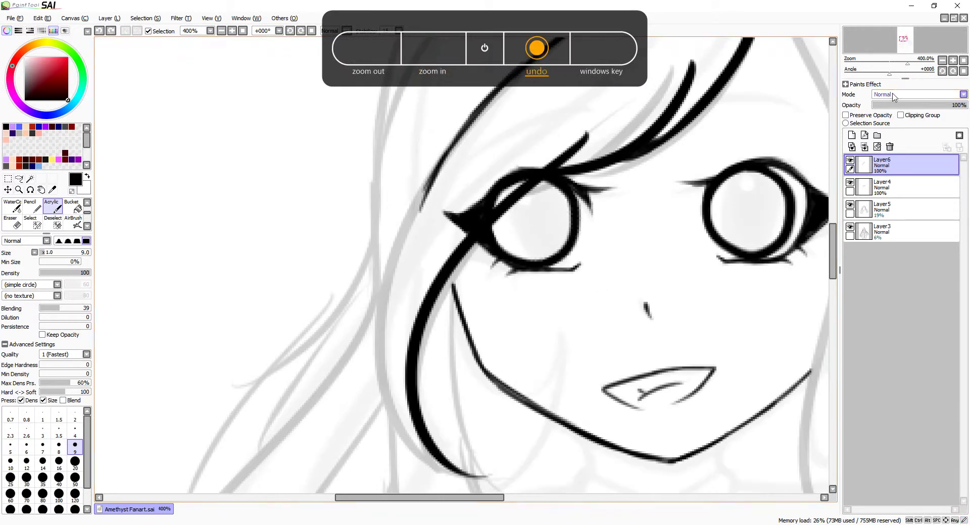
{"action": "left_click_drag", "start_coordinate": [384, 242], "coordinate": [404, 450]}
{"action": "key", "text": "ctrl+z"}
{"action": "left_click", "coordinate": [12, 223]}
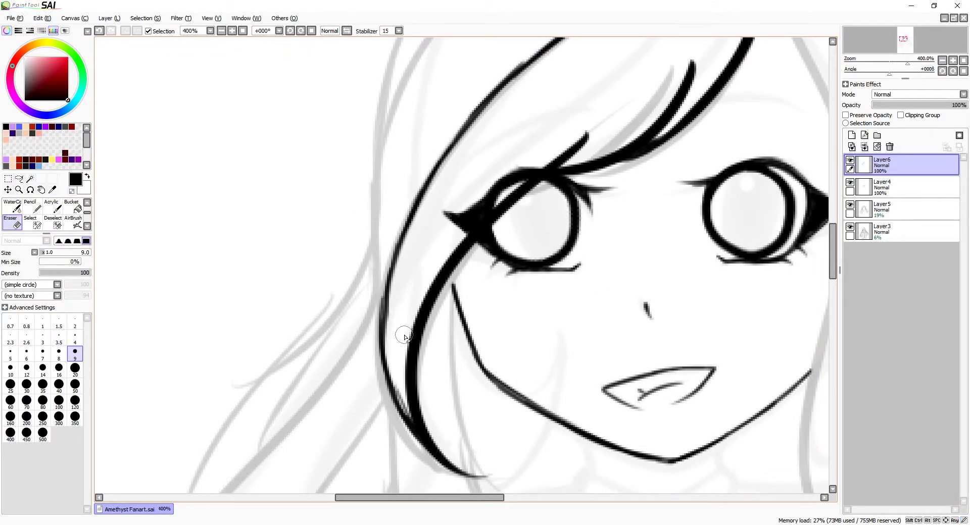
{"action": "key", "text": "bracketleft"}
{"action": "key", "text": "bracketleft"}
{"action": "key", "text": "bracketleft"}
{"action": "key", "text": "bracketleft"}
{"action": "key", "text": "bracketleft"}
{"action": "key", "text": "bracketleft"}
{"action": "key", "text": "bracketleft"}
{"action": "key", "text": "bracketleft"}
{"action": "key", "text": "bracketleft"}
{"action": "key", "text": "bracketleft"}
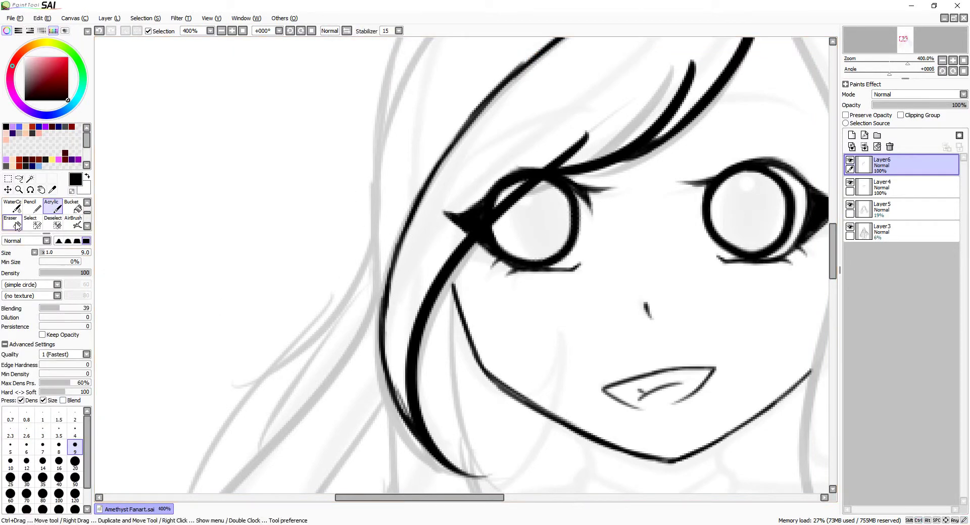
{"action": "key", "text": "b"}
Step: Check the inked face and fringe with the Layer5 hair hidden and show that layer again
{"action": "key", "text": "ctrl+minus"}
{"action": "key", "text": "ctrl+minus"}
{"action": "key", "text": "ctrl+minus"}
{"action": "key", "text": "ctrl+minus"}
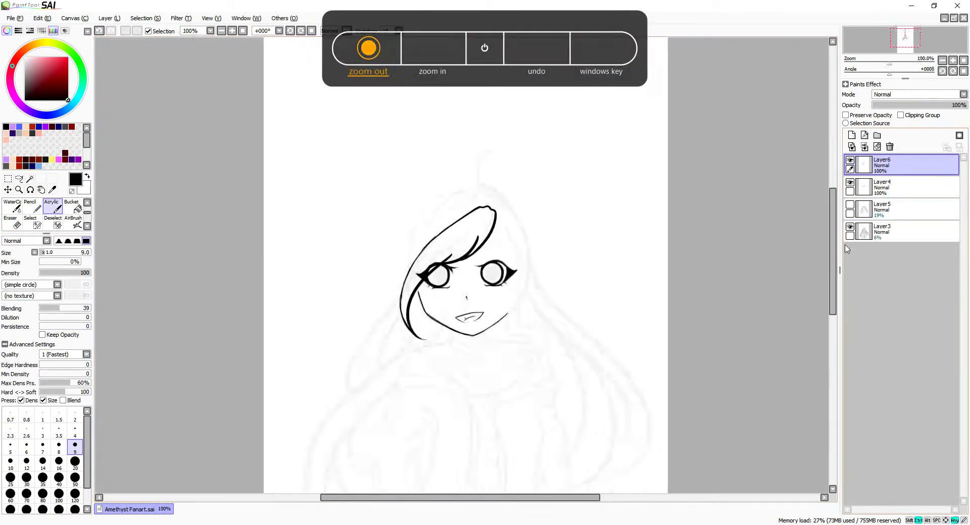
{"action": "left_click", "coordinate": [859, 233]}
{"action": "left_click", "coordinate": [849, 205]}
Step: Paint a round grey pupil in the centre of each eye on Layer5
{"action": "key", "text": "ctrl+plus"}
{"action": "key", "text": "ctrl+plus"}
{"action": "key", "text": "ctrl+plus"}
{"action": "key", "text": "ctrl+plus"}
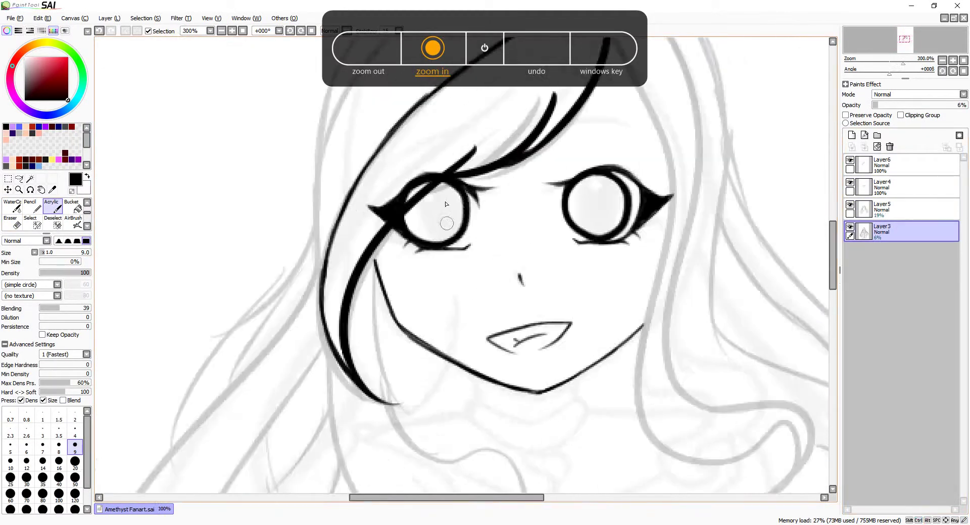
{"action": "left_click", "coordinate": [881, 209]}
{"action": "left_click", "coordinate": [428, 210]}
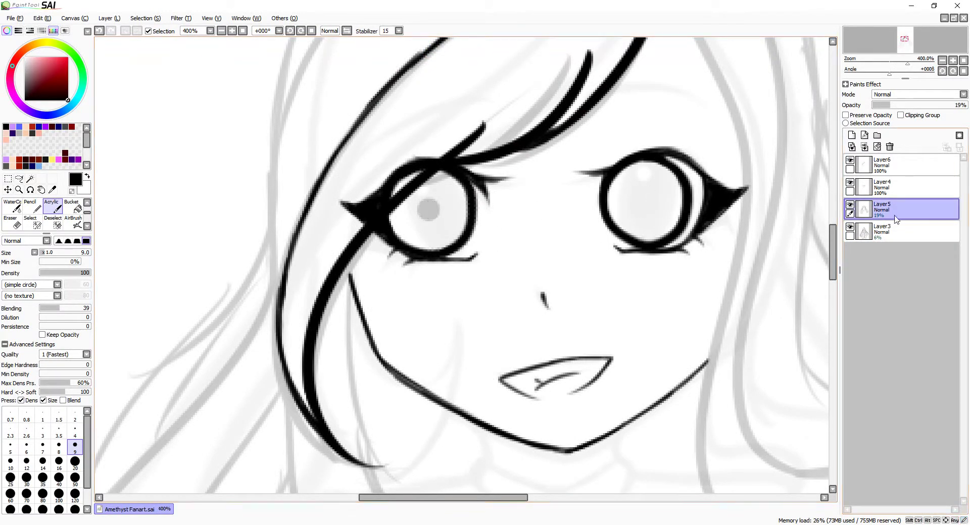
{"action": "key", "text": "ctrl+z"}
{"action": "left_click", "coordinate": [645, 201]}
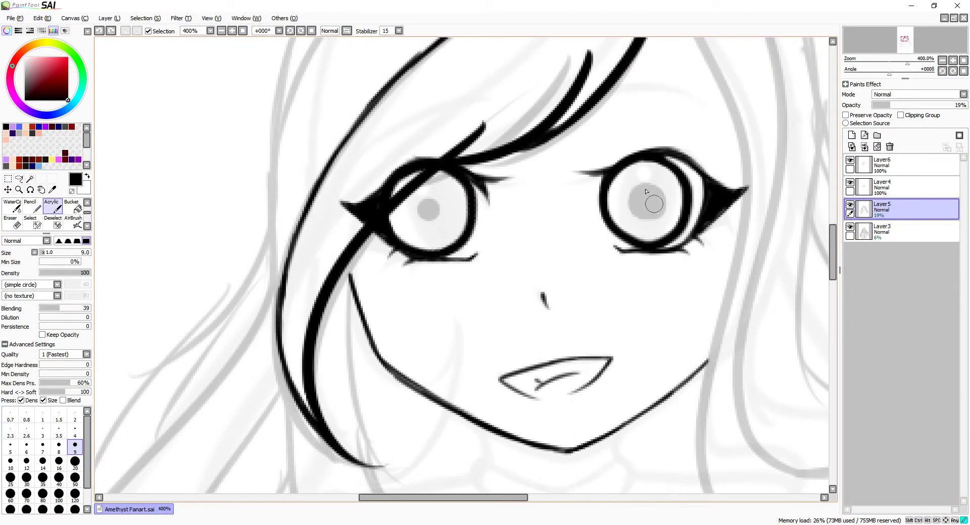
Step: Shade the upper half of both irises on Layer5 and add small white highlights
{"action": "left_click_drag", "start_coordinate": [427, 208], "coordinate": [411, 183]}
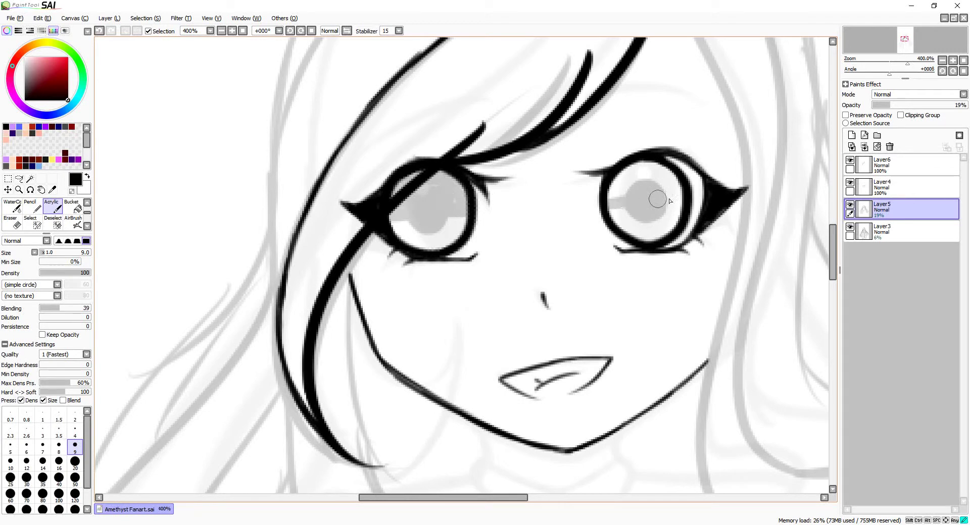
{"action": "left_click_drag", "start_coordinate": [657, 198], "coordinate": [624, 191]}
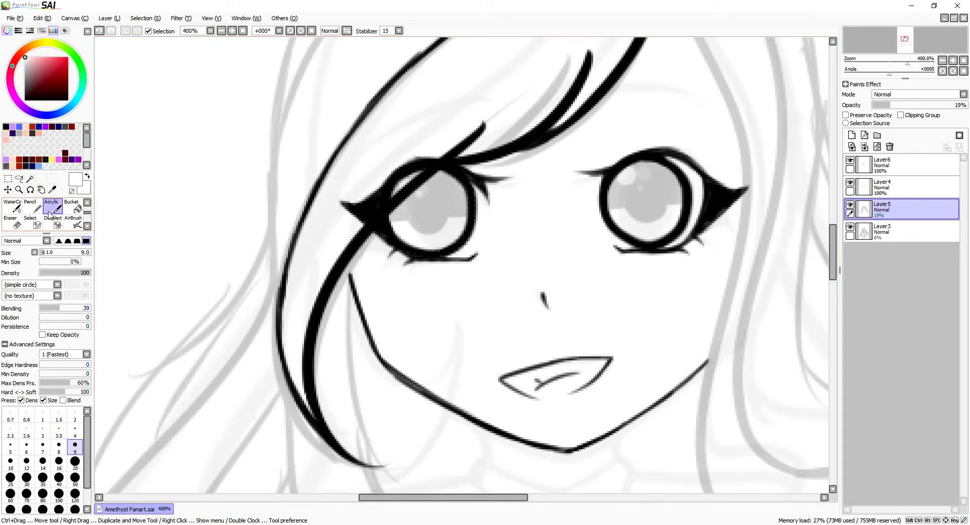
{"action": "scroll", "coordinate": [651, 295], "scroll_direction": "right", "scroll_amount": 1}
{"action": "left_click", "coordinate": [320, 263], "text": "ctrl+shift"}
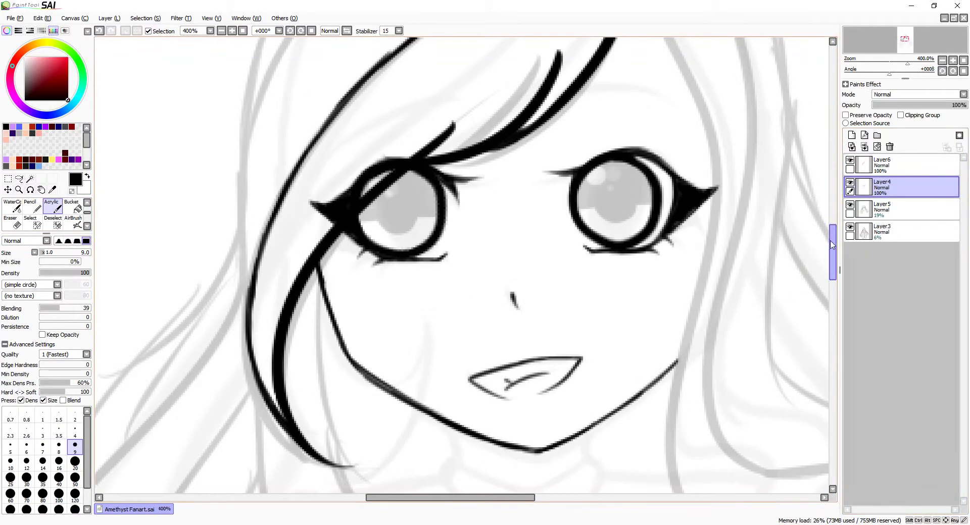
Step: Draw a small heart-shaped hair tuft on top of the head at the parting on Layer5
{"action": "scroll", "coordinate": [659, 187], "scroll_direction": "down", "scroll_amount": 1}
{"action": "scroll", "coordinate": [659, 186], "scroll_direction": "down", "scroll_amount": 1}
{"action": "key", "text": "ctrl+z"}
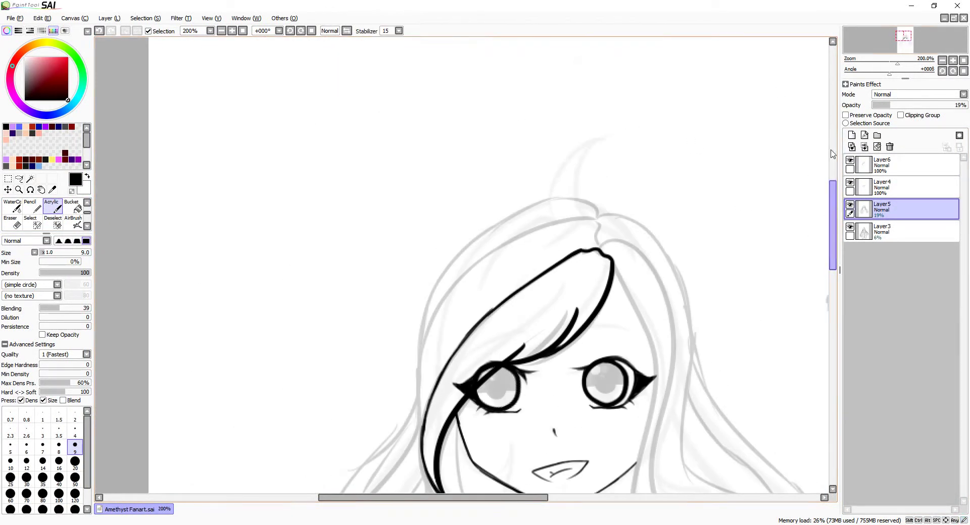
{"action": "key", "text": "ctrl+z"}
{"action": "key", "text": "ctrl+minus"}
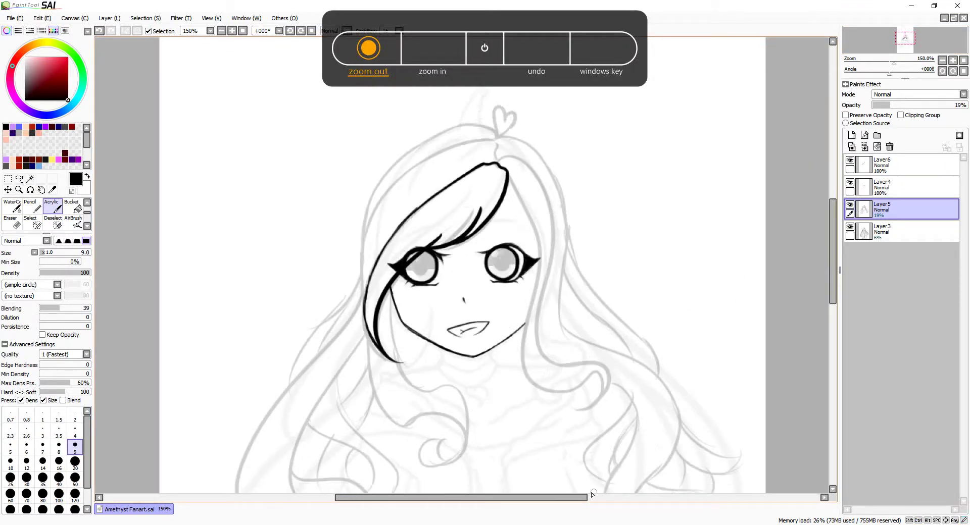
Step: Ink both sides of the neck below the chin and the choker's upper edge on Layer4
{"action": "key", "text": "ctrl+plus"}
{"action": "key", "text": "ctrl+plus"}
{"action": "key", "text": "ctrl+plus"}
{"action": "key", "text": "ctrl+plus"}
{"action": "key", "text": "ctrl+z"}
{"action": "key", "text": "ctrl+minus"}
{"action": "key", "text": "ctrl+plus"}
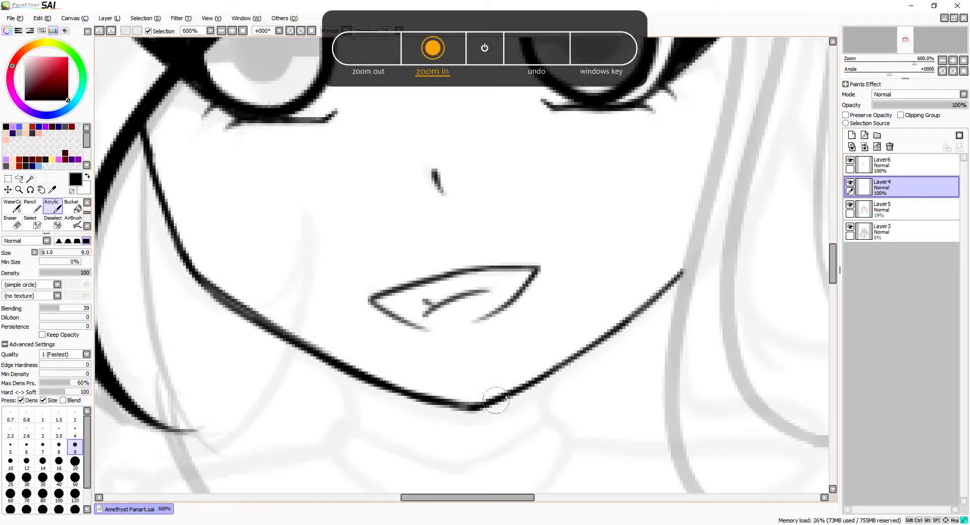
{"action": "key", "text": "ctrl+minus"}
{"action": "key", "text": "ctrl+minus"}
{"action": "key", "text": "ctrl+plus"}
{"action": "key", "text": "ctrl+plus"}
{"action": "mouse_move", "coordinate": [447, 226]}
{"action": "left_mouse_down"}
{"action": "mouse_move", "coordinate": [442, 265]}
{"action": "mouse_move", "coordinate": [515, 302]}
{"action": "mouse_move", "coordinate": [608, 267]}
{"action": "left_mouse_up"}
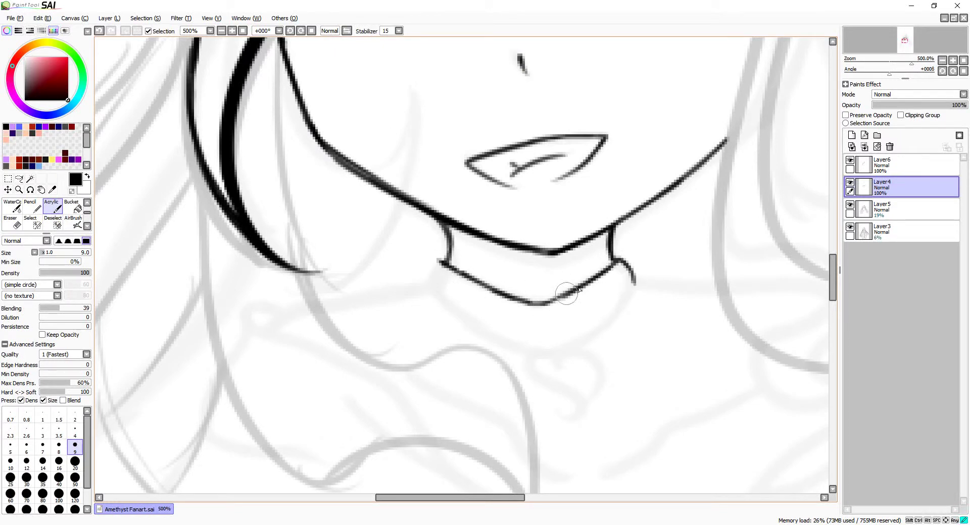
Step: Ink the choker's rounded sides and its curved lower edge
{"action": "mouse_move", "coordinate": [432, 283]}
{"action": "left_mouse_down"}
{"action": "mouse_move", "coordinate": [472, 318]}
{"action": "mouse_move", "coordinate": [548, 346]}
{"action": "left_mouse_up"}
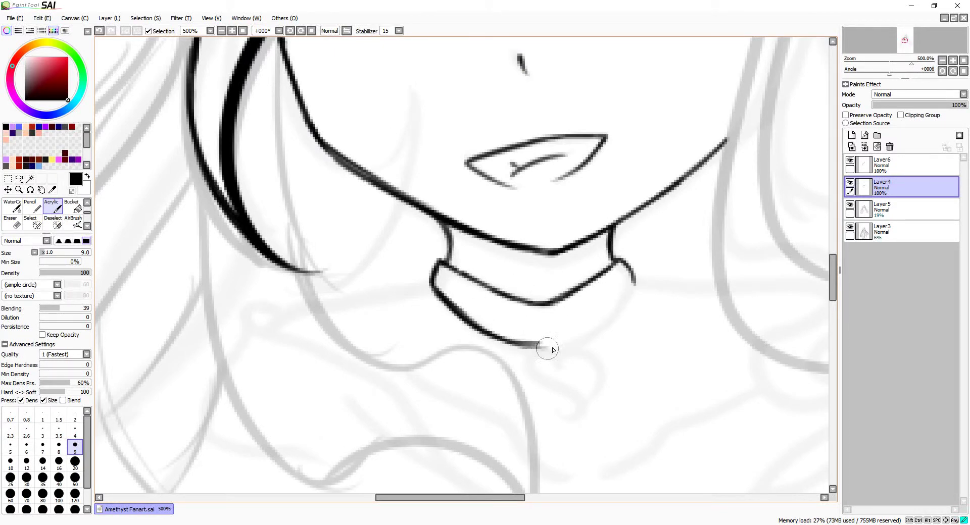
{"action": "key", "text": "ctrl+plus"}
{"action": "mouse_move", "coordinate": [637, 269]}
{"action": "left_mouse_down"}
{"action": "mouse_move", "coordinate": [576, 376]}
{"action": "mouse_move", "coordinate": [453, 383]}
{"action": "mouse_move", "coordinate": [526, 392]}
{"action": "left_mouse_up"}
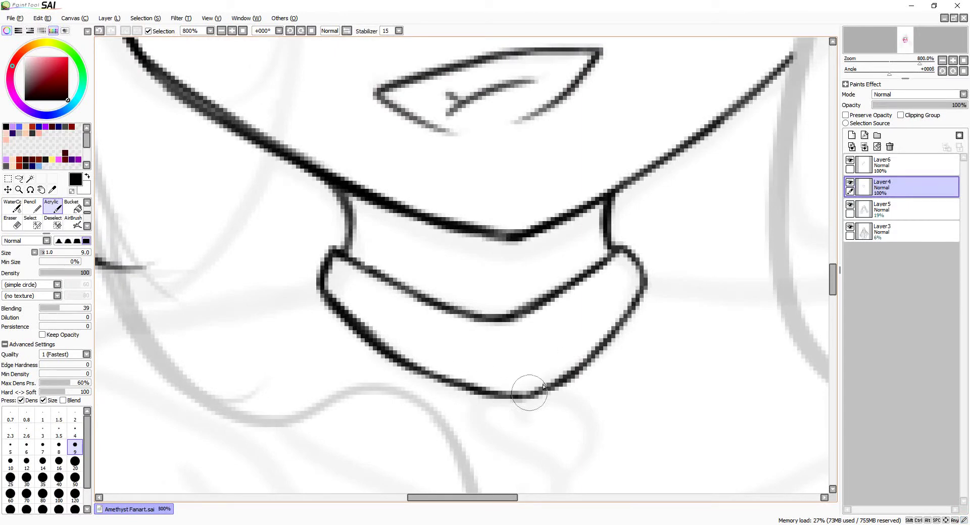
Step: Ink a heart pendant hanging from the choker and erase the overshooting line at its tip
{"action": "scroll", "coordinate": [554, 253], "scroll_direction": "down", "scroll_amount": 3}
{"action": "mouse_move", "coordinate": [521, 238]}
{"action": "left_mouse_down"}
{"action": "mouse_move", "coordinate": [487, 231]}
{"action": "mouse_move", "coordinate": [548, 299]}
{"action": "mouse_move", "coordinate": [540, 285]}
{"action": "left_mouse_up"}
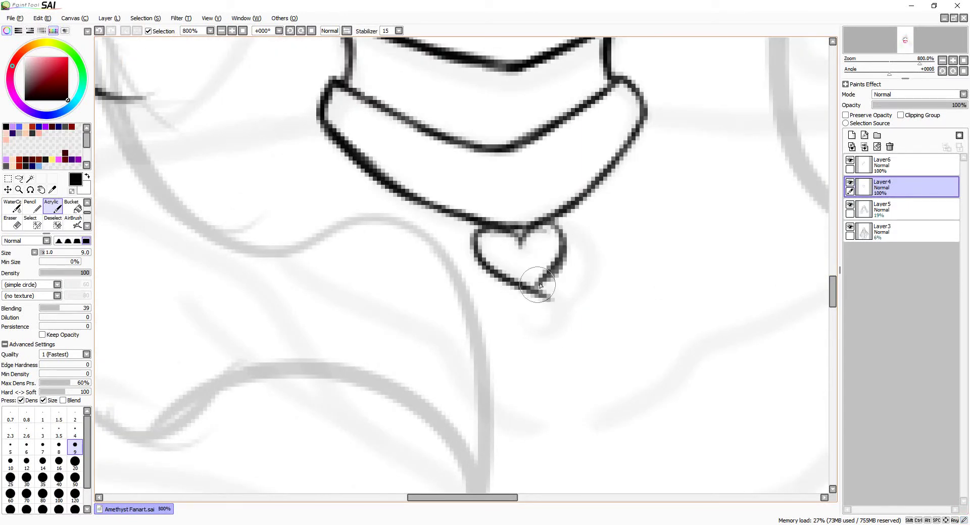
{"action": "key", "text": "e"}
{"action": "key", "text": "e"}
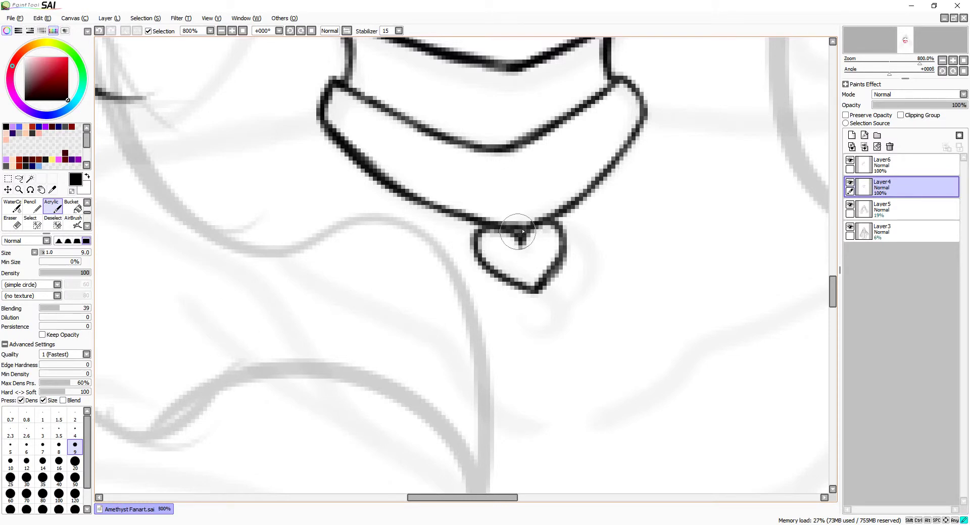
Step: Ink the right fringe strand on Layer6 from the parting past the right eye to a curled tip
{"action": "scroll", "coordinate": [523, 231], "scroll_direction": "down", "scroll_amount": 6}
{"action": "key", "text": "Page_Up"}
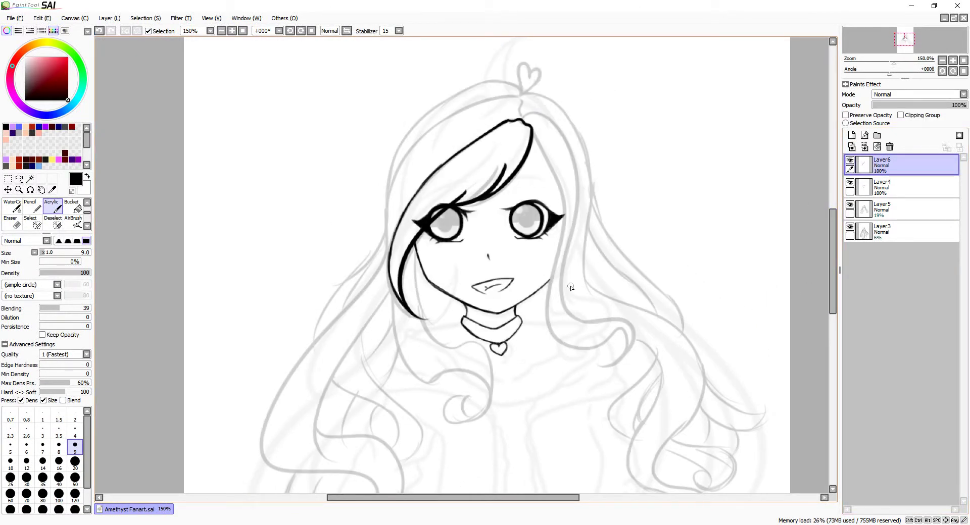
{"action": "scroll", "coordinate": [571, 287], "scroll_direction": "up", "scroll_amount": 1}
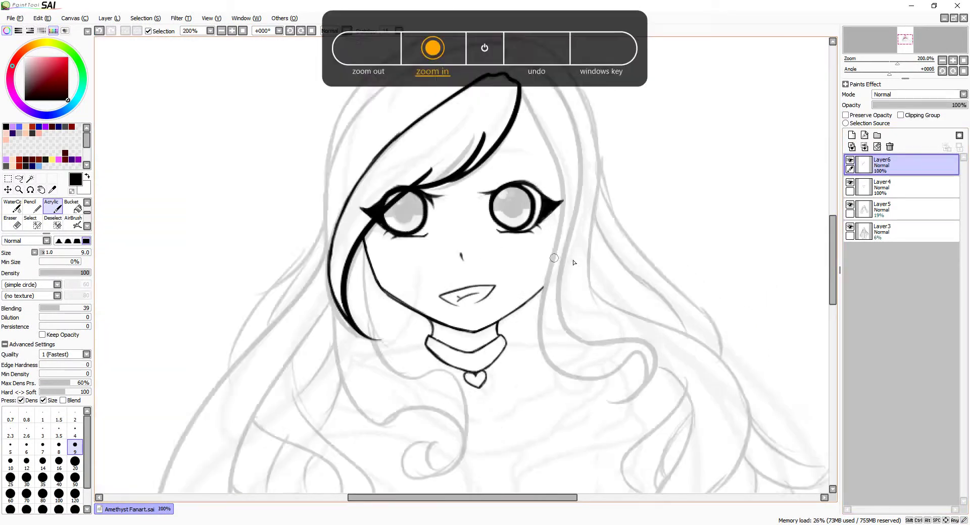
{"action": "mouse_move", "coordinate": [481, 108]}
{"action": "left_mouse_down"}
{"action": "mouse_move", "coordinate": [516, 225]}
{"action": "mouse_move", "coordinate": [494, 298]}
{"action": "left_mouse_up"}
{"action": "key", "text": "ctrl+z"}
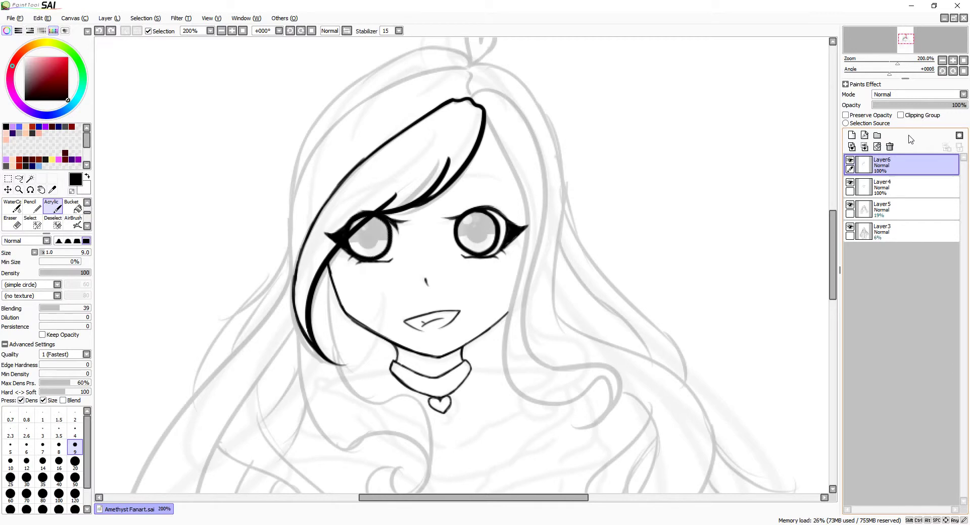
{"action": "key", "text": "ctrl+y"}
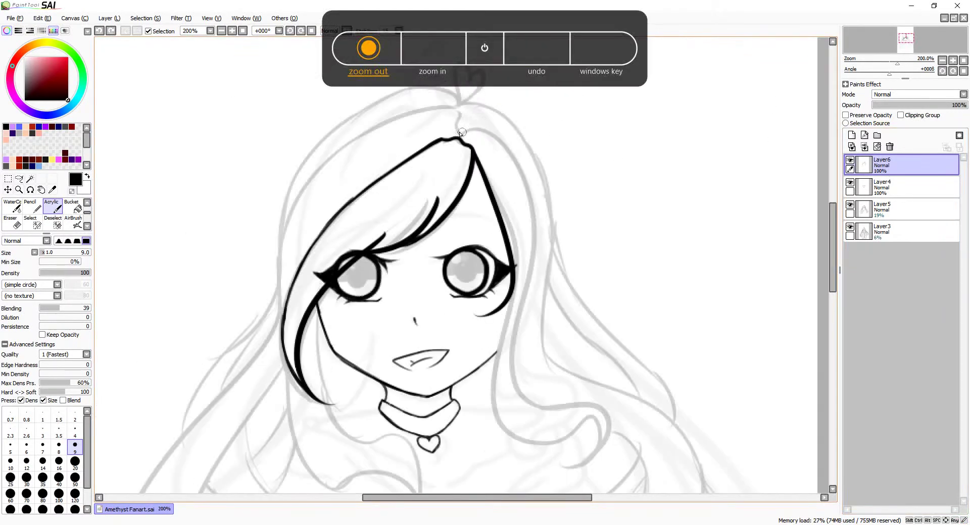
Step: Handwrite the note "O ml, I can't draw" in the empty area beside the head
{"action": "left_click_drag", "start_coordinate": [617, 155], "coordinate": [614, 154]}
{"action": "left_click_drag", "start_coordinate": [644, 188], "coordinate": [675, 191]}
{"action": "left_click_drag", "start_coordinate": [688, 148], "coordinate": [709, 188]}
{"action": "left_click_drag", "start_coordinate": [708, 190], "coordinate": [698, 206]}
{"action": "left_click_drag", "start_coordinate": [611, 213], "coordinate": [610, 245]}
{"action": "mouse_move", "coordinate": [651, 231]}
{"action": "left_mouse_down"}
{"action": "mouse_move", "coordinate": [657, 243]}
{"action": "mouse_move", "coordinate": [726, 233]}
{"action": "left_mouse_up"}
{"action": "left_click_drag", "start_coordinate": [653, 253], "coordinate": [727, 267]}
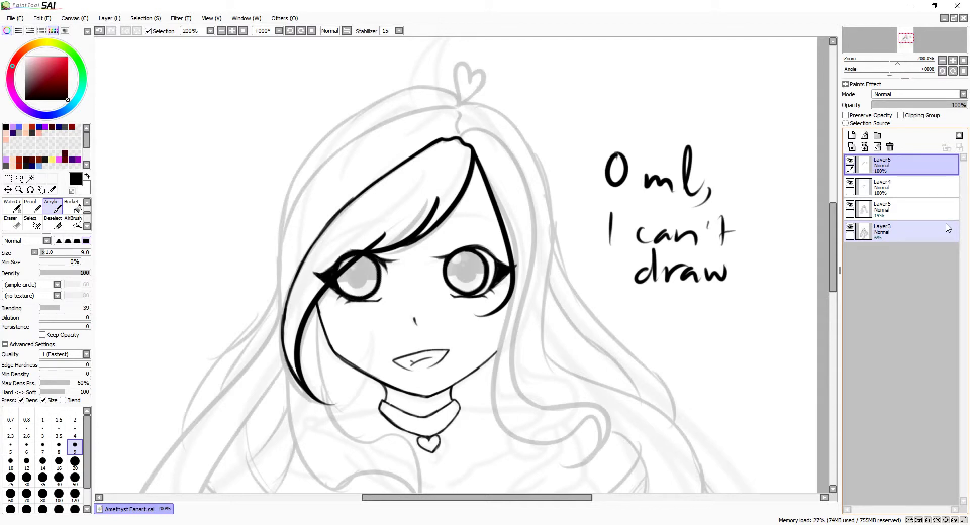
Step: Erase the handwritten note beside the head with the Eraser at size 50
{"action": "key", "text": "e"}
{"action": "left_click_drag", "start_coordinate": [616, 167], "coordinate": [538, 222]}
{"action": "left_click_drag", "start_coordinate": [657, 172], "coordinate": [655, 306]}
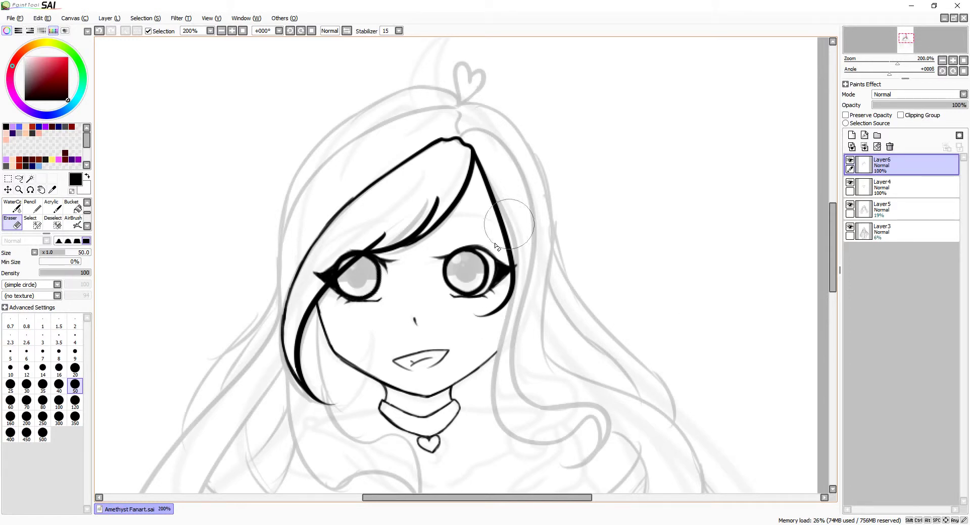
Step: Ink the outer edge of the right fringe strand from the parting down to its curled tip beside the eye
{"action": "key", "text": "b"}
{"action": "scroll", "coordinate": [509, 225], "scroll_direction": "up", "scroll_amount": 1}
{"action": "scroll", "coordinate": [509, 226], "scroll_direction": "up", "scroll_amount": 2}
{"action": "left_click_drag", "start_coordinate": [410, 95], "coordinate": [500, 203]}
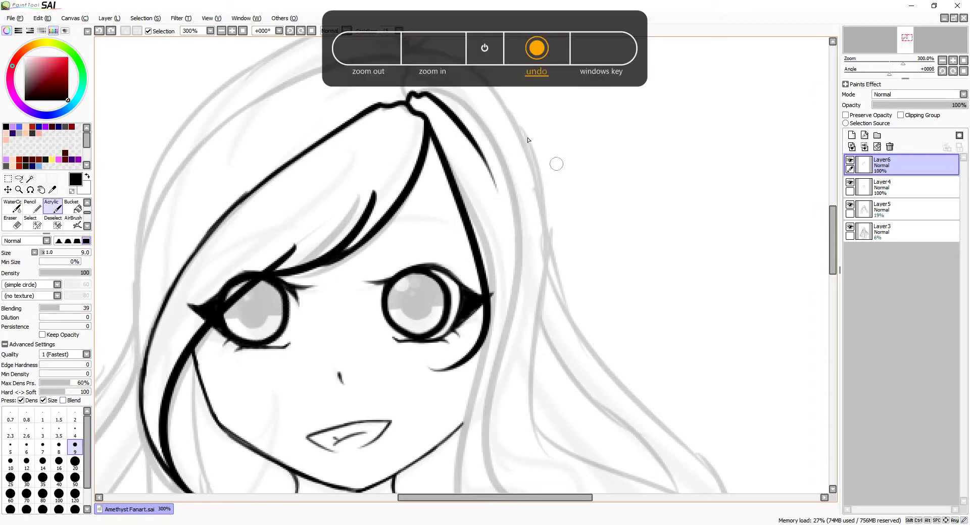
{"action": "scroll", "coordinate": [500, 204], "scroll_direction": "up", "scroll_amount": 1}
{"action": "left_click_drag", "start_coordinate": [489, 250], "coordinate": [479, 348]}
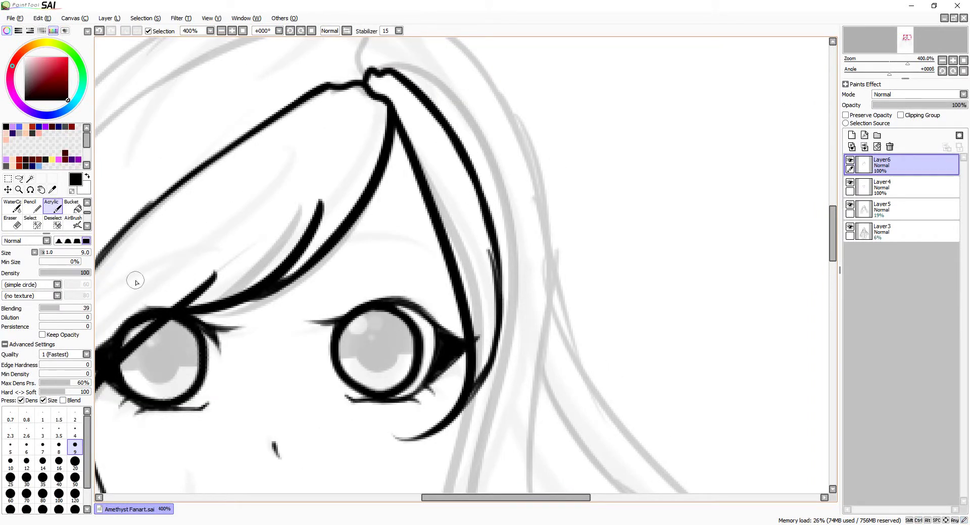
Step: Clean up the outer edge of the right fringe strand beside the eye with the Eraser
{"action": "scroll", "coordinate": [481, 255], "scroll_direction": "up", "scroll_amount": 1}
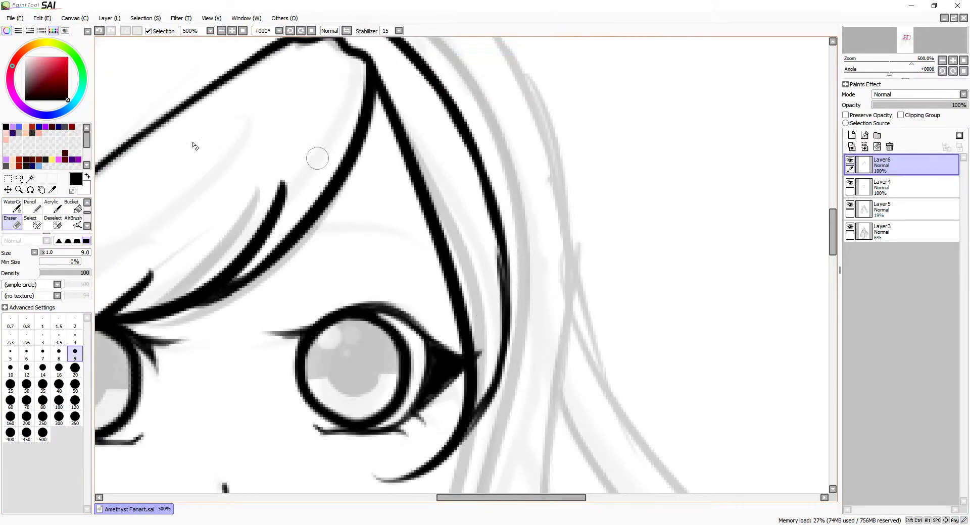
{"action": "left_click_drag", "start_coordinate": [476, 168], "coordinate": [501, 349]}
{"action": "scroll", "coordinate": [501, 349], "scroll_direction": "down", "scroll_amount": 2}
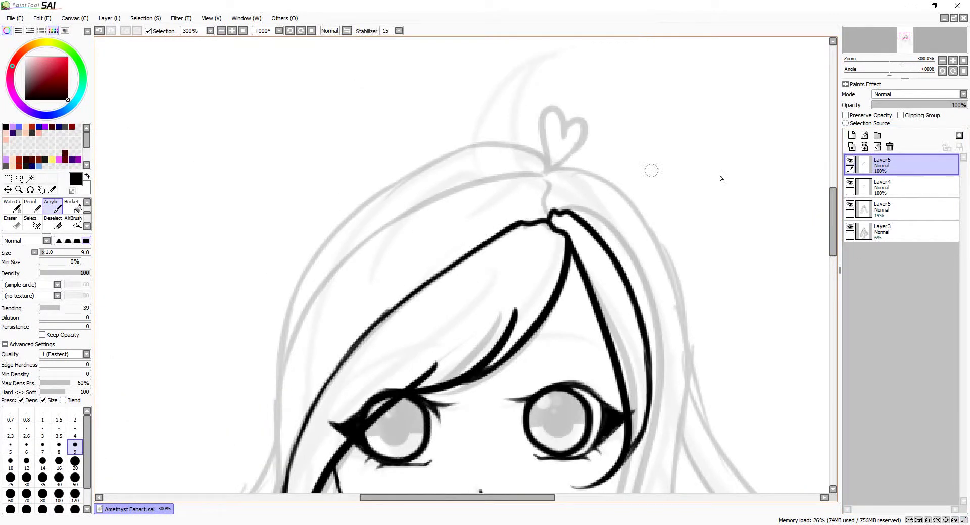
Step: Ink the long wavy lock on the left of the face, running from the cheek down to a curled tip on the chest
{"action": "scroll", "coordinate": [402, 199], "scroll_direction": "down", "scroll_amount": 2}
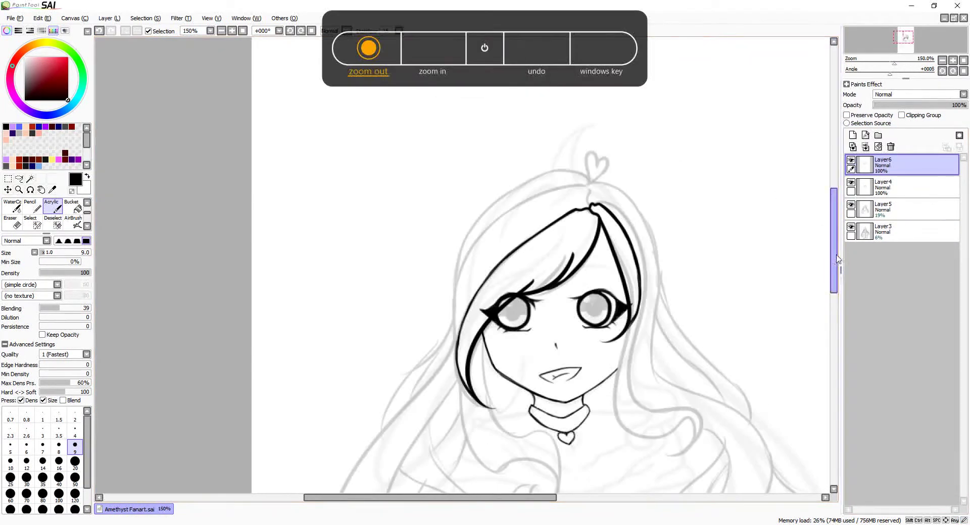
{"action": "scroll", "coordinate": [451, 228], "scroll_direction": "up", "scroll_amount": 1}
{"action": "mouse_move", "coordinate": [431, 222]}
{"action": "left_mouse_down"}
{"action": "mouse_move", "coordinate": [455, 384]}
{"action": "mouse_move", "coordinate": [525, 459]}
{"action": "left_mouse_up"}
{"action": "scroll", "coordinate": [505, 404], "scroll_direction": "up", "scroll_amount": 1}
{"action": "left_click_drag", "start_coordinate": [384, 242], "coordinate": [485, 368]}
{"action": "key", "text": "ctrl+z"}
{"action": "key", "text": "ctrl+z"}
{"action": "mouse_move", "coordinate": [384, 243]}
{"action": "left_mouse_down"}
{"action": "mouse_move", "coordinate": [530, 384]}
{"action": "mouse_move", "coordinate": [462, 421]}
{"action": "left_mouse_up"}
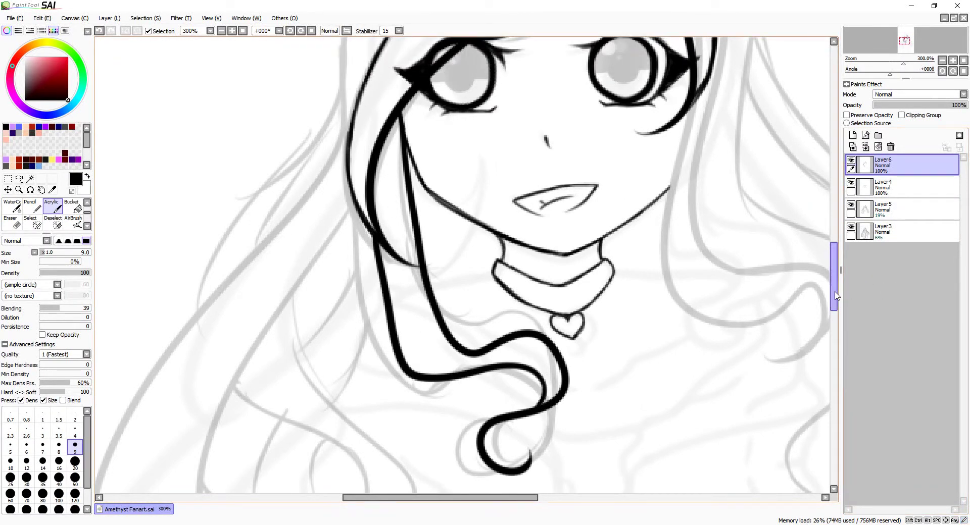
Step: Ink the matching wavy lock on the right of the face, ending in a small curl below the shoulder
{"action": "scroll", "coordinate": [462, 422], "scroll_direction": "up", "scroll_amount": 1}
{"action": "scroll", "coordinate": [446, 326], "scroll_direction": "right", "scroll_amount": 3}
{"action": "scroll", "coordinate": [435, 282], "scroll_direction": "down", "scroll_amount": 2}
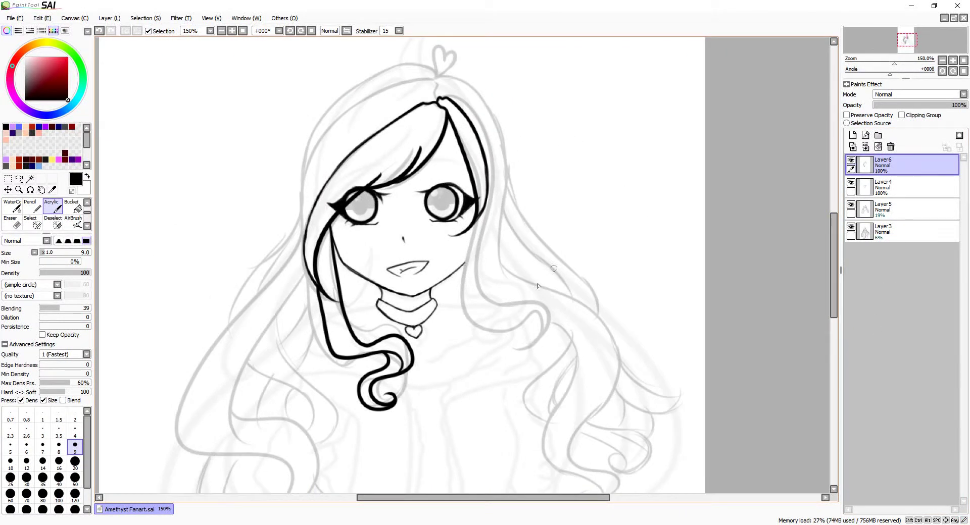
{"action": "scroll", "coordinate": [429, 252], "scroll_direction": "up", "scroll_amount": 1}
{"action": "mouse_move", "coordinate": [442, 163]}
{"action": "left_mouse_down"}
{"action": "mouse_move", "coordinate": [427, 223]}
{"action": "mouse_move", "coordinate": [424, 457]}
{"action": "mouse_move", "coordinate": [426, 238]}
{"action": "mouse_move", "coordinate": [438, 172]}
{"action": "mouse_move", "coordinate": [462, 487]}
{"action": "left_mouse_up"}
{"action": "key", "text": "ctrl+z"}
{"action": "scroll", "coordinate": [824, 298], "scroll_direction": "down", "scroll_amount": 2}
{"action": "mouse_move", "coordinate": [484, 66]}
{"action": "left_mouse_down"}
{"action": "mouse_move", "coordinate": [464, 276]}
{"action": "mouse_move", "coordinate": [500, 318]}
{"action": "mouse_move", "coordinate": [505, 363]}
{"action": "left_mouse_up"}
{"action": "key", "text": "ctrl+z"}
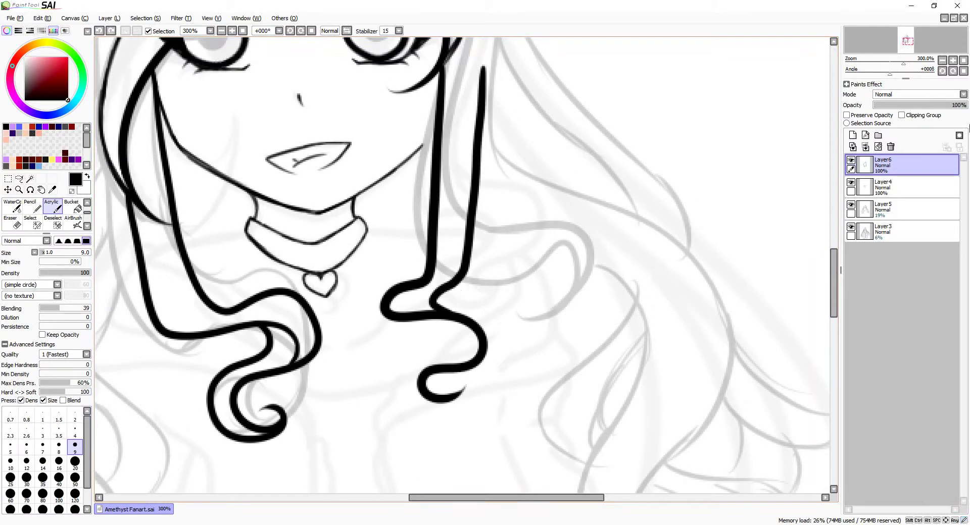
{"action": "mouse_move", "coordinate": [457, 277]}
{"action": "left_mouse_down"}
{"action": "mouse_move", "coordinate": [471, 369]}
{"action": "mouse_move", "coordinate": [444, 396]}
{"action": "mouse_move", "coordinate": [472, 389]}
{"action": "left_mouse_up"}
{"action": "scroll", "coordinate": [460, 377], "scroll_direction": "up", "scroll_amount": 1}
{"action": "scroll", "coordinate": [709, 374], "scroll_direction": "down", "scroll_amount": 1}
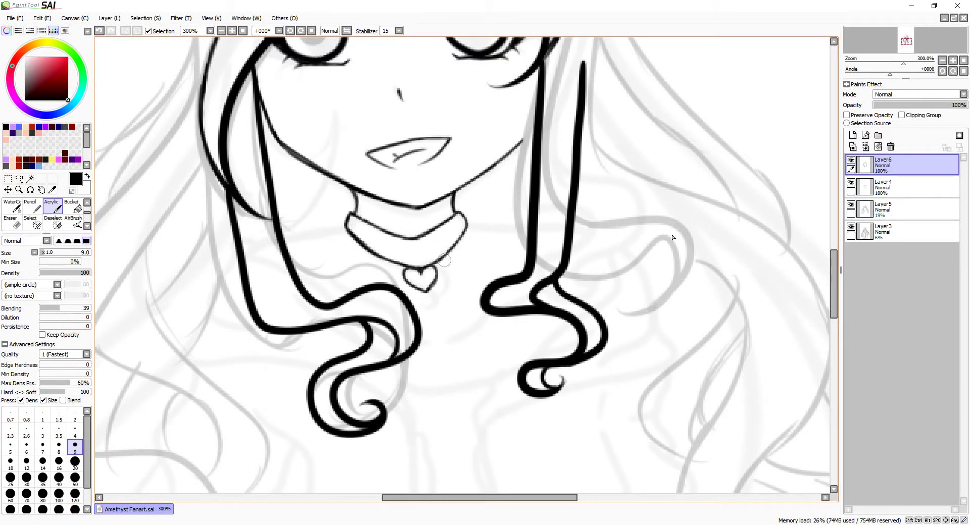
Step: Ink the outer hair line from the top of the parting down past the right eye, joining it to the right lock
{"action": "scroll", "coordinate": [672, 238], "scroll_direction": "up", "scroll_amount": 5}
{"action": "scroll", "coordinate": [631, 314], "scroll_direction": "up", "scroll_amount": 2}
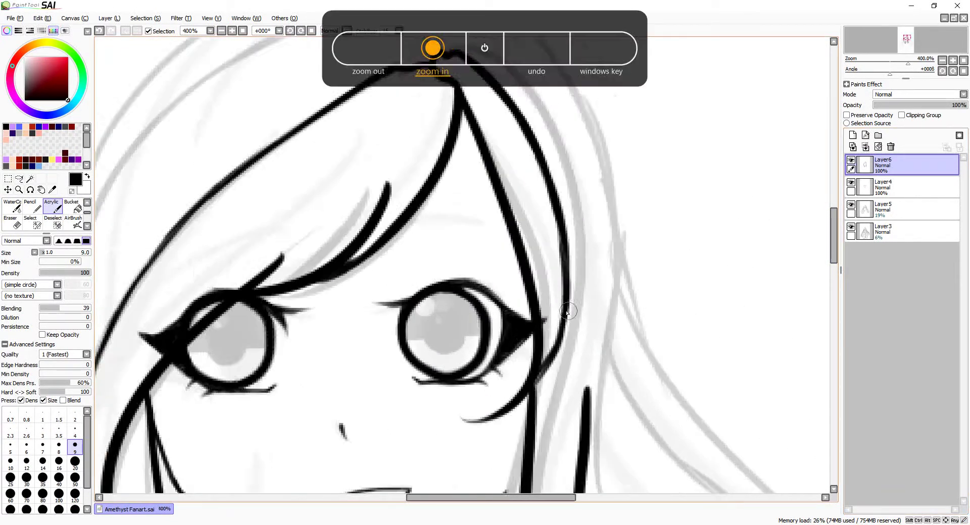
{"action": "scroll", "coordinate": [575, 263], "scroll_direction": "down", "scroll_amount": 3}
{"action": "scroll", "coordinate": [575, 262], "scroll_direction": "up", "scroll_amount": 1}
{"action": "mouse_move", "coordinate": [353, 107]}
{"action": "left_mouse_down"}
{"action": "mouse_move", "coordinate": [354, 76]}
{"action": "mouse_move", "coordinate": [424, 101]}
{"action": "mouse_move", "coordinate": [467, 207]}
{"action": "mouse_move", "coordinate": [467, 272]}
{"action": "left_mouse_up"}
{"action": "scroll", "coordinate": [784, 155], "scroll_direction": "up", "scroll_amount": 1}
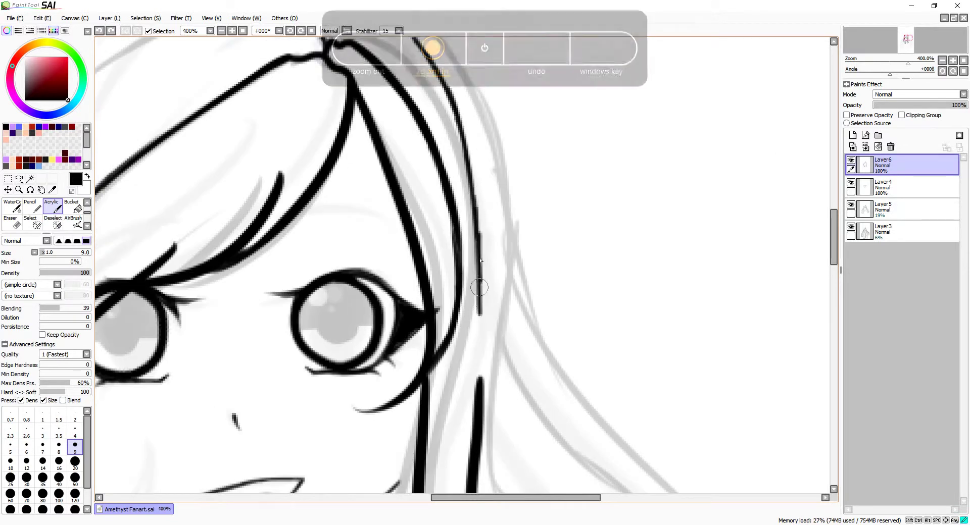
{"action": "scroll", "coordinate": [635, 392], "scroll_direction": "down", "scroll_amount": 1}
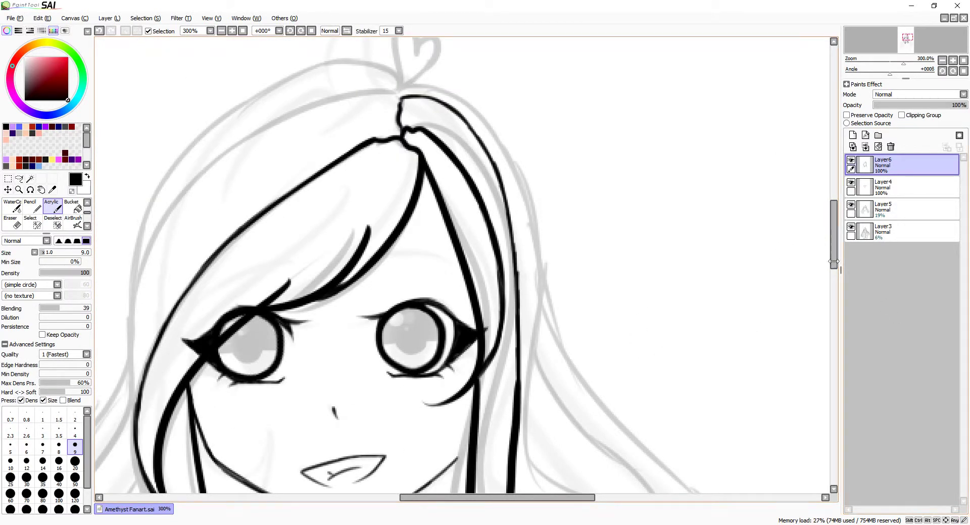
{"action": "scroll", "coordinate": [769, 253], "scroll_direction": "up", "scroll_amount": 1}
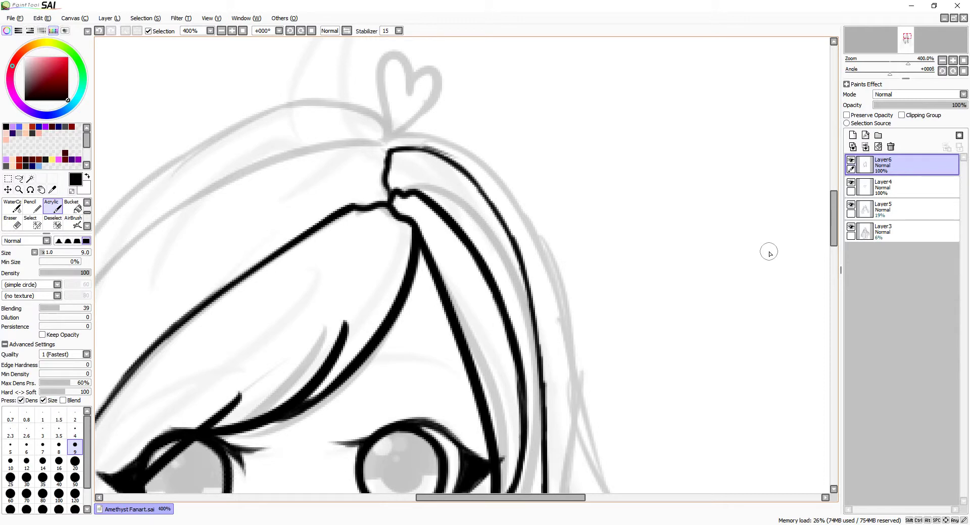
{"action": "scroll", "coordinate": [769, 252], "scroll_direction": "up", "scroll_amount": 1}
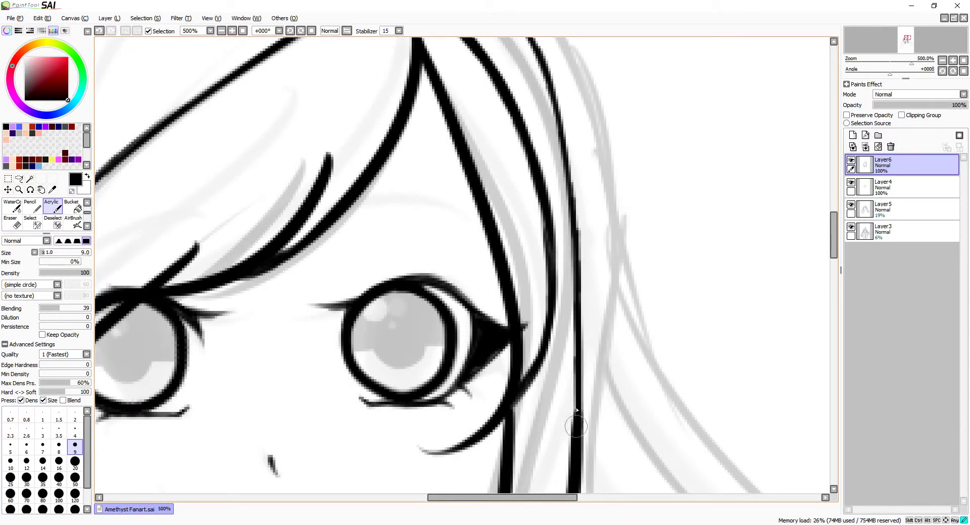
{"action": "scroll", "coordinate": [570, 231], "scroll_direction": "down", "scroll_amount": 2}
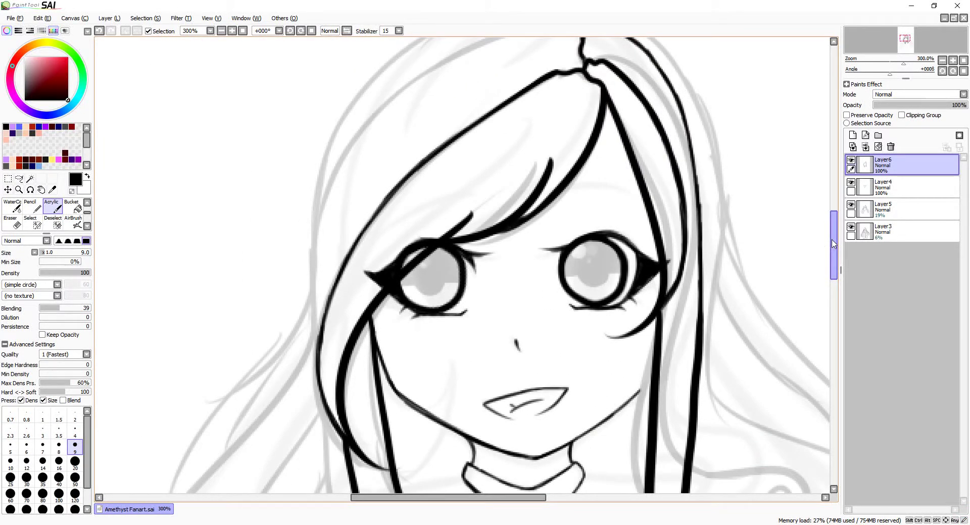
Step: On Layer4, extend the jawline to the right lock and ink shoulder lines from the choker out to both locks
{"action": "scroll", "coordinate": [642, 319], "scroll_direction": "down", "scroll_amount": 3}
{"action": "scroll", "coordinate": [642, 319], "scroll_direction": "up", "scroll_amount": 4}
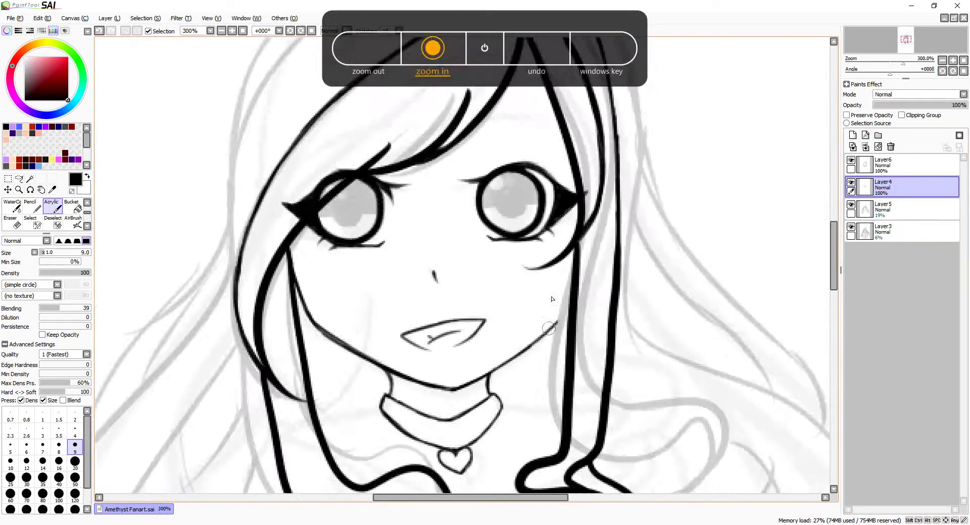
{"action": "scroll", "coordinate": [383, 461], "scroll_direction": "down", "scroll_amount": 2}
{"action": "scroll", "coordinate": [382, 461], "scroll_direction": "down", "scroll_amount": 3}
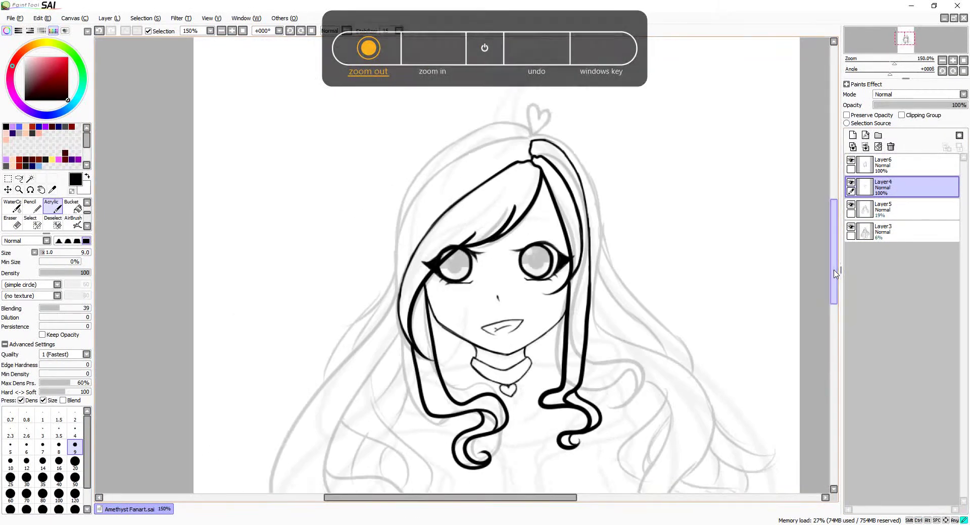
{"action": "scroll", "coordinate": [446, 236], "scroll_direction": "up", "scroll_amount": 5}
{"action": "left_click_drag", "start_coordinate": [446, 237], "coordinate": [384, 249]}
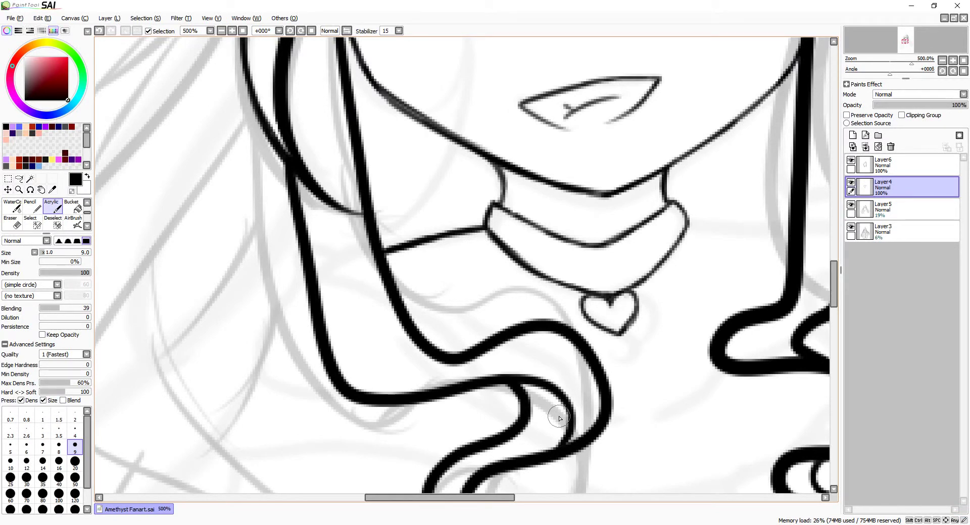
{"action": "scroll", "coordinate": [480, 523], "scroll_direction": "down", "scroll_amount": 1}
{"action": "left_click_drag", "start_coordinate": [346, 231], "coordinate": [428, 236]}
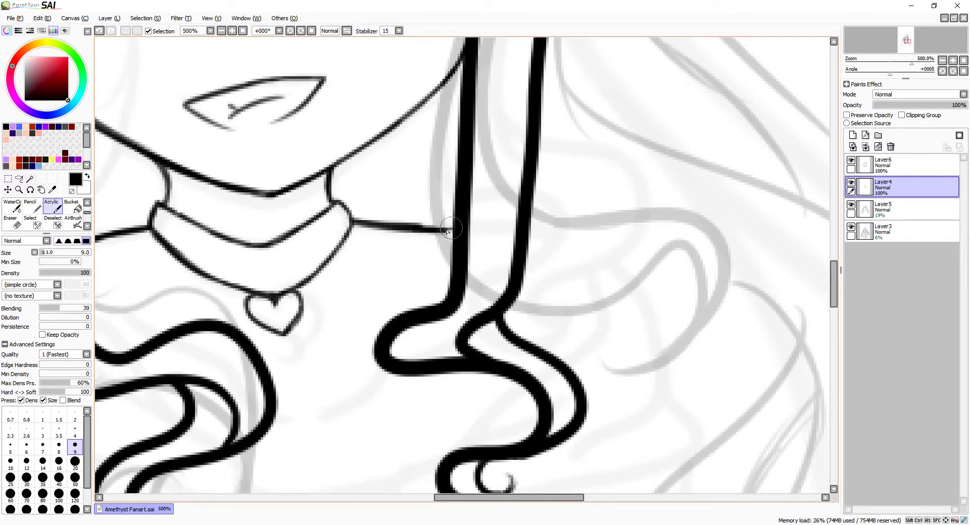
Step: Hide Layer5 and ink the left half of the jacket collar behind the lock, including its fold and lower edge
{"action": "left_click_drag", "start_coordinate": [569, 497], "coordinate": [530, 497]}
{"action": "scroll", "coordinate": [834, 295], "scroll_direction": "down", "scroll_amount": 5}
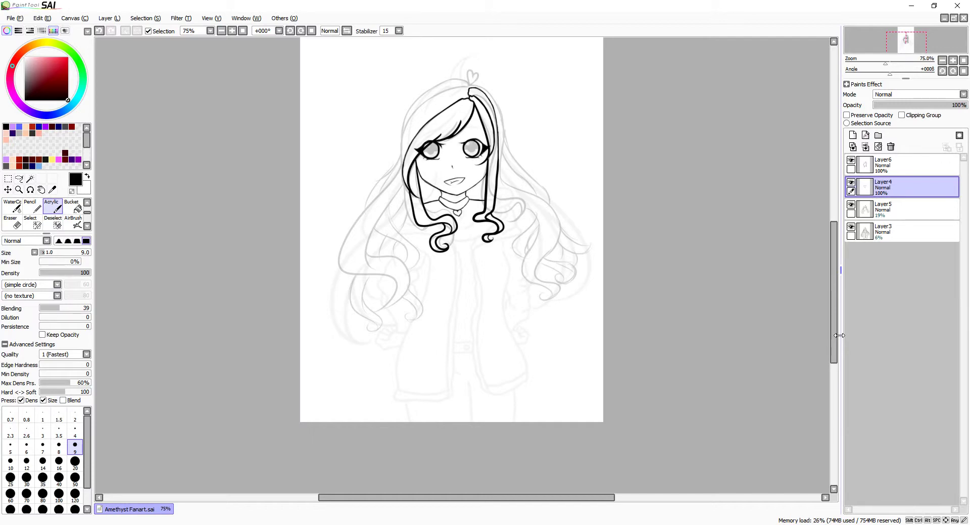
{"action": "scroll", "coordinate": [423, 300], "scroll_direction": "up", "scroll_amount": 3}
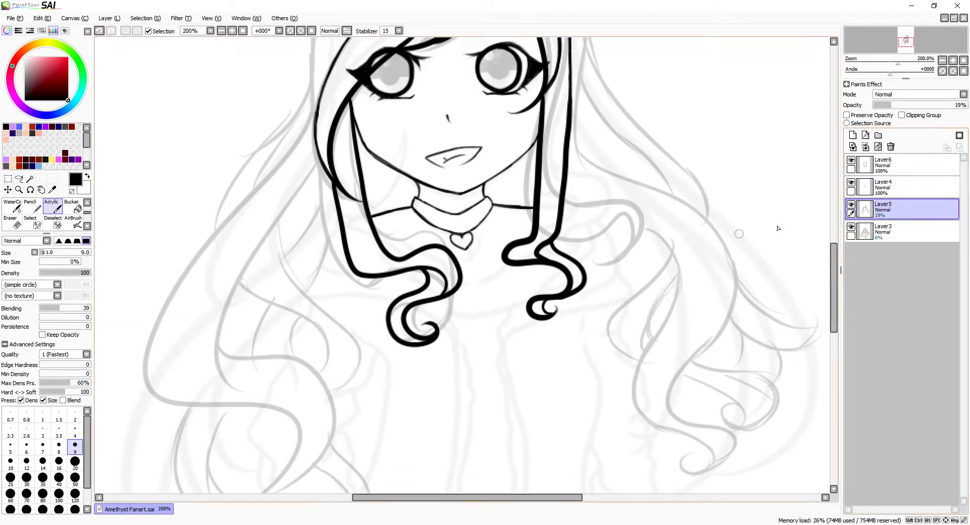
{"action": "left_click", "coordinate": [851, 205]}
{"action": "scroll", "coordinate": [356, 230], "scroll_direction": "up", "scroll_amount": 1}
{"action": "mouse_move", "coordinate": [331, 230]}
{"action": "left_mouse_down"}
{"action": "mouse_move", "coordinate": [310, 249]}
{"action": "mouse_move", "coordinate": [343, 286]}
{"action": "left_mouse_up"}
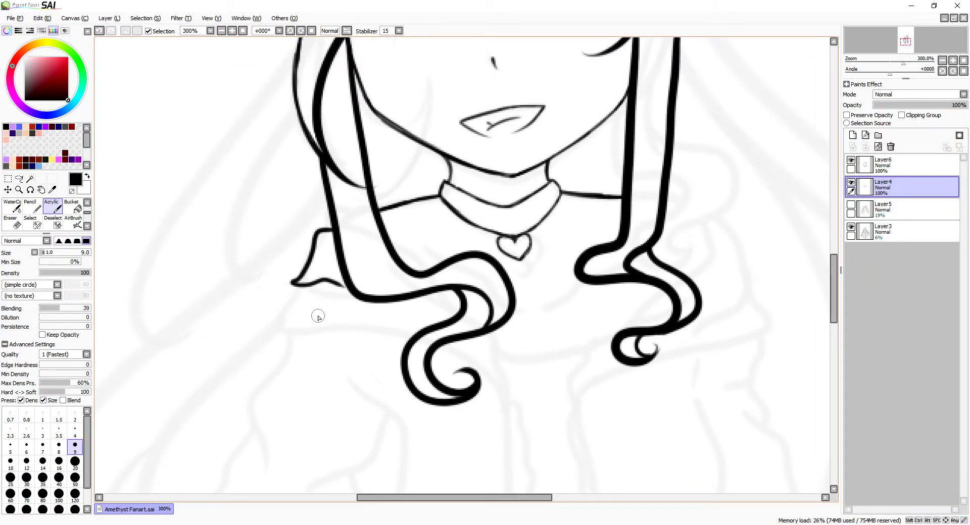
{"action": "scroll", "coordinate": [331, 241], "scroll_direction": "up", "scroll_amount": 2}
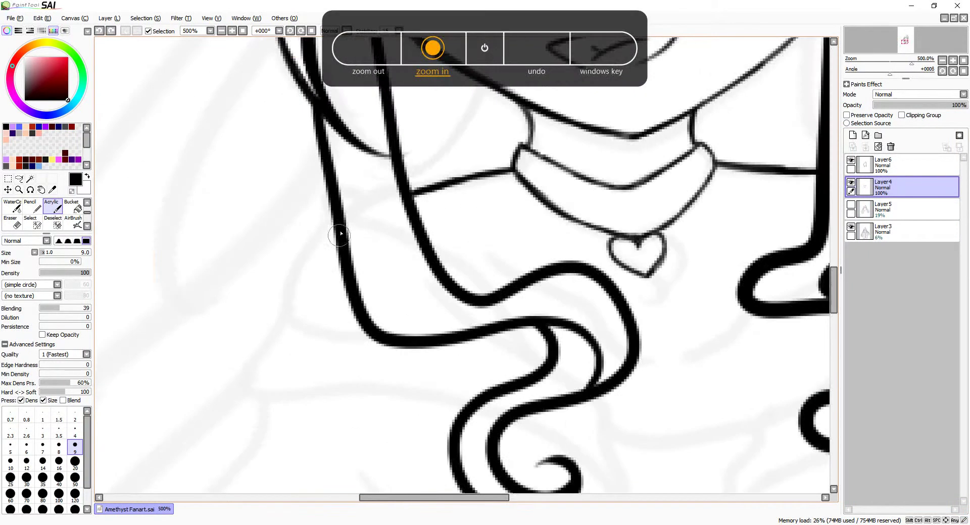
{"action": "mouse_move", "coordinate": [285, 320]}
{"action": "left_mouse_down"}
{"action": "mouse_move", "coordinate": [309, 347]}
{"action": "mouse_move", "coordinate": [370, 359]}
{"action": "mouse_move", "coordinate": [507, 487]}
{"action": "left_mouse_up"}
Step: Ink the inner collar edge beside the left lock and a collarbone line on each side of the heart pendant
{"action": "scroll", "coordinate": [320, 238], "scroll_direction": "right", "scroll_amount": 3}
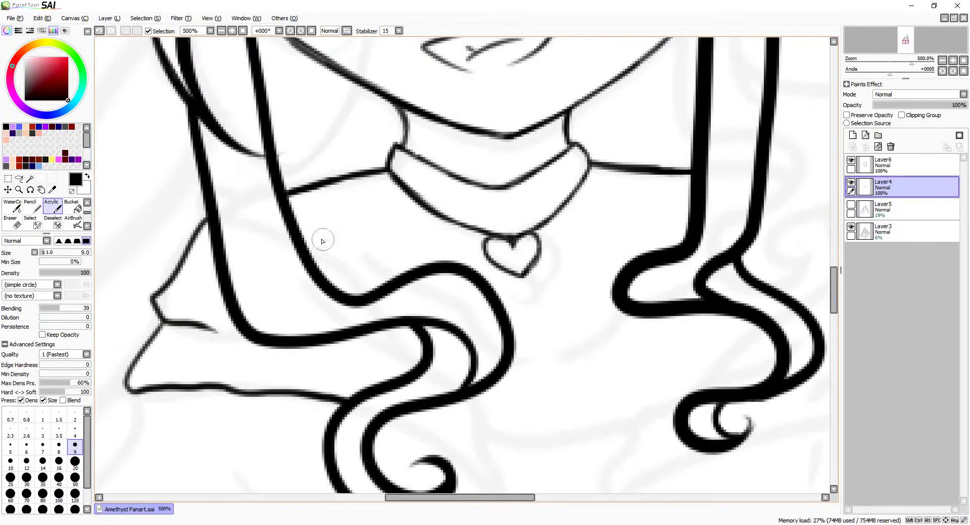
{"action": "left_click_drag", "start_coordinate": [358, 240], "coordinate": [430, 241]}
{"action": "key", "text": "ctrl+z"}
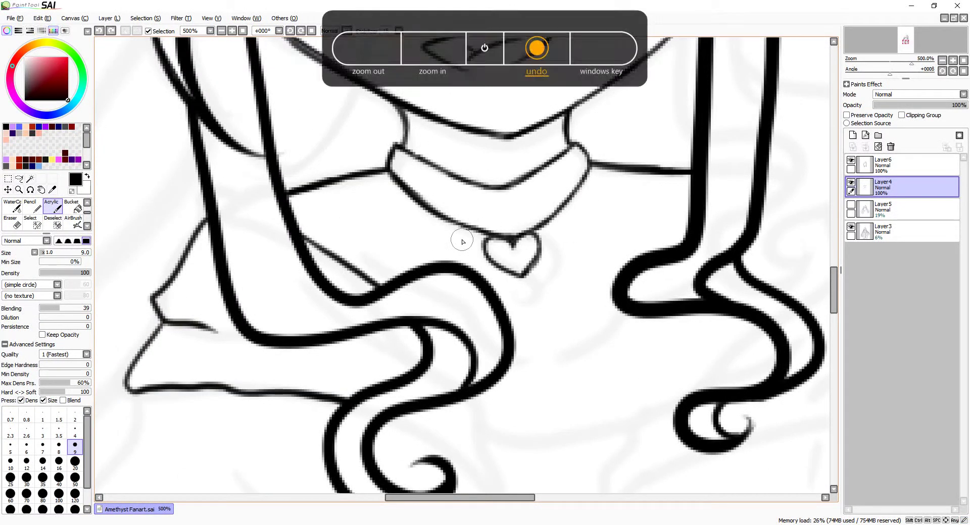
{"action": "key", "text": "ctrl+z"}
{"action": "scroll", "coordinate": [368, 240], "scroll_direction": "right", "scroll_amount": 1}
{"action": "left_click_drag", "start_coordinate": [305, 239], "coordinate": [404, 241]}
{"action": "left_click_drag", "start_coordinate": [620, 227], "coordinate": [532, 255]}
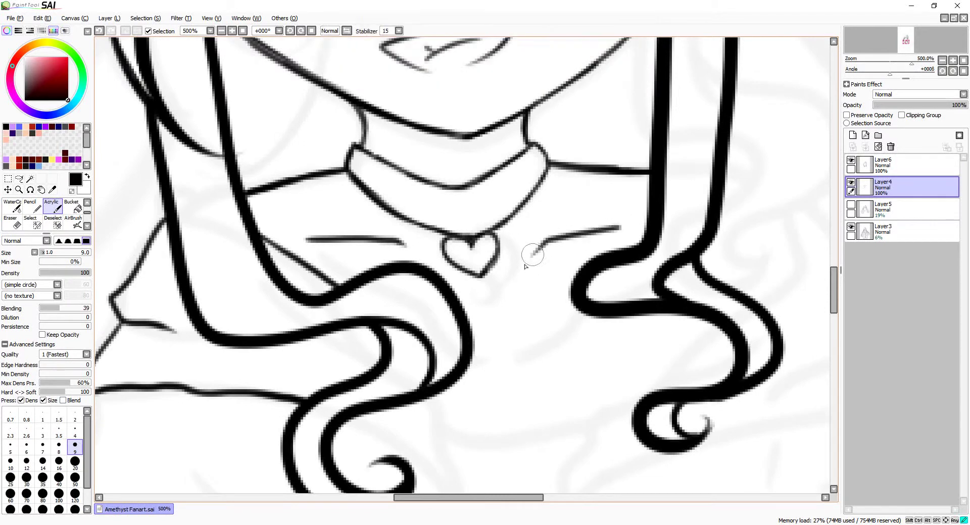
Step: Raise the opacity of the Layer3 sketch to 10% and return to Layer4
{"action": "scroll", "coordinate": [836, 300], "scroll_direction": "down", "scroll_amount": 1}
{"action": "scroll", "coordinate": [859, 284], "scroll_direction": "down", "scroll_amount": 2}
{"action": "left_click", "coordinate": [889, 231]}
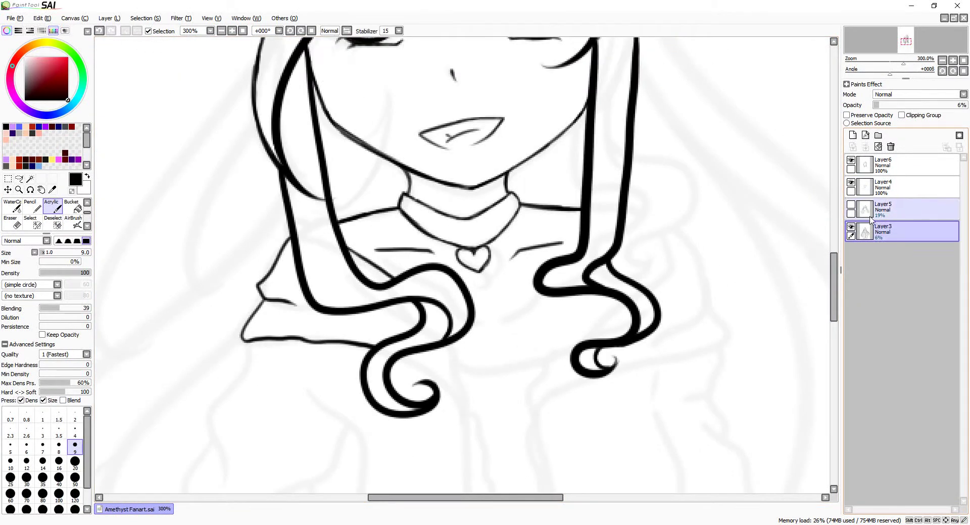
{"action": "mouse_move", "coordinate": [879, 105]}
{"action": "left_mouse_down"}
{"action": "mouse_move", "coordinate": [904, 108]}
{"action": "mouse_move", "coordinate": [882, 106]}
{"action": "left_mouse_up"}
{"action": "left_click", "coordinate": [889, 187]}
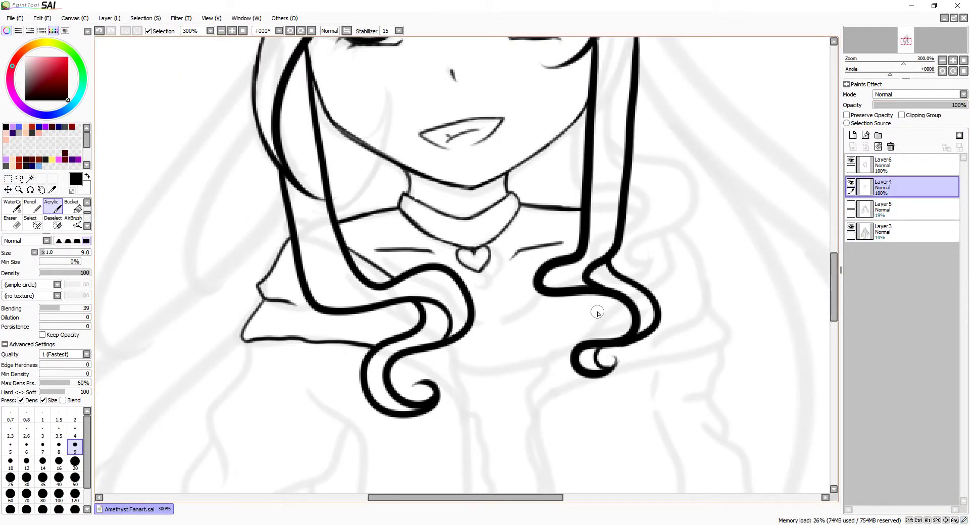
Step: Ink the right shoulder and right half of the jacket collar with its folds, plus the pointed front ends of both halves
{"action": "scroll", "coordinate": [480, 316], "scroll_direction": "down", "scroll_amount": 2}
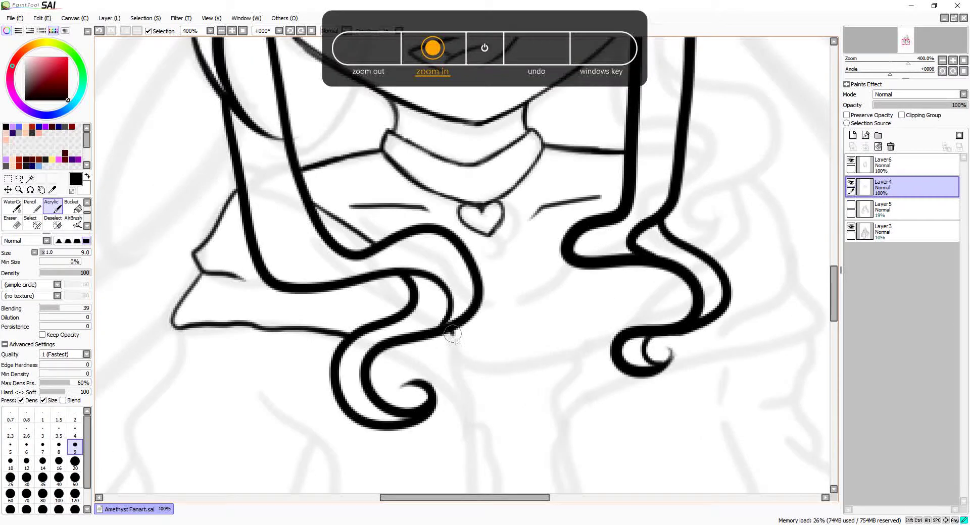
{"action": "scroll", "coordinate": [588, 158], "scroll_direction": "up", "scroll_amount": 1}
{"action": "mouse_move", "coordinate": [584, 155]}
{"action": "left_mouse_down"}
{"action": "mouse_move", "coordinate": [596, 260]}
{"action": "mouse_move", "coordinate": [470, 374]}
{"action": "mouse_move", "coordinate": [450, 427]}
{"action": "left_mouse_up"}
{"action": "left_click_drag", "start_coordinate": [630, 170], "coordinate": [695, 281]}
{"action": "left_click_drag", "start_coordinate": [680, 228], "coordinate": [692, 280]}
{"action": "left_click_drag", "start_coordinate": [684, 249], "coordinate": [654, 278]}
{"action": "left_click_drag", "start_coordinate": [694, 282], "coordinate": [666, 335]}
{"action": "mouse_move", "coordinate": [691, 294]}
{"action": "left_mouse_down"}
{"action": "mouse_move", "coordinate": [528, 383]}
{"action": "mouse_move", "coordinate": [572, 371]}
{"action": "mouse_move", "coordinate": [448, 445]}
{"action": "left_mouse_up"}
Step: Ink the curved neckline between the two collar points and the fold line on the left collar point
{"action": "key", "text": "ctrl+plus"}
{"action": "key", "text": "ctrl+minus"}
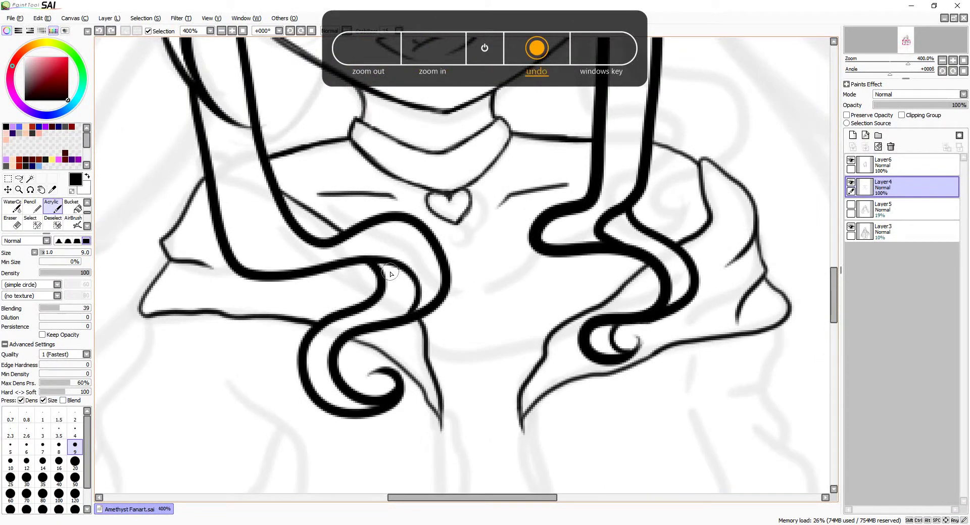
{"action": "key", "text": "ctrl+plus"}
{"action": "scroll", "coordinate": [390, 274], "scroll_direction": "left", "scroll_amount": 3}
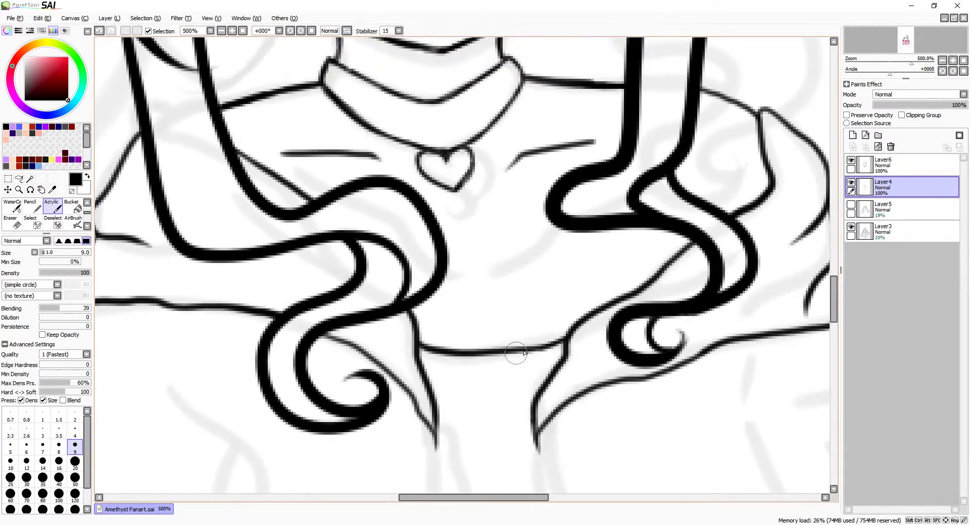
Step: Ink the left sleeve's wrinkled outer edge from the collar to the forearm and the upper crease lines inside it
{"action": "key", "text": "ctrl+minus"}
{"action": "key", "text": "ctrl+minus"}
{"action": "key", "text": "ctrl+minus"}
{"action": "key", "text": "ctrl+minus"}
{"action": "key", "text": "ctrl+minus"}
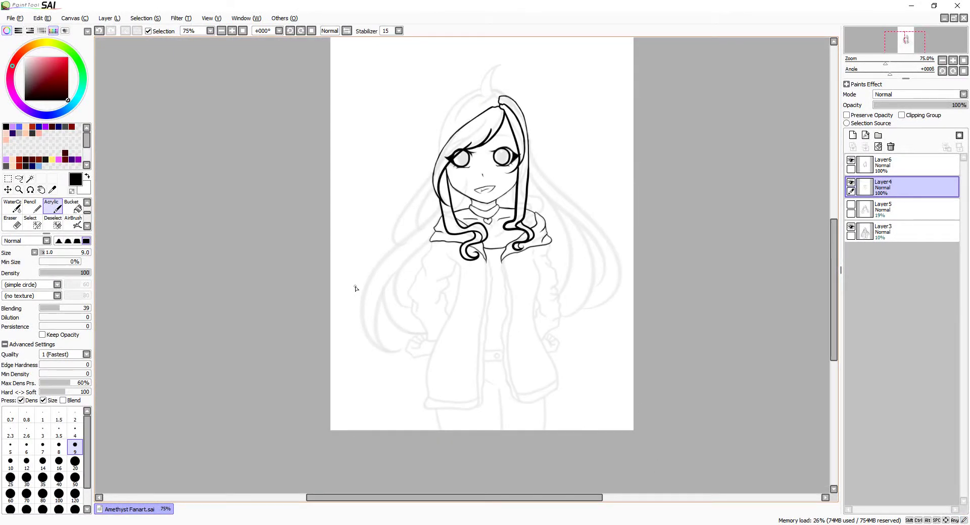
{"action": "key", "text": "ctrl+plus"}
{"action": "key", "text": "ctrl+plus"}
{"action": "key", "text": "ctrl+plus"}
{"action": "left_click_drag", "start_coordinate": [436, 209], "coordinate": [386, 455]}
{"action": "key", "text": "ctrl+plus"}
{"action": "mouse_move", "coordinate": [509, 232]}
{"action": "left_mouse_down"}
{"action": "mouse_move", "coordinate": [565, 290]}
{"action": "mouse_move", "coordinate": [464, 348]}
{"action": "left_mouse_up"}
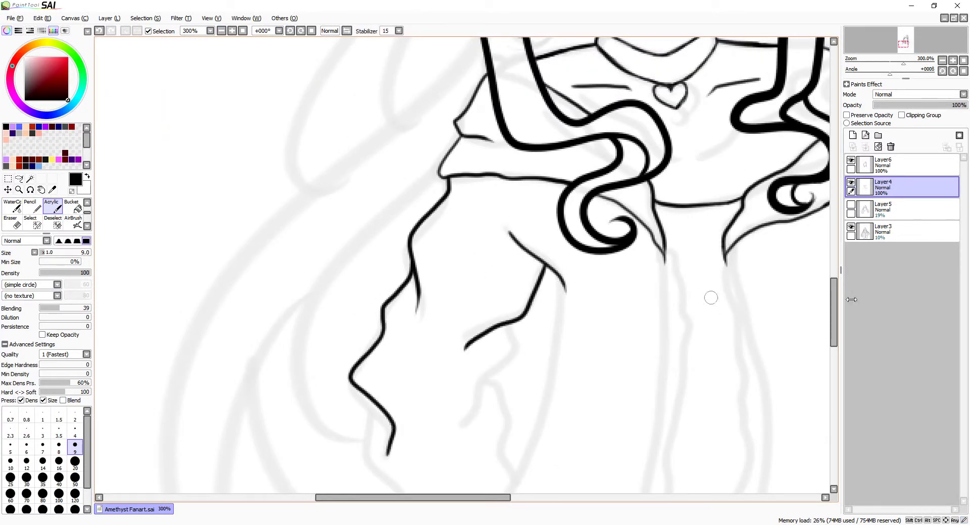
Step: Ink the left sleeve's inner edge and lower folds, and continue its outer edge down to the cuff
{"action": "scroll", "coordinate": [851, 299], "scroll_direction": "down", "scroll_amount": 5}
{"action": "mouse_move", "coordinate": [507, 186]}
{"action": "left_mouse_down"}
{"action": "mouse_move", "coordinate": [514, 210]}
{"action": "mouse_move", "coordinate": [465, 286]}
{"action": "left_mouse_up"}
{"action": "left_click_drag", "start_coordinate": [487, 242], "coordinate": [513, 341]}
{"action": "mouse_move", "coordinate": [373, 258]}
{"action": "left_mouse_down"}
{"action": "mouse_move", "coordinate": [430, 435]}
{"action": "mouse_move", "coordinate": [466, 438]}
{"action": "left_mouse_up"}
Step: Ink the thumb-side curve of the left hand and its palm outline from the wrist around the lower edge
{"action": "scroll", "coordinate": [430, 435], "scroll_direction": "down", "scroll_amount": 4}
{"action": "key", "text": "ctrl+plus"}
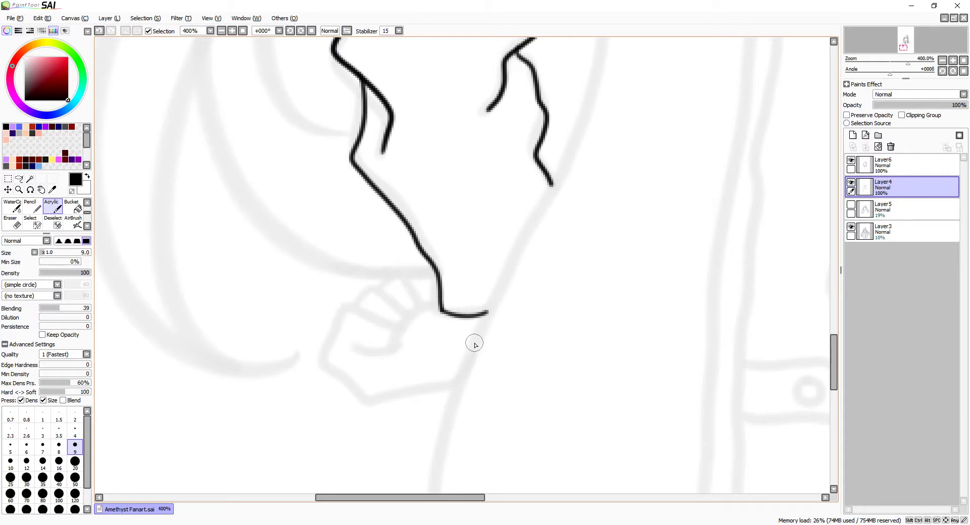
{"action": "key", "text": "ctrl+plus"}
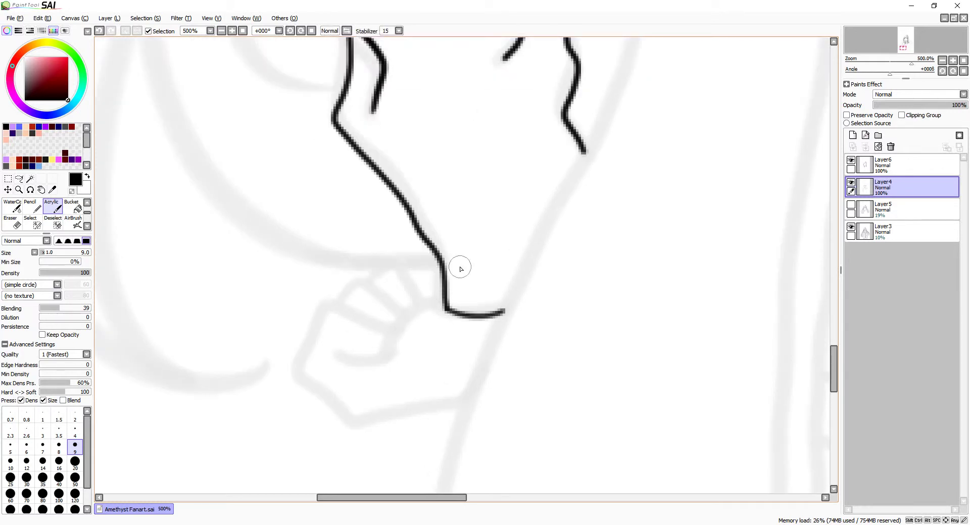
{"action": "left_click_drag", "start_coordinate": [444, 303], "coordinate": [391, 364]}
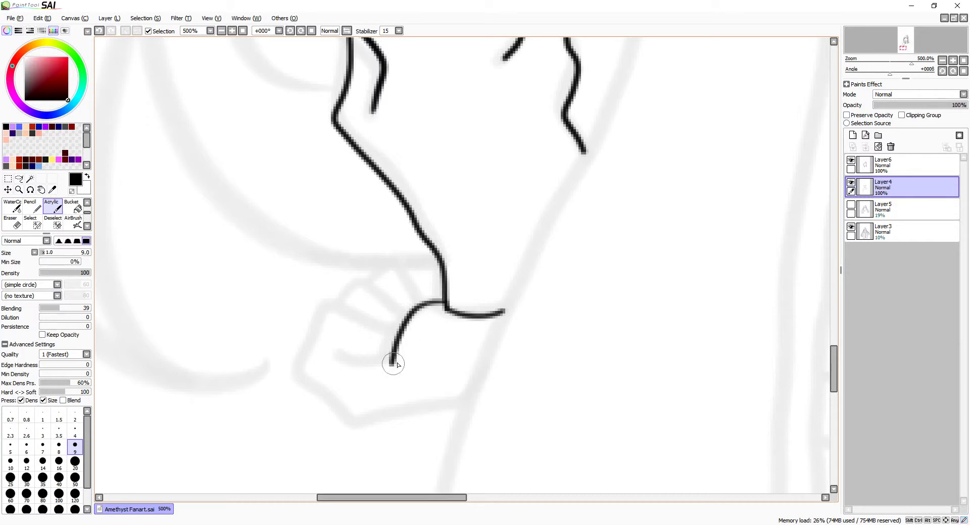
{"action": "mouse_move", "coordinate": [502, 310]}
{"action": "left_mouse_down"}
{"action": "mouse_move", "coordinate": [433, 408]}
{"action": "mouse_move", "coordinate": [297, 376]}
{"action": "left_mouse_up"}
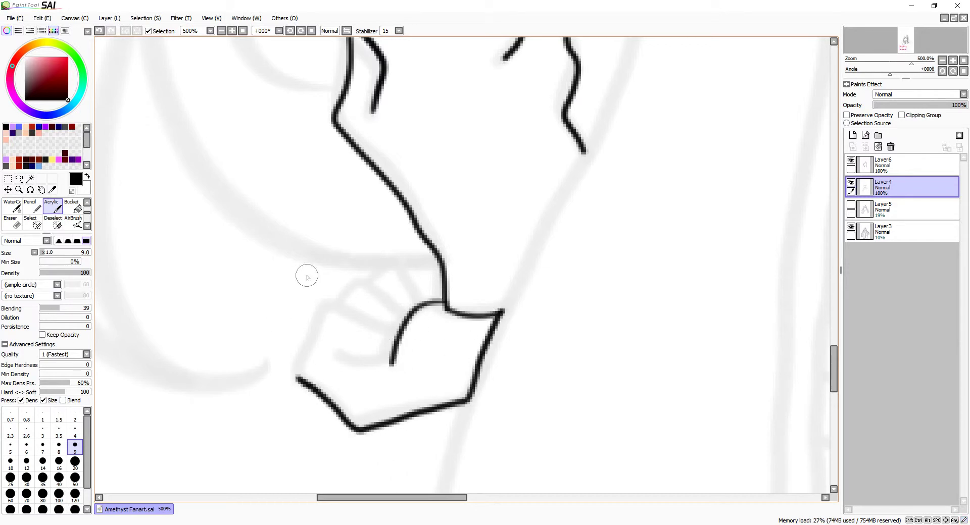
{"action": "key", "text": "ctrl+plus"}
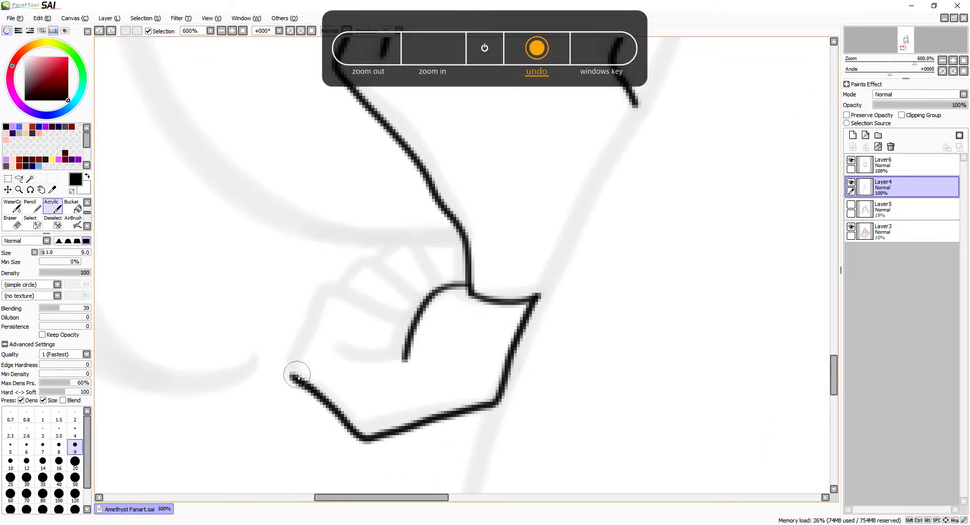
Step: Ink the knuckle outline and curled fingers of the left fist up to the sleeve cuff
{"action": "mouse_move", "coordinate": [289, 372]}
{"action": "left_mouse_down"}
{"action": "mouse_move", "coordinate": [414, 315]}
{"action": "mouse_move", "coordinate": [336, 348]}
{"action": "left_mouse_up"}
{"action": "mouse_move", "coordinate": [340, 286]}
{"action": "left_mouse_down"}
{"action": "mouse_move", "coordinate": [363, 260]}
{"action": "mouse_move", "coordinate": [448, 280]}
{"action": "left_mouse_up"}
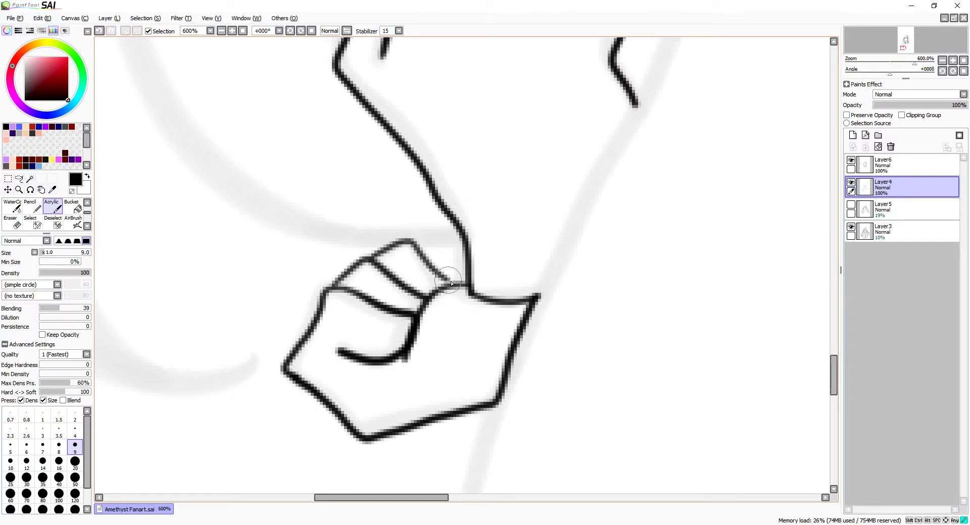
{"action": "left_click_drag", "start_coordinate": [415, 238], "coordinate": [462, 245]}
{"action": "mouse_move", "coordinate": [457, 280]}
{"action": "left_mouse_down"}
{"action": "mouse_move", "coordinate": [417, 243]}
{"action": "mouse_move", "coordinate": [429, 240]}
{"action": "left_mouse_up"}
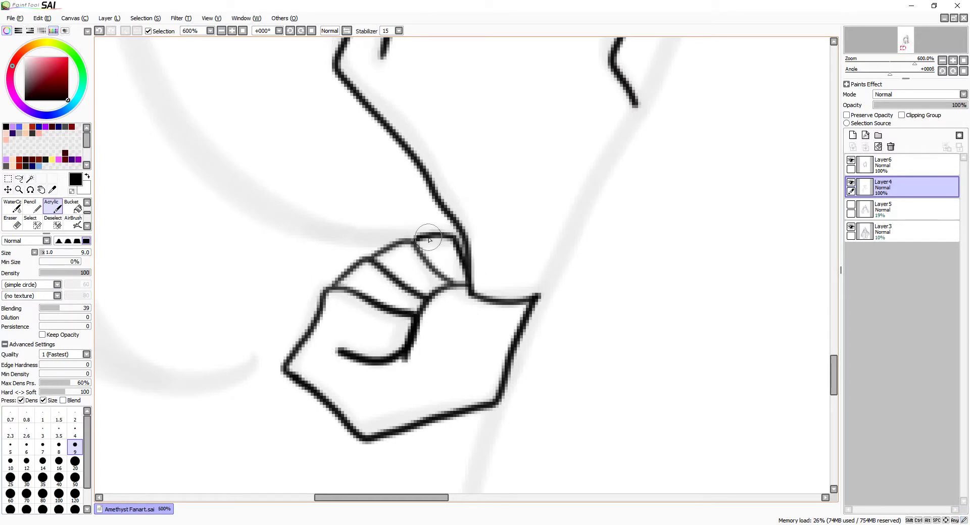
Step: Ink the fold lines beside the left sleeve and the sleeve's inner edge down to the wrist
{"action": "key", "text": "ctrl+minus"}
{"action": "key", "text": "ctrl+minus"}
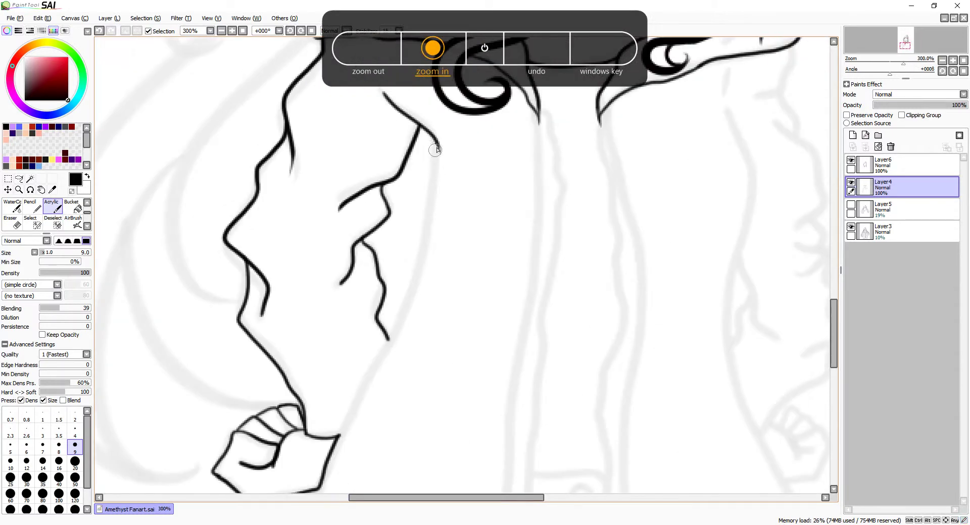
{"action": "left_click_drag", "start_coordinate": [435, 137], "coordinate": [481, 249]}
{"action": "mouse_move", "coordinate": [432, 216]}
{"action": "left_mouse_down"}
{"action": "mouse_move", "coordinate": [425, 234]}
{"action": "mouse_move", "coordinate": [440, 373]}
{"action": "left_mouse_up"}
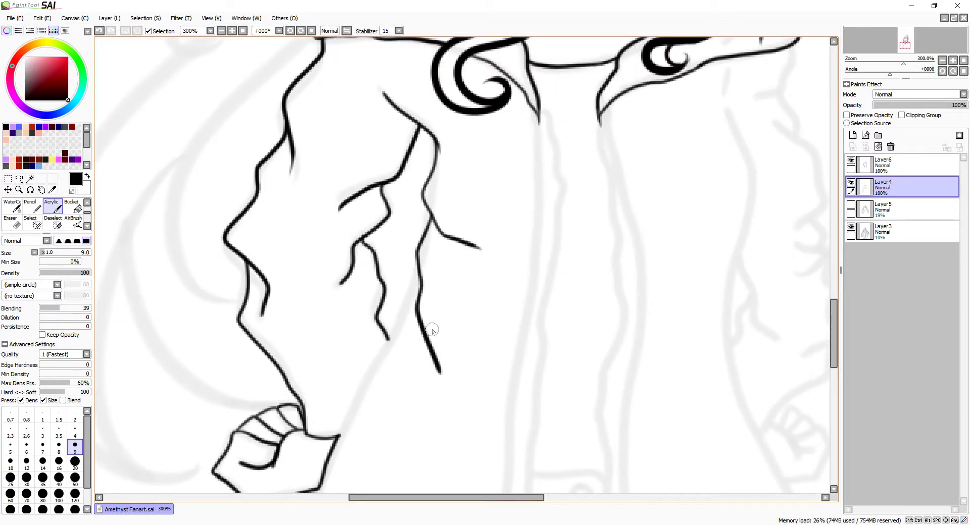
{"action": "scroll", "coordinate": [433, 330], "scroll_direction": "down", "scroll_amount": 3}
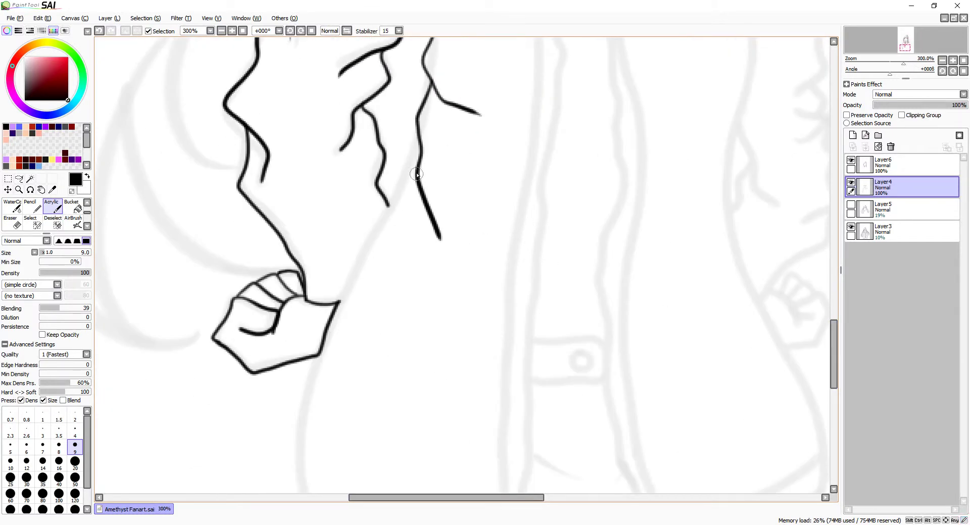
{"action": "mouse_move", "coordinate": [420, 169]}
{"action": "left_mouse_down"}
{"action": "mouse_move", "coordinate": [343, 303]}
{"action": "mouse_move", "coordinate": [348, 351]}
{"action": "left_mouse_up"}
Step: Ink the left jacket half's outer edge below the hand, with its creases and zigzag fold above the hem
{"action": "scroll", "coordinate": [347, 351], "scroll_direction": "down", "scroll_amount": 3}
{"action": "mouse_move", "coordinate": [341, 151]}
{"action": "left_mouse_down"}
{"action": "mouse_move", "coordinate": [317, 209]}
{"action": "mouse_move", "coordinate": [307, 378]}
{"action": "left_mouse_up"}
{"action": "key", "text": "ctrl+plus"}
{"action": "mouse_move", "coordinate": [345, 328]}
{"action": "left_mouse_down"}
{"action": "mouse_move", "coordinate": [311, 376]}
{"action": "mouse_move", "coordinate": [305, 448]}
{"action": "left_mouse_up"}
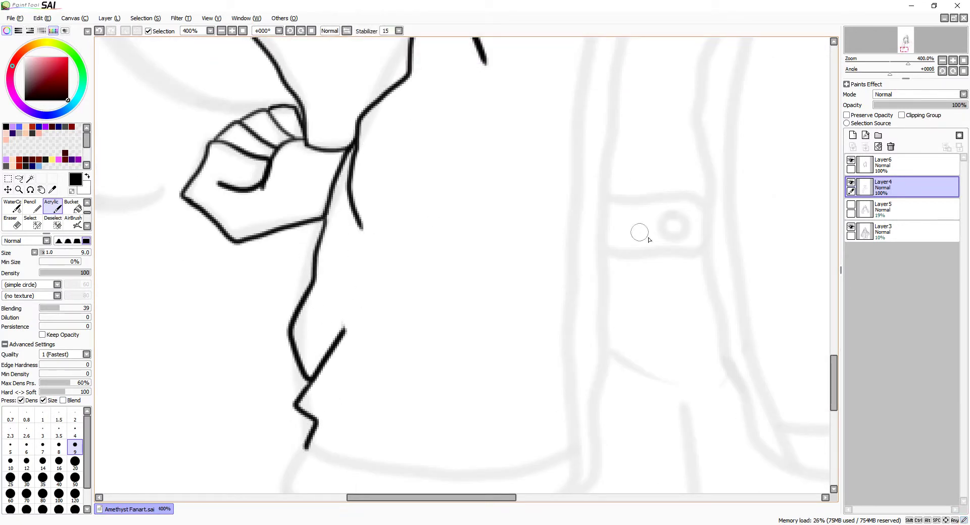
Step: Ink the upper and lower curves and outer end of the left jacket half's hem band, redoing faulty strokes
{"action": "scroll", "coordinate": [639, 232], "scroll_direction": "down", "scroll_amount": 3}
{"action": "mouse_move", "coordinate": [304, 294]}
{"action": "left_mouse_down"}
{"action": "mouse_move", "coordinate": [590, 309]}
{"action": "mouse_move", "coordinate": [530, 336]}
{"action": "left_mouse_up"}
{"action": "scroll", "coordinate": [268, 284], "scroll_direction": "right", "scroll_amount": 3}
{"action": "key", "text": "e"}
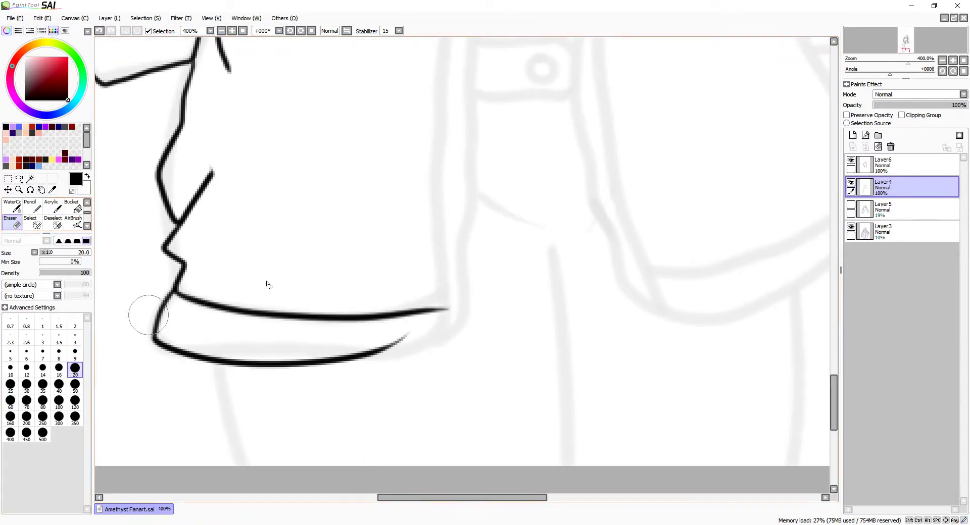
{"action": "key", "text": "ctrl+z"}
{"action": "key", "text": "ctrl+z"}
{"action": "key", "text": "b"}
{"action": "mouse_move", "coordinate": [310, 317]}
{"action": "left_mouse_down"}
{"action": "mouse_move", "coordinate": [359, 321]}
{"action": "mouse_move", "coordinate": [434, 303]}
{"action": "mouse_move", "coordinate": [443, 288]}
{"action": "mouse_move", "coordinate": [457, 363]}
{"action": "mouse_move", "coordinate": [293, 382]}
{"action": "mouse_move", "coordinate": [364, 374]}
{"action": "left_mouse_up"}
Step: Close the front end of the left hem band and tidy its joined lines
{"action": "key", "text": "ctrl+plus"}
{"action": "key", "text": "e"}
{"action": "key", "text": "b"}
{"action": "key", "text": "e"}
{"action": "key", "text": "b"}
{"action": "key", "text": "ctrl+z"}
{"action": "key", "text": "n"}
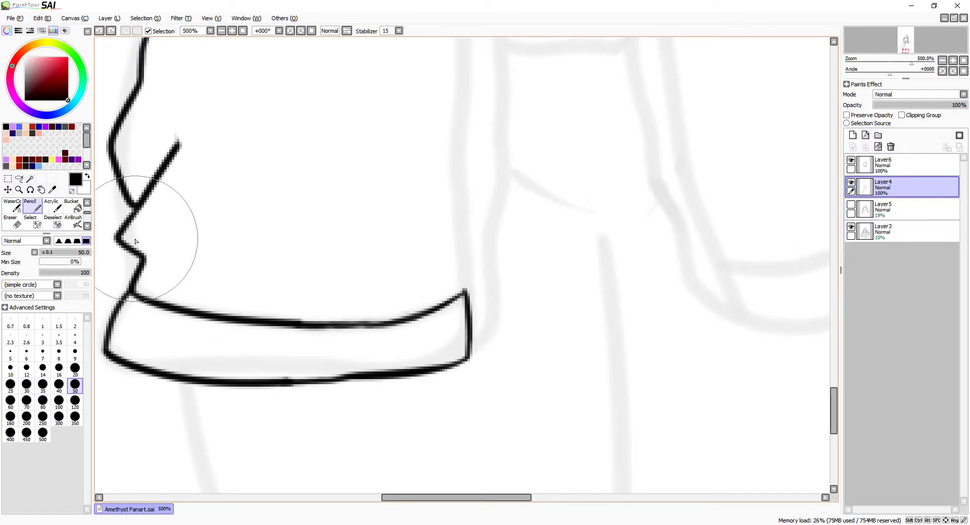
{"action": "key", "text": "b"}
{"action": "key", "text": "ctrl+plus"}
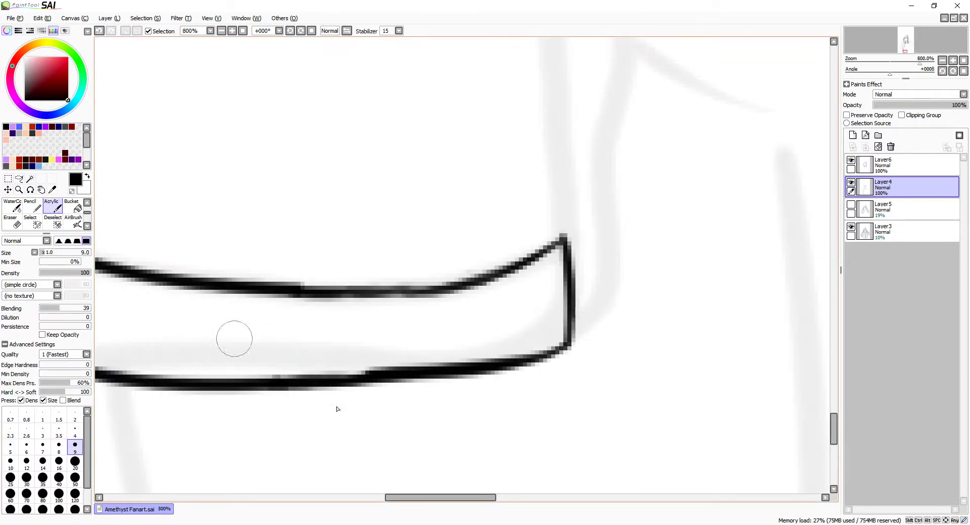
Step: Ink the upper front edge of the left jacket half from the collar point downward, with its crease lines
{"action": "key", "text": "ctrl+minus"}
{"action": "key", "text": "ctrl+minus"}
{"action": "key", "text": "ctrl+minus"}
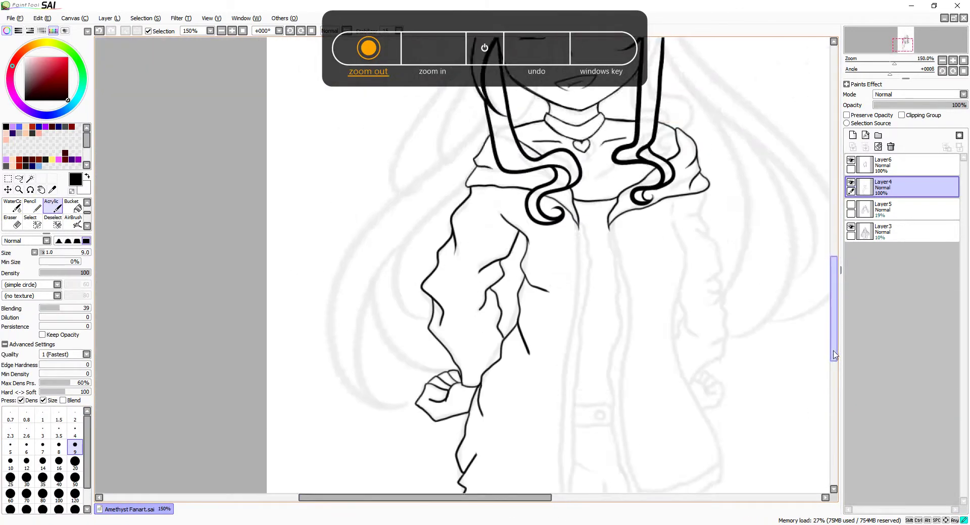
{"action": "key", "text": "ctrl+plus"}
{"action": "key", "text": "ctrl+plus"}
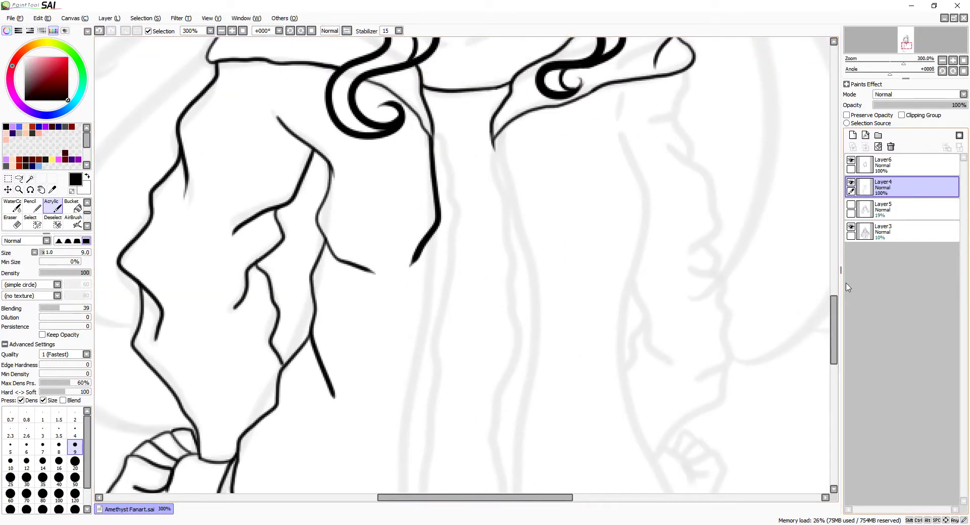
{"action": "scroll", "coordinate": [649, 221], "scroll_direction": "down", "scroll_amount": 3}
{"action": "mouse_move", "coordinate": [434, 83]}
{"action": "left_mouse_down"}
{"action": "mouse_move", "coordinate": [389, 225]}
{"action": "mouse_move", "coordinate": [375, 236]}
{"action": "left_mouse_up"}
{"action": "left_click_drag", "start_coordinate": [422, 152], "coordinate": [365, 345]}
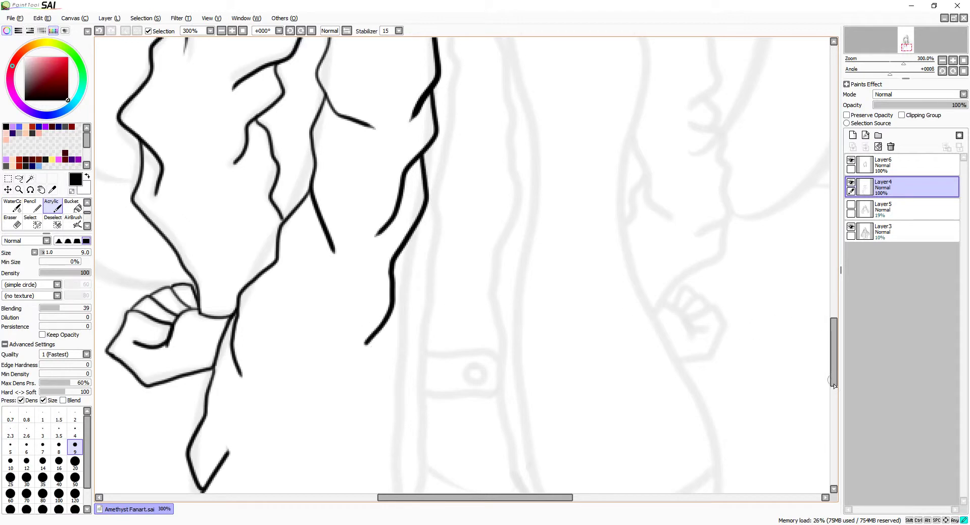
Step: Ink the left jacket half's wavy lower front edge and creases down to the hem band
{"action": "key", "text": "ctrl+plus"}
{"action": "key", "text": "ctrl+minus"}
{"action": "left_click_drag", "start_coordinate": [407, 233], "coordinate": [371, 404]}
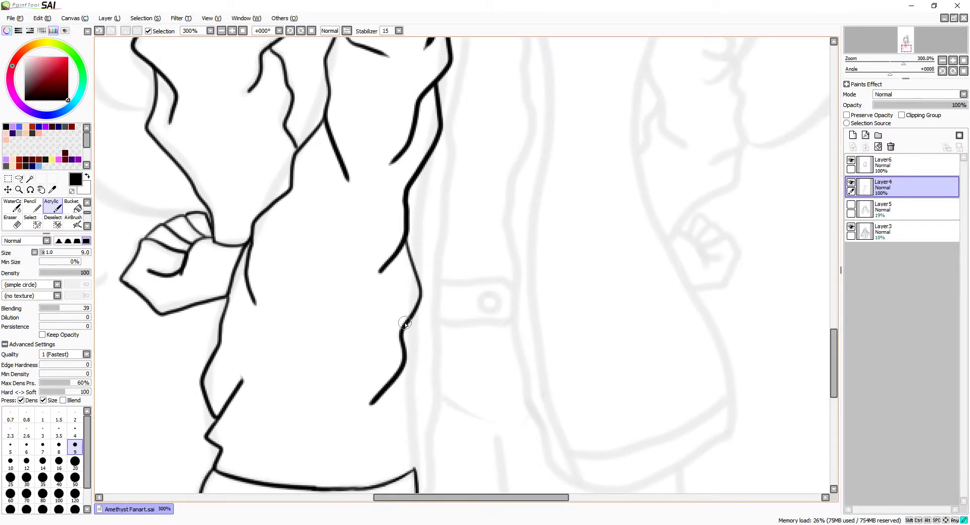
{"action": "left_click_drag", "start_coordinate": [405, 323], "coordinate": [413, 465]}
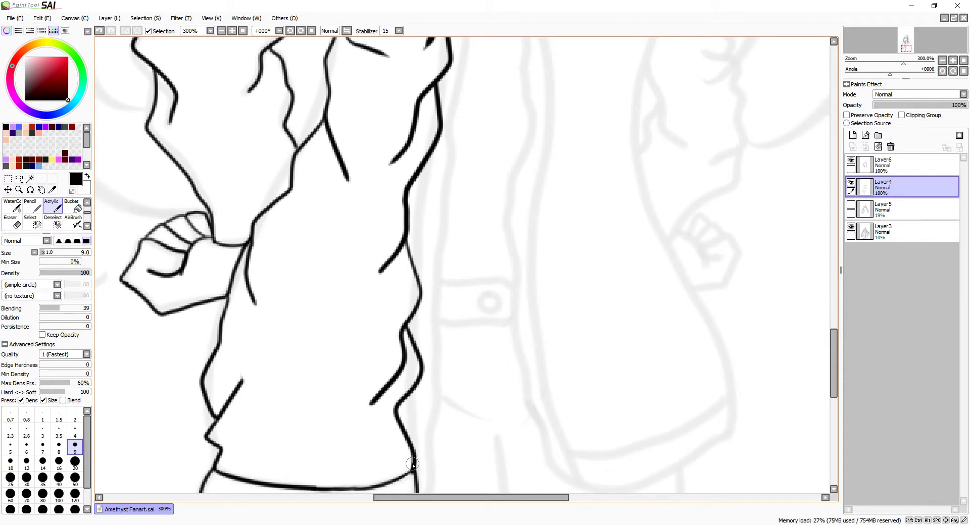
{"action": "key", "text": "ctrl+minus"}
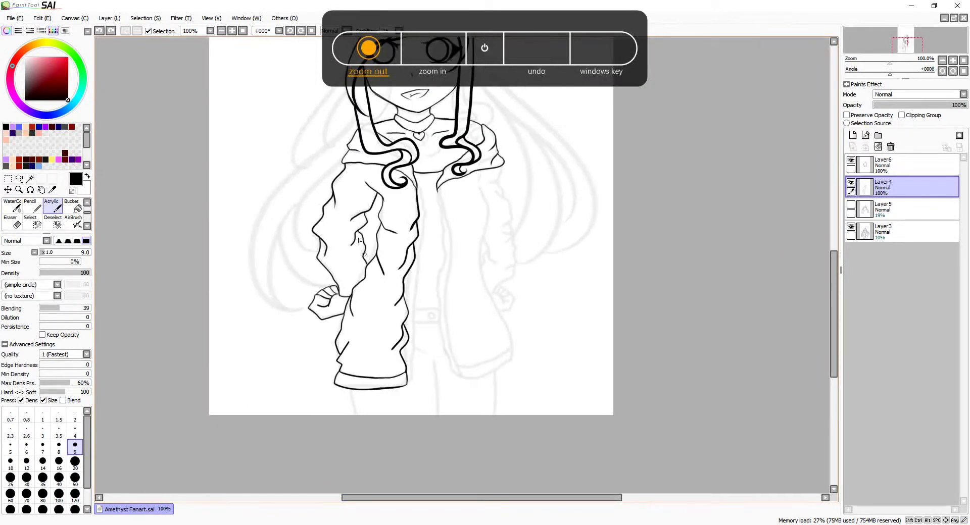
Step: Ink the ribbed cuff on the left sleeve with its upper edge and vertical rib lines
{"action": "key", "text": "ctrl+plus"}
{"action": "scroll", "coordinate": [195, 270], "scroll_direction": "down", "scroll_amount": 5}
{"action": "left_click_drag", "start_coordinate": [185, 266], "coordinate": [263, 241]}
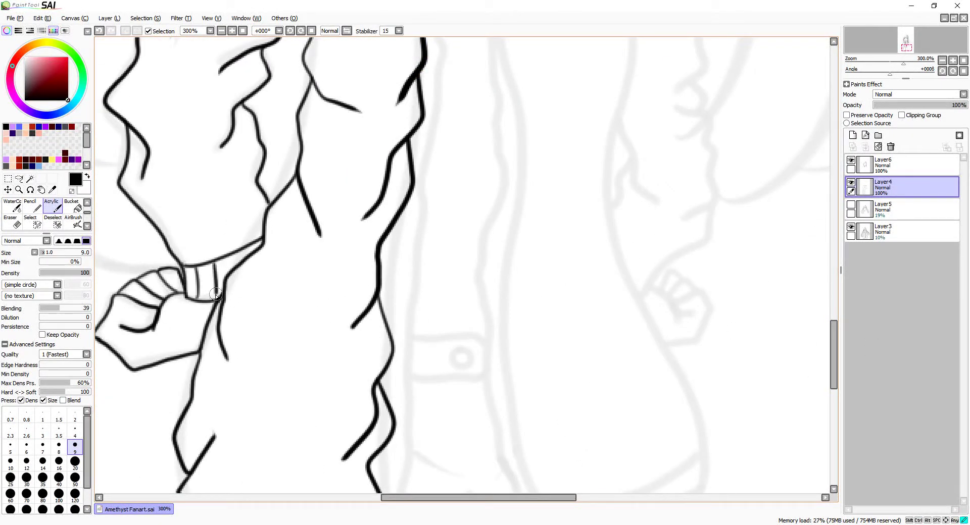
{"action": "key", "text": "ctrl+minus"}
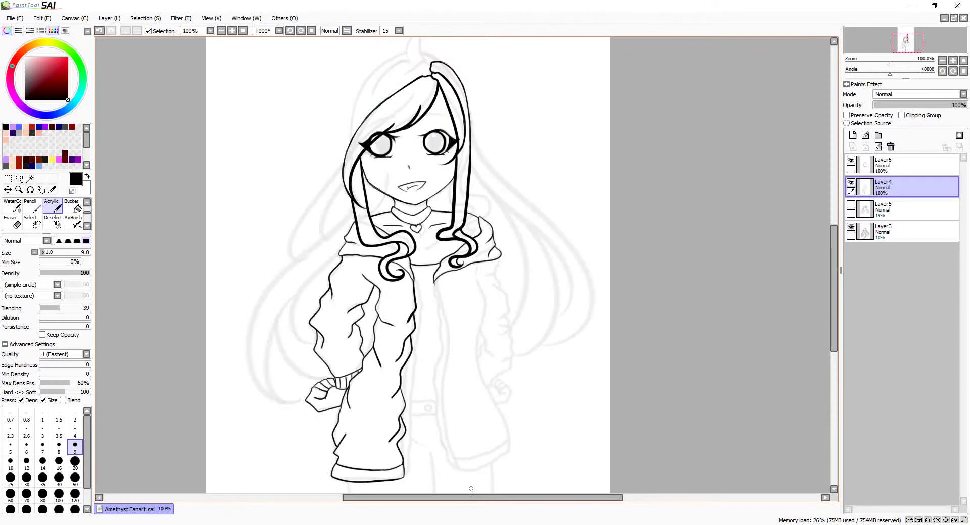
Step: Ink the right jacket half's wrinkled outer edge from below the collar, its creases and the lower hem line
{"action": "key", "text": "ctrl+plus"}
{"action": "key", "text": "ctrl+plus"}
{"action": "mouse_move", "coordinate": [475, 243]}
{"action": "left_mouse_down"}
{"action": "mouse_move", "coordinate": [458, 275]}
{"action": "mouse_move", "coordinate": [460, 399]}
{"action": "left_mouse_up"}
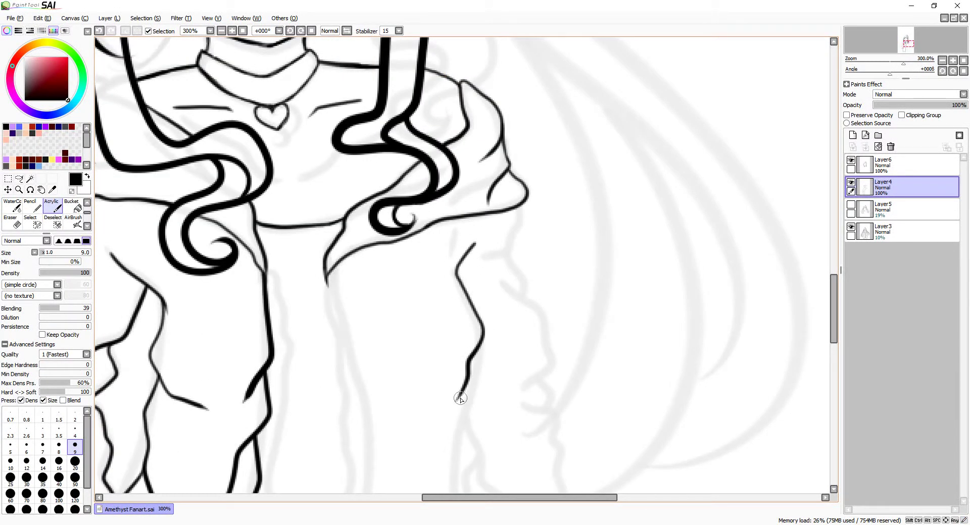
{"action": "mouse_move", "coordinate": [464, 185]}
{"action": "left_mouse_down"}
{"action": "mouse_move", "coordinate": [436, 303]}
{"action": "mouse_move", "coordinate": [463, 332]}
{"action": "mouse_move", "coordinate": [509, 445]}
{"action": "left_mouse_up"}
{"action": "scroll", "coordinate": [573, 375], "scroll_direction": "down", "scroll_amount": 3}
{"action": "mouse_move", "coordinate": [502, 269]}
{"action": "left_mouse_down"}
{"action": "mouse_move", "coordinate": [509, 259]}
{"action": "mouse_move", "coordinate": [528, 394]}
{"action": "mouse_move", "coordinate": [396, 429]}
{"action": "left_mouse_up"}
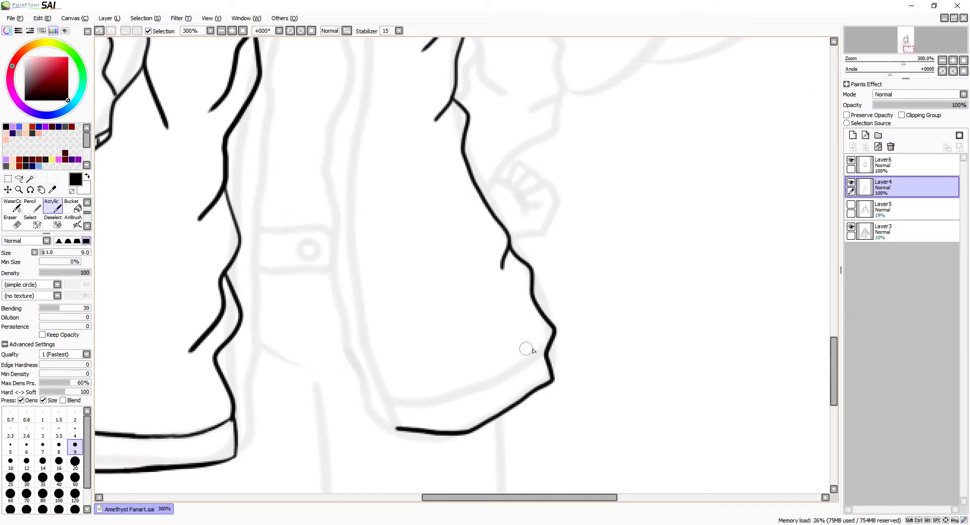
Step: Ink the upper line and front end of the right jacket half's hem band and tidy the corner
{"action": "left_click_drag", "start_coordinate": [546, 358], "coordinate": [385, 397]}
{"action": "key", "text": "e"}
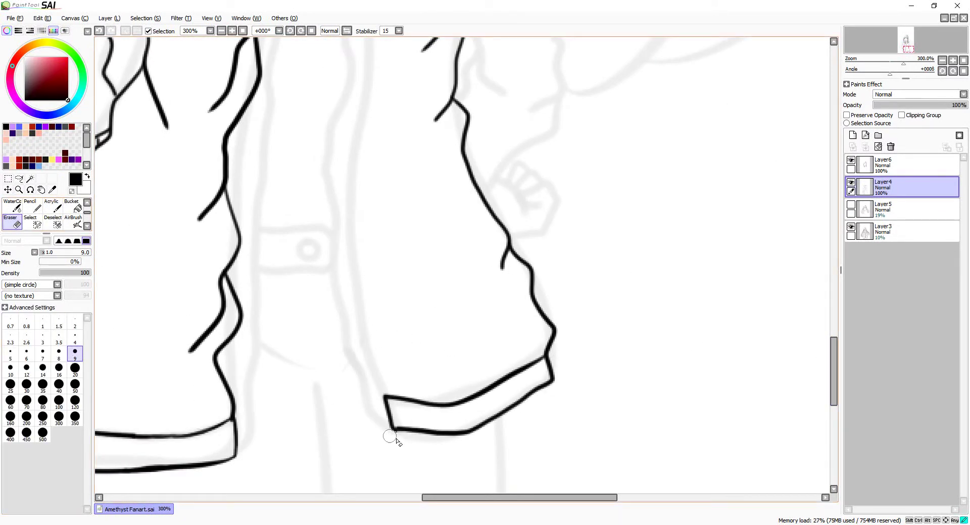
{"action": "scroll", "coordinate": [638, 328], "scroll_direction": "up", "scroll_amount": 2}
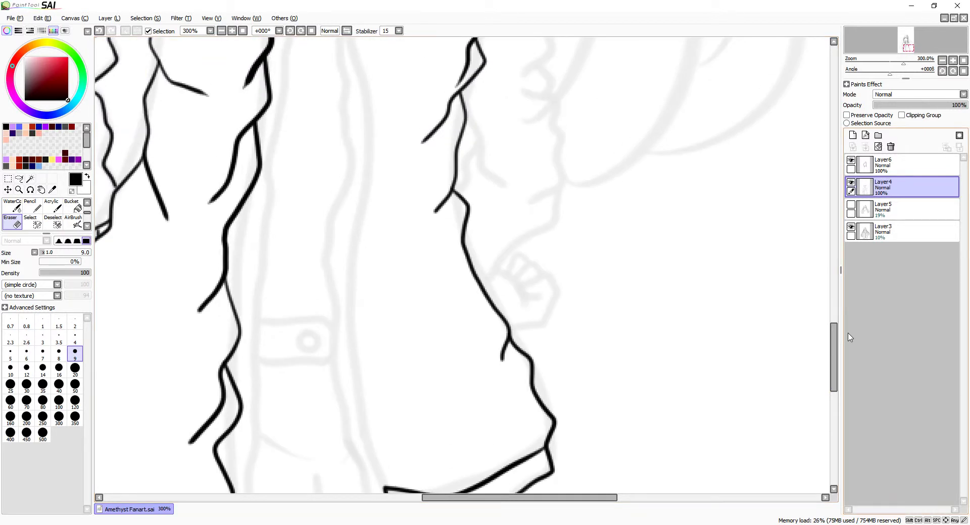
{"action": "key", "text": "ctrl+z"}
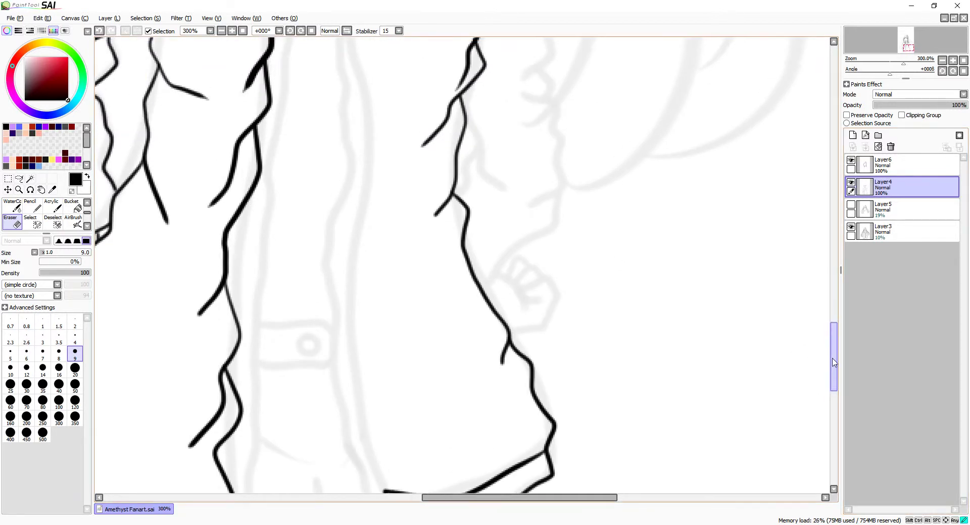
Step: Ink the right jacket half's upper front edge from the collar point to the waist, with its crease line
{"action": "scroll", "coordinate": [850, 337], "scroll_direction": "up", "scroll_amount": 5}
{"action": "key", "text": "e"}
{"action": "mouse_move", "coordinate": [326, 176]}
{"action": "left_mouse_down"}
{"action": "mouse_move", "coordinate": [340, 239]}
{"action": "mouse_move", "coordinate": [385, 302]}
{"action": "left_mouse_up"}
{"action": "scroll", "coordinate": [738, 323], "scroll_direction": "down", "scroll_amount": 3}
{"action": "left_click_drag", "start_coordinate": [363, 156], "coordinate": [414, 275]}
{"action": "left_click_drag", "start_coordinate": [376, 220], "coordinate": [354, 413]}
Step: Ink the right jacket half's lower front edge and folds down to the hem band, redoing faulty strokes
{"action": "scroll", "coordinate": [352, 417], "scroll_direction": "down", "scroll_amount": 4}
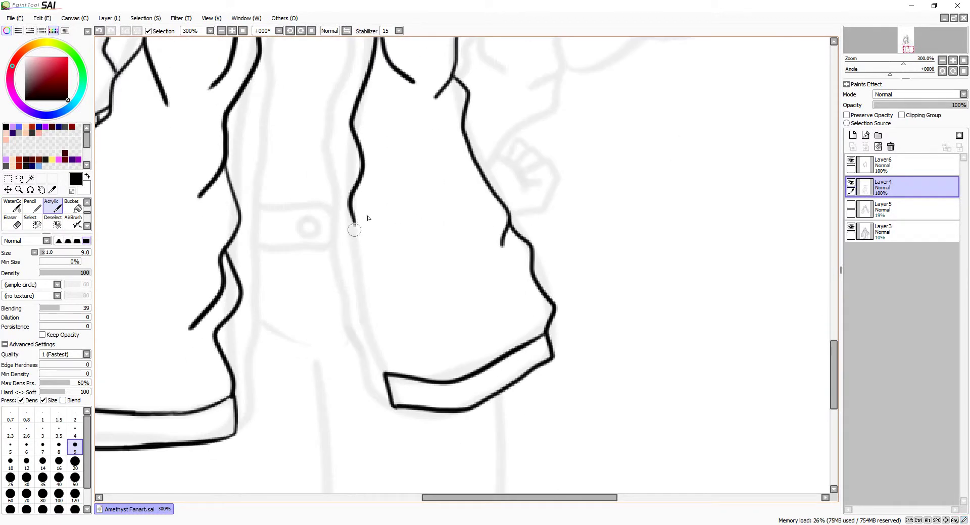
{"action": "mouse_move", "coordinate": [356, 231]}
{"action": "left_mouse_down"}
{"action": "mouse_move", "coordinate": [411, 253]}
{"action": "mouse_move", "coordinate": [386, 374]}
{"action": "left_mouse_up"}
{"action": "key", "text": "ctrl+z"}
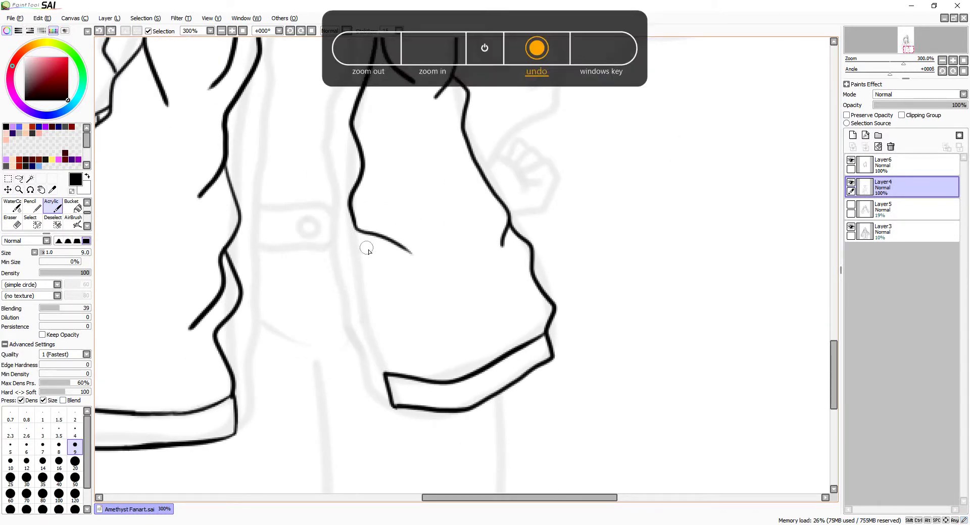
{"action": "mouse_move", "coordinate": [353, 227]}
{"action": "left_mouse_down"}
{"action": "mouse_move", "coordinate": [345, 266]}
{"action": "mouse_move", "coordinate": [374, 352]}
{"action": "mouse_move", "coordinate": [357, 259]}
{"action": "mouse_move", "coordinate": [373, 362]}
{"action": "left_mouse_up"}
{"action": "key", "text": "ctrl+z"}
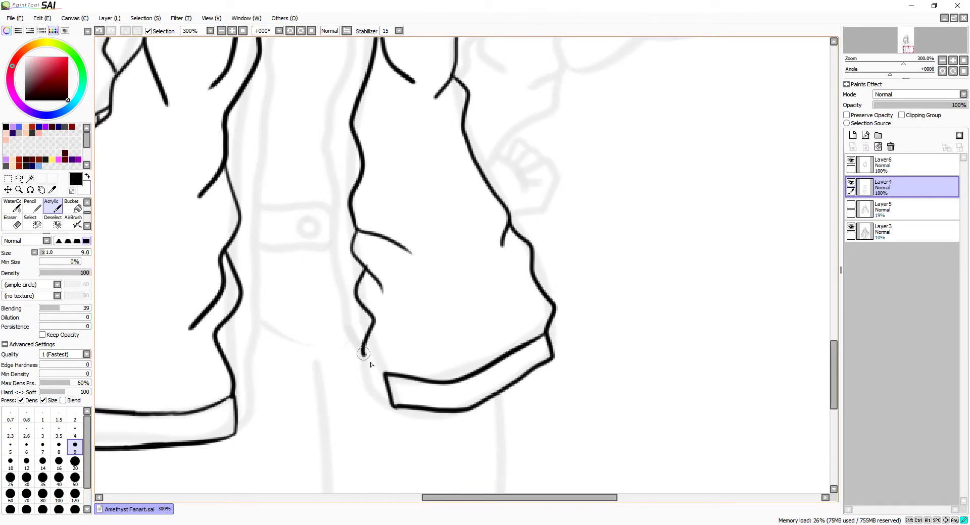
{"action": "key", "text": "ctrl+minus"}
{"action": "key", "text": "ctrl+plus"}
{"action": "key", "text": "e"}
{"action": "key", "text": "ctrl+minus"}
{"action": "left_click", "coordinate": [51, 206]}
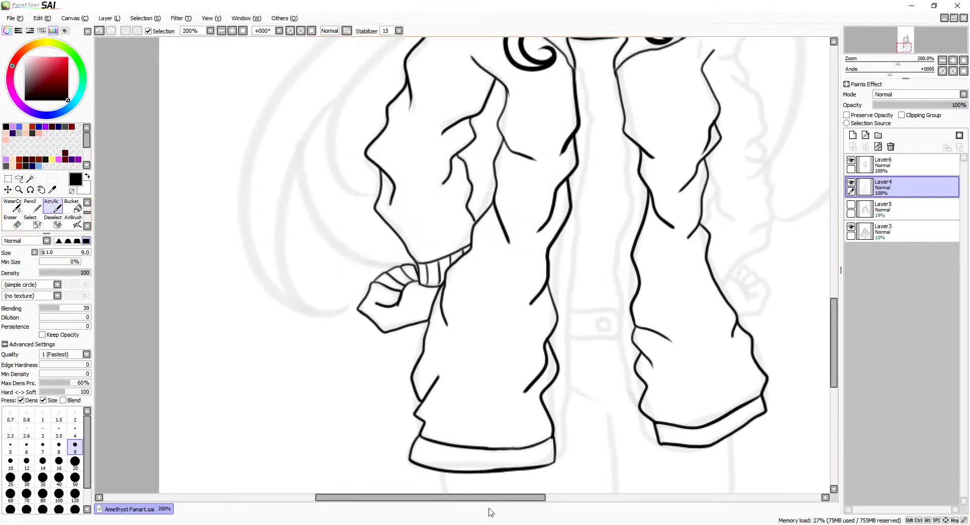
Step: Ink the belt with its round button between the jacket halves and the leg lines below the hems
{"action": "key", "text": "ctrl+plus"}
{"action": "key", "text": "ctrl+plus"}
{"action": "key", "text": "ctrl+minus"}
{"action": "key", "text": "ctrl+minus"}
{"action": "key", "text": "ctrl+minus"}
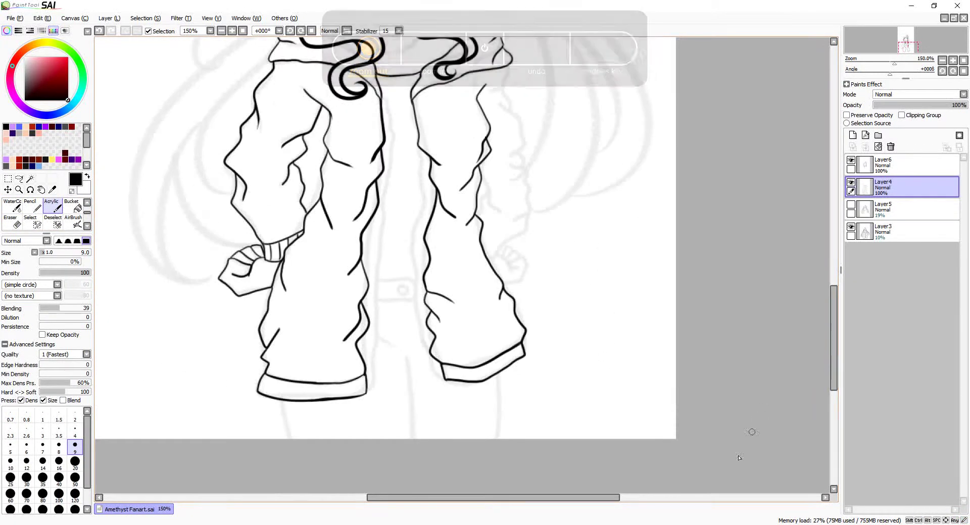
{"action": "key", "text": "ctrl+plus"}
{"action": "key", "text": "ctrl+plus"}
{"action": "mouse_move", "coordinate": [477, 346]}
{"action": "left_mouse_down"}
{"action": "mouse_move", "coordinate": [553, 340]}
{"action": "mouse_move", "coordinate": [467, 394]}
{"action": "left_mouse_up"}
{"action": "left_click_drag", "start_coordinate": [576, 356], "coordinate": [575, 357]}
Step: Undo the centre line between the legs and ink it again
{"action": "key", "text": "ctrl+minus"}
{"action": "key", "text": "ctrl+minus"}
{"action": "key", "text": "ctrl+minus"}
{"action": "key", "text": "ctrl+minus"}
{"action": "key", "text": "ctrl+minus"}
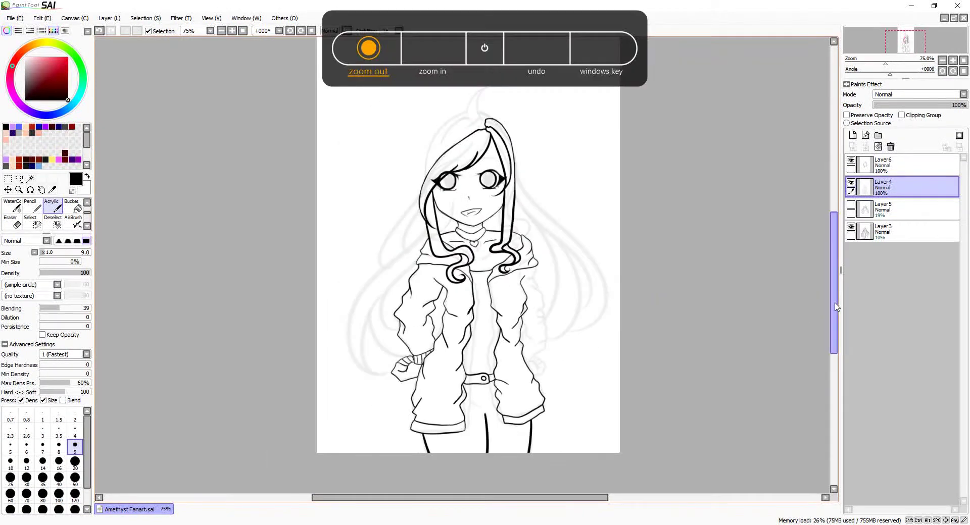
{"action": "key", "text": "ctrl+z"}
{"action": "left_click_drag", "start_coordinate": [482, 419], "coordinate": [486, 455]}
{"action": "key", "text": "ctrl"}
{"action": "key", "text": "ctrl+z"}
{"action": "key", "text": "ctrl+z"}
{"action": "key", "text": "ctrl+z"}
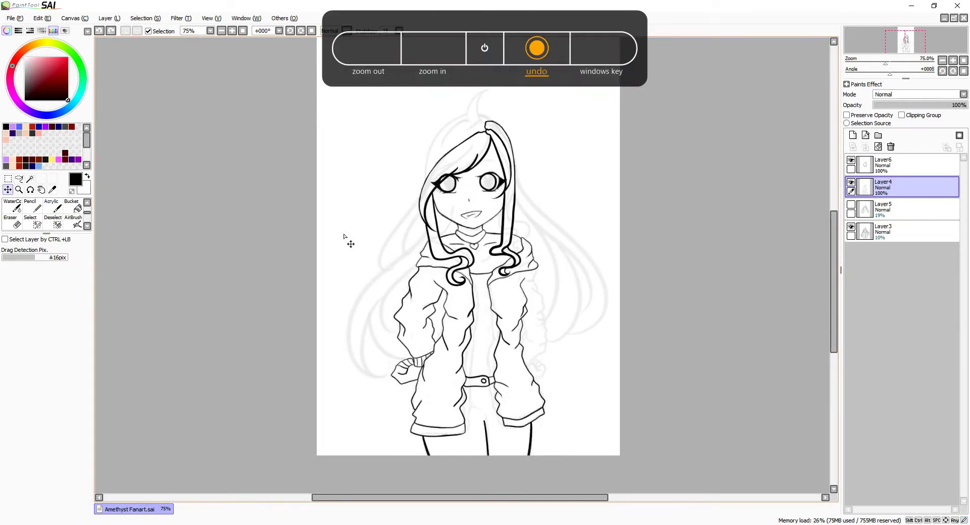
Step: Hide the hair line art on Layer6, and make the hair sketch on Layer5 visible and active
{"action": "key", "text": "ctrl+plus"}
{"action": "key", "text": "ctrl+z"}
{"action": "key", "text": "ctrl+z"}
{"action": "key", "text": "ctrl+z"}
{"action": "key", "text": "ctrl+z"}
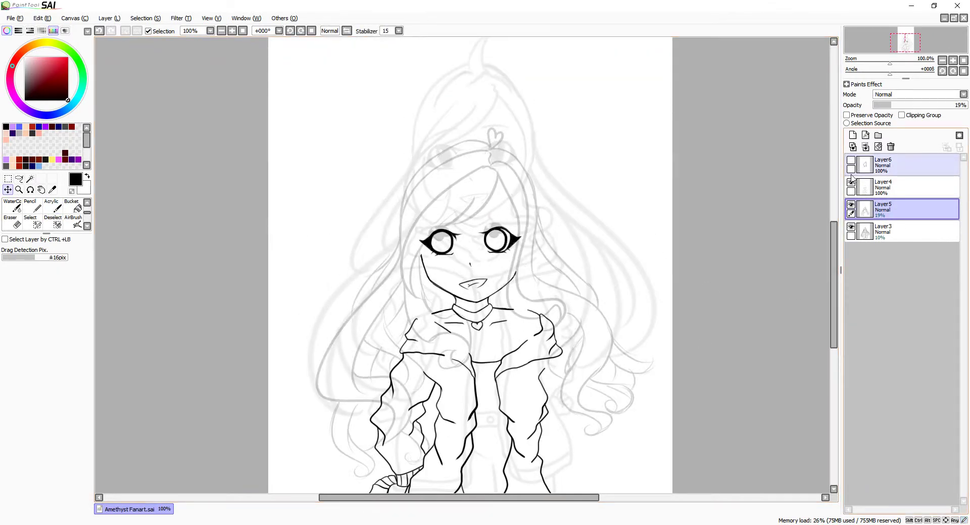
Step: Shift the sketches on Layer3 and Layer5 down to line up with the inked face, undoing misplaced moves
{"action": "scroll", "coordinate": [580, 335], "scroll_direction": "down", "scroll_amount": 2}
{"action": "key", "text": "ctrl+plus"}
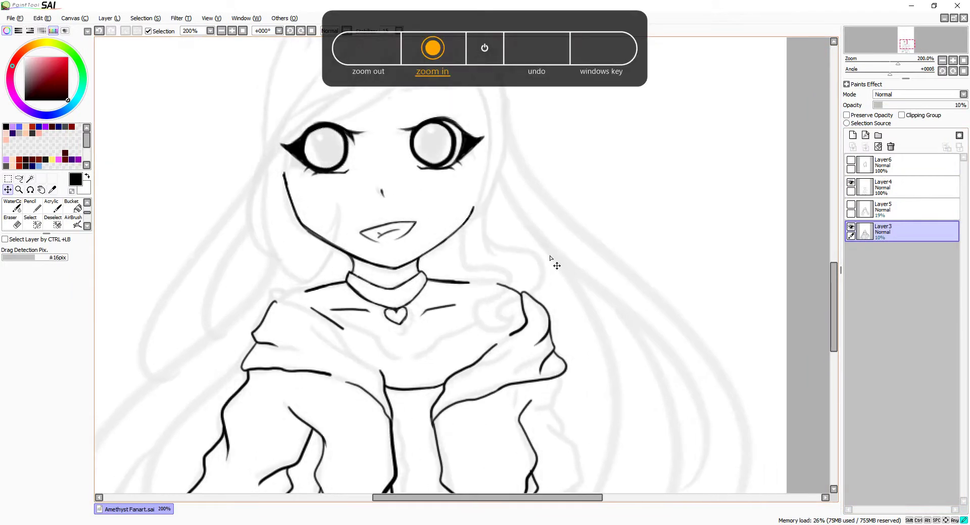
{"action": "key", "text": "ctrl+z"}
{"action": "key", "text": "ctrl+z"}
{"action": "key", "text": "ctrl+z"}
{"action": "key", "text": "ctrl+z"}
{"action": "key", "text": "ctrl+z"}
{"action": "key", "text": "ctrl+z"}
{"action": "key", "text": "ctrl+z"}
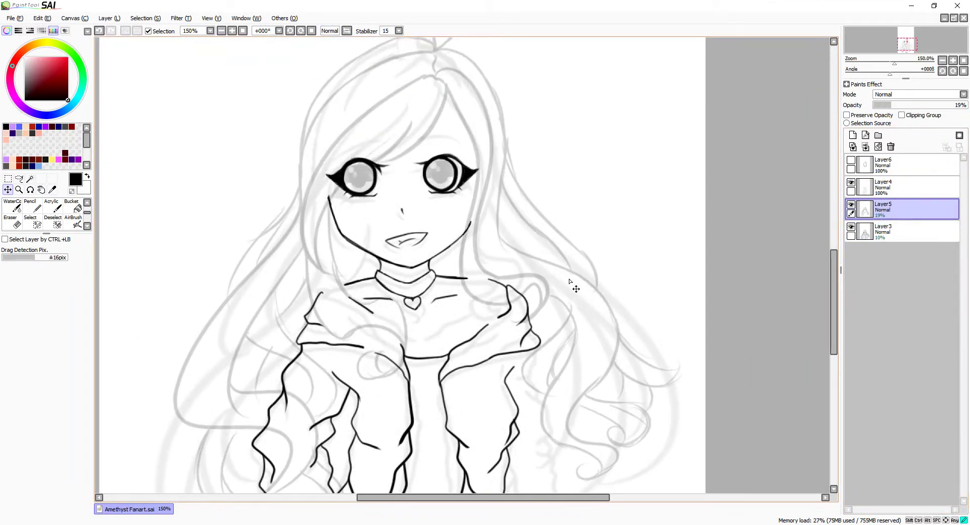
Step: Show the hair line art on Layer6, make it active, and shift it slightly right and up to fit the head
{"action": "key", "text": "ctrl+z"}
{"action": "key", "text": "ctrl+z"}
{"action": "key", "text": "ctrl+z"}
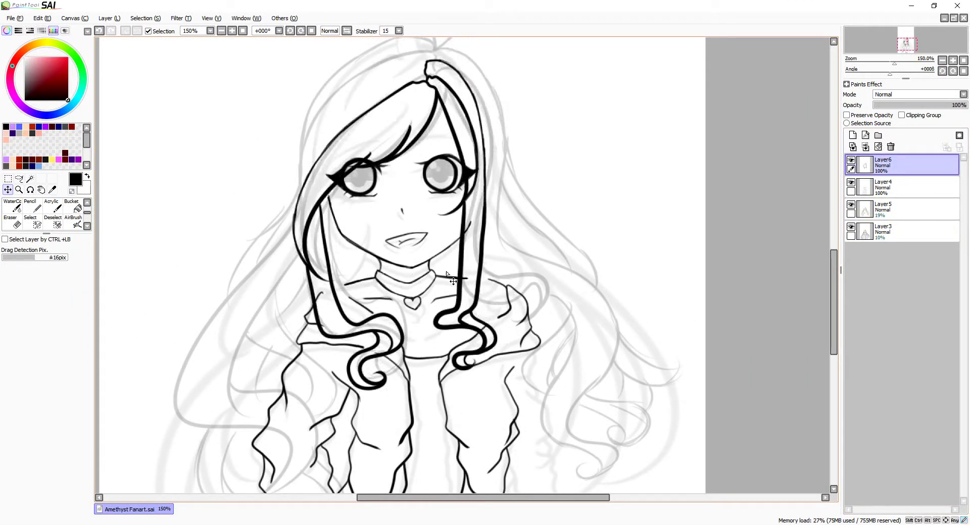
{"action": "key", "text": "ctrl+minus"}
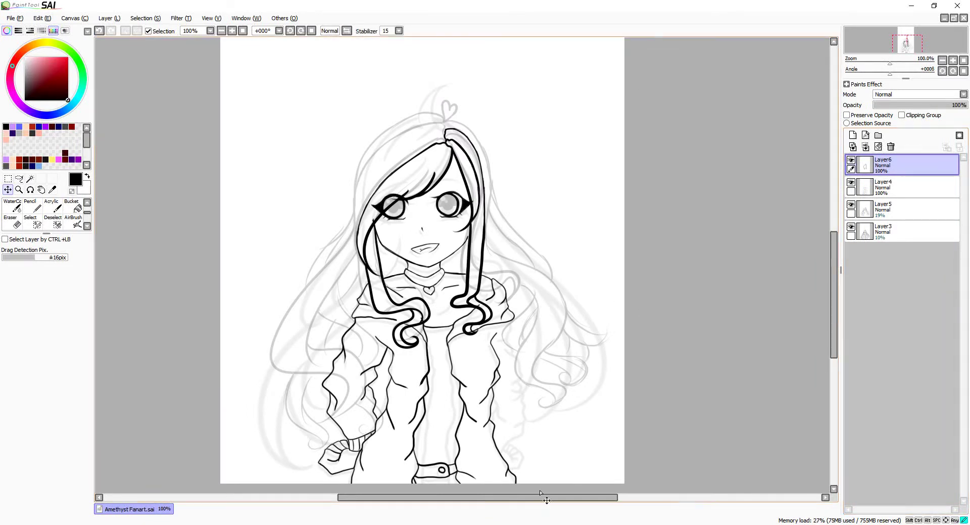
{"action": "key", "text": "ctrl+z"}
{"action": "key", "text": "ctrl+z"}
{"action": "key", "text": "ctrl+z"}
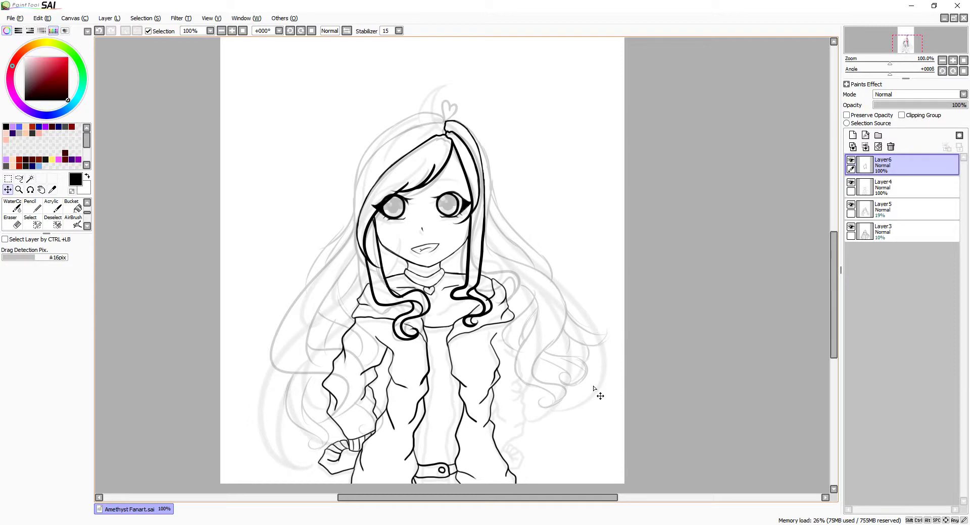
Step: Touch up the inked hair lines around the parting and fringe with the Acrylic brush at size 9 and the Eraser
{"action": "key", "text": "ctrl+plus"}
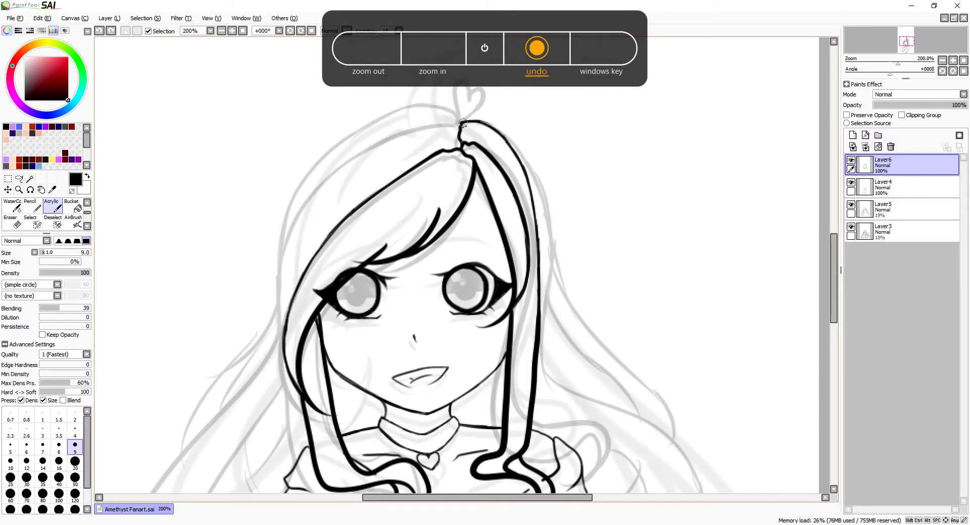
{"action": "key", "text": "ctrl+plus"}
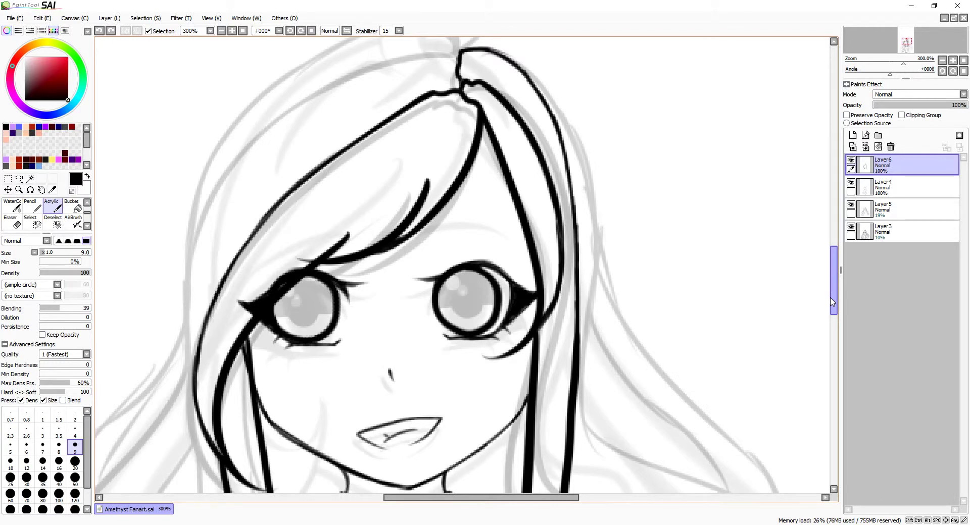
{"action": "key", "text": "ctrl+minus"}
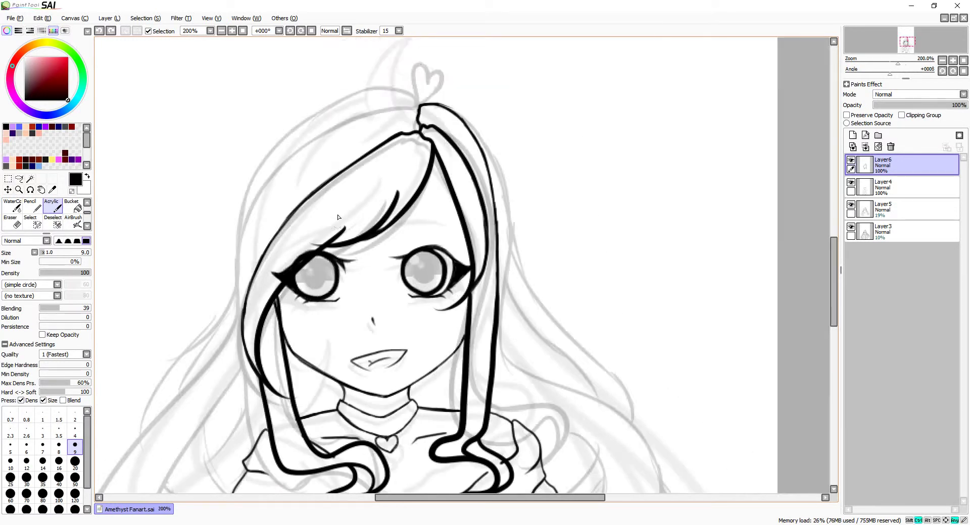
{"action": "key", "text": "ctrl+plus"}
{"action": "key", "text": "ctrl+plus"}
{"action": "key", "text": "e"}
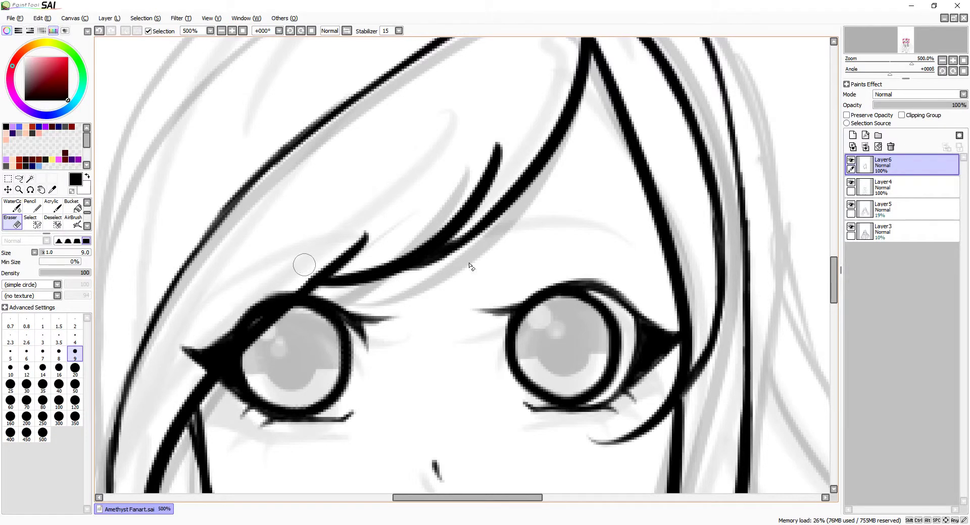
{"action": "key", "text": "ctrl+minus"}
{"action": "key", "text": "b"}
{"action": "key", "text": "ctrl+plus"}
{"action": "key", "text": "ctrl+minus"}
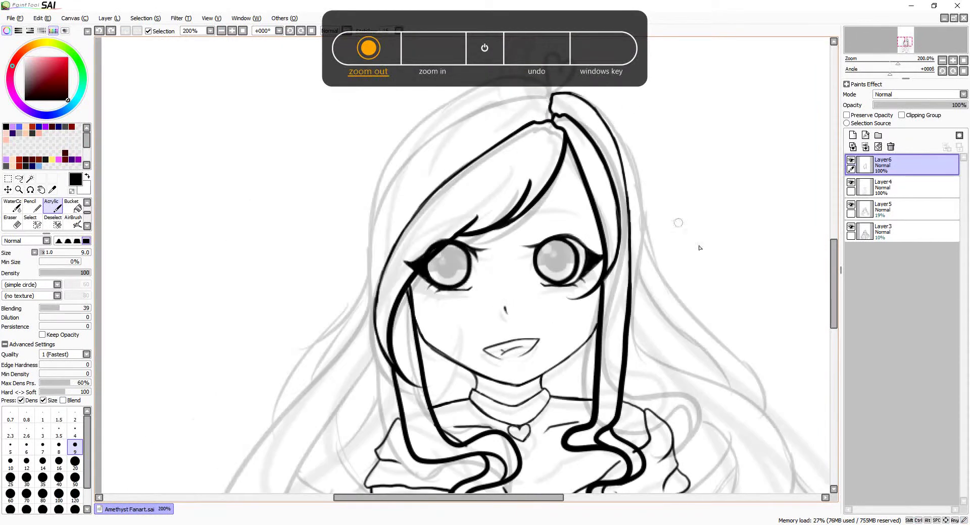
Step: Ink the crown outline from the parting down the left side to the fringe and clean up where the lines meet
{"action": "key", "text": "ctrl+plus"}
{"action": "key", "text": "e"}
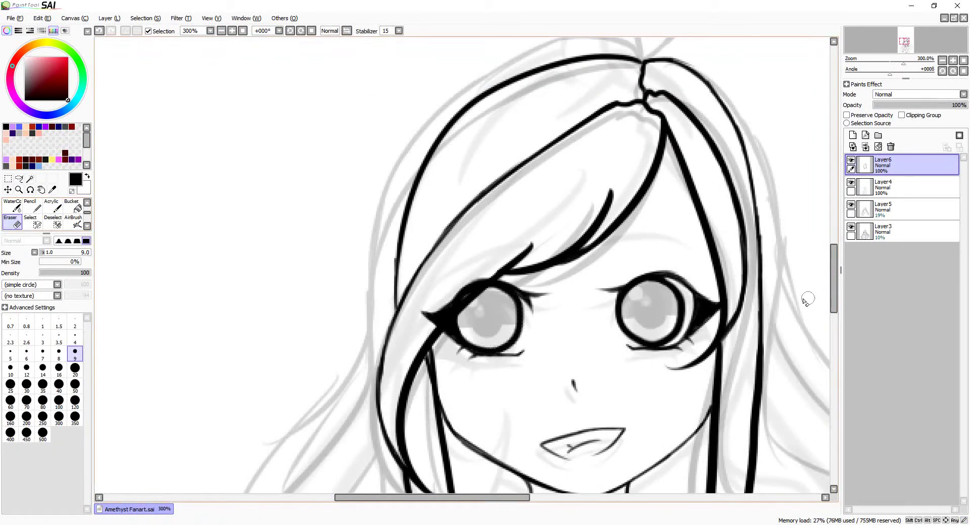
{"action": "scroll", "coordinate": [807, 302], "scroll_direction": "up", "scroll_amount": 2}
{"action": "key", "text": "b"}
{"action": "key", "text": "ctrl+plus"}
{"action": "key", "text": "e"}
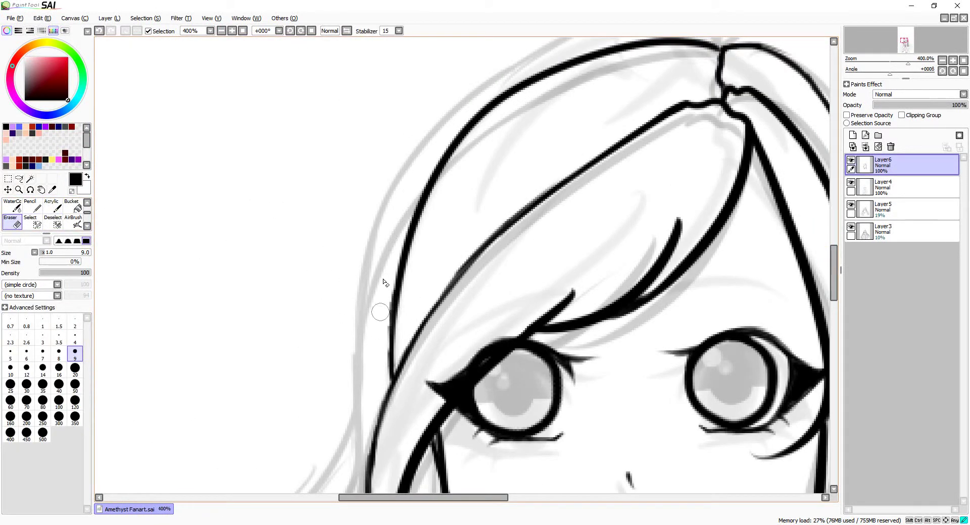
{"action": "key", "text": "b"}
{"action": "key", "text": "ctrl+plus"}
{"action": "key", "text": "ctrl+plus"}
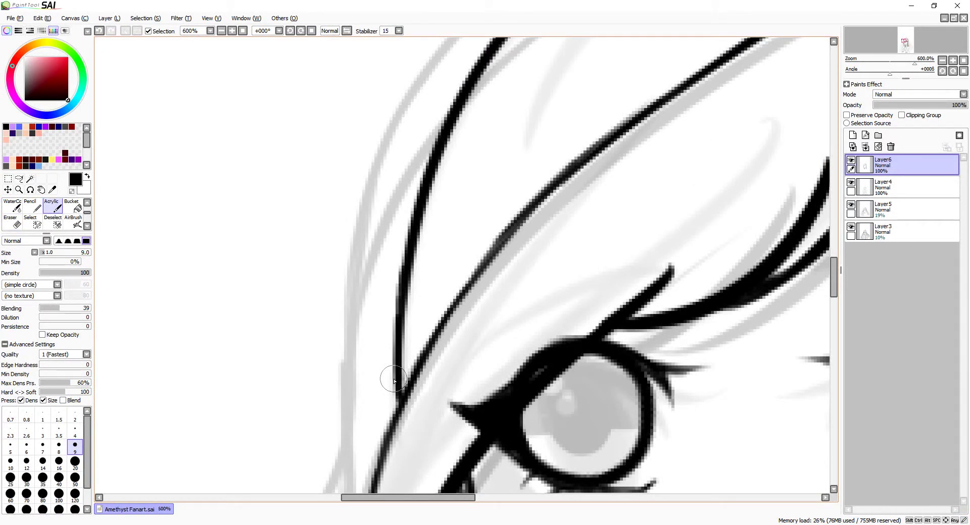
Step: Make Layer4 active, hide the hair sketch on Layer5, and ink the upper outer edge of the right sleeve
{"action": "key", "text": "ctrl+minus"}
{"action": "key", "text": "ctrl+minus"}
{"action": "key", "text": "ctrl+minus"}
{"action": "key", "text": "ctrl+minus"}
{"action": "key", "text": "ctrl+minus"}
{"action": "key", "text": "ctrl+minus"}
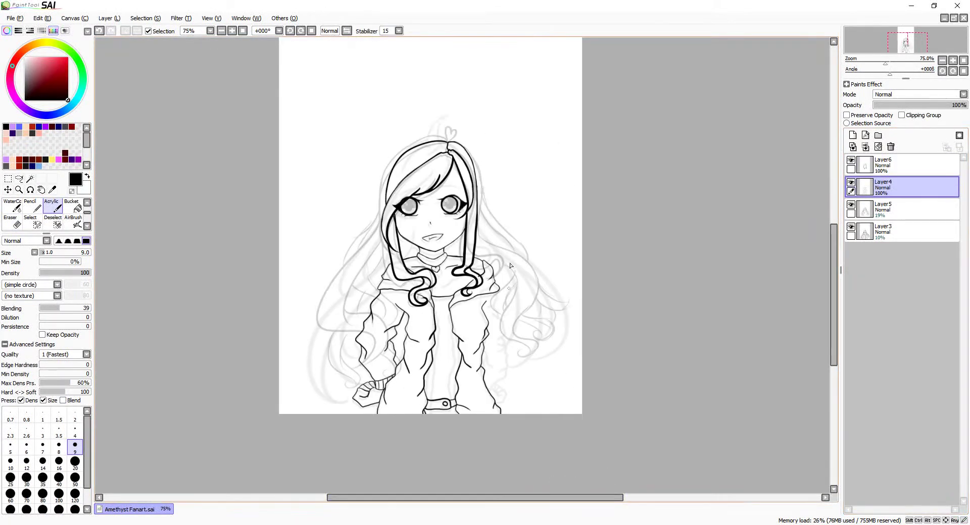
{"action": "key", "text": "ctrl+plus"}
{"action": "key", "text": "ctrl+plus"}
{"action": "key", "text": "ctrl+plus"}
{"action": "left_click_drag", "start_coordinate": [506, 307], "coordinate": [493, 353]}
{"action": "left_click_drag", "start_coordinate": [830, 352], "coordinate": [831, 374]}
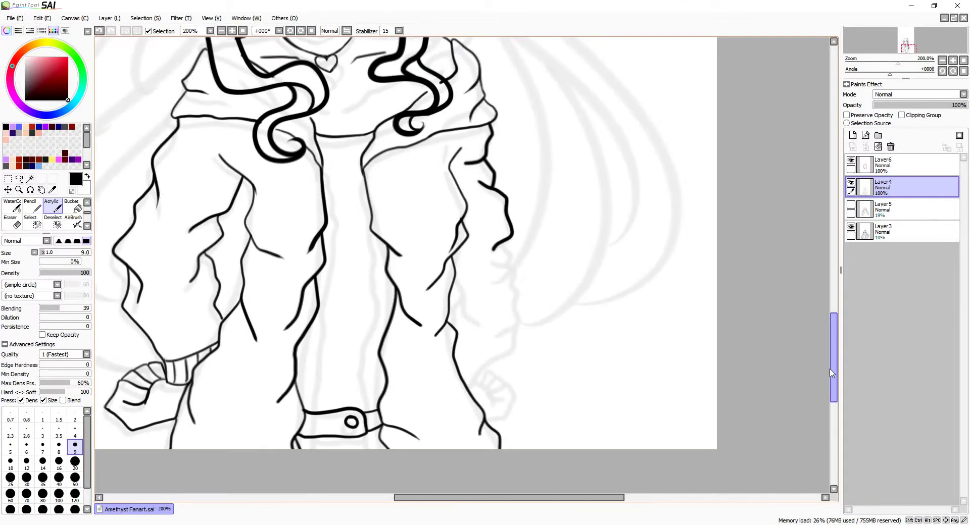
Step: Ink the rest of the right sleeve's wavy outer edge with its short folds down to the wrist
{"action": "key", "text": "ctrl+plus"}
{"action": "mouse_move", "coordinate": [541, 240]}
{"action": "left_mouse_down"}
{"action": "mouse_move", "coordinate": [534, 329]}
{"action": "mouse_move", "coordinate": [562, 287]}
{"action": "mouse_move", "coordinate": [560, 339]}
{"action": "mouse_move", "coordinate": [497, 433]}
{"action": "left_mouse_up"}
{"action": "key", "text": "ctrl+minus"}
{"action": "key", "text": "ctrl+plus"}
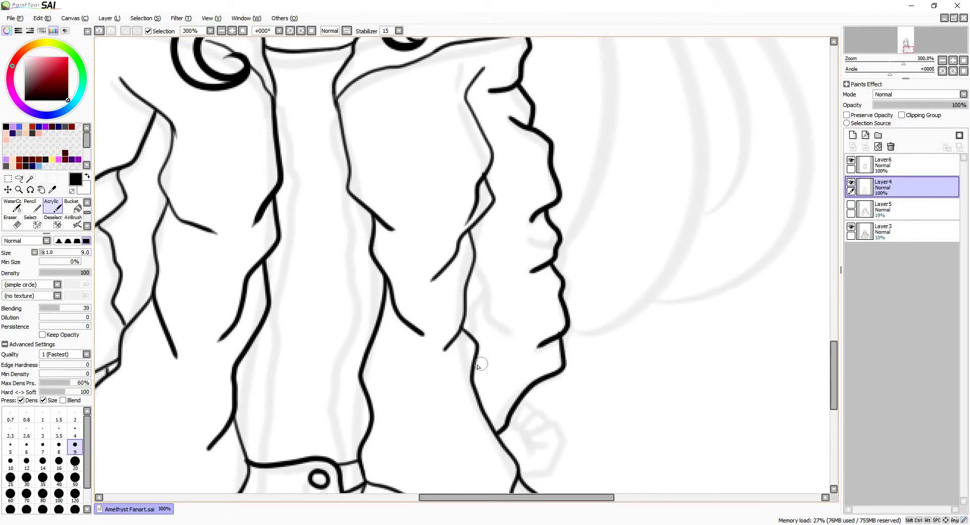
Step: Ink the ribbed cuff at the right wrist and the inner fold of the right sleeve
{"action": "left_click_drag", "start_coordinate": [476, 362], "coordinate": [506, 404]}
{"action": "left_click_drag", "start_coordinate": [507, 406], "coordinate": [485, 415]}
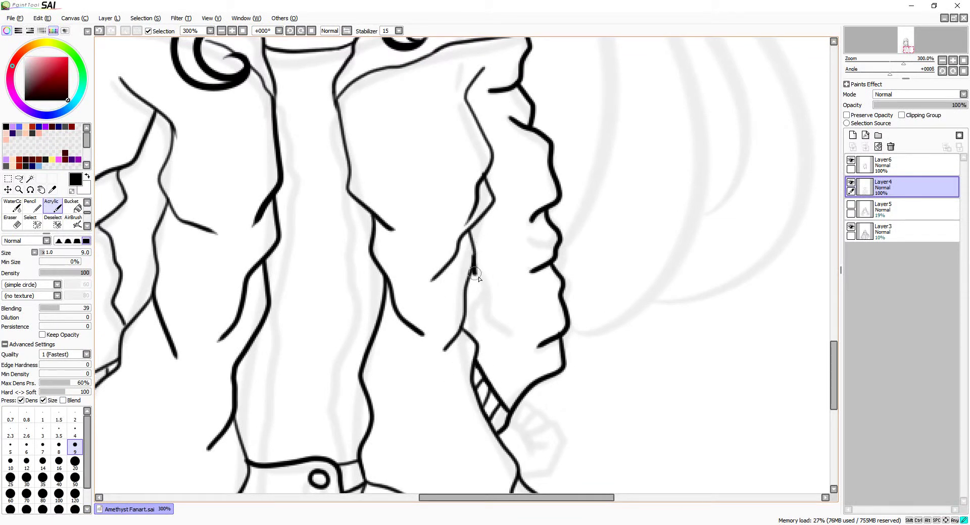
{"action": "key", "text": "ctrl+plus"}
{"action": "mouse_move", "coordinate": [484, 253]}
{"action": "left_mouse_down"}
{"action": "mouse_move", "coordinate": [540, 356]}
{"action": "mouse_move", "coordinate": [491, 314]}
{"action": "mouse_move", "coordinate": [505, 360]}
{"action": "left_mouse_up"}
Step: Ink the right hand below the cuff, with its outer contour and the lines separating the curled fingers
{"action": "key", "text": "ctrl+plus"}
{"action": "left_click_drag", "start_coordinate": [528, 178], "coordinate": [566, 245]}
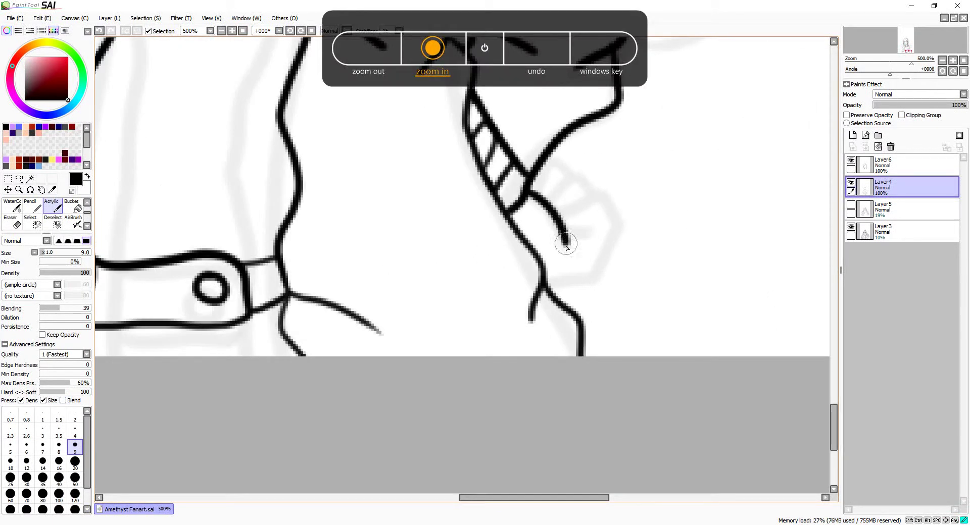
{"action": "mouse_move", "coordinate": [547, 280]}
{"action": "left_mouse_down"}
{"action": "mouse_move", "coordinate": [601, 278]}
{"action": "mouse_move", "coordinate": [588, 190]}
{"action": "left_mouse_up"}
{"action": "mouse_move", "coordinate": [550, 198]}
{"action": "left_mouse_down"}
{"action": "mouse_move", "coordinate": [590, 195]}
{"action": "mouse_move", "coordinate": [565, 245]}
{"action": "left_mouse_up"}
{"action": "left_click_drag", "start_coordinate": [564, 233], "coordinate": [591, 231]}
{"action": "key", "text": "ctrl+plus"}
{"action": "mouse_move", "coordinate": [574, 173]}
{"action": "left_mouse_down"}
{"action": "mouse_move", "coordinate": [556, 193]}
{"action": "mouse_move", "coordinate": [586, 164]}
{"action": "mouse_move", "coordinate": [566, 182]}
{"action": "left_mouse_up"}
Step: Delete the rough sketch Layer3, make Layer5 visible, and make the hair line art on Layer6 active
{"action": "key", "text": "ctrl+minus"}
{"action": "key", "text": "ctrl+minus"}
{"action": "key", "text": "ctrl+minus"}
{"action": "key", "text": "ctrl+minus"}
{"action": "key", "text": "ctrl+minus"}
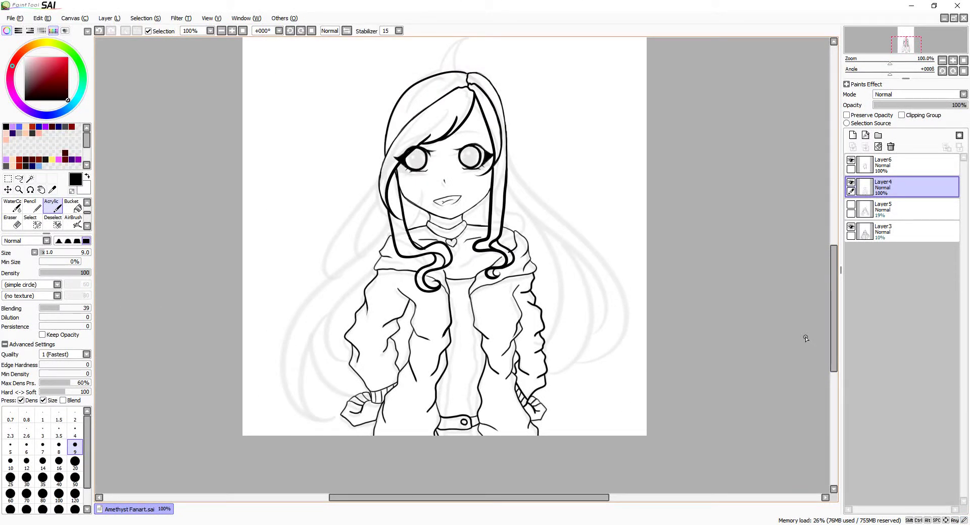
{"action": "left_click", "coordinate": [889, 230]}
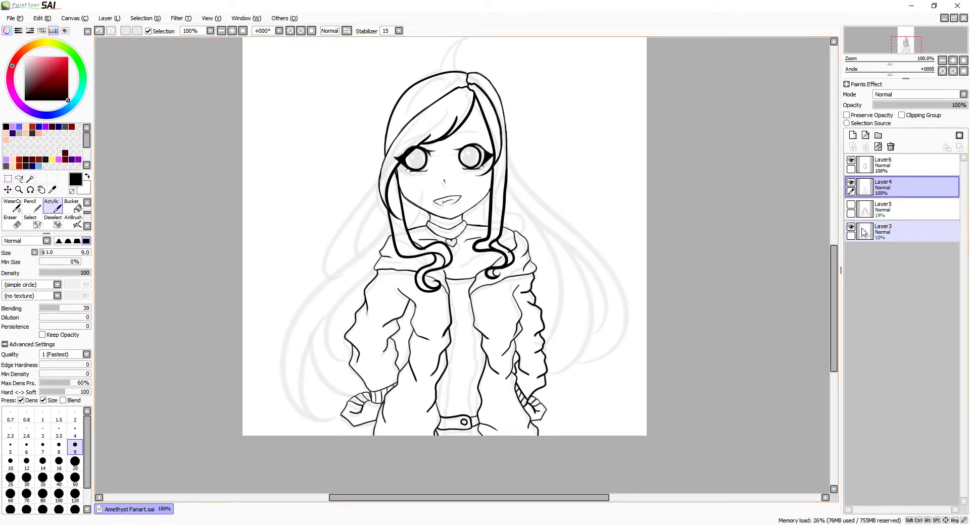
{"action": "left_click", "coordinate": [890, 146]}
{"action": "left_click", "coordinate": [850, 205]}
{"action": "left_click", "coordinate": [889, 164]}
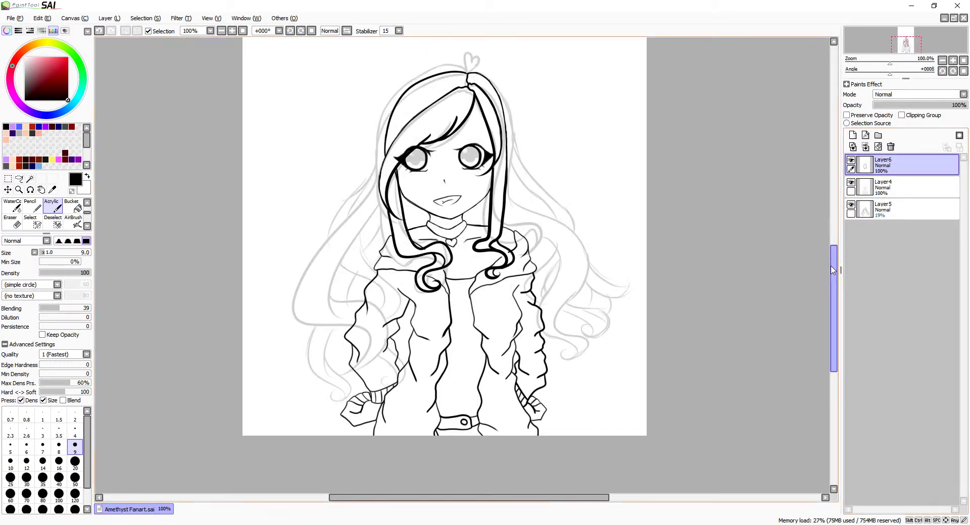
Step: Hide the Layer5 sketch and ink the long curved locks of the back hair on the left side
{"action": "left_click_drag", "start_coordinate": [833, 265], "coordinate": [834, 253]}
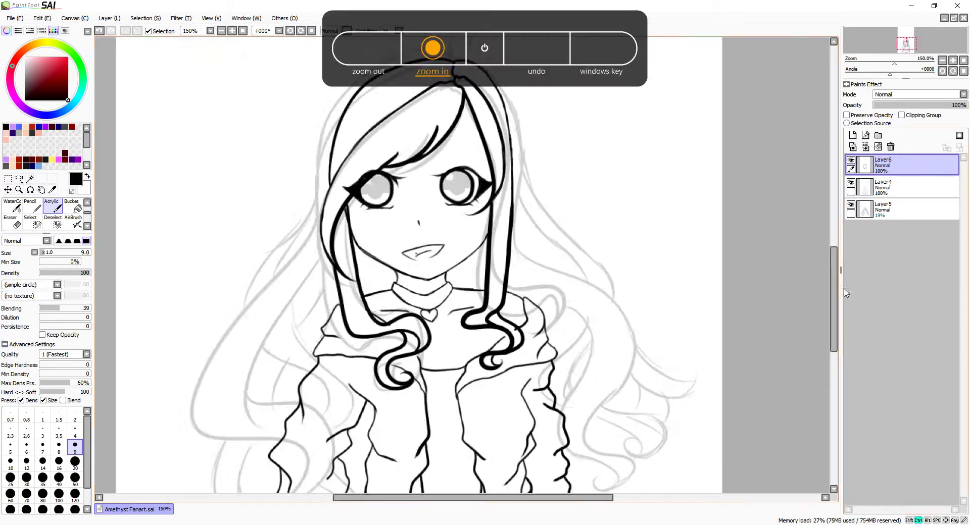
{"action": "left_click", "coordinate": [851, 205]}
{"action": "key", "text": "ctrl+plus"}
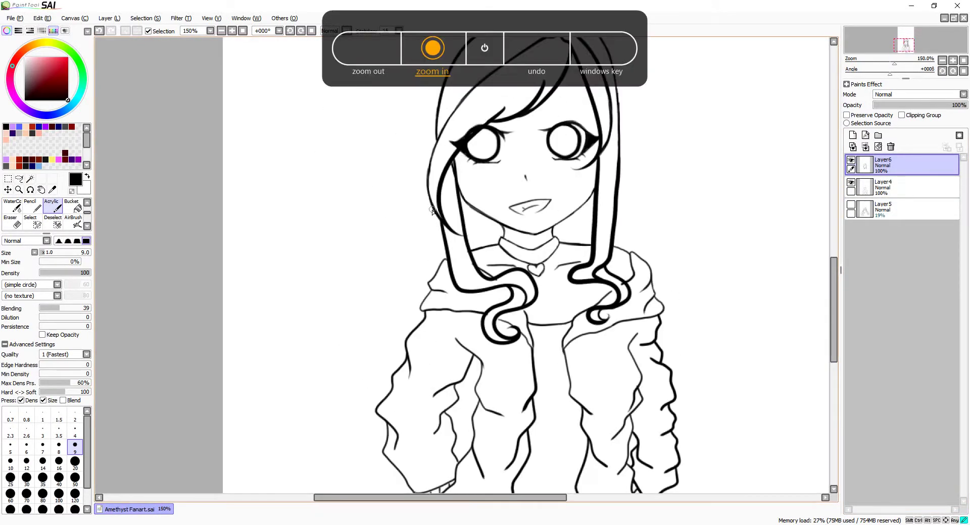
{"action": "mouse_move", "coordinate": [443, 248]}
{"action": "left_mouse_down"}
{"action": "mouse_move", "coordinate": [346, 432]}
{"action": "mouse_move", "coordinate": [411, 283]}
{"action": "left_mouse_up"}
{"action": "key", "text": "ctrl+plus"}
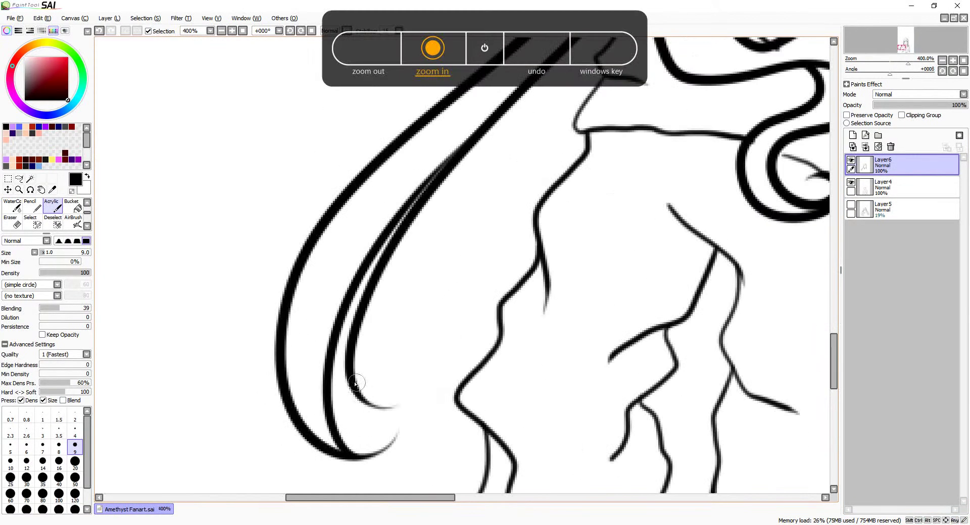
Step: Ink the inner strands between the left back hair and the sleeve, redoing a faulty stroke
{"action": "left_click_drag", "start_coordinate": [349, 416], "coordinate": [468, 271]}
{"action": "key", "text": "ctrl+z"}
{"action": "mouse_move", "coordinate": [464, 234]}
{"action": "left_mouse_down"}
{"action": "mouse_move", "coordinate": [424, 354]}
{"action": "mouse_move", "coordinate": [478, 376]}
{"action": "left_mouse_up"}
{"action": "key", "text": "ctrl+plus"}
{"action": "key", "text": "ctrl+minus"}
{"action": "key", "text": "ctrl+minus"}
{"action": "key", "text": "ctrl+minus"}
{"action": "key", "text": "ctrl+minus"}
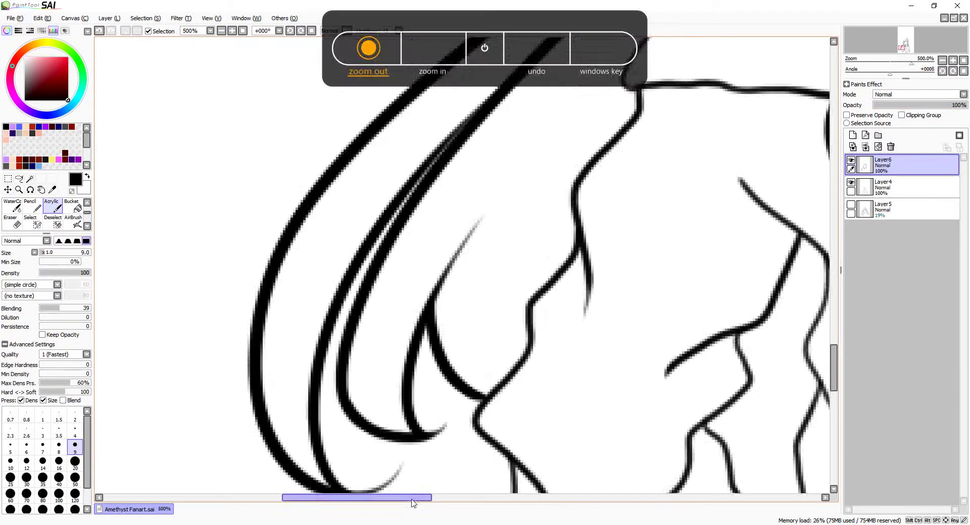
Step: Undo the faulty stroke and ink the long outer contour of the back hair on the right side
{"action": "key", "text": "ctrl+plus"}
{"action": "key", "text": "ctrl+plus"}
{"action": "key", "text": "ctrl+z"}
{"action": "left_click_drag", "start_coordinate": [456, 237], "coordinate": [561, 475]}
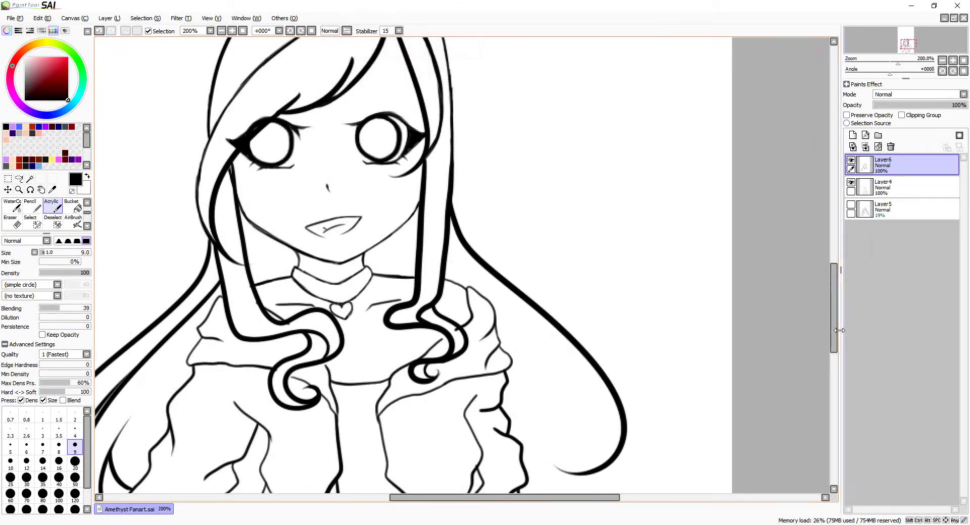
Step: Ink the inner line of the right back hair beside the sleeve, correcting it with the Eraser and undo
{"action": "key", "text": "ctrl+plus"}
{"action": "mouse_move", "coordinate": [479, 162]}
{"action": "left_mouse_down"}
{"action": "mouse_move", "coordinate": [586, 376]}
{"action": "mouse_move", "coordinate": [595, 390]}
{"action": "mouse_move", "coordinate": [601, 384]}
{"action": "left_mouse_up"}
{"action": "left_click", "coordinate": [15, 224]}
{"action": "left_click", "coordinate": [53, 207]}
{"action": "left_click_drag", "start_coordinate": [553, 232], "coordinate": [490, 386]}
{"action": "key", "text": "ctrl+z"}
Step: Connect the right back hair's inner line up to the front strand, undoing failed strokes and cleaning the join
{"action": "scroll", "coordinate": [367, 278], "scroll_direction": "up", "scroll_amount": 5}
{"action": "left_click_drag", "start_coordinate": [367, 278], "coordinate": [435, 237]}
{"action": "key", "text": "ctrl+z"}
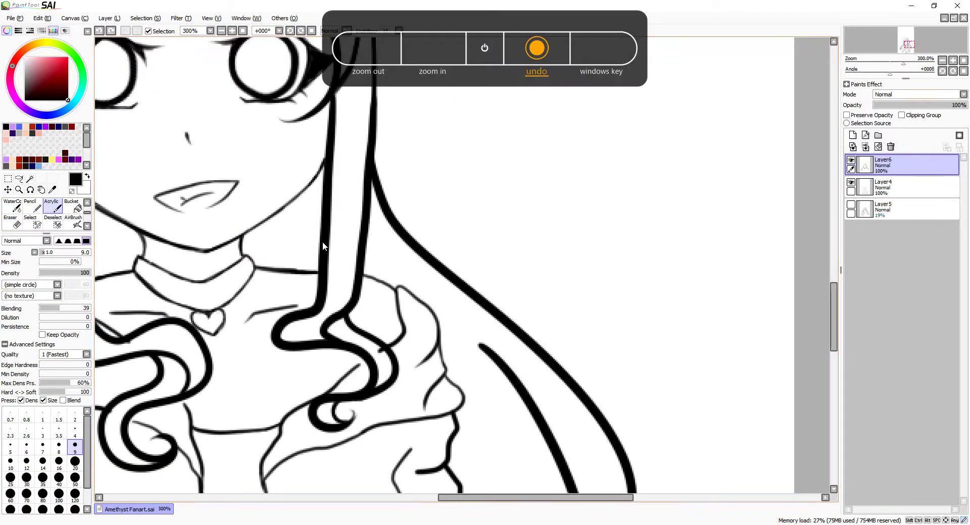
{"action": "left_click_drag", "start_coordinate": [369, 232], "coordinate": [492, 349]}
{"action": "key", "text": "ctrl+z"}
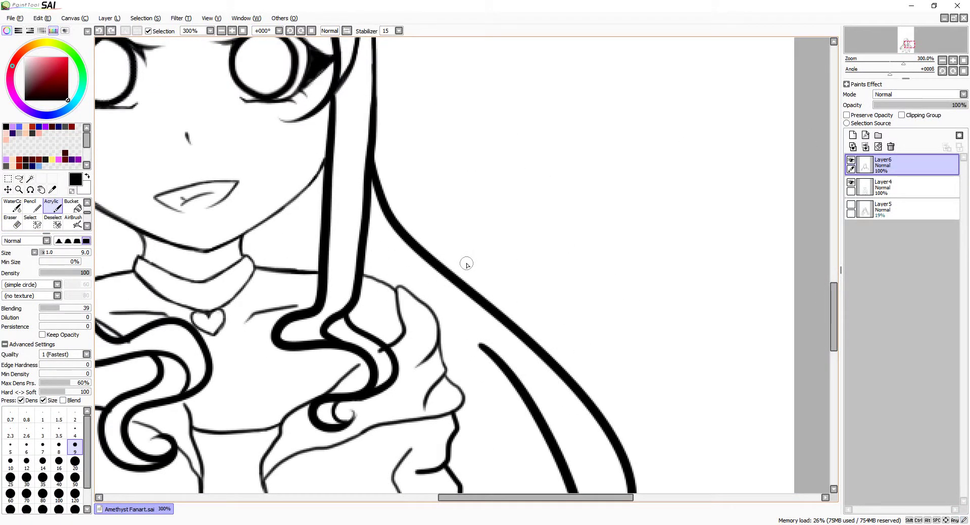
{"action": "key", "text": "ctrl+plus"}
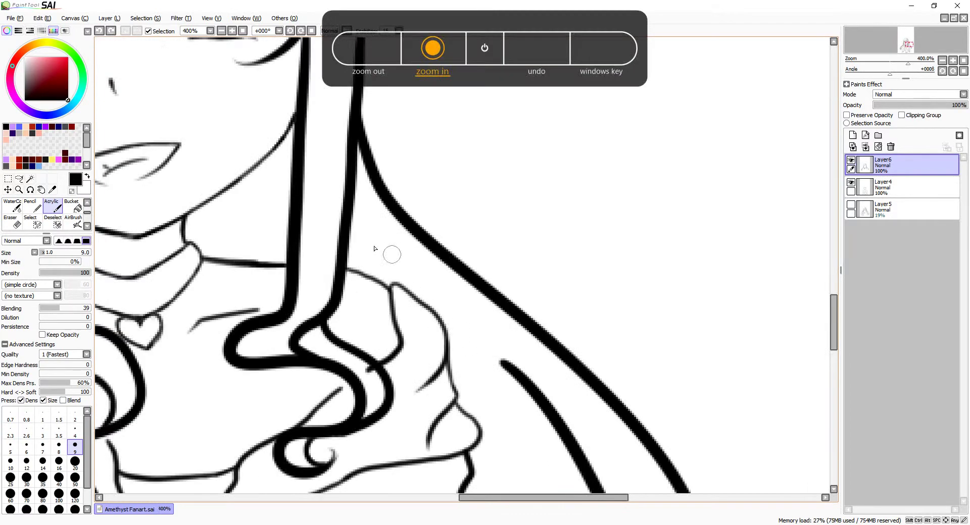
{"action": "mouse_move", "coordinate": [349, 222]}
{"action": "left_mouse_down"}
{"action": "mouse_move", "coordinate": [409, 290]}
{"action": "mouse_move", "coordinate": [467, 334]}
{"action": "left_mouse_up"}
{"action": "key", "text": "e"}
{"action": "left_click", "coordinate": [53, 207]}
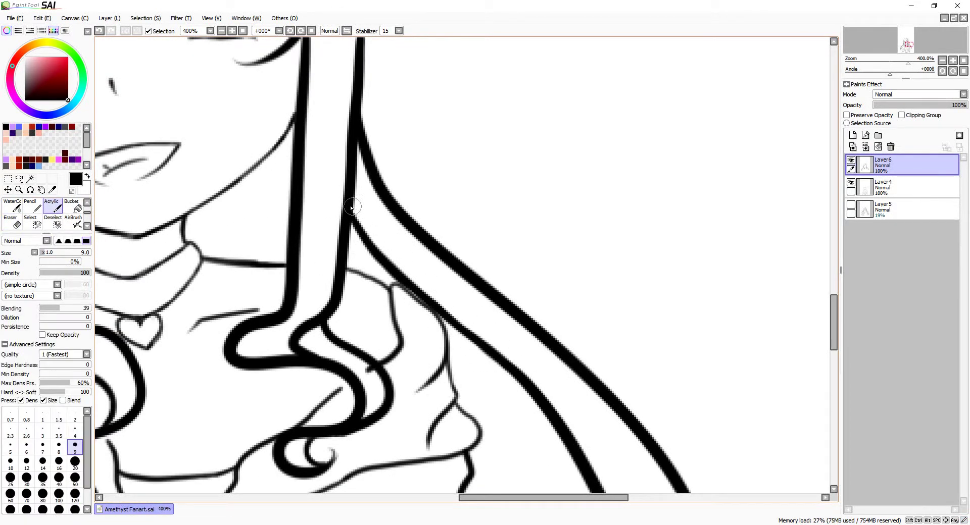
Step: Ink the pointed strand between the right back hair and the sleeve, and trim its tip with the Eraser
{"action": "key", "text": "ctrl+minus"}
{"action": "key", "text": "ctrl+minus"}
{"action": "key", "text": "ctrl+minus"}
{"action": "key", "text": "ctrl+minus"}
{"action": "key", "text": "ctrl+minus"}
{"action": "key", "text": "ctrl+plus"}
{"action": "key", "text": "ctrl+plus"}
{"action": "key", "text": "ctrl+plus"}
{"action": "key", "text": "ctrl+plus"}
{"action": "key", "text": "ctrl+z"}
{"action": "key", "text": "ctrl+plus"}
{"action": "key", "text": "ctrl+plus"}
{"action": "mouse_move", "coordinate": [504, 255]}
{"action": "left_mouse_down"}
{"action": "mouse_move", "coordinate": [502, 323]}
{"action": "mouse_move", "coordinate": [485, 396]}
{"action": "left_mouse_up"}
{"action": "key", "text": "e"}
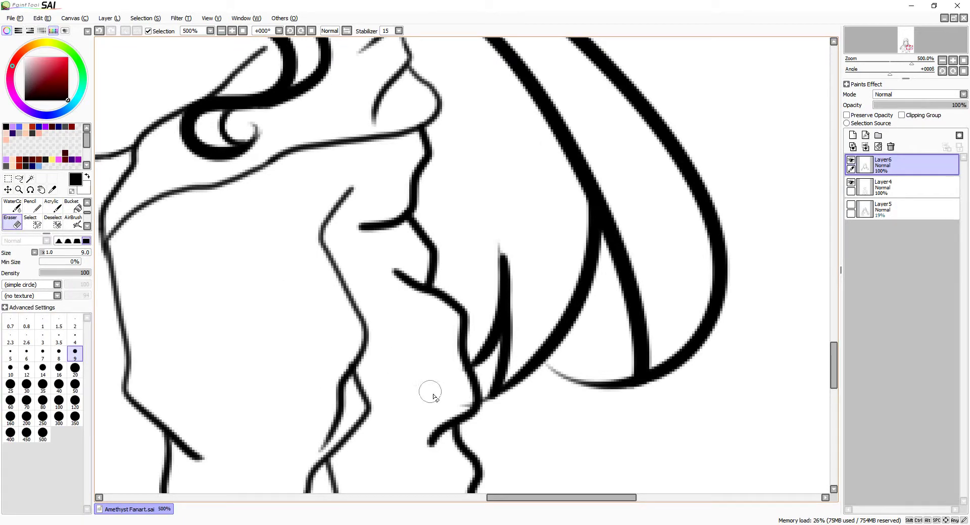
{"action": "left_click_drag", "start_coordinate": [503, 250], "coordinate": [486, 323]}
Step: Ink the heart-shaped hair tuft on top of the head above the parting with the Acrylic brush
{"action": "key", "text": "ctrl+minus"}
{"action": "key", "text": "ctrl+minus"}
{"action": "key", "text": "ctrl+minus"}
{"action": "key", "text": "ctrl+minus"}
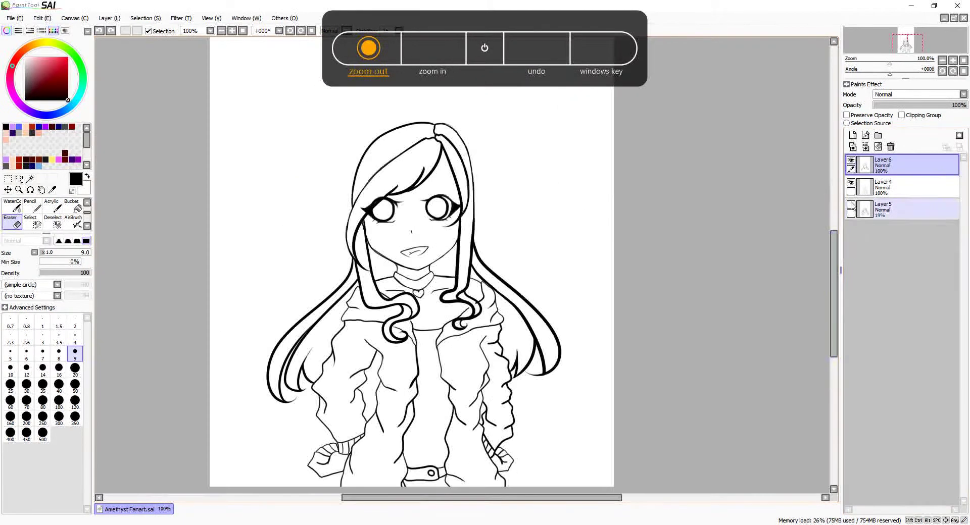
{"action": "key", "text": "n"}
{"action": "key", "text": "ctrl+plus"}
{"action": "key", "text": "ctrl+plus"}
{"action": "key", "text": "ctrl+plus"}
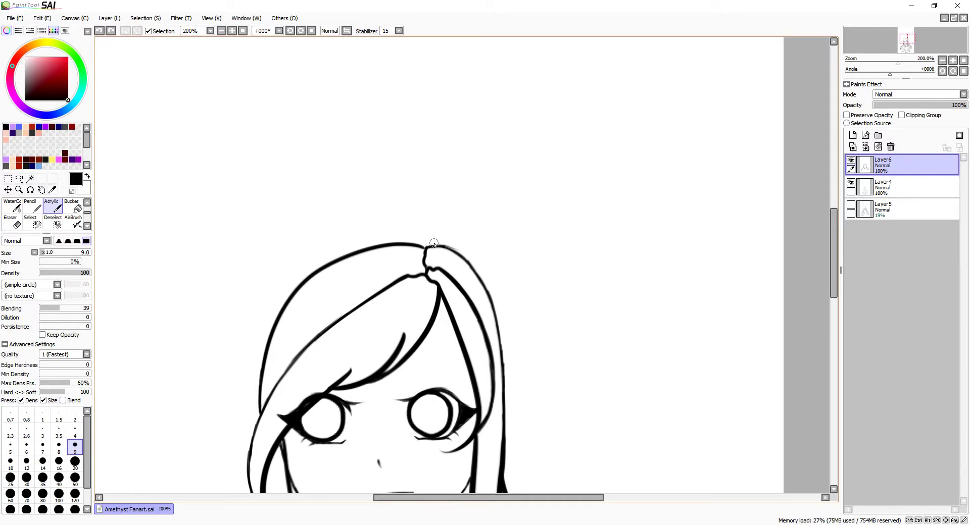
{"action": "key", "text": "ctrl+plus"}
{"action": "key", "text": "ctrl+plus"}
{"action": "mouse_move", "coordinate": [416, 241]}
{"action": "left_mouse_down"}
{"action": "mouse_move", "coordinate": [447, 161]}
{"action": "mouse_move", "coordinate": [497, 238]}
{"action": "left_mouse_up"}
{"action": "key", "text": "ctrl+plus"}
{"action": "key", "text": "ctrl+minus"}
{"action": "key", "text": "ctrl+minus"}
{"action": "key", "text": "ctrl+minus"}
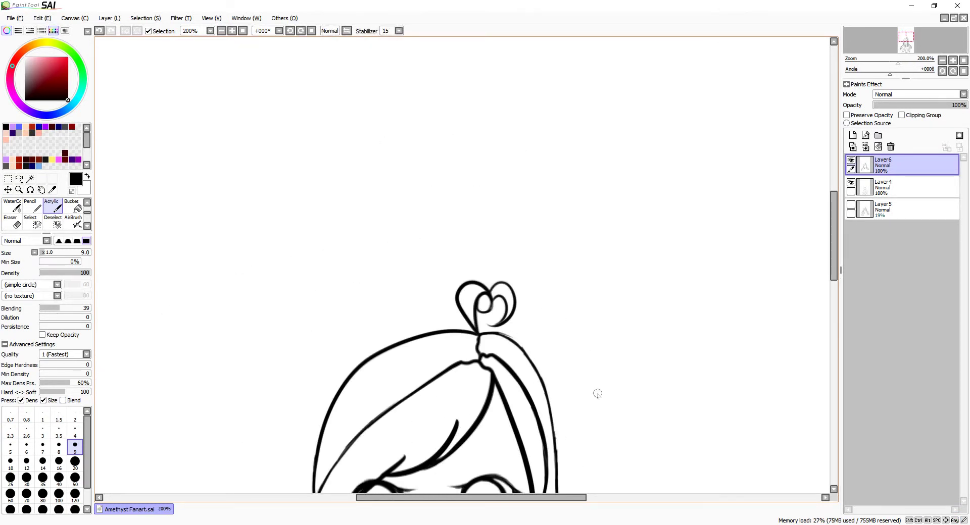
Step: Hide the hair line art on Layer6 and show the hair sketch on Layer5
{"action": "key", "text": "ctrl+minus"}
{"action": "key", "text": "ctrl+minus"}
{"action": "key", "text": "ctrl+minus"}
{"action": "left_click", "coordinate": [851, 160]}
{"action": "left_click", "coordinate": [850, 204]}
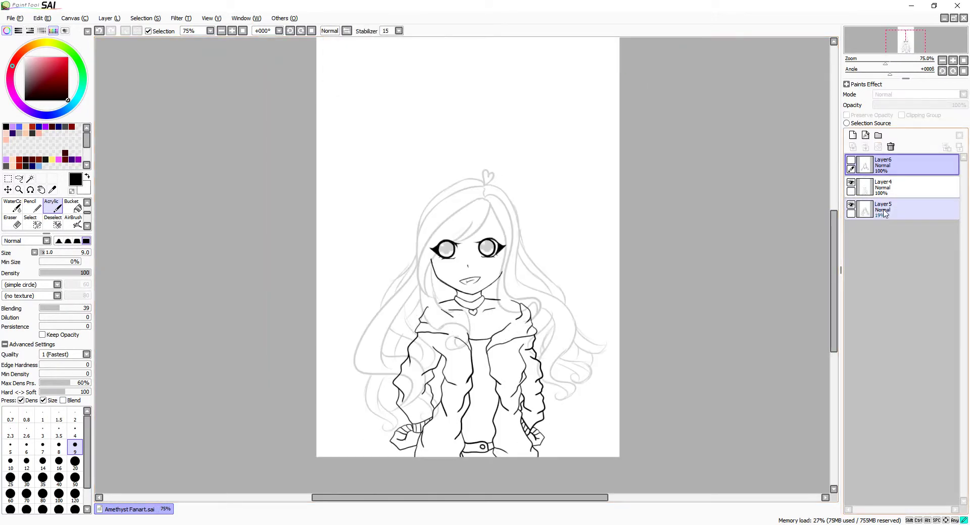
Step: Show the hair line art again and set up an empty Layer5 beneath the combined line art on Layer4
{"action": "left_click", "coordinate": [883, 214]}
{"action": "left_click", "coordinate": [850, 160]}
{"action": "left_click_drag", "start_coordinate": [890, 105], "coordinate": [828, 139]}
{"action": "key", "text": "ctrl+z"}
{"action": "key", "text": "ctrl+z"}
{"action": "key", "text": "ctrl+z"}
{"action": "key", "text": "ctrl+z"}
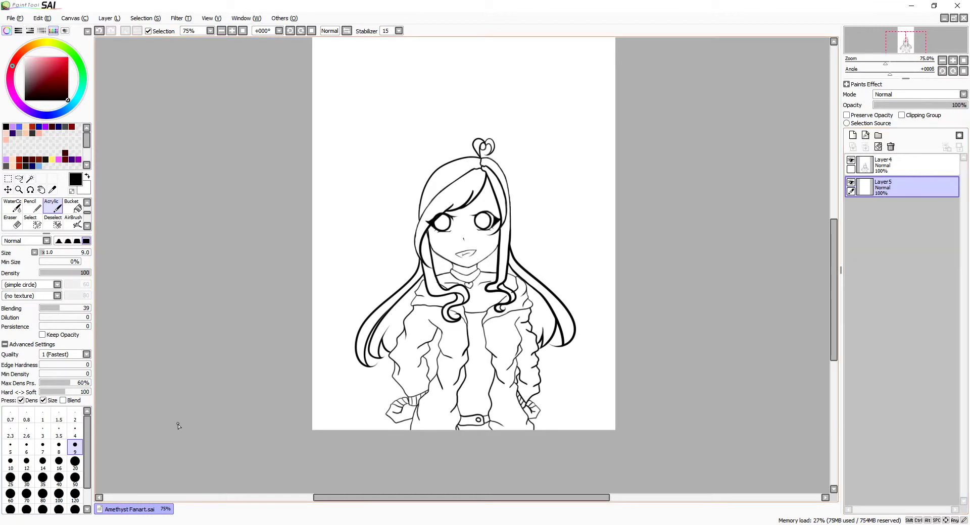
{"action": "key", "text": "ctrl+plus"}
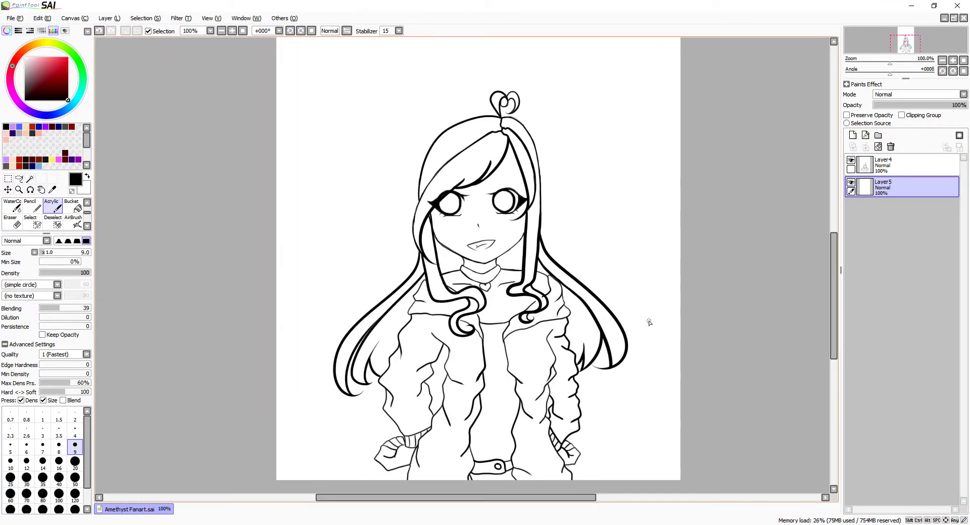
{"action": "key", "text": "ctrl+plus"}
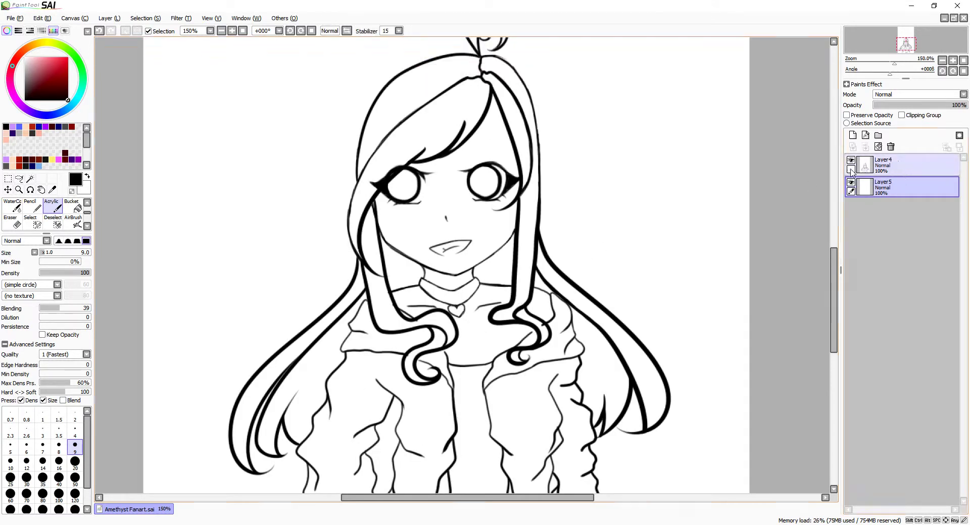
Step: Ink both eyebrows above the eyes on Layer4 with the Acrylic brush, undoing failed strokes
{"action": "left_click", "coordinate": [75, 206]}
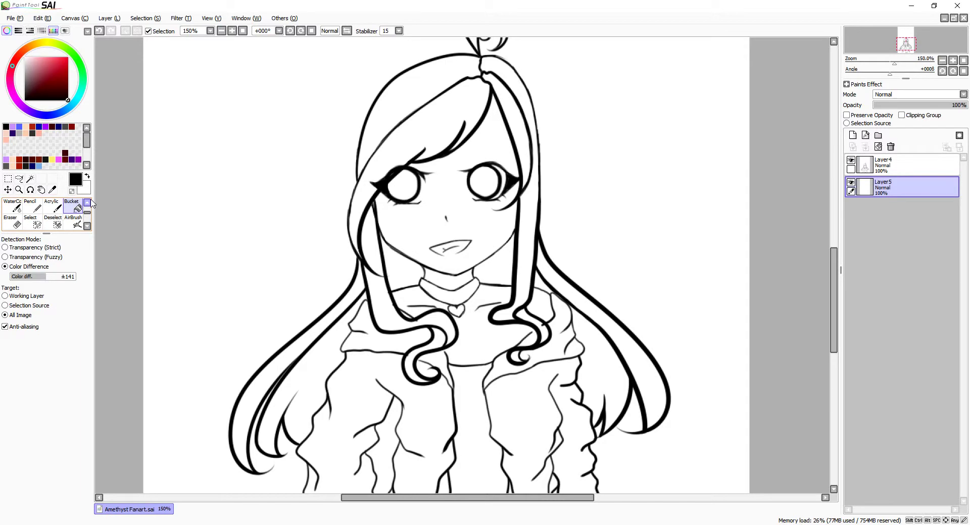
{"action": "left_click", "coordinate": [904, 164]}
{"action": "left_click", "coordinate": [51, 204]}
{"action": "key", "text": "ctrl+plus"}
{"action": "key", "text": "ctrl+plus"}
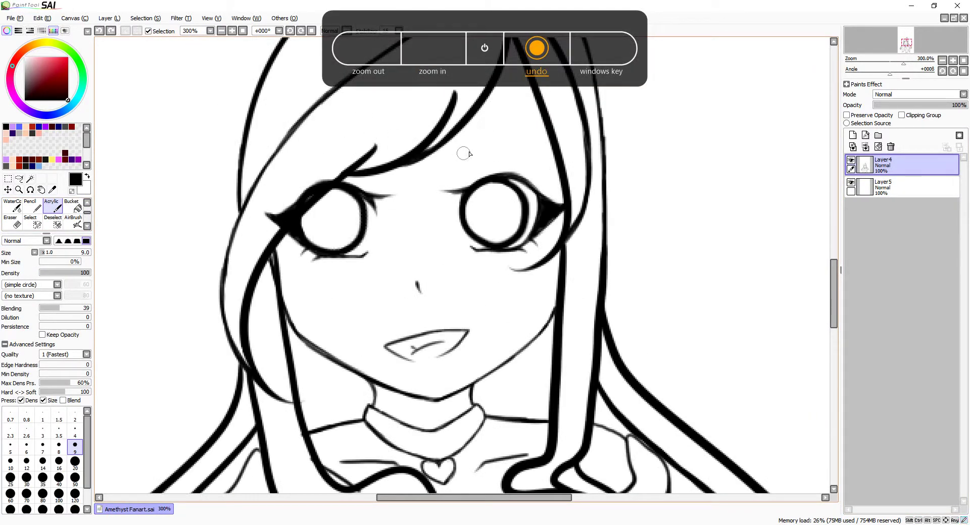
{"action": "key", "text": "ctrl+z"}
{"action": "key", "text": "ctrl+y"}
{"action": "key", "text": "ctrl+z"}
{"action": "key", "text": "ctrl+y"}
{"action": "key", "text": "ctrl+plus"}
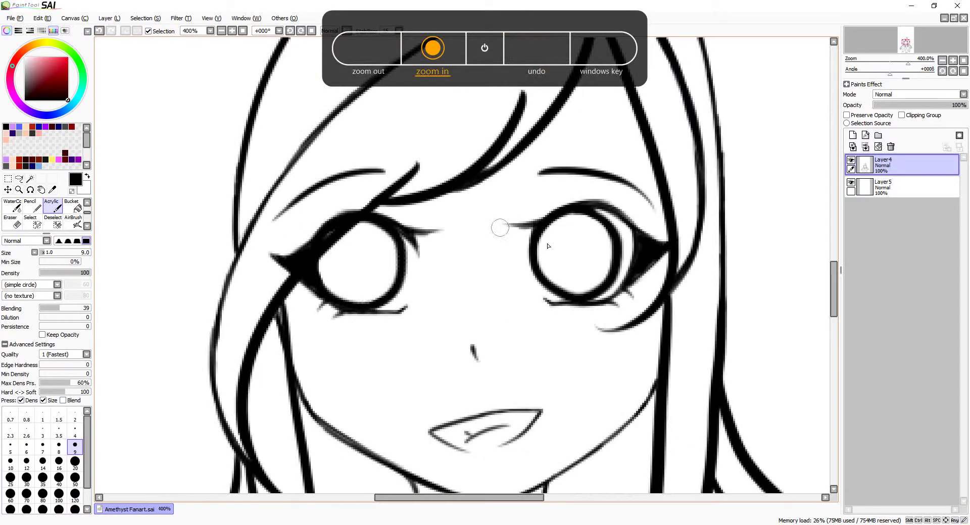
{"action": "key", "text": "ctrl+minus"}
{"action": "key", "text": "ctrl+minus"}
{"action": "key", "text": "ctrl+minus"}
Step: Fill the fringe, front strands, curls and back hair with dark blue on Layer5 using the Bucket
{"action": "left_click", "coordinate": [889, 187]}
{"action": "scroll", "coordinate": [613, 209], "scroll_direction": "down", "scroll_amount": 3}
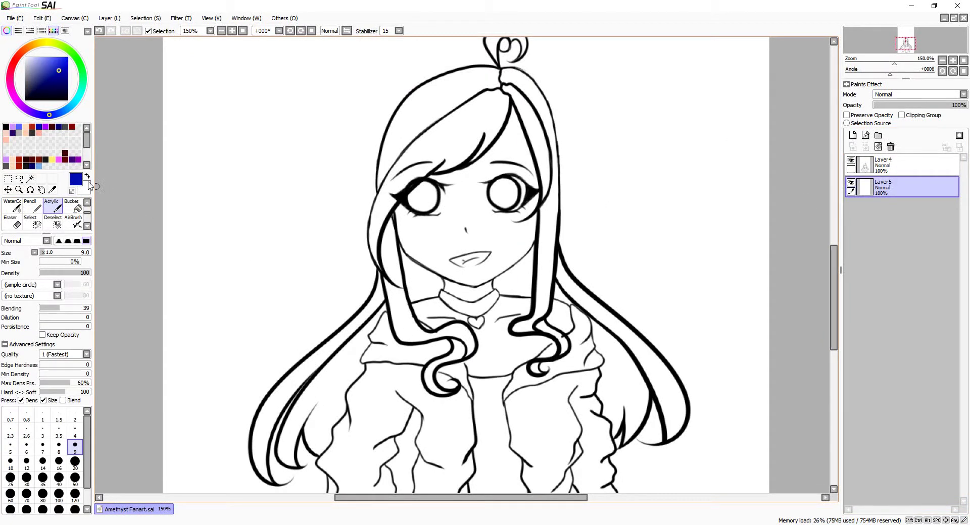
{"action": "left_click", "coordinate": [71, 207]}
{"action": "left_click", "coordinate": [313, 384]}
{"action": "left_click", "coordinate": [430, 323]}
{"action": "left_click", "coordinate": [530, 152]}
{"action": "left_click", "coordinate": [621, 354]}
{"action": "left_click", "coordinate": [548, 338]}
{"action": "left_click", "coordinate": [563, 292]}
{"action": "left_click", "coordinate": [389, 246]}
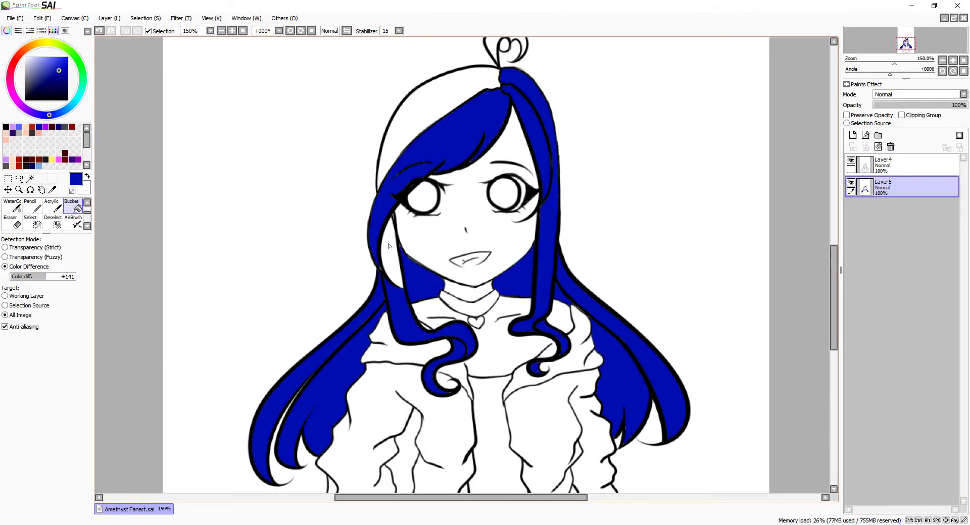
Step: Complete the blue fill on the hair crown and heart tuft, touching up small gaps with the Acrylic brush
{"action": "key", "text": "a"}
{"action": "key", "text": "ctrl+plus"}
{"action": "key", "text": "ctrl+plus"}
{"action": "key", "text": "ctrl+plus"}
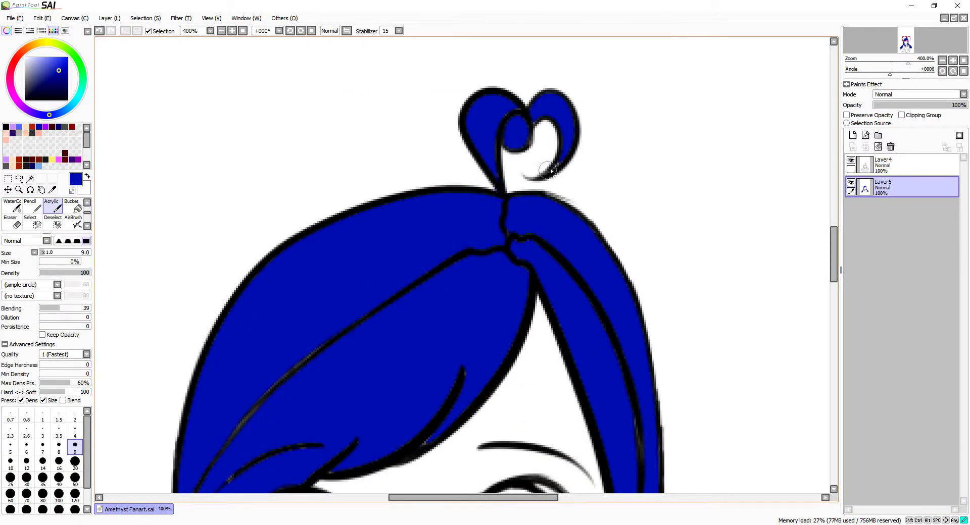
{"action": "key", "text": "ctrl+minus"}
{"action": "key", "text": "ctrl+minus"}
{"action": "key", "text": "ctrl+minus"}
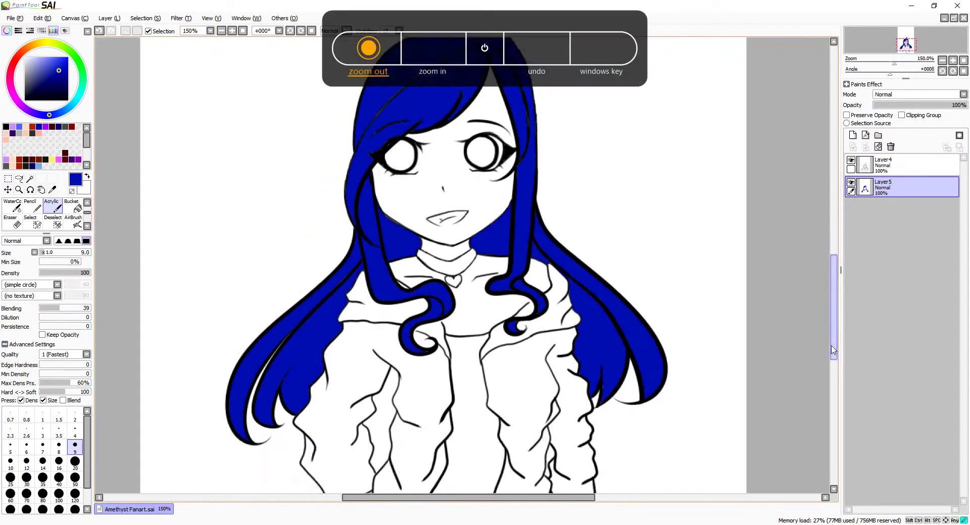
Step: Add a layer clipped to the blue hair and paint a purple gradient over the lower hair, blending it with the WaterColor brush
{"action": "left_click", "coordinate": [852, 134]}
{"action": "left_click", "coordinate": [901, 115]}
{"action": "key", "text": "ctrl+minus"}
{"action": "key", "text": "b"}
{"action": "mouse_move", "coordinate": [283, 354]}
{"action": "left_mouse_down"}
{"action": "mouse_move", "coordinate": [232, 335]}
{"action": "mouse_move", "coordinate": [447, 366]}
{"action": "left_mouse_up"}
{"action": "key", "text": "c"}
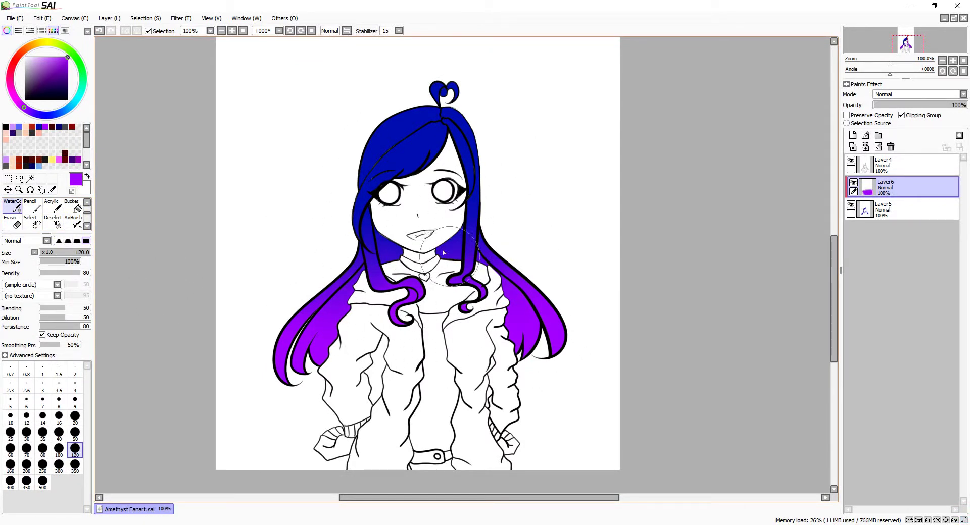
Step: Set the empty clipped Layer6 to Overlay and airbrush black over the heart tuft, hair roots, mid-lengths and tips
{"action": "left_click", "coordinate": [916, 94]}
{"action": "left_click", "coordinate": [889, 123]}
{"action": "key", "text": "b"}
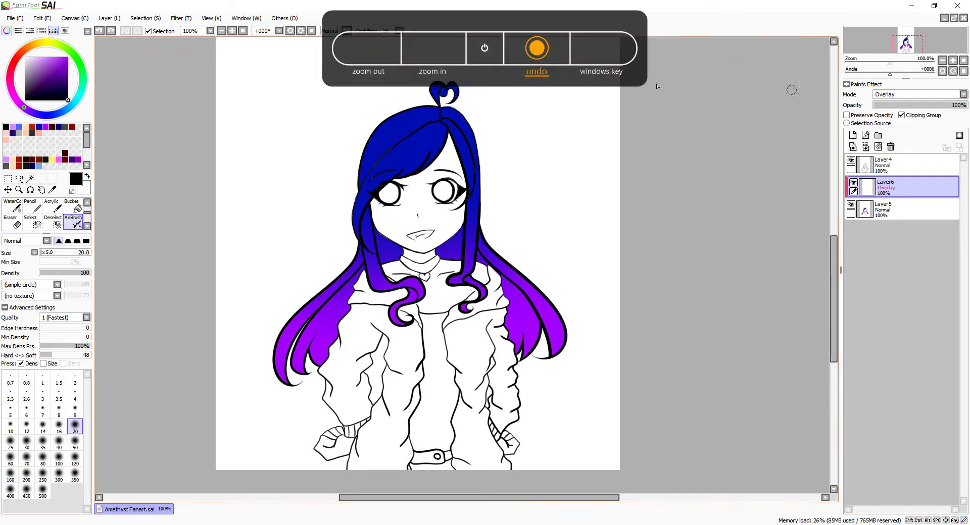
{"action": "mouse_move", "coordinate": [448, 93]}
{"action": "left_mouse_down"}
{"action": "mouse_move", "coordinate": [324, 245]}
{"action": "mouse_move", "coordinate": [556, 353]}
{"action": "left_mouse_up"}
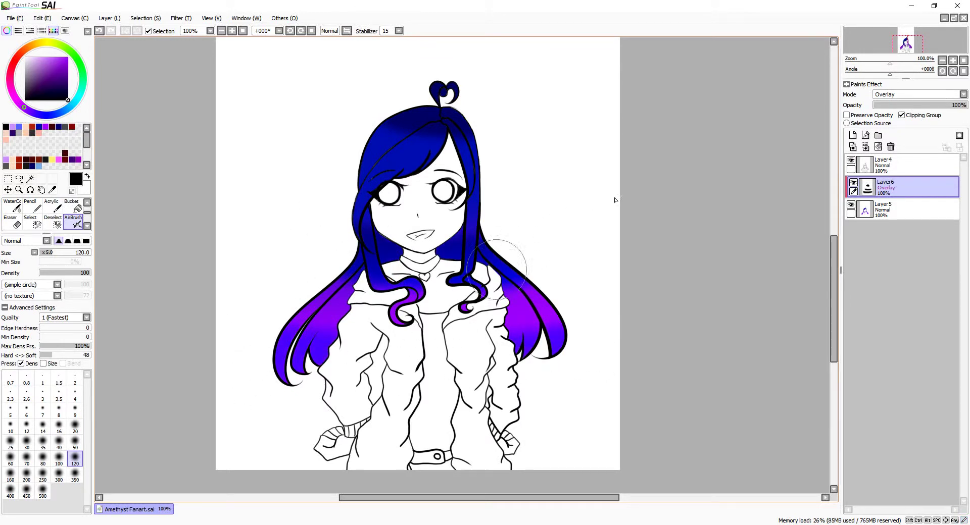
Step: Switch Layer6 to Shade mode at 29% opacity and blend its dark shading into the hair with the WaterColor brush
{"action": "left_click", "coordinate": [894, 95]}
{"action": "left_click", "coordinate": [894, 140]}
{"action": "key", "text": "c"}
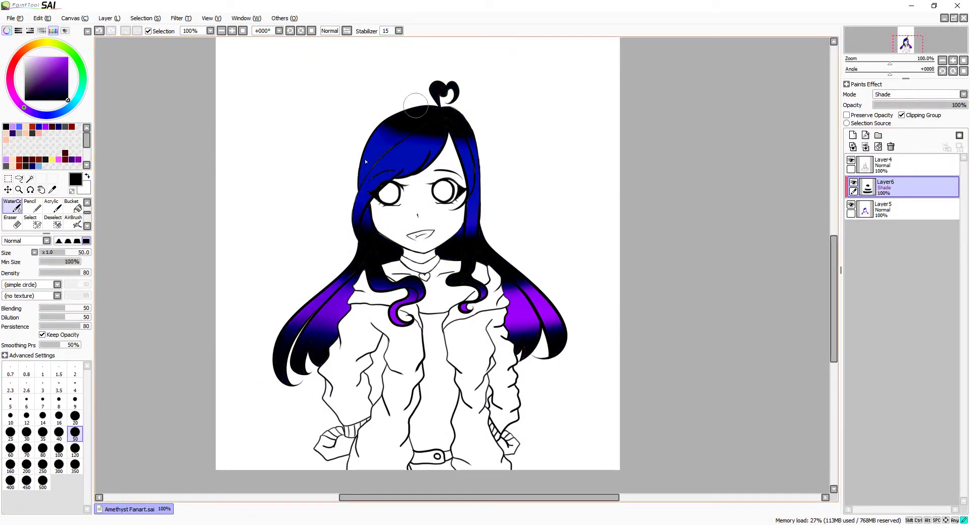
{"action": "left_click_drag", "start_coordinate": [365, 161], "coordinate": [470, 156]}
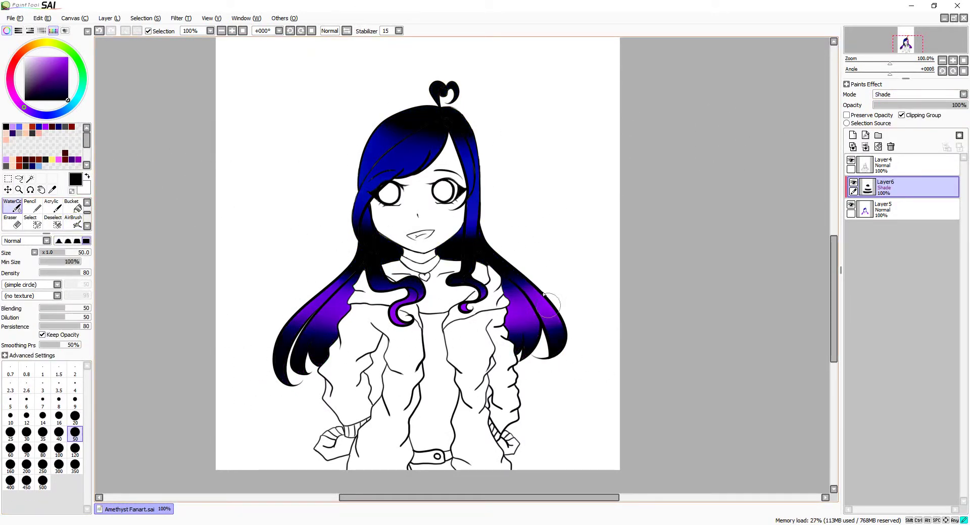
{"action": "left_click_drag", "start_coordinate": [962, 105], "coordinate": [900, 105]}
Step: Add a clipped Overlay layer above the shading and brush white highlights across the upper hair, undoing failed strokes
{"action": "left_click", "coordinate": [852, 135]}
{"action": "left_click", "coordinate": [963, 95]}
{"action": "left_click", "coordinate": [888, 126]}
{"action": "key", "text": "x"}
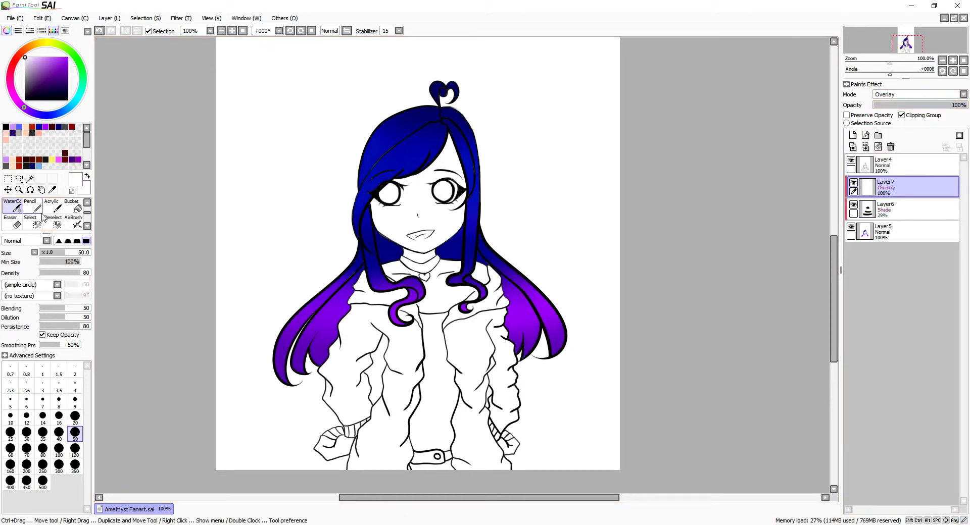
{"action": "left_click_drag", "start_coordinate": [356, 151], "coordinate": [427, 139]}
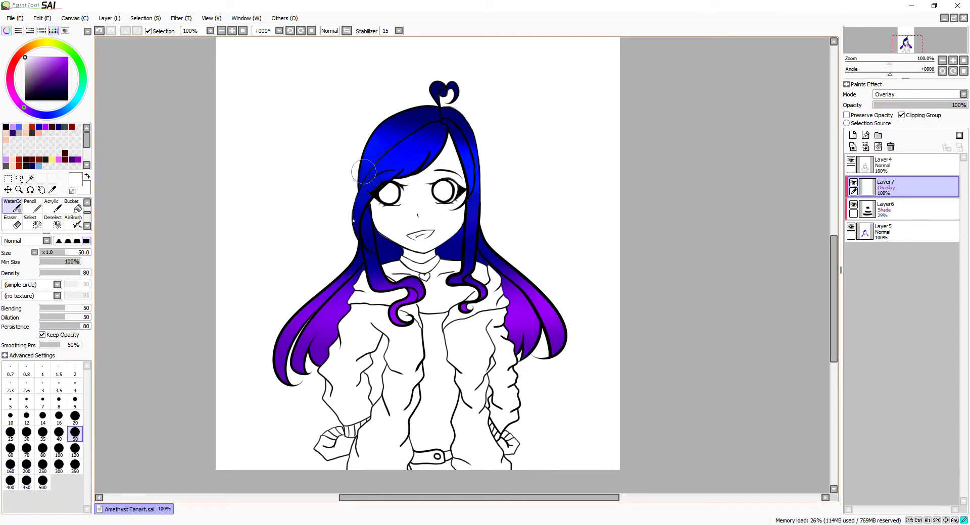
{"action": "key", "text": "ctrl+z"}
{"action": "key", "text": "ctrl+z"}
{"action": "key", "text": "ctrl+z"}
{"action": "key", "text": "ctrl+z"}
{"action": "key", "text": "ctrl+z"}
Step: Clip the Shade layer to the hair at 45% opacity and shade the fringe with black Pencil strokes
{"action": "left_click", "coordinate": [31, 208]}
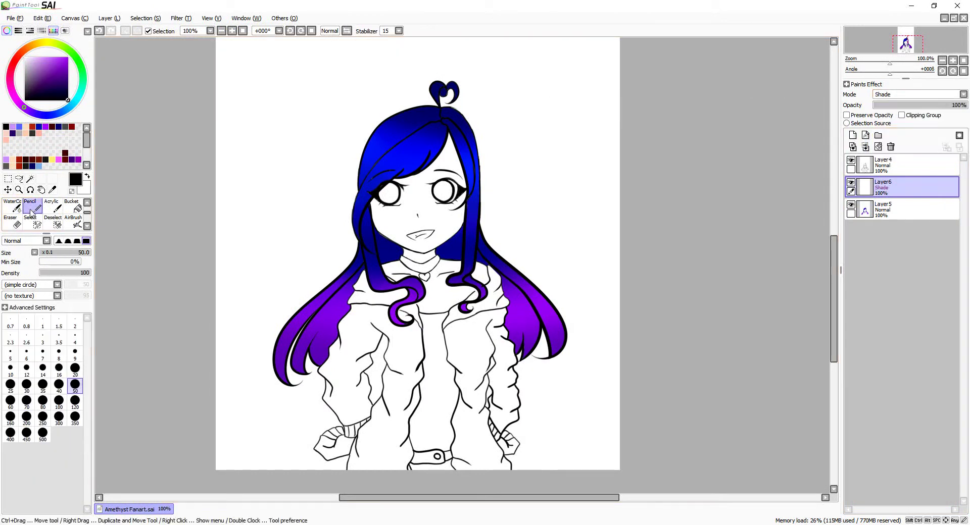
{"action": "scroll", "coordinate": [414, 119], "scroll_direction": "up", "scroll_amount": 5}
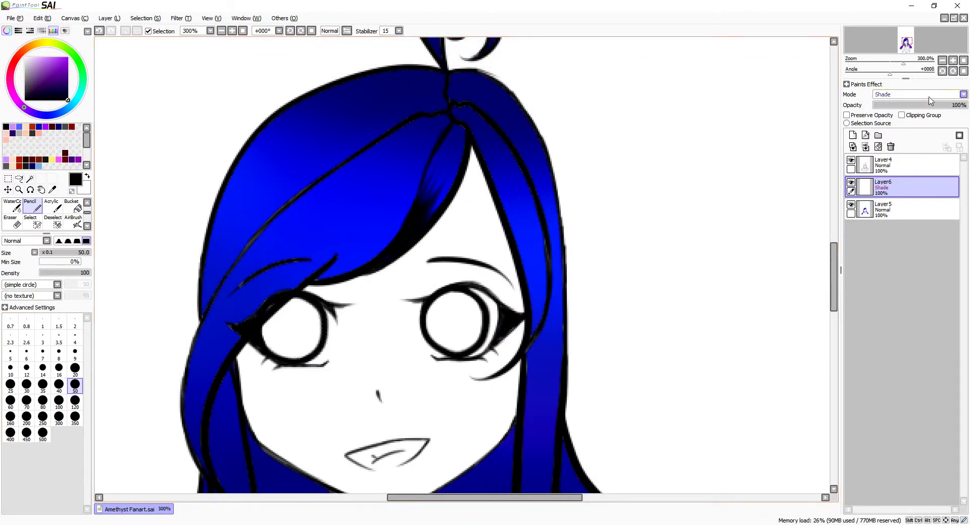
{"action": "left_click_drag", "start_coordinate": [929, 104], "coordinate": [914, 104]}
{"action": "mouse_move", "coordinate": [462, 139]}
{"action": "left_mouse_down"}
{"action": "mouse_move", "coordinate": [421, 199]}
{"action": "mouse_move", "coordinate": [431, 120]}
{"action": "mouse_move", "coordinate": [343, 232]}
{"action": "mouse_move", "coordinate": [332, 265]}
{"action": "mouse_move", "coordinate": [434, 127]}
{"action": "left_mouse_up"}
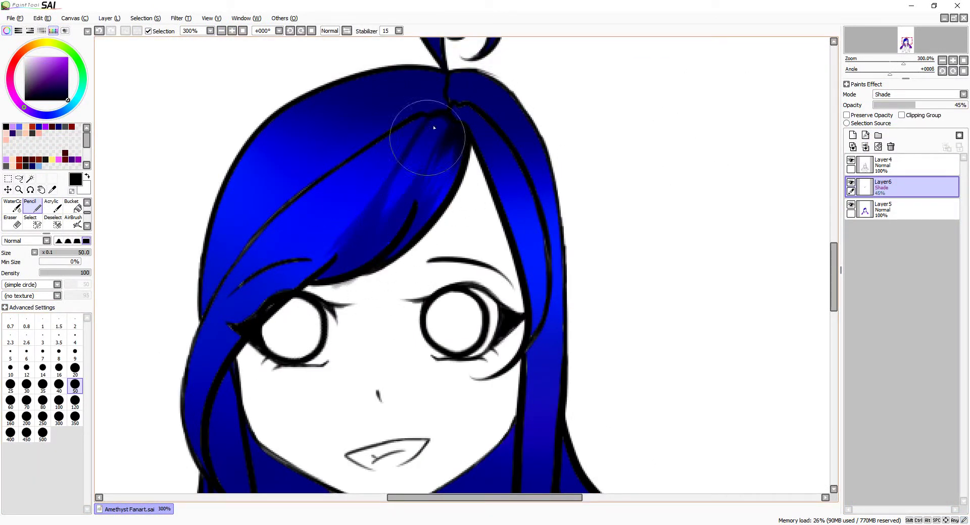
{"action": "key", "text": "ctrl+g"}
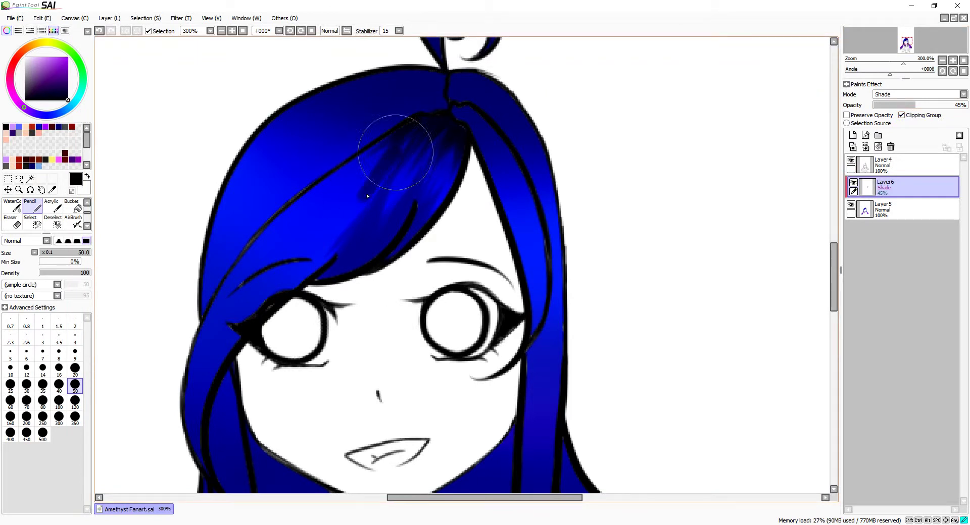
{"action": "mouse_move", "coordinate": [367, 196]}
{"action": "left_mouse_down"}
{"action": "mouse_move", "coordinate": [341, 224]}
{"action": "mouse_move", "coordinate": [276, 215]}
{"action": "mouse_move", "coordinate": [386, 214]}
{"action": "left_mouse_up"}
{"action": "scroll", "coordinate": [675, 320], "scroll_direction": "left", "scroll_amount": 3}
{"action": "scroll", "coordinate": [675, 320], "scroll_direction": "down", "scroll_amount": 2}
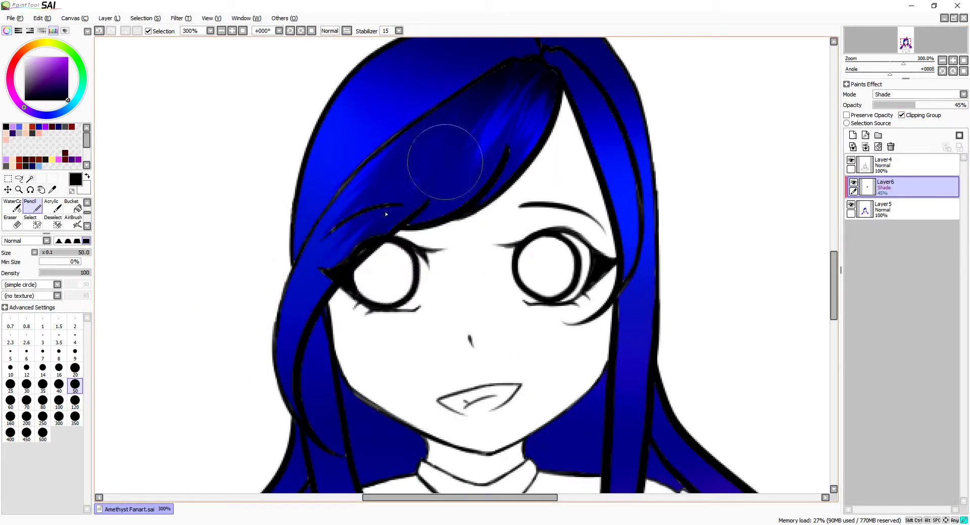
Step: Shade the fringe's lower tip, the hair crown and the right front strand with the Pencil, undoing a failed stroke
{"action": "mouse_move", "coordinate": [434, 166]}
{"action": "left_mouse_down"}
{"action": "mouse_move", "coordinate": [385, 158]}
{"action": "mouse_move", "coordinate": [277, 385]}
{"action": "left_mouse_up"}
{"action": "scroll", "coordinate": [758, 210], "scroll_direction": "up", "scroll_amount": 5}
{"action": "mouse_move", "coordinate": [566, 166]}
{"action": "left_mouse_down"}
{"action": "mouse_move", "coordinate": [530, 191]}
{"action": "mouse_move", "coordinate": [389, 243]}
{"action": "mouse_move", "coordinate": [357, 281]}
{"action": "left_mouse_up"}
{"action": "scroll", "coordinate": [433, 195], "scroll_direction": "right", "scroll_amount": 3}
{"action": "mouse_move", "coordinate": [433, 195]}
{"action": "left_mouse_down"}
{"action": "mouse_move", "coordinate": [500, 323]}
{"action": "mouse_move", "coordinate": [515, 444]}
{"action": "left_mouse_up"}
{"action": "key", "text": "ctrl+z"}
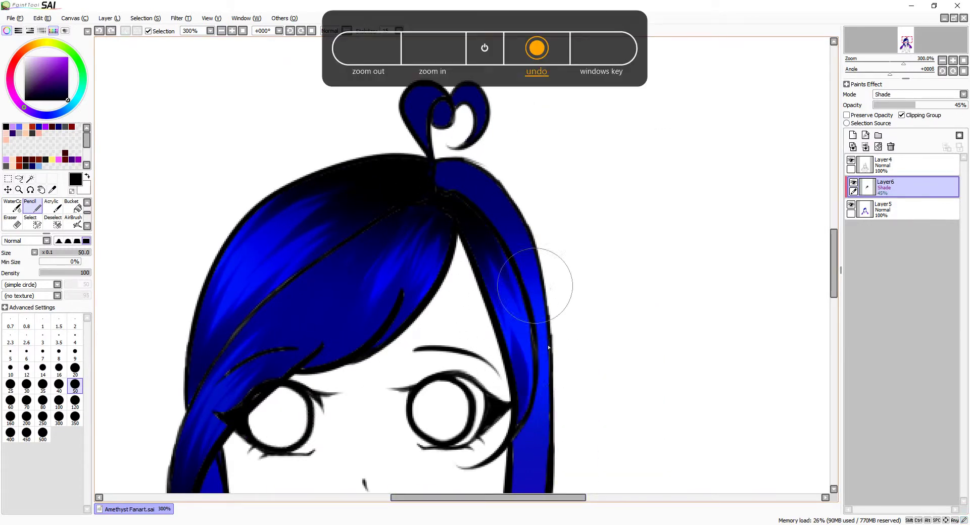
Step: Shade the heart tuft, the outer right side of the hair and the curled ends of the front strands
{"action": "mouse_move", "coordinate": [422, 180]}
{"action": "left_mouse_down"}
{"action": "mouse_move", "coordinate": [525, 263]}
{"action": "mouse_move", "coordinate": [537, 134]}
{"action": "left_mouse_up"}
{"action": "scroll", "coordinate": [525, 262], "scroll_direction": "down", "scroll_amount": 7}
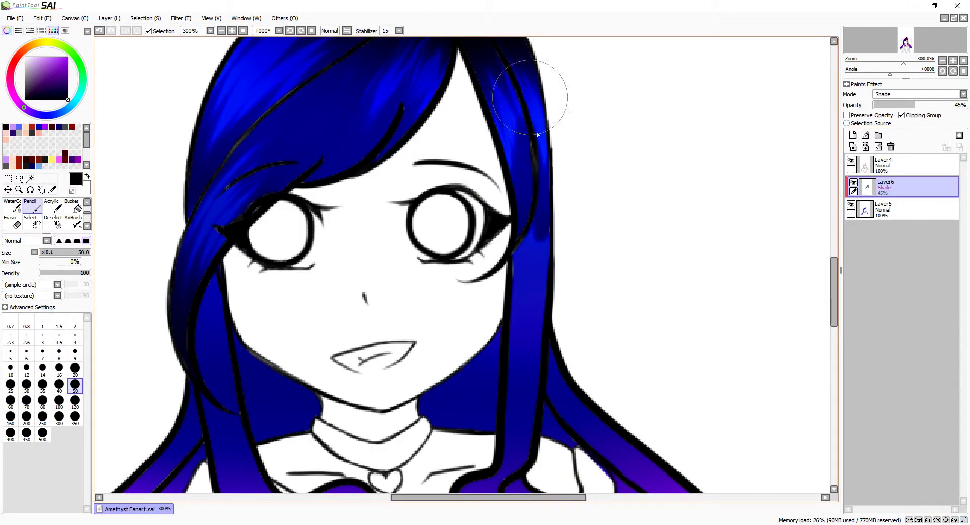
{"action": "scroll", "coordinate": [538, 134], "scroll_direction": "down", "scroll_amount": 4}
{"action": "key", "text": "ctrl+minus"}
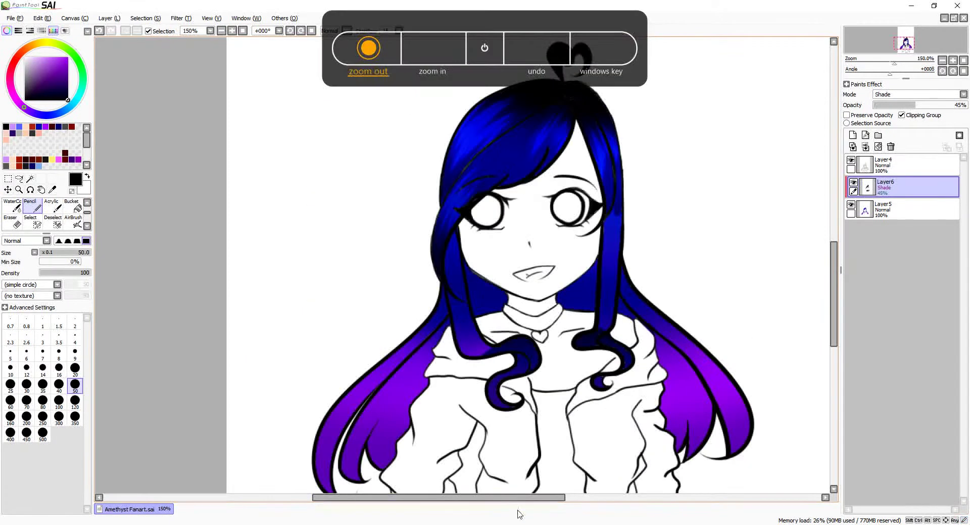
Step: Set Layer6 to Normal mode and darken the front strands and the hair behind the neck
{"action": "left_click", "coordinate": [927, 94]}
{"action": "left_click", "coordinate": [885, 103]}
{"action": "key", "text": "ctrl+plus"}
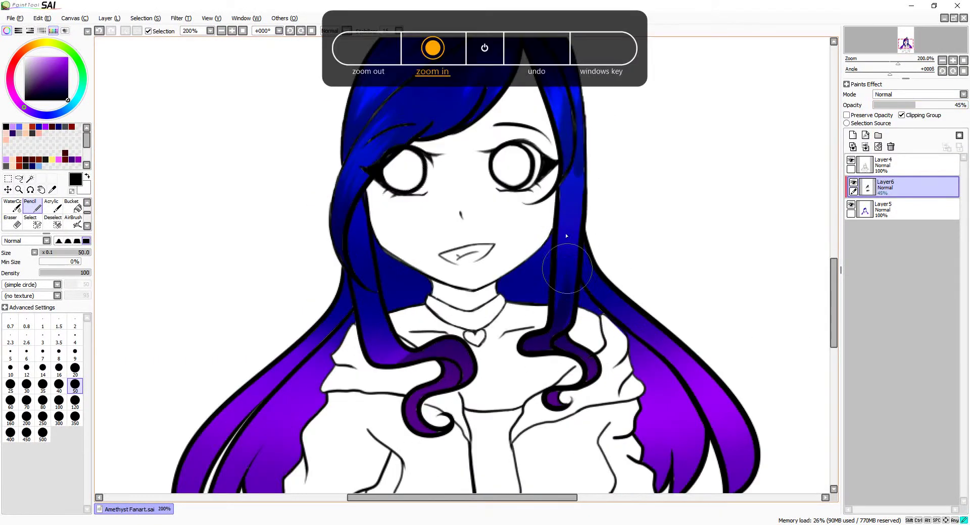
{"action": "left_click_drag", "start_coordinate": [358, 329], "coordinate": [376, 345]}
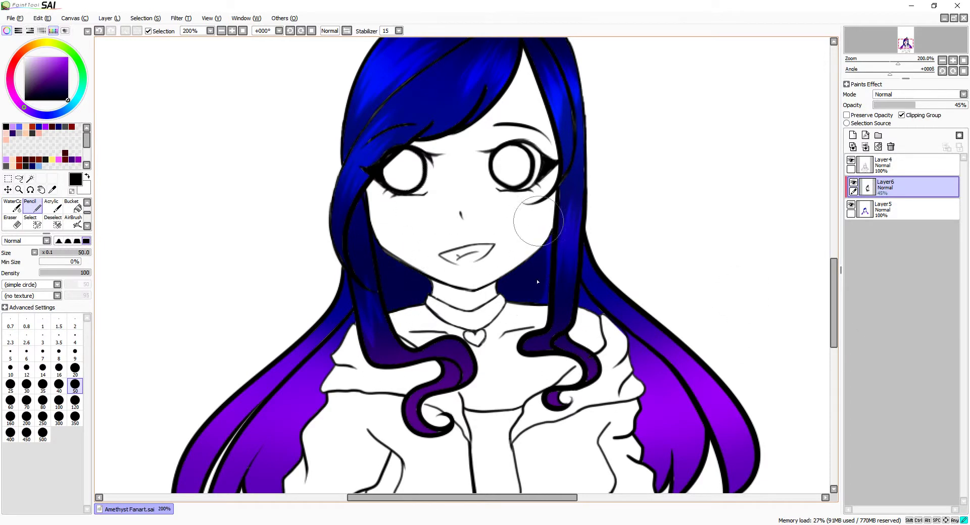
{"action": "key", "text": "ctrl+minus"}
{"action": "key", "text": "ctrl+plus"}
Step: Shade the purple back hair on both sides with Pencil strokes and lower Layer6's opacity to 26%
{"action": "mouse_move", "coordinate": [283, 353]}
{"action": "left_mouse_down"}
{"action": "mouse_move", "coordinate": [275, 364]}
{"action": "mouse_move", "coordinate": [301, 389]}
{"action": "mouse_move", "coordinate": [363, 283]}
{"action": "mouse_move", "coordinate": [348, 353]}
{"action": "mouse_move", "coordinate": [378, 323]}
{"action": "left_mouse_up"}
{"action": "left_click_drag", "start_coordinate": [443, 497], "coordinate": [475, 497]}
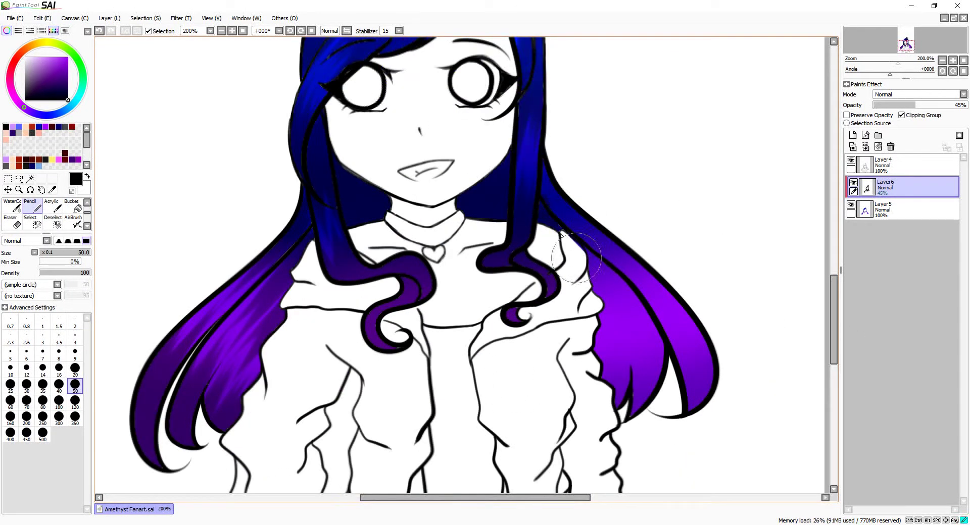
{"action": "mouse_move", "coordinate": [561, 235]}
{"action": "left_mouse_down"}
{"action": "mouse_move", "coordinate": [626, 404]}
{"action": "mouse_move", "coordinate": [652, 353]}
{"action": "mouse_move", "coordinate": [550, 207]}
{"action": "mouse_move", "coordinate": [626, 250]}
{"action": "mouse_move", "coordinate": [692, 394]}
{"action": "mouse_move", "coordinate": [707, 348]}
{"action": "left_mouse_up"}
{"action": "key", "text": "ctrl+minus"}
Step: Add a clipped Layer7 at 56% opacity and paint deeper shadows on the fringe, parting and right front strand
{"action": "left_click", "coordinate": [848, 136]}
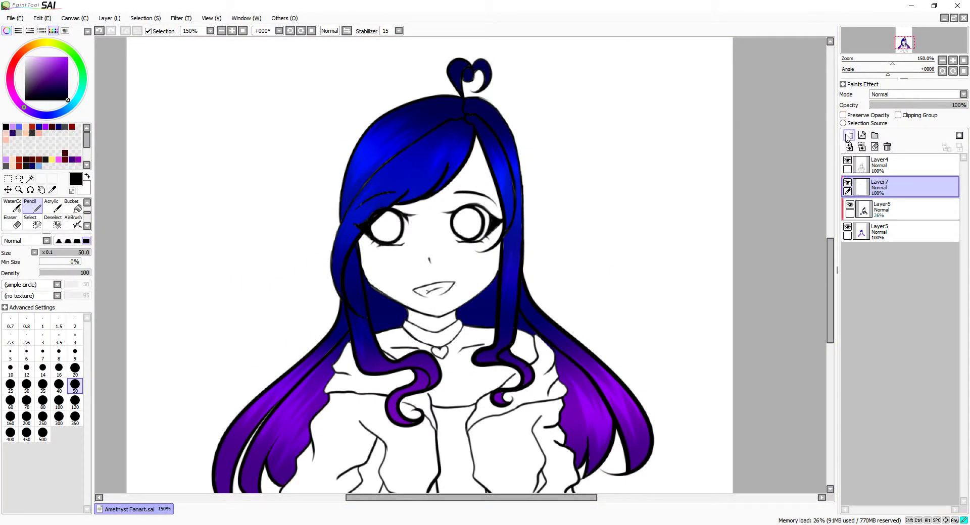
{"action": "left_click", "coordinate": [898, 115]}
{"action": "left_click", "coordinate": [923, 105]}
{"action": "key", "text": "ctrl+plus"}
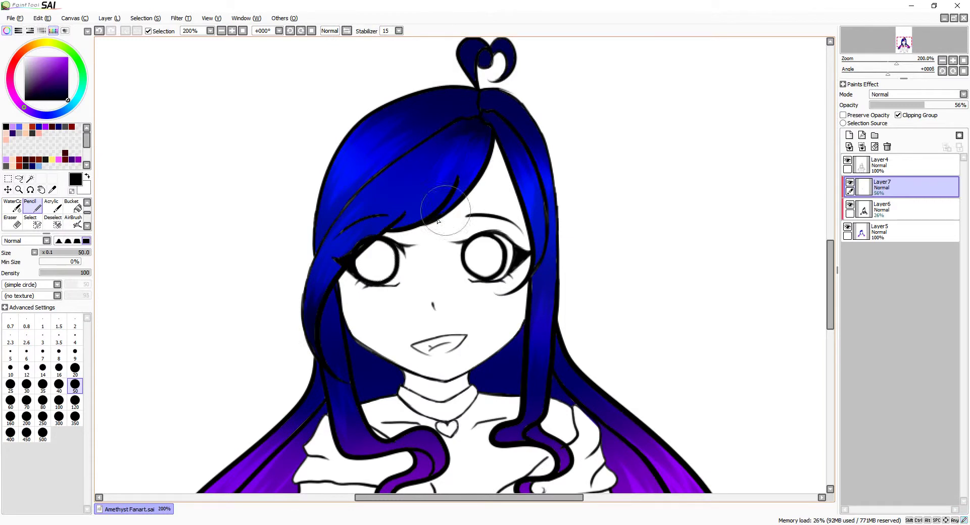
{"action": "left_click_drag", "start_coordinate": [437, 221], "coordinate": [410, 235]}
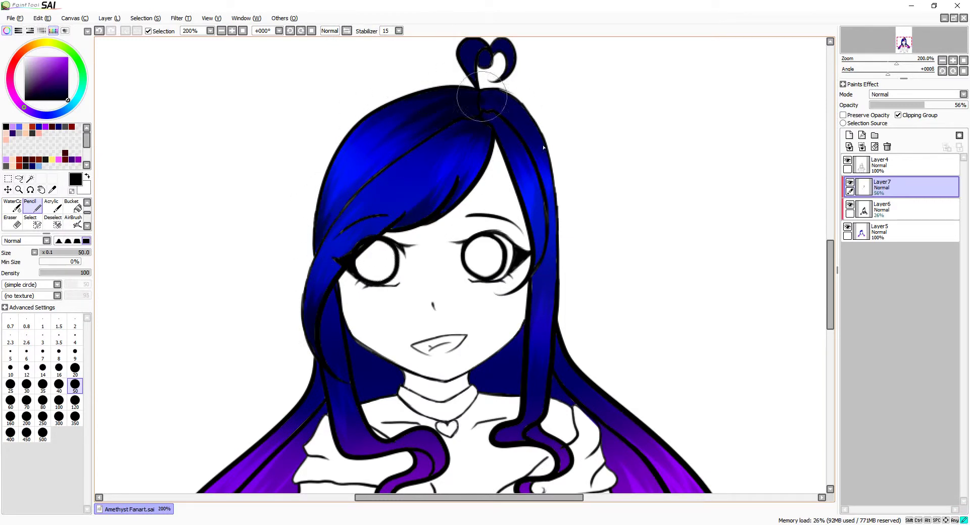
{"action": "left_click_drag", "start_coordinate": [535, 250], "coordinate": [540, 230]}
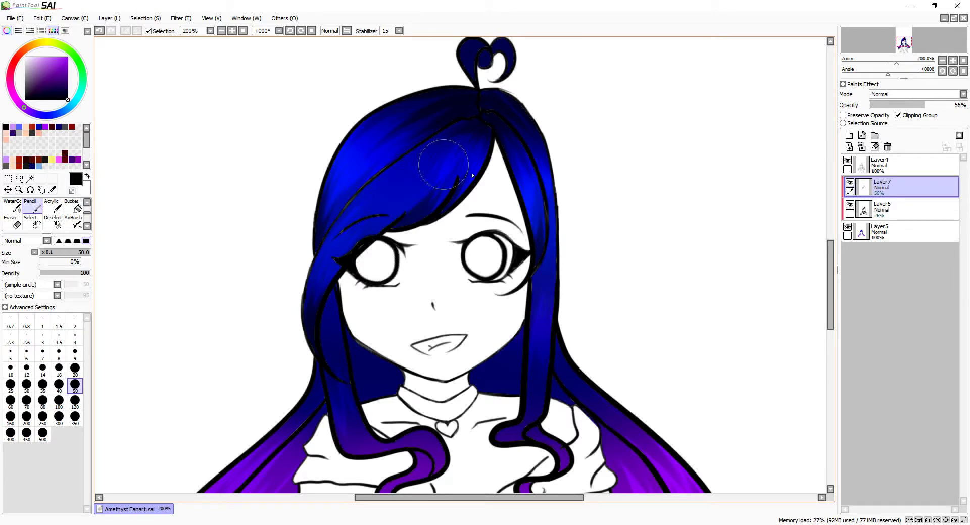
Step: Darken the curled ends of the front strands and the tips of the purple back hair with black Pencil shading on Layer7
{"action": "scroll", "coordinate": [643, 298], "scroll_direction": "down", "scroll_amount": 2}
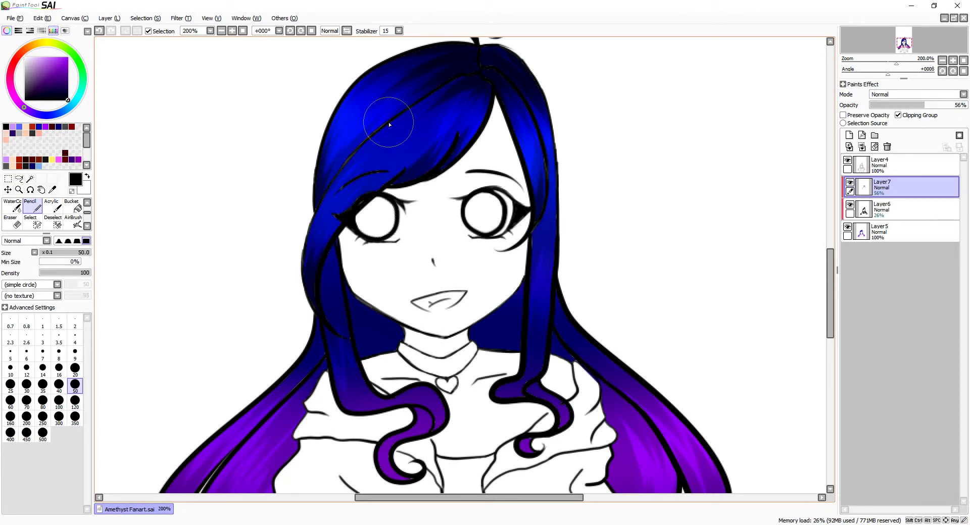
{"action": "mouse_move", "coordinate": [403, 437]}
{"action": "left_mouse_down"}
{"action": "mouse_move", "coordinate": [436, 391]}
{"action": "mouse_move", "coordinate": [382, 399]}
{"action": "mouse_move", "coordinate": [369, 388]}
{"action": "mouse_move", "coordinate": [501, 362]}
{"action": "mouse_move", "coordinate": [539, 429]}
{"action": "left_mouse_up"}
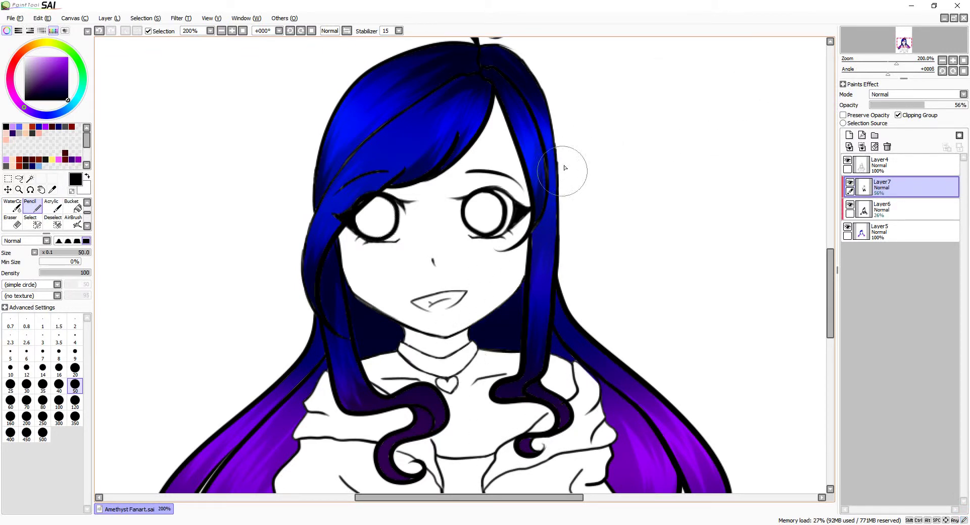
{"action": "scroll", "coordinate": [500, 283], "scroll_direction": "right", "scroll_amount": 2}
{"action": "scroll", "coordinate": [657, 394], "scroll_direction": "down", "scroll_amount": 7}
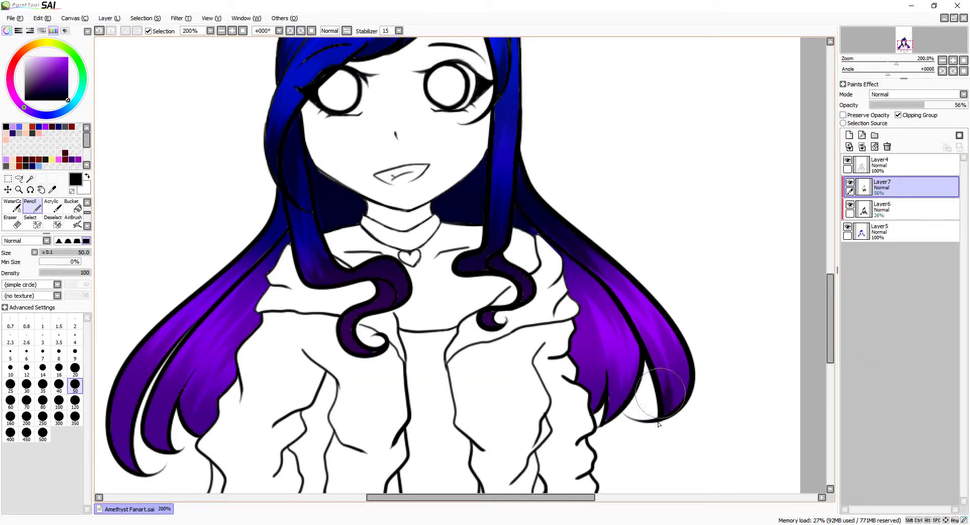
{"action": "left_click_drag", "start_coordinate": [557, 499], "coordinate": [486, 499]}
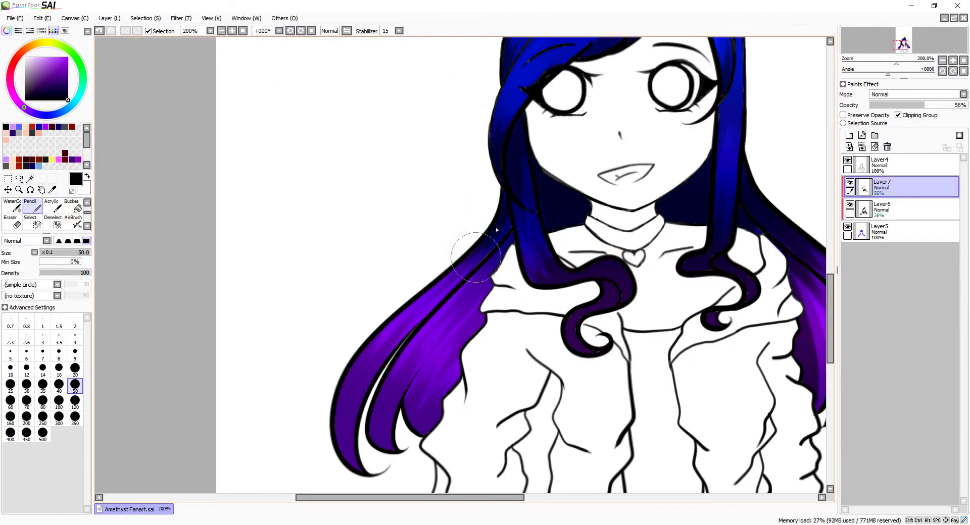
{"action": "key", "text": "ctrl+z"}
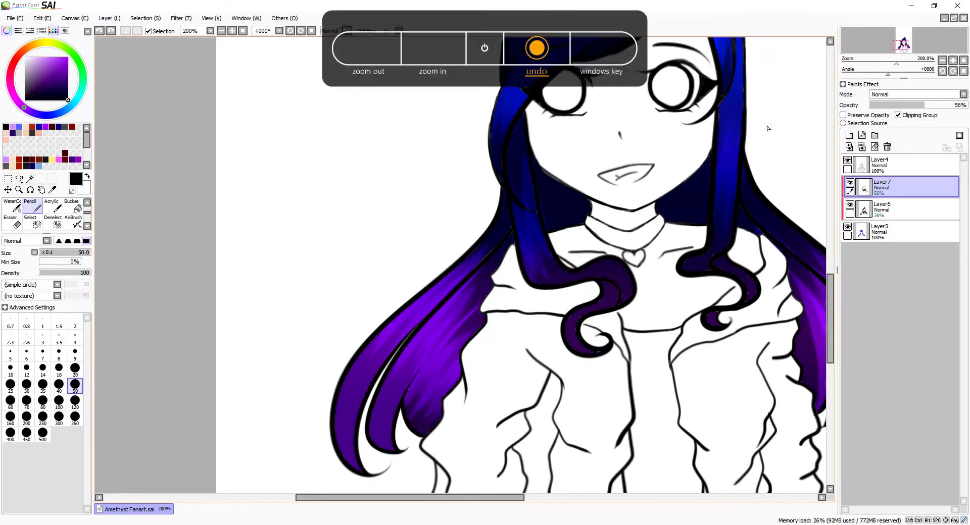
Step: Set Layer6's opacity to 24% and merge the clipped hair shading layers into Layer5
{"action": "key", "text": "ctrl+minus"}
{"action": "left_click", "coordinate": [899, 210]}
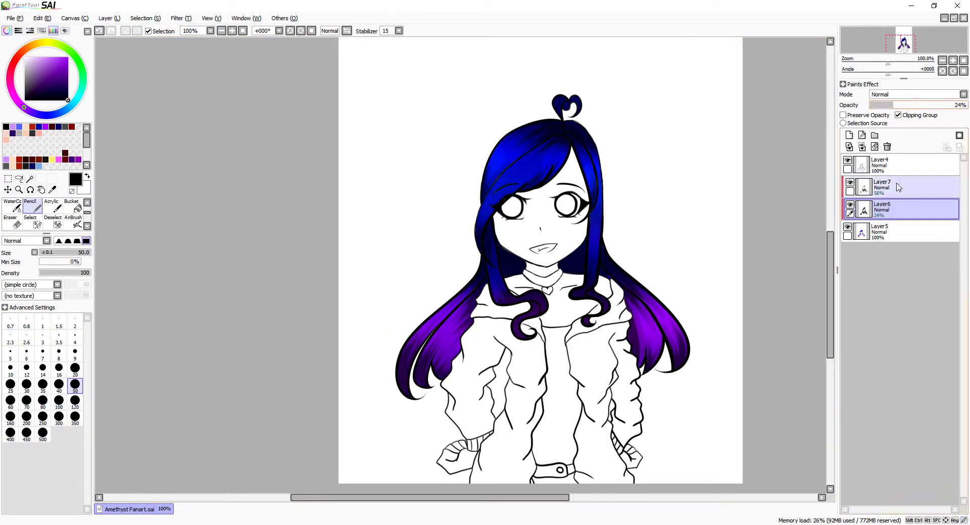
{"action": "left_click_drag", "start_coordinate": [895, 105], "coordinate": [893, 106]}
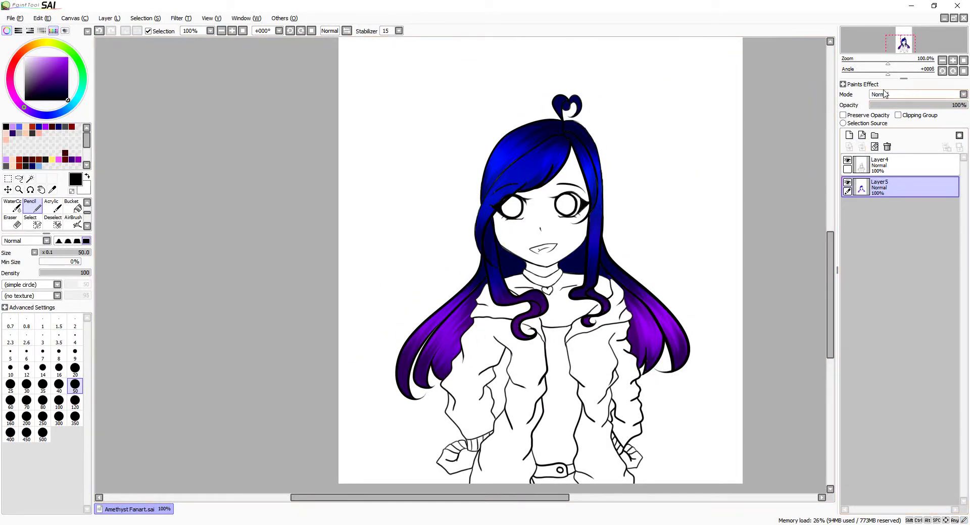
Step: Add a new empty layer beneath Layer5 and merge the line art on Layer4 into Layer5
{"action": "left_click", "coordinate": [862, 146]}
{"action": "left_click_drag", "start_coordinate": [861, 187], "coordinate": [860, 246]}
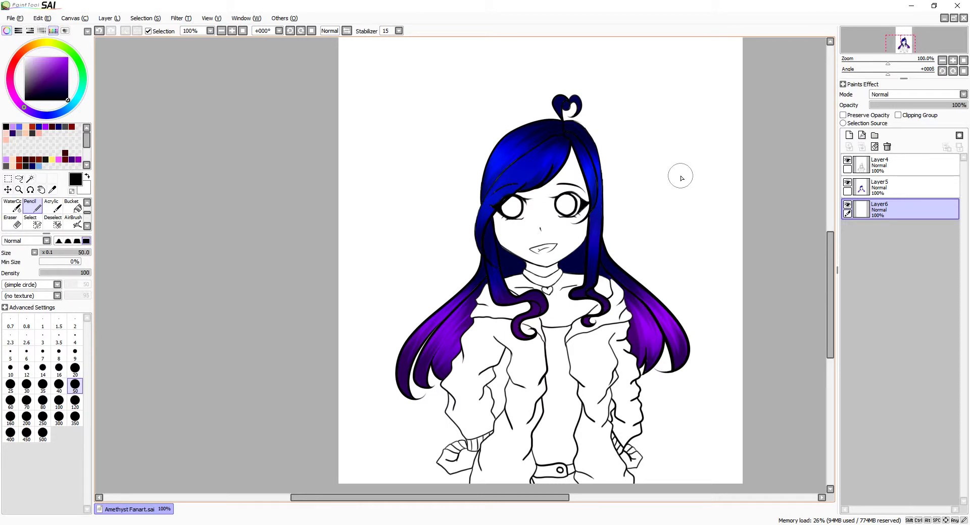
{"action": "left_click", "coordinate": [889, 164]}
{"action": "left_click", "coordinate": [887, 147]}
Step: Fill the left side of the hood with dark grey on Layer6 using the Bucket, undoing the stray fill of the jacket
{"action": "left_click", "coordinate": [73, 207]}
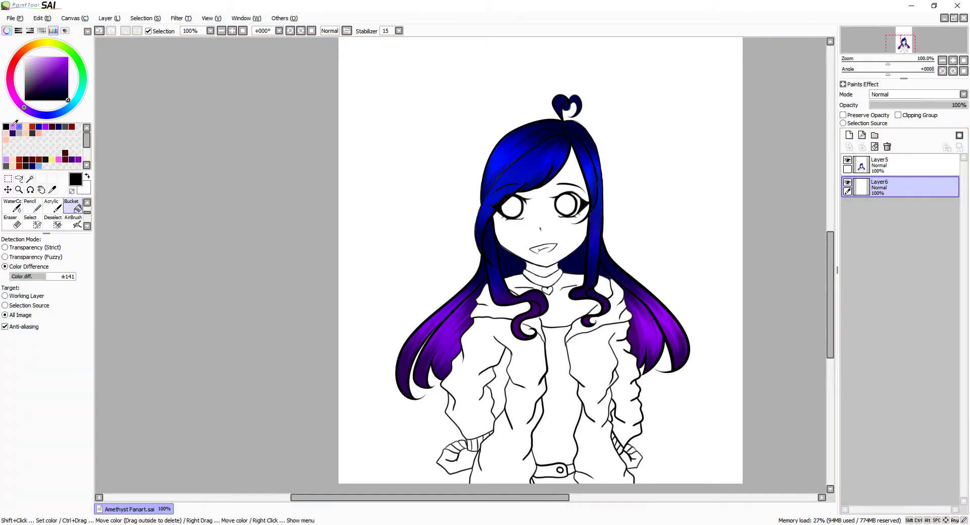
{"action": "left_click", "coordinate": [13, 133]}
{"action": "left_click_drag", "start_coordinate": [429, 498], "coordinate": [458, 497]}
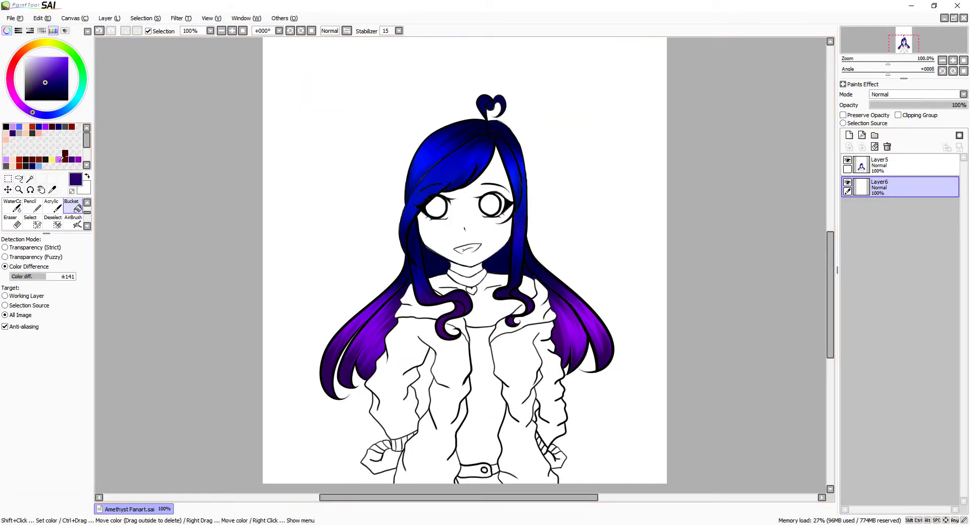
{"action": "left_click", "coordinate": [414, 404]}
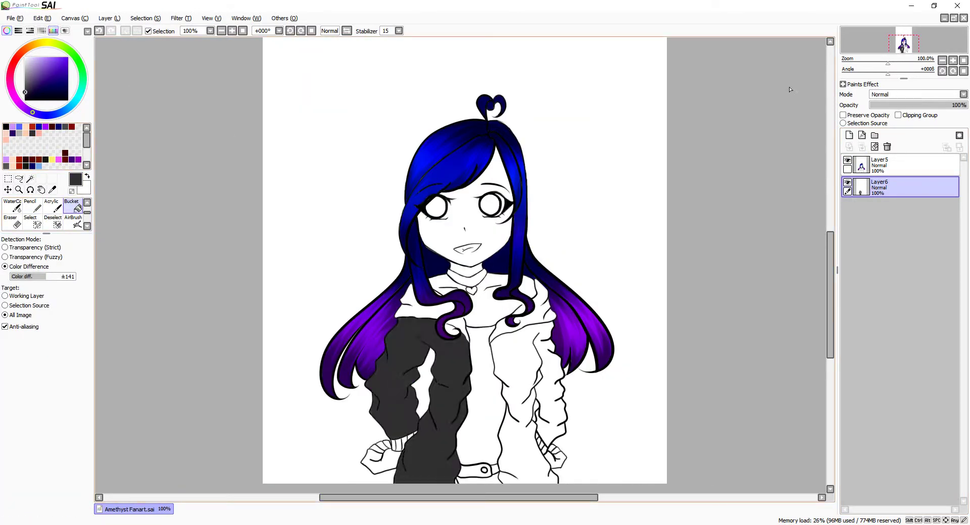
{"action": "key", "text": "ctrl+z"}
{"action": "left_click", "coordinate": [424, 303]}
Step: Close the gaps in the hood's outline on Layer5 with a black Acrylic brush at size 3.5
{"action": "key", "text": "ctrl+plus"}
{"action": "left_click", "coordinate": [894, 164]}
{"action": "scroll", "coordinate": [369, 265], "scroll_direction": "down", "scroll_amount": 3}
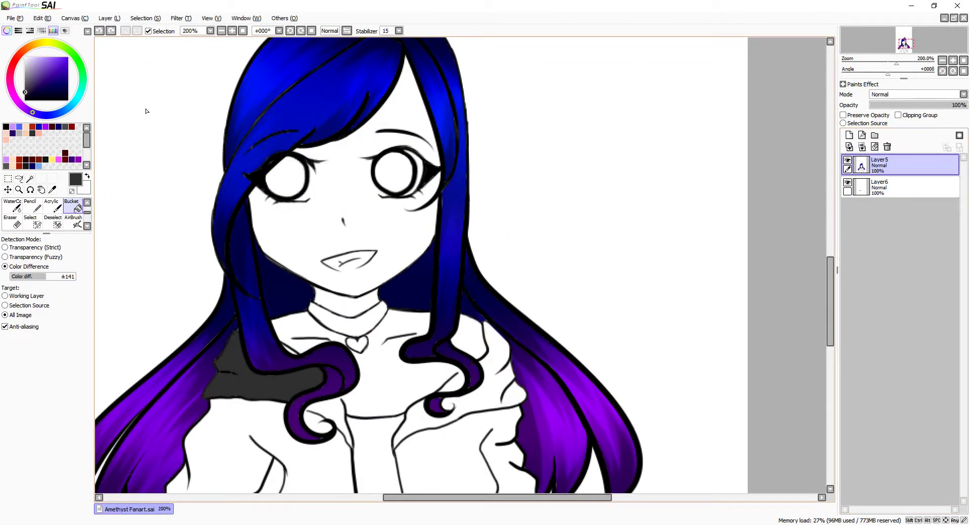
{"action": "left_click", "coordinate": [51, 204]}
{"action": "key", "text": "ctrl+plus"}
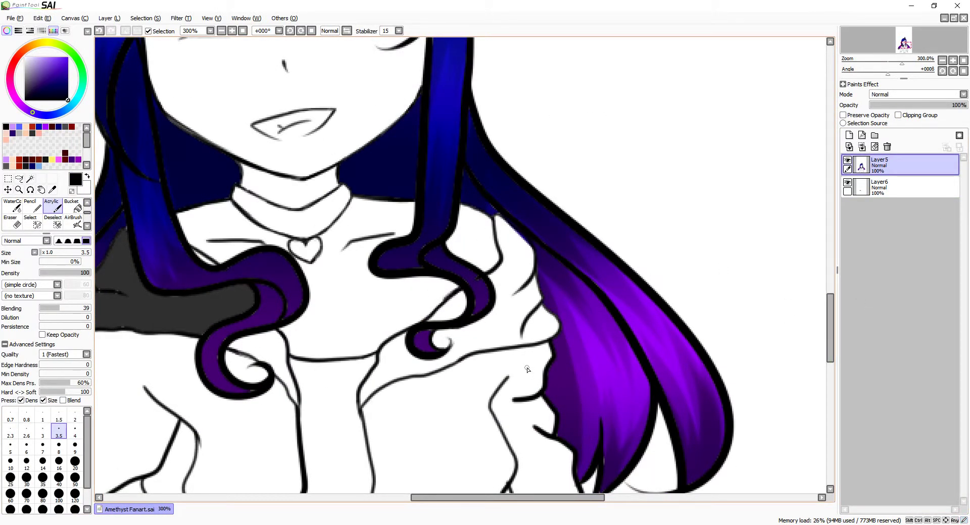
{"action": "scroll", "coordinate": [527, 369], "scroll_direction": "left", "scroll_amount": 3}
Step: Try to fill the remaining hood areas with dark grey on Layer5, hiding that layer to check the fill
{"action": "left_click", "coordinate": [71, 206]}
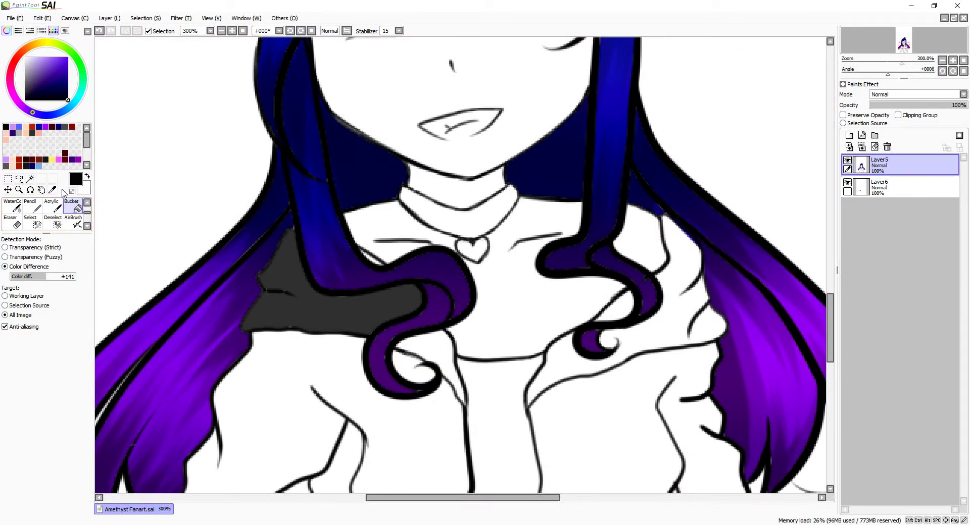
{"action": "left_click", "coordinate": [32, 133]}
{"action": "left_click", "coordinate": [51, 206]}
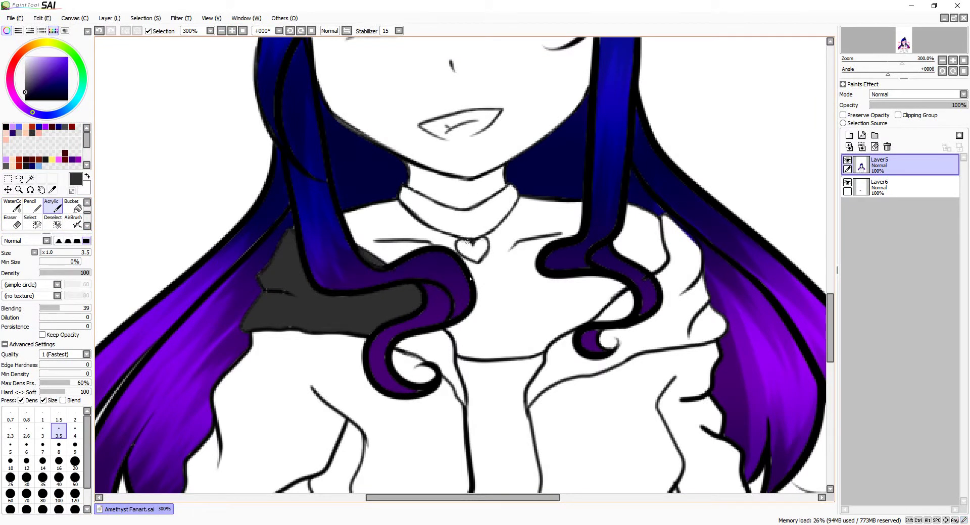
{"action": "left_click", "coordinate": [71, 206]}
{"action": "left_click", "coordinate": [652, 326]}
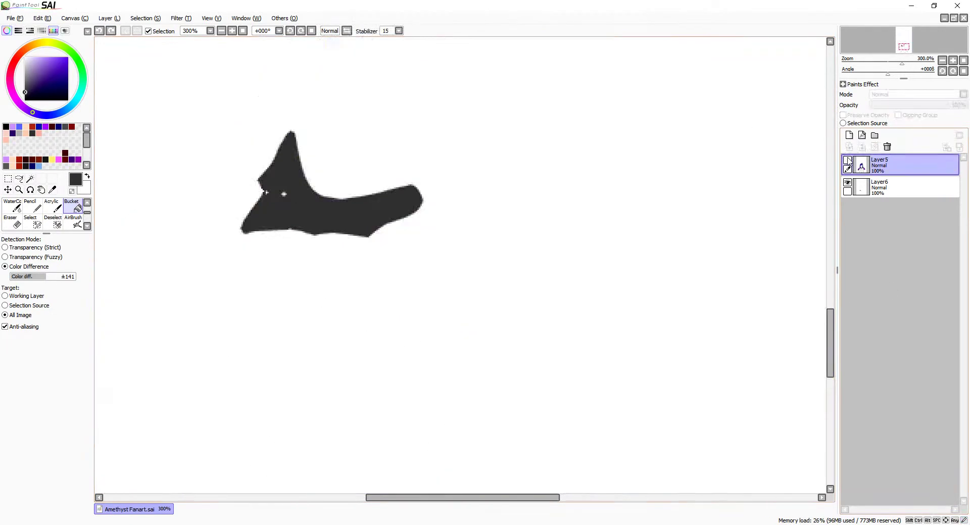
{"action": "key", "text": "super"}
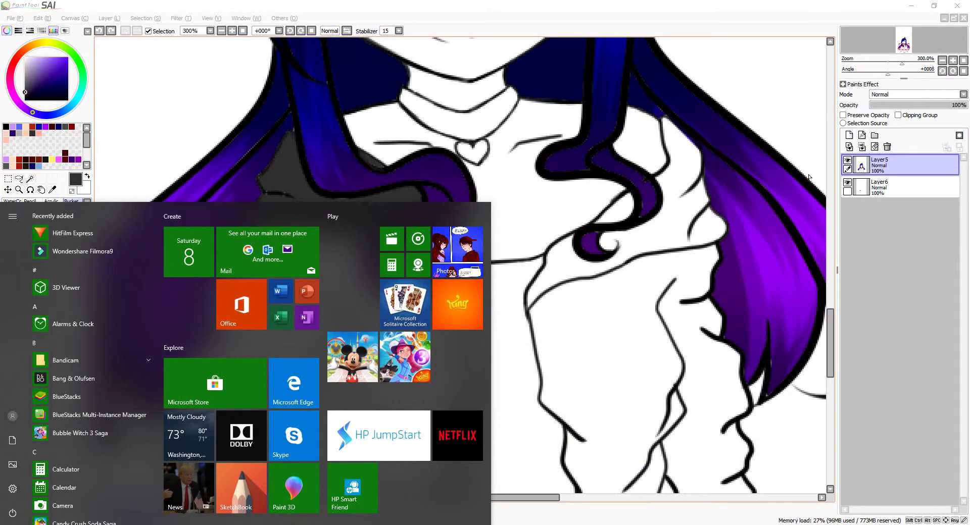
{"action": "key", "text": "super"}
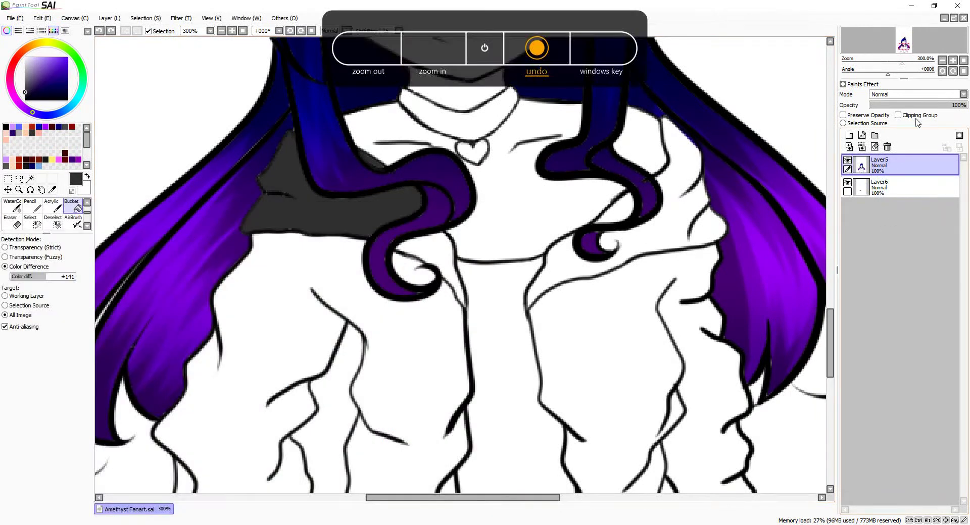
Step: Fill the right side of the hood, its front edges and the choker with dark grey on Layer6
{"action": "left_click", "coordinate": [889, 187]}
{"action": "left_click", "coordinate": [598, 266]}
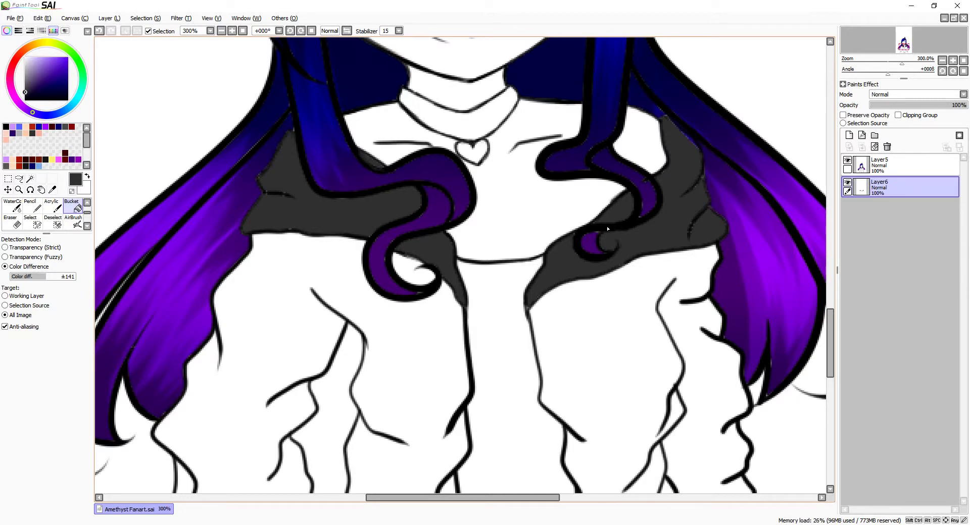
{"action": "scroll", "coordinate": [614, 311], "scroll_direction": "up", "scroll_amount": 3}
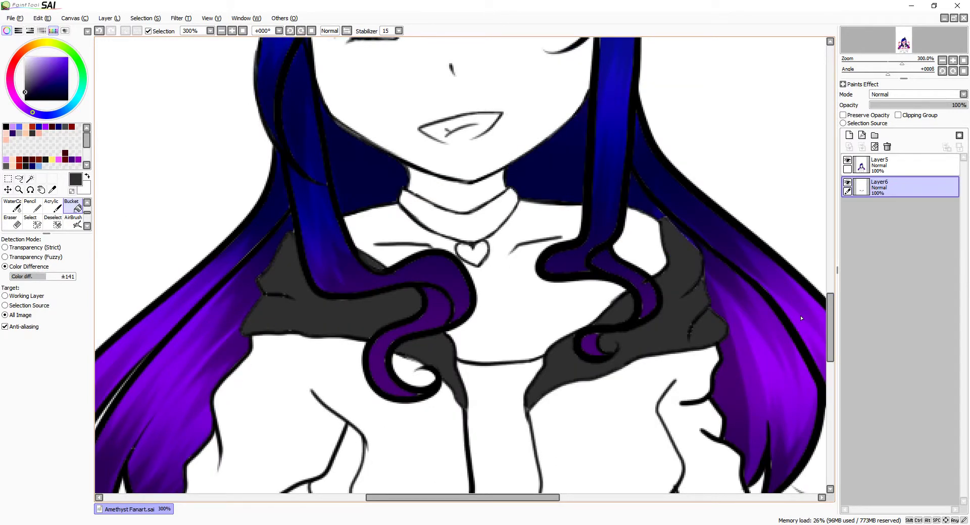
{"action": "scroll", "coordinate": [449, 392], "scroll_direction": "down", "scroll_amount": 3}
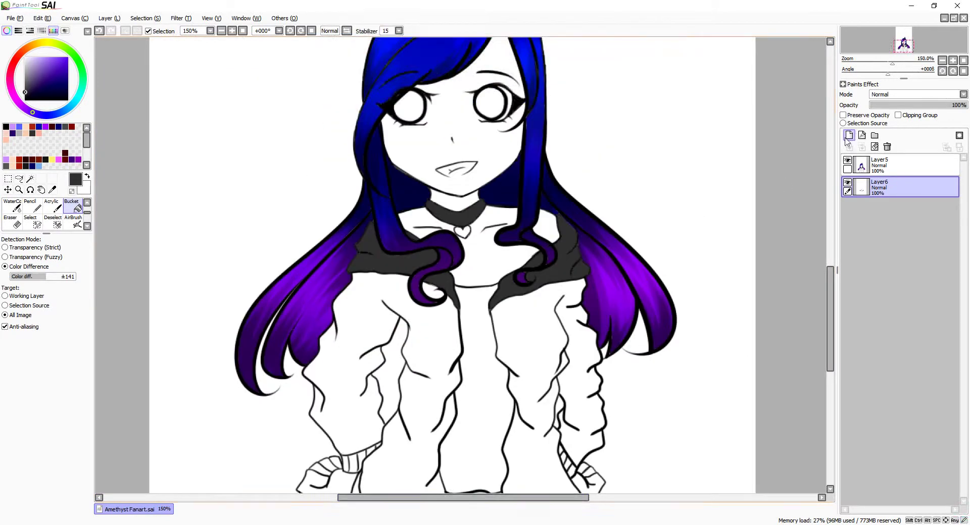
Step: Add a Layer7 clipped to Layer6 and paint black Pencil shadows on the hood beneath the left front strand
{"action": "key", "text": "ctrl+shift+n"}
{"action": "left_click", "coordinate": [908, 117]}
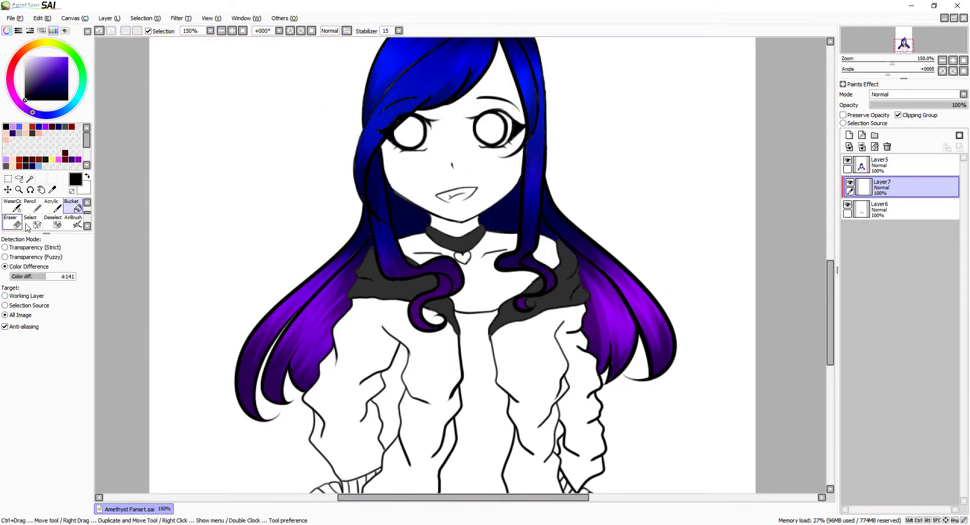
{"action": "key", "text": "n"}
{"action": "scroll", "coordinate": [377, 214], "scroll_direction": "up", "scroll_amount": 2}
{"action": "mouse_move", "coordinate": [388, 292]}
{"action": "left_mouse_down"}
{"action": "mouse_move", "coordinate": [468, 297]}
{"action": "mouse_move", "coordinate": [431, 258]}
{"action": "mouse_move", "coordinate": [453, 255]}
{"action": "left_mouse_up"}
{"action": "scroll", "coordinate": [453, 255], "scroll_direction": "up", "scroll_amount": 1}
Step: Touch up the hood's line art on Layer5 and fill the missed gap beside the left front strand with dark grey on Layer6
{"action": "key", "text": "ctrl+Up"}
{"action": "key", "text": "e"}
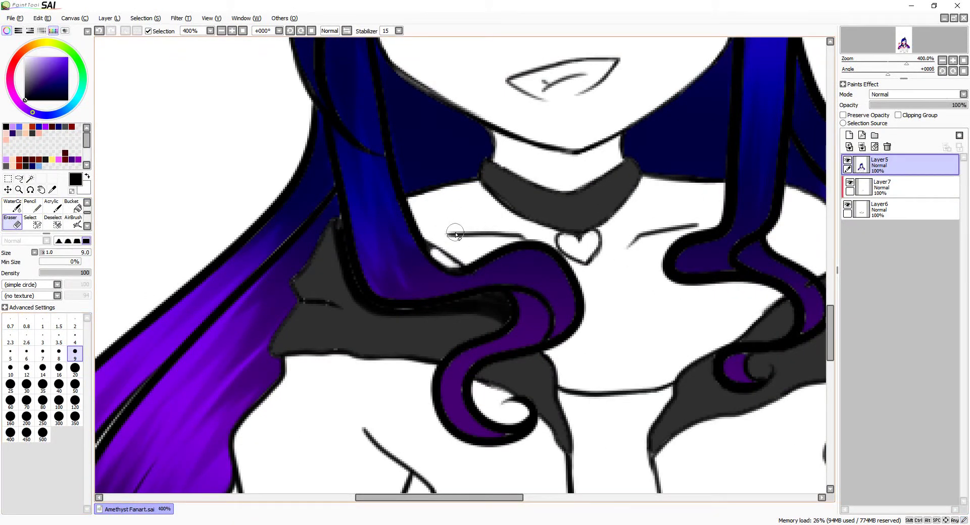
{"action": "key", "text": "b"}
{"action": "key", "text": "a"}
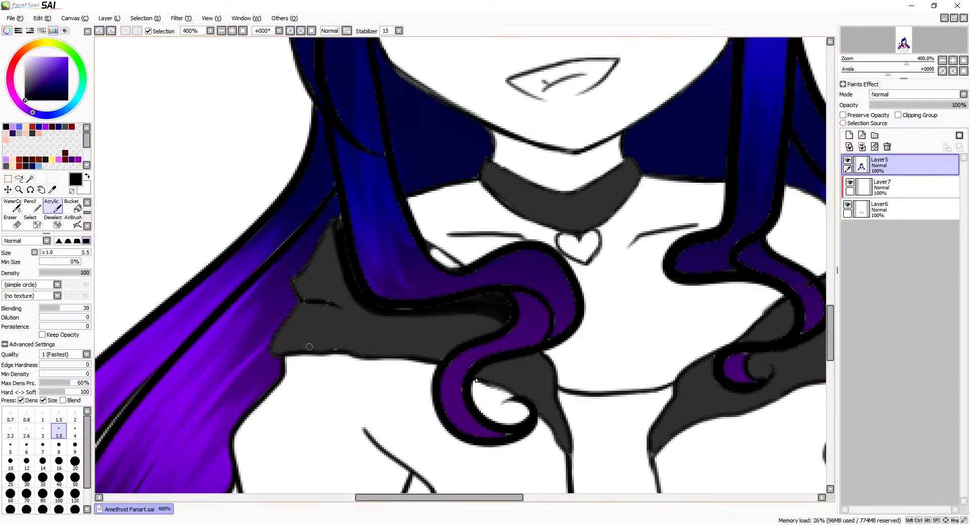
{"action": "scroll", "coordinate": [309, 346], "scroll_direction": "up", "scroll_amount": 2}
{"action": "key", "text": "ctrl+Down"}
{"action": "key", "text": "ctrl+Down"}
{"action": "key", "text": "b"}
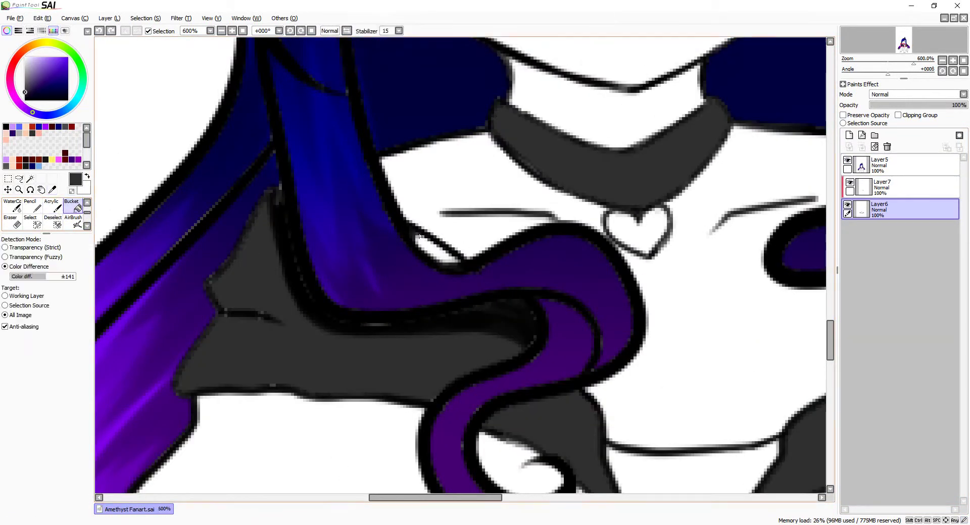
{"action": "left_click", "coordinate": [419, 235]}
Step: Paint black shadows on the hood's folds and the choker's ends with the size 50 Pencil on Layer7
{"action": "scroll", "coordinate": [419, 235], "scroll_direction": "down", "scroll_amount": 2}
{"action": "key", "text": "ctrl+Up"}
{"action": "key", "text": "n"}
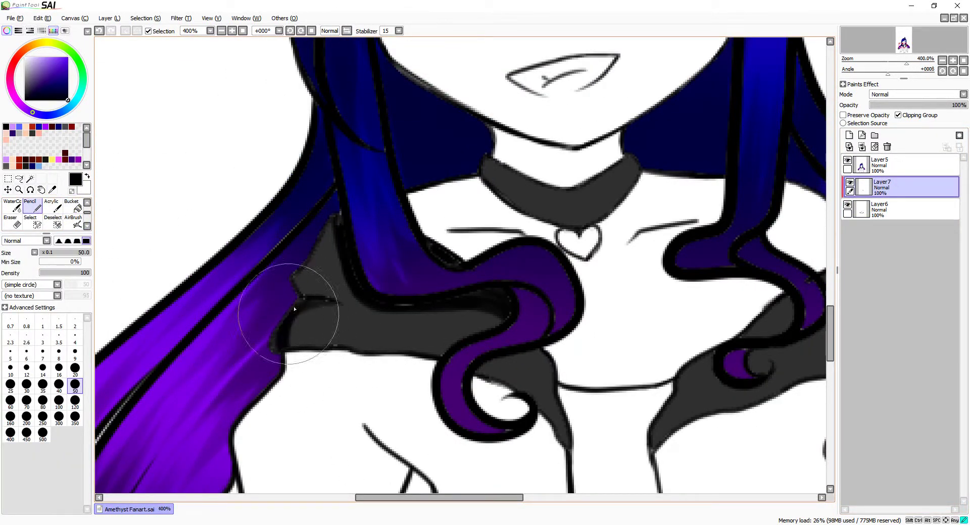
{"action": "scroll", "coordinate": [498, 358], "scroll_direction": "right", "scroll_amount": 5}
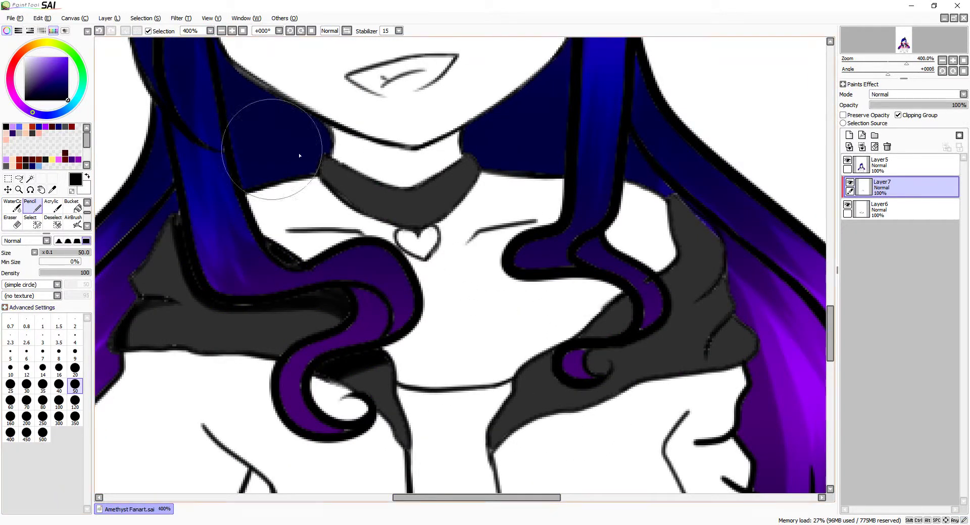
{"action": "mouse_move", "coordinate": [675, 198]}
{"action": "left_mouse_down"}
{"action": "mouse_move", "coordinate": [649, 281]}
{"action": "mouse_move", "coordinate": [669, 289]}
{"action": "mouse_move", "coordinate": [629, 341]}
{"action": "mouse_move", "coordinate": [616, 311]}
{"action": "mouse_move", "coordinate": [620, 337]}
{"action": "mouse_move", "coordinate": [561, 360]}
{"action": "mouse_move", "coordinate": [709, 365]}
{"action": "mouse_move", "coordinate": [720, 284]}
{"action": "mouse_move", "coordinate": [705, 303]}
{"action": "left_mouse_up"}
Step: Blend the black shadows on both sides of the hood and on the choker with the WaterColor brush at size 20
{"action": "left_click", "coordinate": [12, 206]}
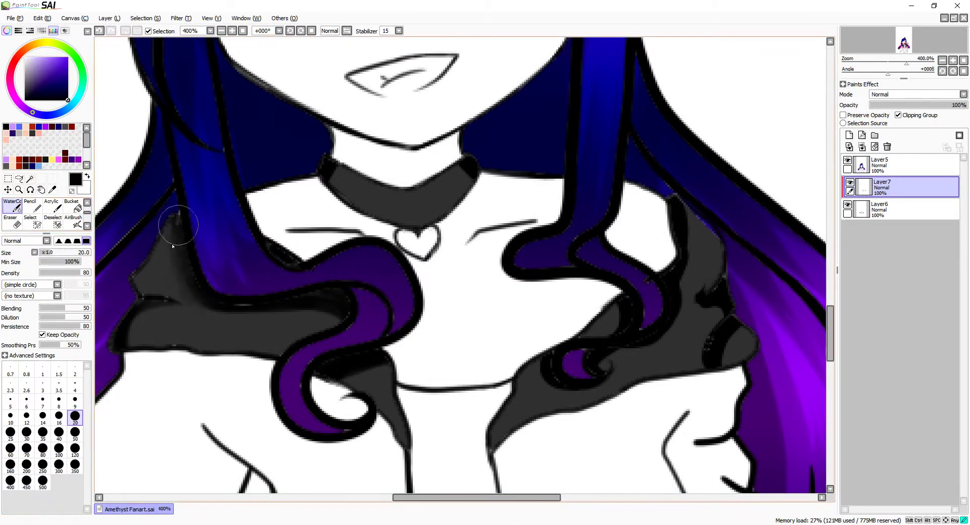
{"action": "mouse_move", "coordinate": [172, 246]}
{"action": "left_mouse_down"}
{"action": "mouse_move", "coordinate": [303, 324]}
{"action": "mouse_move", "coordinate": [141, 324]}
{"action": "left_mouse_up"}
{"action": "mouse_move", "coordinate": [707, 237]}
{"action": "left_mouse_down"}
{"action": "mouse_move", "coordinate": [656, 327]}
{"action": "mouse_move", "coordinate": [606, 353]}
{"action": "mouse_move", "coordinate": [733, 298]}
{"action": "mouse_move", "coordinate": [752, 272]}
{"action": "mouse_move", "coordinate": [731, 332]}
{"action": "left_mouse_up"}
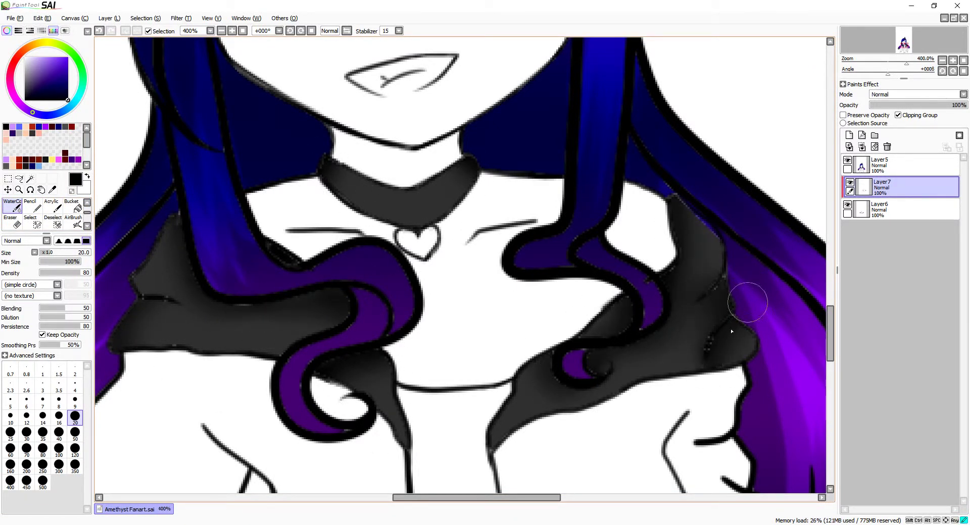
Step: Add a clipped Layer8 in Overlay mode and paint white Pencil highlights on the hood and choker
{"action": "key", "text": "minus"}
{"action": "key", "text": "minus"}
{"action": "key", "text": "ctrl+shift+n"}
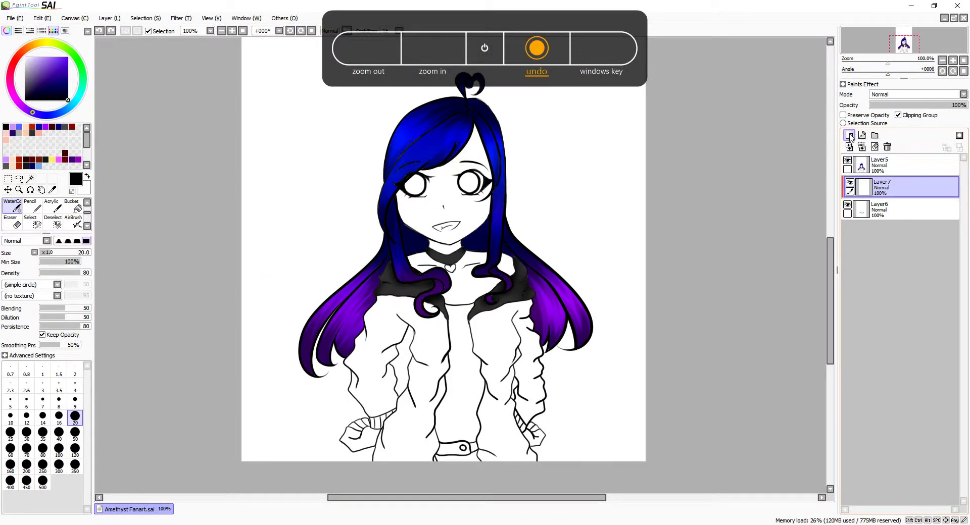
{"action": "scroll", "coordinate": [389, 321], "scroll_direction": "up", "scroll_amount": 3}
{"action": "key", "text": "n"}
{"action": "key", "text": "x"}
{"action": "left_click_drag", "start_coordinate": [353, 318], "coordinate": [394, 322]}
{"action": "left_click_drag", "start_coordinate": [661, 340], "coordinate": [697, 327]}
{"action": "left_click_drag", "start_coordinate": [717, 253], "coordinate": [727, 275]}
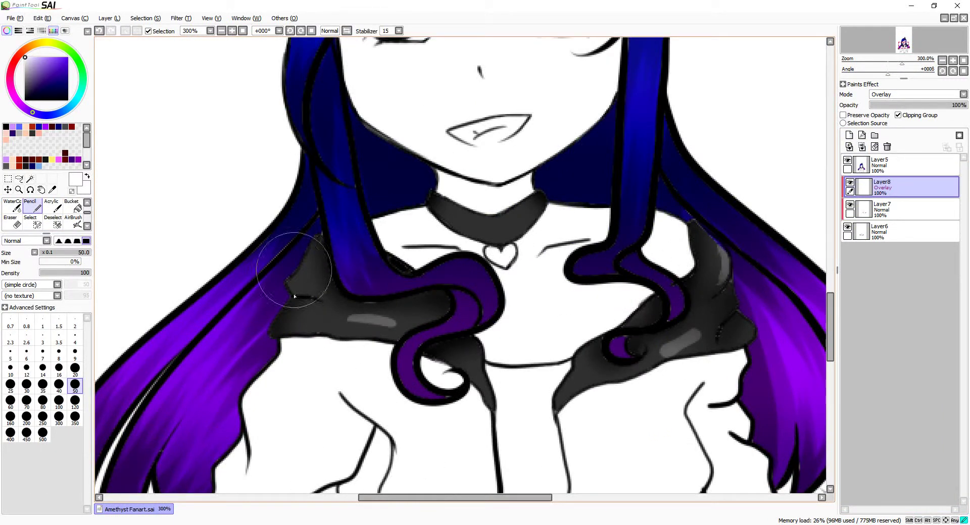
{"action": "left_click_drag", "start_coordinate": [470, 222], "coordinate": [521, 218]}
Step: Soften the white highlights on the choker and both sides of the hood with the WaterColor brush
{"action": "key", "text": "c"}
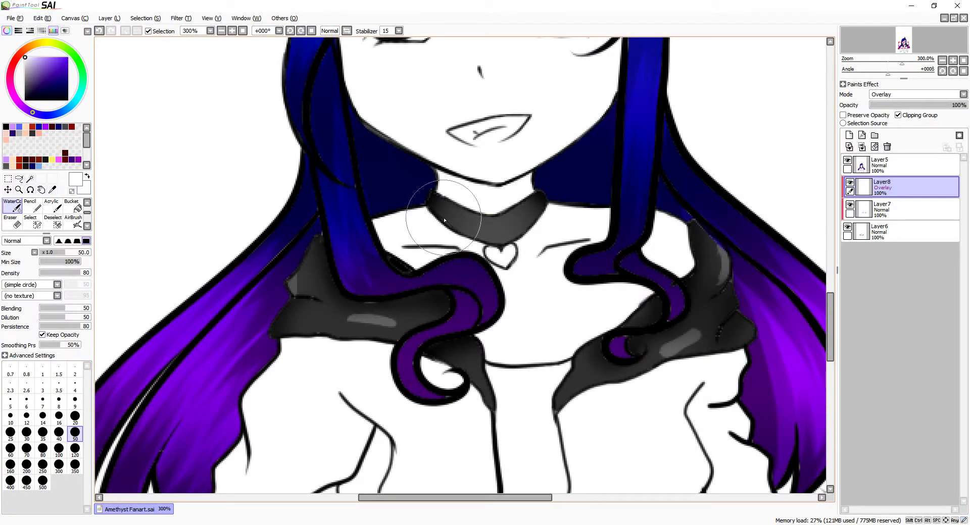
{"action": "left_click_drag", "start_coordinate": [435, 202], "coordinate": [480, 197]}
{"action": "left_click_drag", "start_coordinate": [353, 319], "coordinate": [392, 325]}
{"action": "left_click_drag", "start_coordinate": [656, 354], "coordinate": [707, 331]}
{"action": "left_click_drag", "start_coordinate": [717, 247], "coordinate": [727, 283]}
Step: Merge the hood, its shading layers and the hair layer into one layer and add a new Layer7 beneath it
{"action": "key", "text": "minus"}
{"action": "key", "text": "minus"}
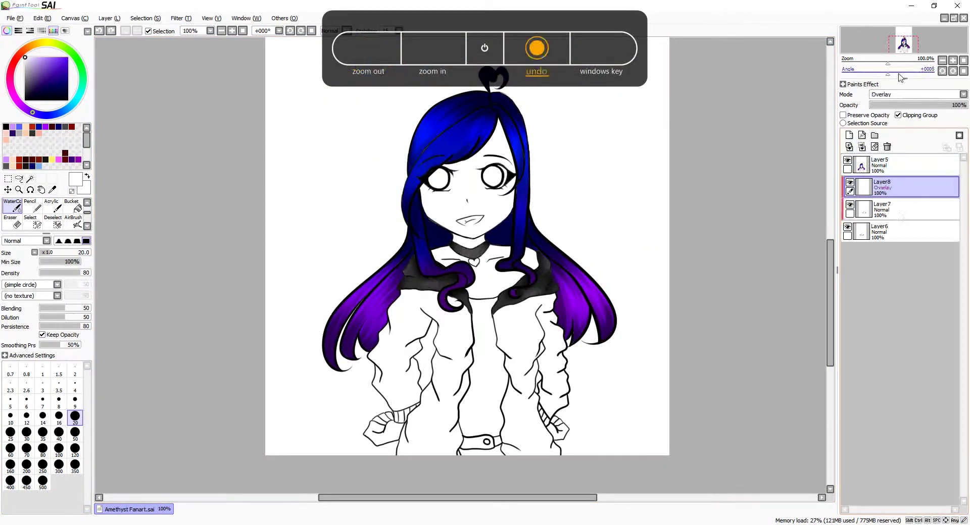
{"action": "key", "text": "ctrl+e"}
{"action": "key", "text": "ctrl+e"}
Step: Fill the jacket's sleeves and front panels with light pink on Layer7 using the Bucket, and pick dark blue as the color
{"action": "left_click", "coordinate": [73, 207]}
{"action": "left_click", "coordinate": [6, 139]}
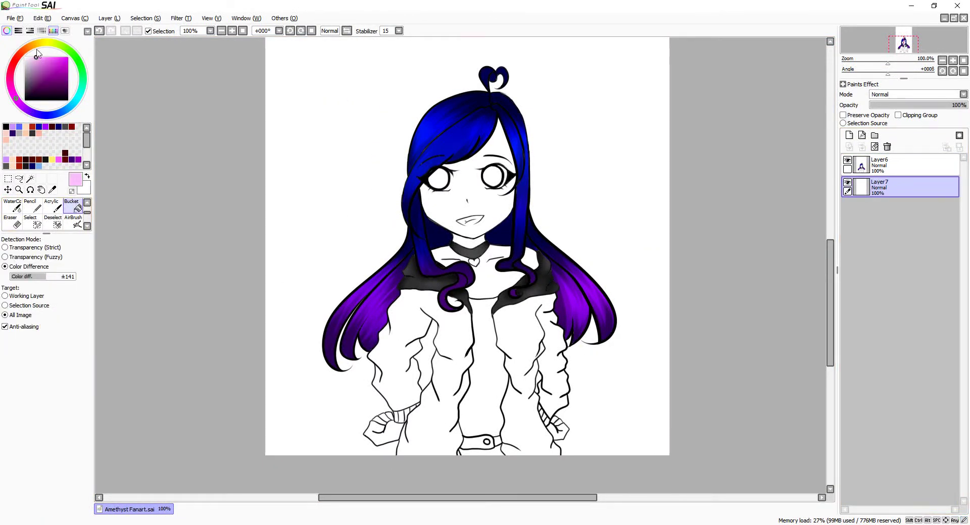
{"action": "left_click", "coordinate": [434, 363]}
{"action": "left_click", "coordinate": [552, 404]}
{"action": "left_click", "coordinate": [48, 115]}
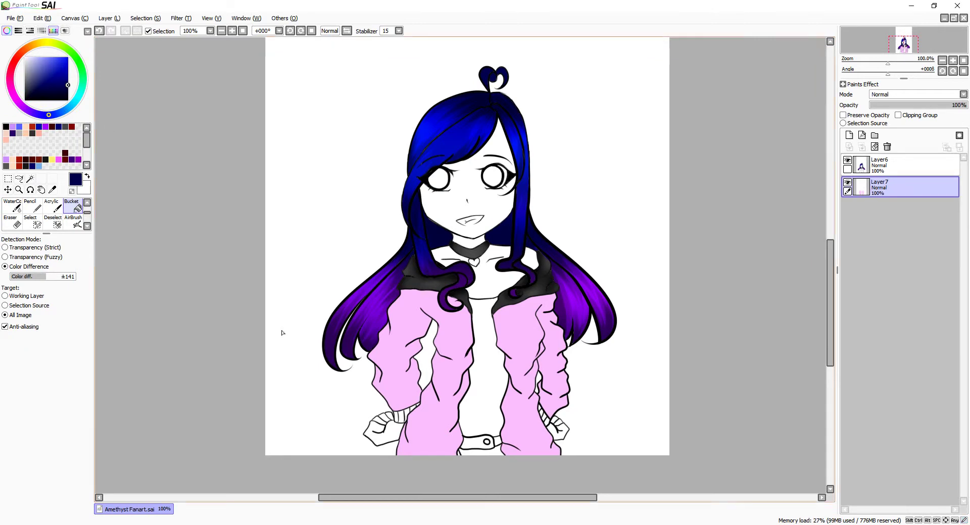
Step: Fill both jacket cuffs and the heart pendant on the choker with light blue using the Bucket
{"action": "left_click", "coordinate": [64, 110]}
{"action": "left_click", "coordinate": [52, 57]}
{"action": "scroll", "coordinate": [508, 429], "scroll_direction": "up", "scroll_amount": 2}
{"action": "left_click", "coordinate": [580, 401]}
{"action": "left_click", "coordinate": [292, 404]}
{"action": "left_click", "coordinate": [327, 383]}
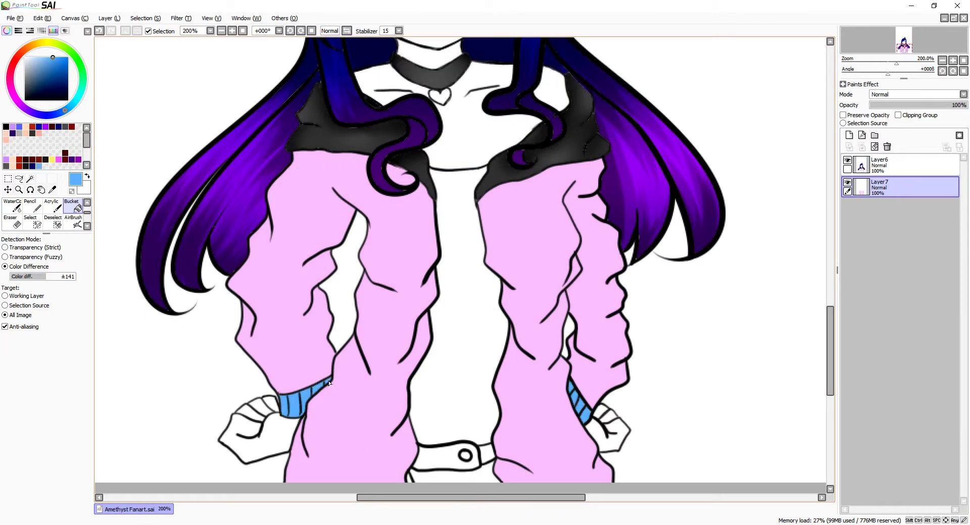
{"action": "left_click", "coordinate": [439, 96]}
Step: Add a clipped Layer8 in Overlay mode and paint black size 50 Pencil shading along the jacket's folds, edges and cuffs
{"action": "left_click", "coordinate": [31, 207]}
{"action": "left_click", "coordinate": [849, 136]}
{"action": "left_click", "coordinate": [68, 100]}
{"action": "left_click", "coordinate": [906, 95]}
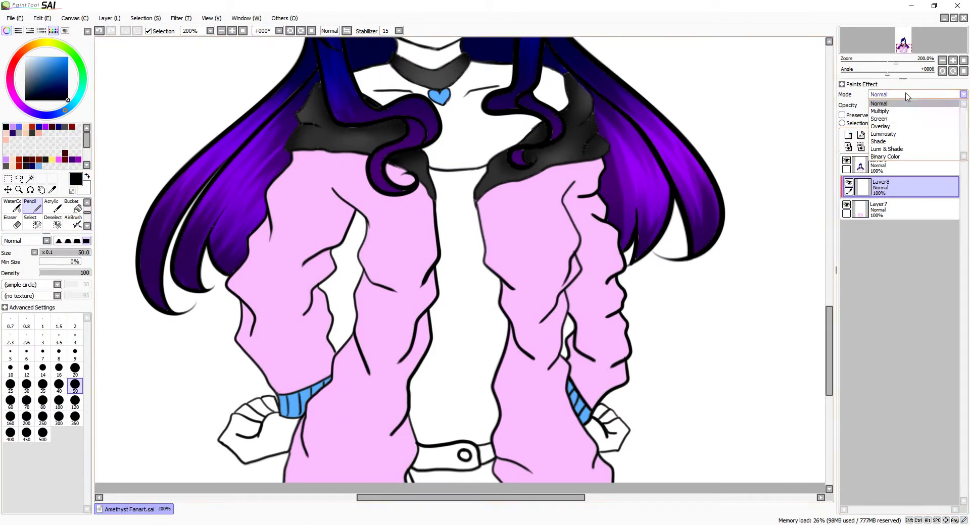
{"action": "left_click", "coordinate": [880, 127]}
{"action": "left_click_drag", "start_coordinate": [317, 259], "coordinate": [332, 276]}
{"action": "mouse_move", "coordinate": [332, 355]}
{"action": "left_mouse_down"}
{"action": "mouse_move", "coordinate": [291, 444]}
{"action": "mouse_move", "coordinate": [305, 459]}
{"action": "left_mouse_up"}
{"action": "left_click_drag", "start_coordinate": [410, 406], "coordinate": [402, 429]}
{"action": "mouse_move", "coordinate": [366, 367]}
{"action": "left_mouse_down"}
{"action": "mouse_move", "coordinate": [349, 344]}
{"action": "mouse_move", "coordinate": [361, 294]}
{"action": "left_mouse_up"}
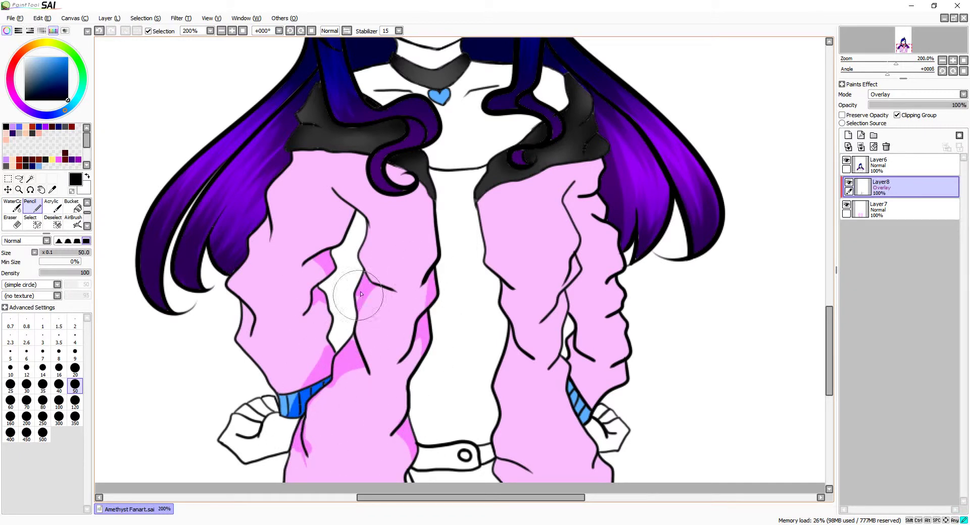
{"action": "mouse_move", "coordinate": [402, 164]}
{"action": "left_mouse_down"}
{"action": "mouse_move", "coordinate": [376, 164]}
{"action": "mouse_move", "coordinate": [439, 218]}
{"action": "mouse_move", "coordinate": [398, 174]}
{"action": "mouse_move", "coordinate": [339, 246]}
{"action": "mouse_move", "coordinate": [346, 222]}
{"action": "mouse_move", "coordinate": [254, 236]}
{"action": "mouse_move", "coordinate": [248, 322]}
{"action": "left_mouse_up"}
{"action": "mouse_move", "coordinate": [563, 243]}
{"action": "left_mouse_down"}
{"action": "mouse_move", "coordinate": [579, 190]}
{"action": "mouse_move", "coordinate": [603, 163]}
{"action": "mouse_move", "coordinate": [562, 173]}
{"action": "mouse_move", "coordinate": [580, 387]}
{"action": "left_mouse_up"}
Step: Soften the jacket shading with the WaterColor brush, then add and blend a second black shading pass on the left sleeve
{"action": "left_click", "coordinate": [12, 206]}
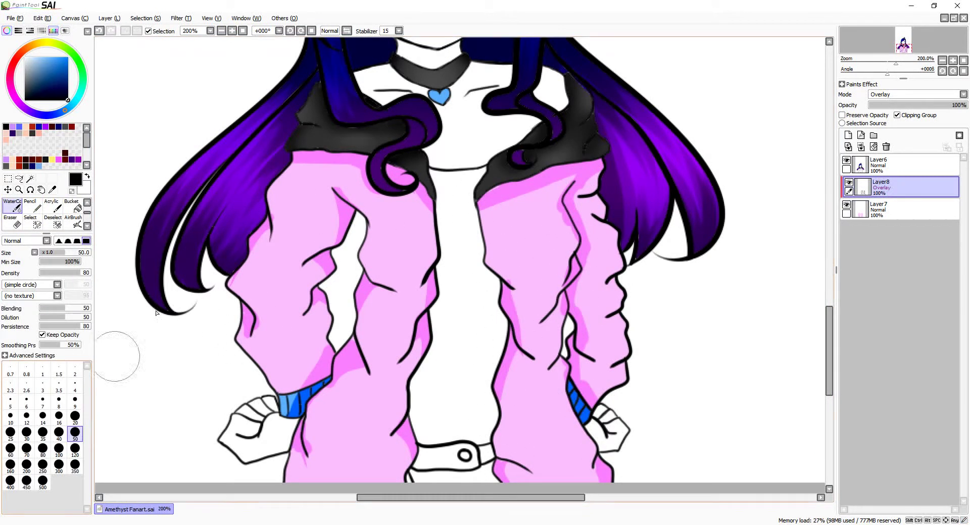
{"action": "mouse_move", "coordinate": [237, 303]}
{"action": "left_mouse_down"}
{"action": "mouse_move", "coordinate": [308, 371]}
{"action": "mouse_move", "coordinate": [365, 348]}
{"action": "mouse_move", "coordinate": [339, 211]}
{"action": "mouse_move", "coordinate": [426, 229]}
{"action": "mouse_move", "coordinate": [401, 258]}
{"action": "mouse_move", "coordinate": [410, 197]}
{"action": "mouse_move", "coordinate": [578, 193]}
{"action": "mouse_move", "coordinate": [566, 317]}
{"action": "mouse_move", "coordinate": [517, 331]}
{"action": "left_mouse_up"}
{"action": "left_click", "coordinate": [30, 206]}
{"action": "mouse_move", "coordinate": [241, 347]}
{"action": "left_mouse_down"}
{"action": "mouse_move", "coordinate": [248, 320]}
{"action": "mouse_move", "coordinate": [348, 205]}
{"action": "left_mouse_up"}
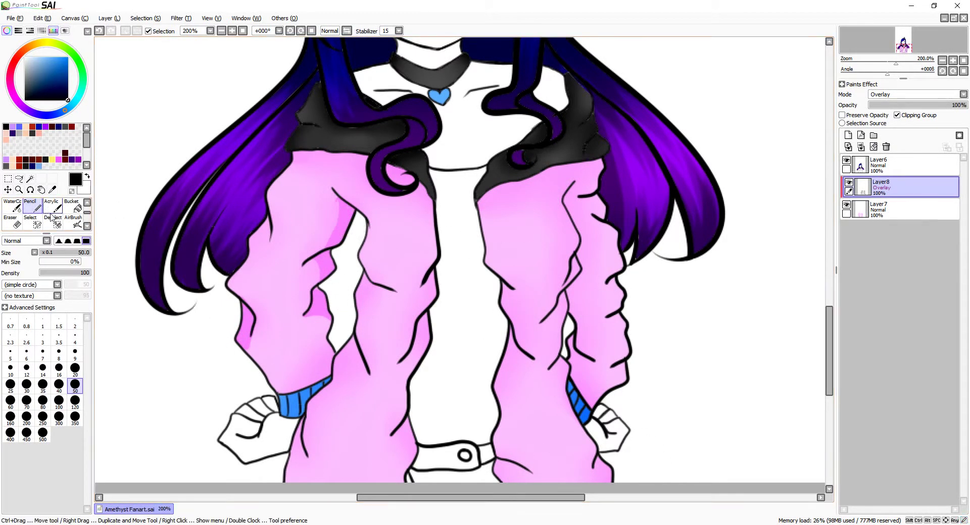
{"action": "left_click", "coordinate": [13, 206]}
{"action": "left_click_drag", "start_coordinate": [323, 276], "coordinate": [331, 192]}
Step: Paint black Pencil shading along the middle inner edge of the right front panel and soften it with WaterColor
{"action": "left_click", "coordinate": [30, 206]}
{"action": "left_click_drag", "start_coordinate": [507, 285], "coordinate": [516, 347]}
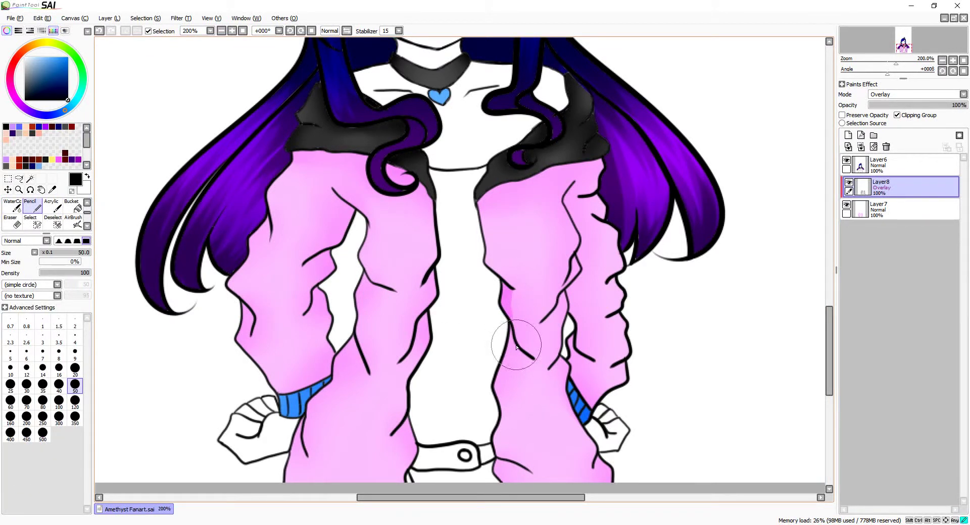
{"action": "left_click", "coordinate": [12, 206]}
{"action": "left_click_drag", "start_coordinate": [510, 392], "coordinate": [507, 301]}
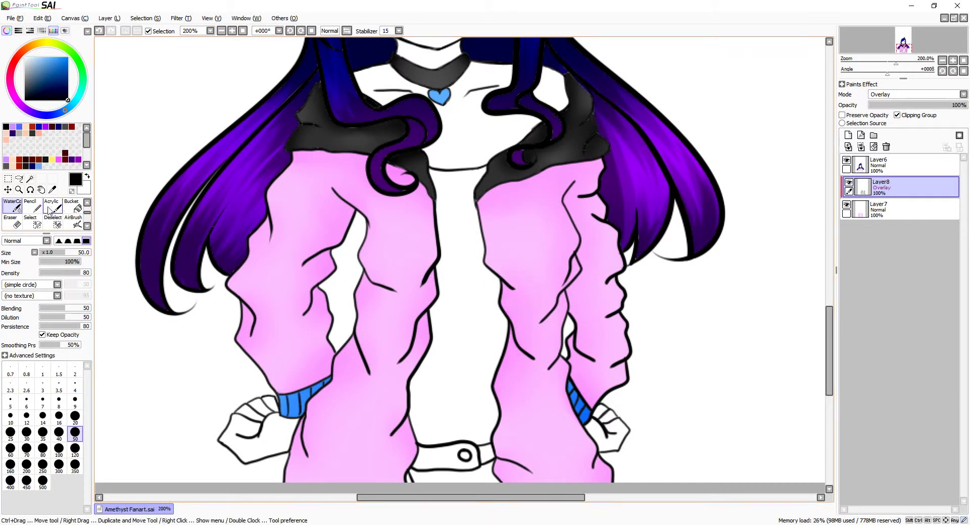
Step: Paint black Pencil shading along the lower edges of both front jacket panels and blend it with the WaterColor brush
{"action": "left_click", "coordinate": [31, 206]}
{"action": "left_click_drag", "start_coordinate": [498, 376], "coordinate": [503, 457]}
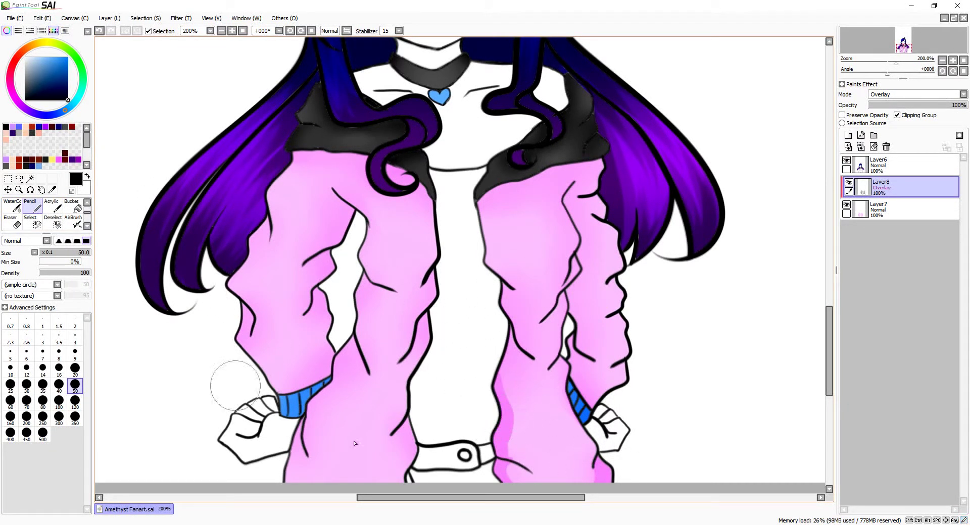
{"action": "left_click_drag", "start_coordinate": [404, 477], "coordinate": [391, 429]}
{"action": "left_click_drag", "start_coordinate": [305, 480], "coordinate": [301, 417]}
{"action": "left_click_drag", "start_coordinate": [302, 454], "coordinate": [299, 399]}
{"action": "left_click", "coordinate": [13, 206]}
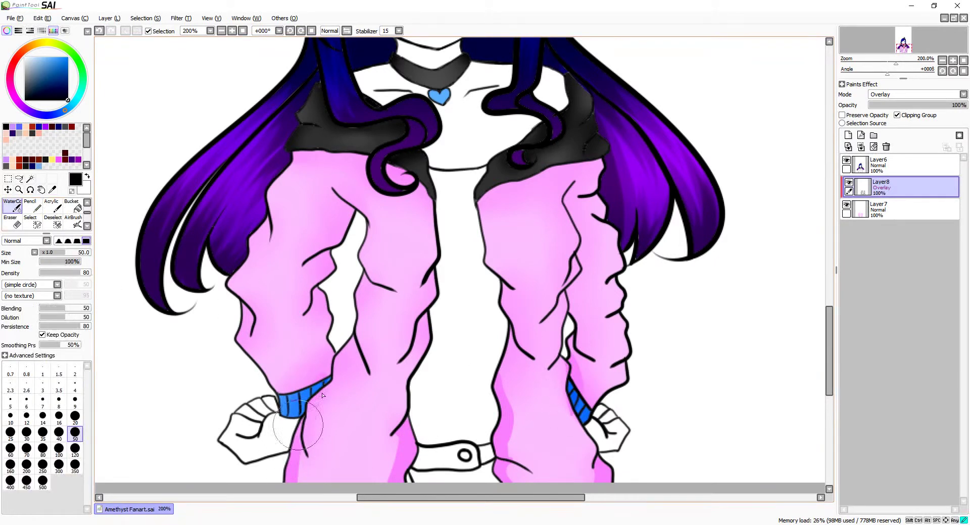
{"action": "left_click_drag", "start_coordinate": [303, 477], "coordinate": [301, 412]}
{"action": "left_click_drag", "start_coordinate": [391, 482], "coordinate": [386, 439]}
{"action": "left_click_drag", "start_coordinate": [505, 454], "coordinate": [513, 381]}
{"action": "left_click_drag", "start_coordinate": [555, 485], "coordinate": [570, 416]}
Step: Shade the outer edge of the right sleeve with the black Pencil and switch to the WaterColor brush for blending
{"action": "left_click", "coordinate": [31, 206]}
{"action": "left_click_drag", "start_coordinate": [600, 214], "coordinate": [614, 267]}
{"action": "mouse_move", "coordinate": [618, 316]}
{"action": "left_mouse_down"}
{"action": "mouse_move", "coordinate": [622, 386]}
{"action": "mouse_move", "coordinate": [599, 401]}
{"action": "left_mouse_up"}
{"action": "left_click", "coordinate": [12, 206]}
Step: Merge the jacket layers into the artwork and fill the shirt with very light blue on a new layer beneath
{"action": "key", "text": "ctrl+minus"}
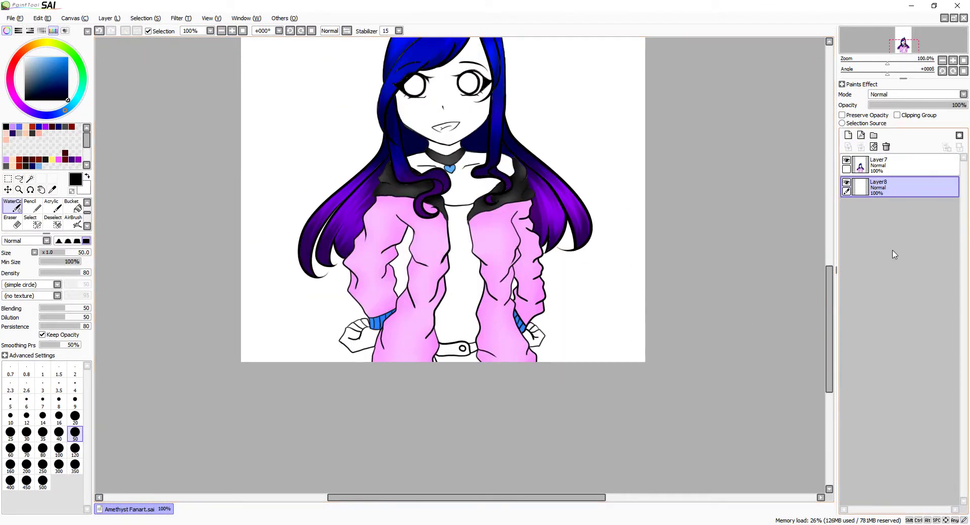
{"action": "scroll", "coordinate": [856, 357], "scroll_direction": "up", "scroll_amount": 5}
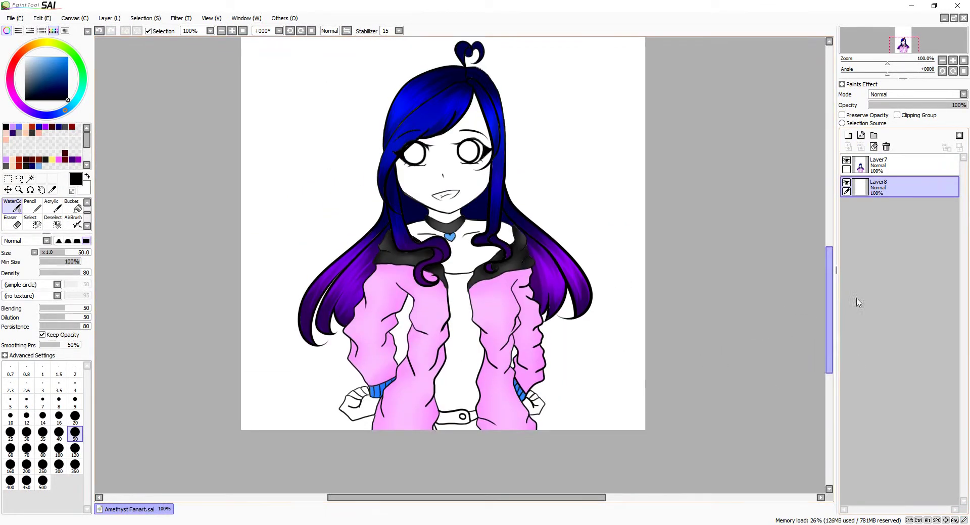
{"action": "left_click_drag", "start_coordinate": [870, 164], "coordinate": [871, 188]}
{"action": "left_click", "coordinate": [72, 207]}
{"action": "left_click", "coordinate": [33, 57]}
{"action": "left_click", "coordinate": [449, 378]}
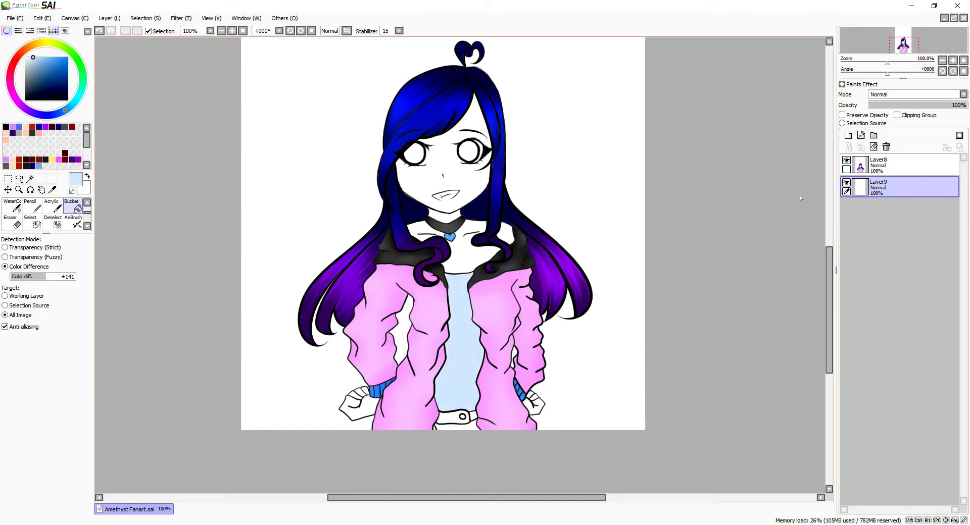
Step: Add a clipped Layer10 in Overlay mode, paint black Pencil shading on the shirt and soften it with WaterColor
{"action": "left_click", "coordinate": [848, 135]}
{"action": "left_click", "coordinate": [897, 115]}
{"action": "left_click", "coordinate": [914, 94]}
{"action": "left_click", "coordinate": [30, 207]}
{"action": "scroll", "coordinate": [455, 303], "scroll_direction": "up", "scroll_amount": 2}
{"action": "left_click_drag", "start_coordinate": [462, 333], "coordinate": [446, 390]}
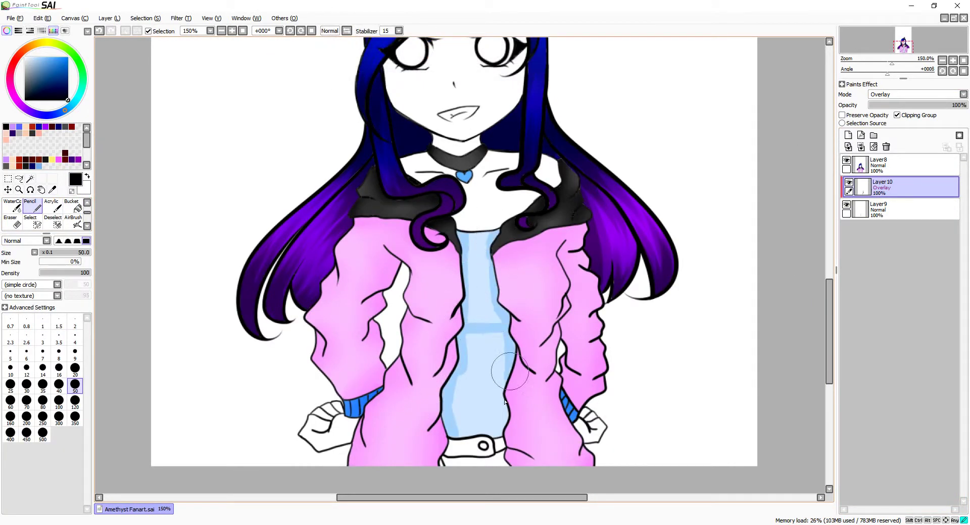
{"action": "left_click_drag", "start_coordinate": [510, 361], "coordinate": [482, 347]}
{"action": "left_click", "coordinate": [12, 207]}
{"action": "left_click_drag", "start_coordinate": [467, 253], "coordinate": [515, 357]}
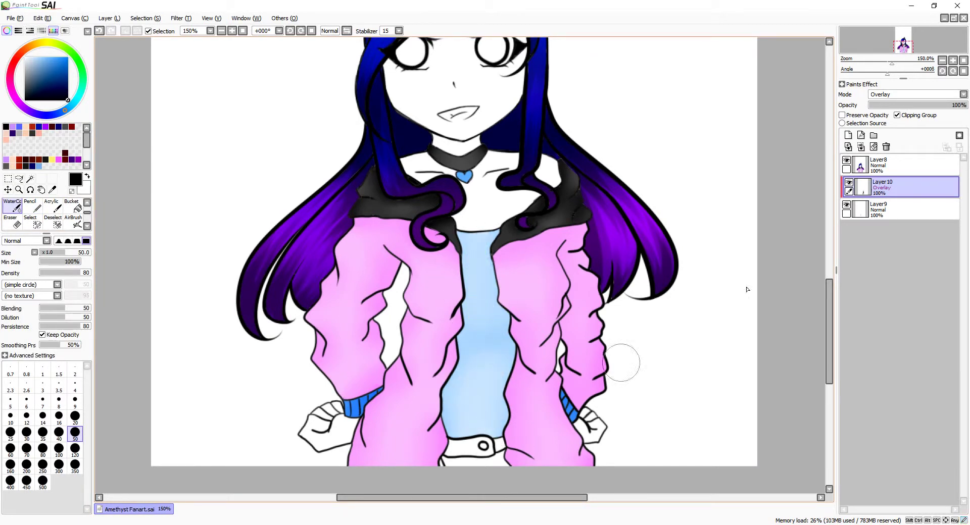
Step: Undo the shirt's shading and fill and the merge of the jacket layers
{"action": "key", "text": "ctrl+z"}
{"action": "key", "text": "ctrl+z"}
{"action": "key", "text": "ctrl+z"}
{"action": "key", "text": "ctrl+z"}
{"action": "key", "text": "ctrl+z"}
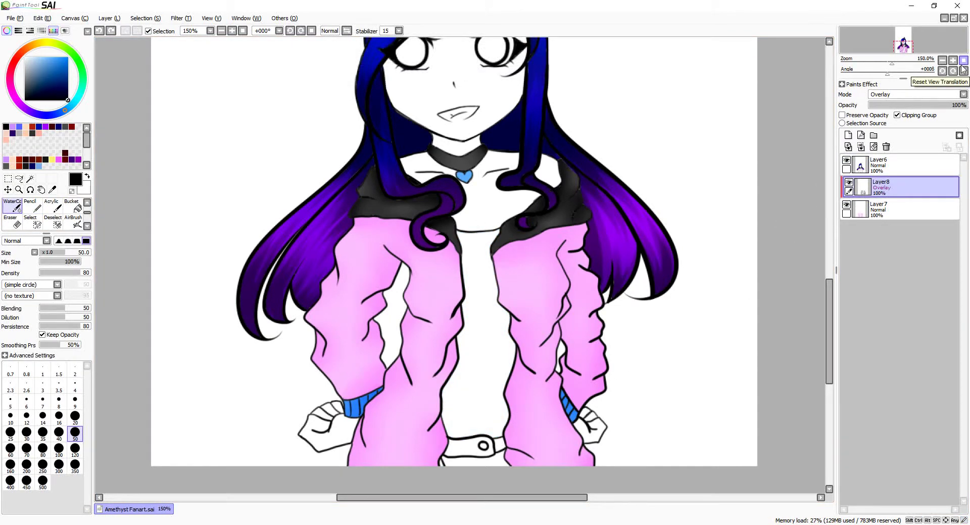
Step: Add a clipped Layer9 in Overlay mode and paint long white Pencil highlights down the sleeves and front panels
{"action": "key", "text": "ctrl+shift+n"}
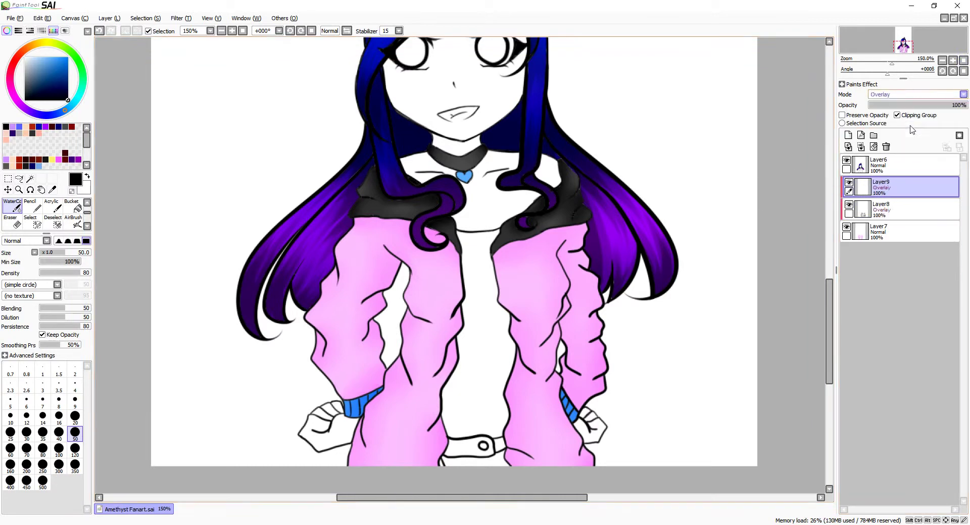
{"action": "key", "text": "x"}
{"action": "key", "text": "n"}
{"action": "left_click_drag", "start_coordinate": [345, 256], "coordinate": [352, 354]}
{"action": "left_click_drag", "start_coordinate": [429, 287], "coordinate": [407, 435]}
{"action": "left_click_drag", "start_coordinate": [524, 274], "coordinate": [541, 448]}
{"action": "left_click_drag", "start_coordinate": [594, 281], "coordinate": [598, 331]}
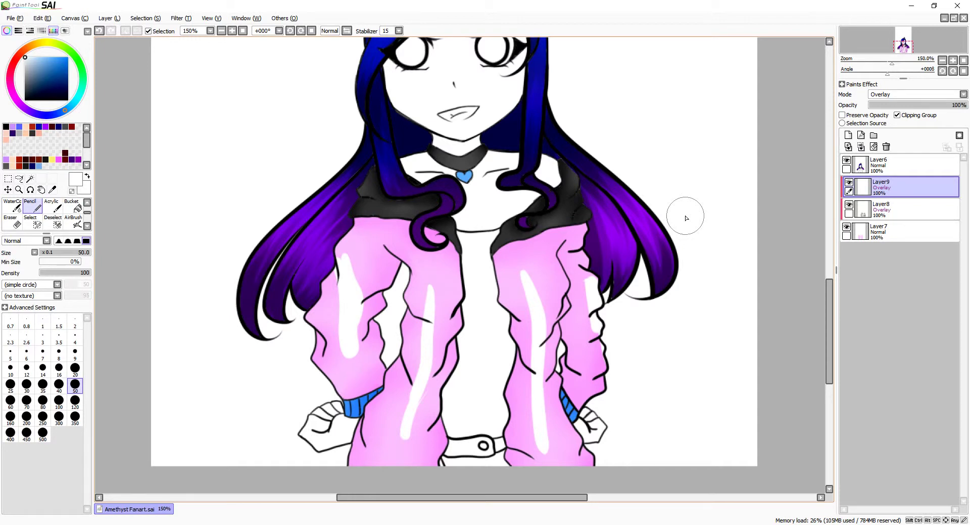
Step: Soften the white highlights on the sleeves and front panels with the WaterColor brush
{"action": "key", "text": "c"}
{"action": "left_click_drag", "start_coordinate": [346, 257], "coordinate": [354, 353]}
{"action": "left_click_drag", "start_coordinate": [429, 287], "coordinate": [406, 434]}
{"action": "left_click_drag", "start_coordinate": [525, 275], "coordinate": [541, 447]}
{"action": "left_click_drag", "start_coordinate": [594, 280], "coordinate": [599, 333]}
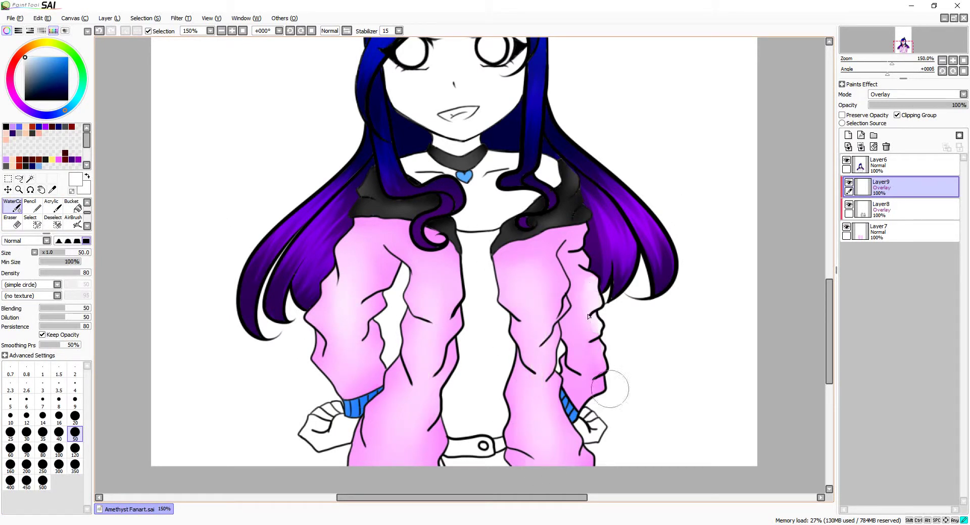
Step: Merge the jacket layers into the artwork and fill the shirt with very light blue on a new Layer8 beneath
{"action": "key", "text": "ctrl+e"}
{"action": "key", "text": "ctrl+e"}
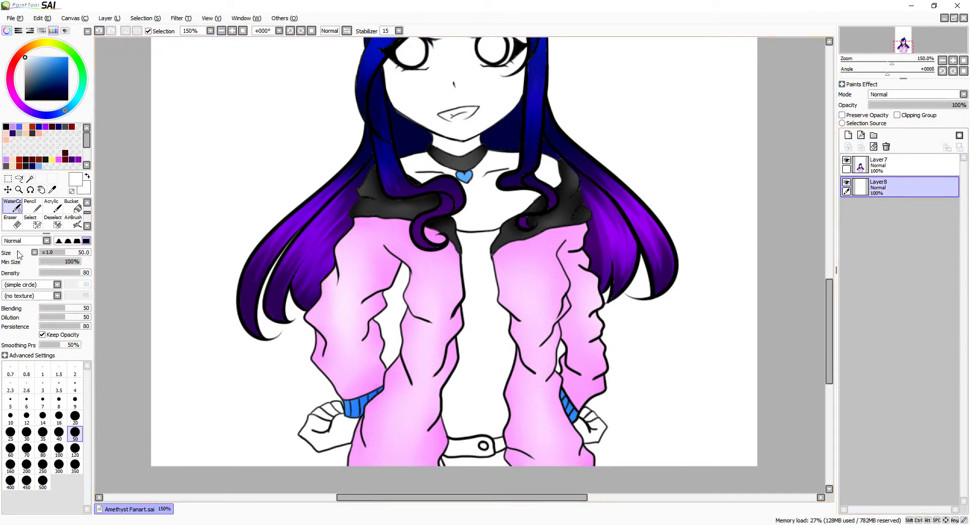
{"action": "left_click", "coordinate": [71, 207]}
{"action": "left_click", "coordinate": [475, 329]}
Step: Add two clipped Overlay layers above the shirt, then paint black Pencil shading on Layer9 and soften it with WaterColor
{"action": "left_click", "coordinate": [848, 136]}
{"action": "left_click", "coordinate": [914, 95]}
{"action": "left_click", "coordinate": [897, 115]}
{"action": "left_click", "coordinate": [30, 207]}
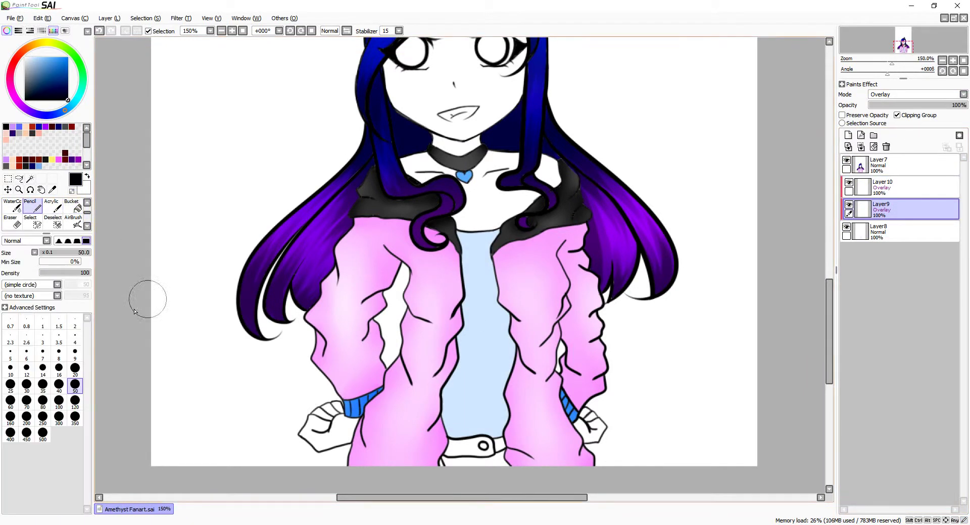
{"action": "mouse_move", "coordinate": [470, 232]}
{"action": "left_mouse_down"}
{"action": "mouse_move", "coordinate": [466, 278]}
{"action": "mouse_move", "coordinate": [460, 337]}
{"action": "mouse_move", "coordinate": [495, 279]}
{"action": "mouse_move", "coordinate": [500, 439]}
{"action": "left_mouse_up"}
{"action": "mouse_move", "coordinate": [473, 340]}
{"action": "left_mouse_down"}
{"action": "mouse_move", "coordinate": [495, 341]}
{"action": "mouse_move", "coordinate": [500, 386]}
{"action": "left_mouse_up"}
{"action": "key", "text": "c"}
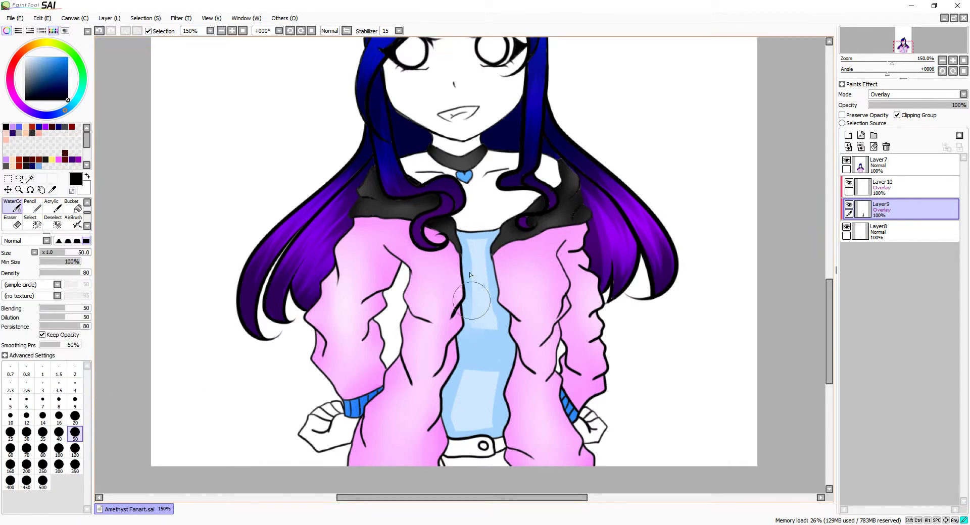
{"action": "left_click_drag", "start_coordinate": [470, 237], "coordinate": [504, 350]}
Step: Paint white Pencil highlights on the shirt's chest and lower part on Layer10 and blend them with WaterColor
{"action": "left_click", "coordinate": [889, 186]}
{"action": "key", "text": "n"}
{"action": "key", "text": "x"}
{"action": "left_click_drag", "start_coordinate": [477, 272], "coordinate": [482, 301]}
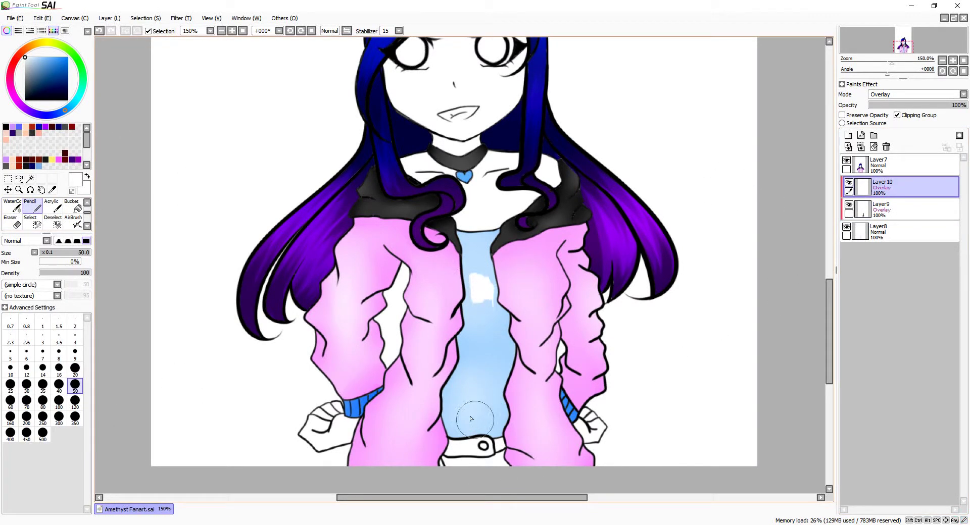
{"action": "mouse_move", "coordinate": [462, 384]}
{"action": "left_mouse_down"}
{"action": "mouse_move", "coordinate": [456, 412]}
{"action": "mouse_move", "coordinate": [488, 397]}
{"action": "left_mouse_up"}
{"action": "key", "text": "c"}
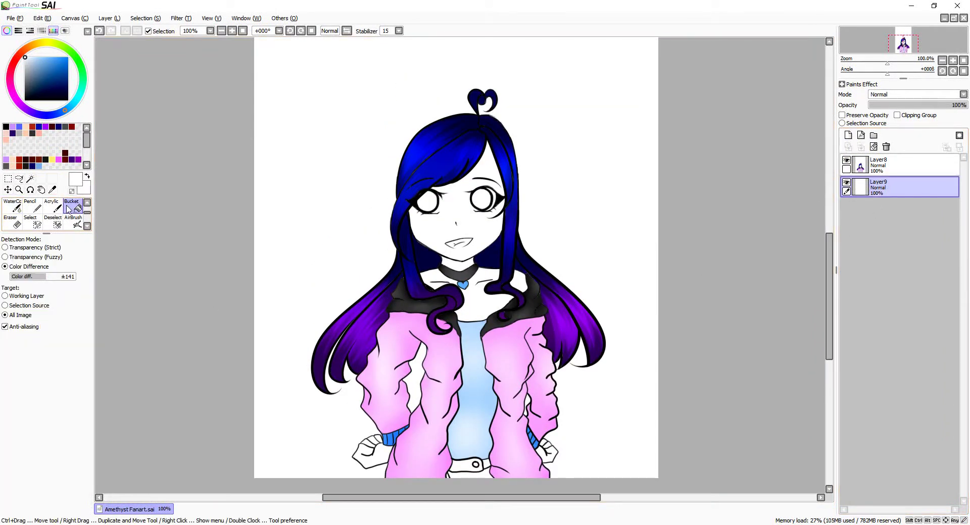
Step: Set up a new Layer10 above the merged artwork in Overlay mode, clipped to the layer below
{"action": "left_click", "coordinate": [963, 95]}
{"action": "left_click", "coordinate": [882, 121]}
{"action": "left_click", "coordinate": [897, 115]}
{"action": "key", "text": "ctrl+plus"}
Step: Try painting white Pencil highlight streaks on the purple hair lengths
{"action": "left_click_drag", "start_coordinate": [364, 306], "coordinate": [399, 374]}
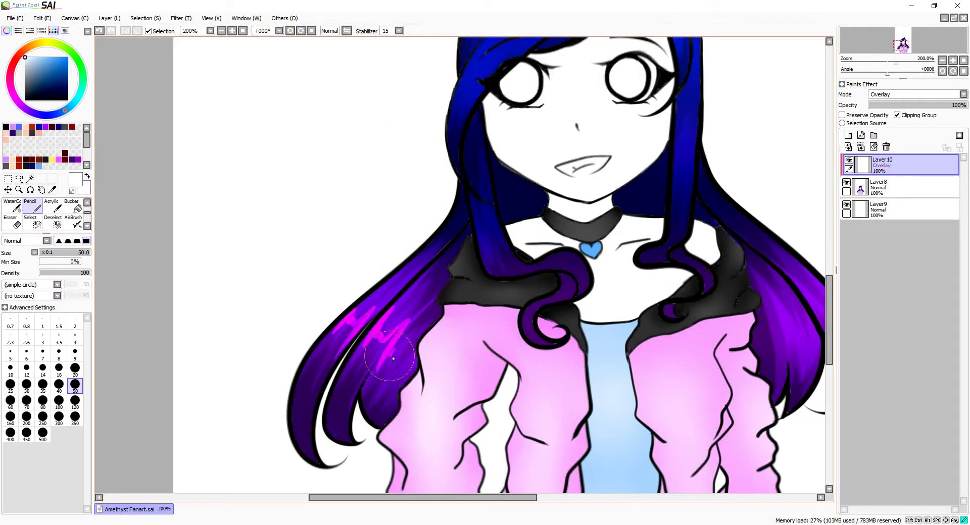
{"action": "left_click_drag", "start_coordinate": [373, 343], "coordinate": [411, 399]}
{"action": "key", "text": "ctrl+plus"}
{"action": "key", "text": "ctrl+z"}
{"action": "key", "text": "ctrl+z"}
Step: Paint thin white highlight streaks along the purple lengths and blue front strands of the hair with the size 3.5 Acrylic brush
{"action": "left_click", "coordinate": [51, 204]}
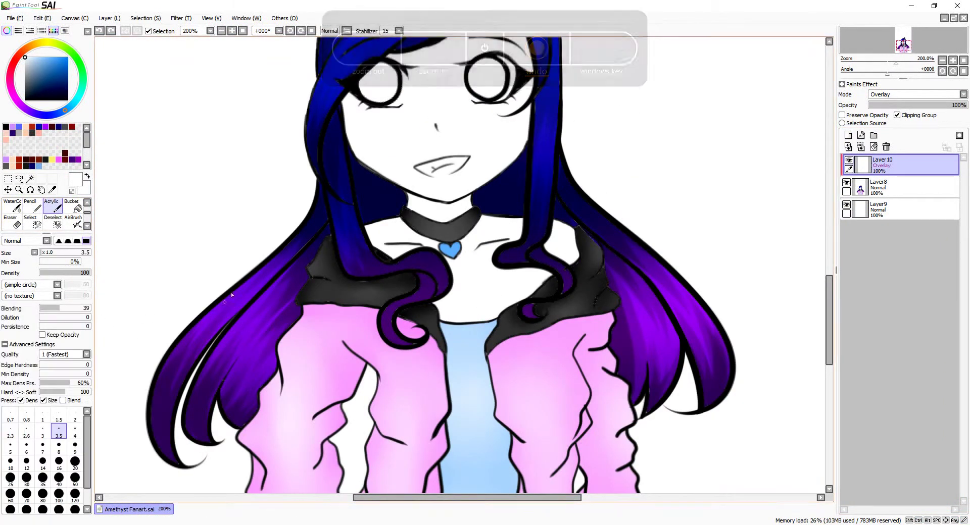
{"action": "left_click_drag", "start_coordinate": [230, 305], "coordinate": [250, 349]}
{"action": "scroll", "coordinate": [329, 221], "scroll_direction": "up", "scroll_amount": 3}
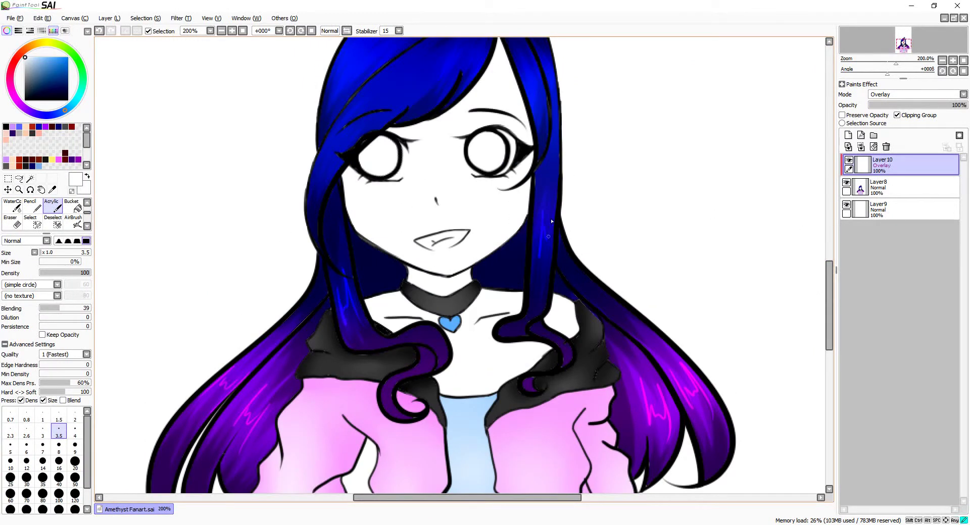
{"action": "scroll", "coordinate": [551, 221], "scroll_direction": "up", "scroll_amount": 4}
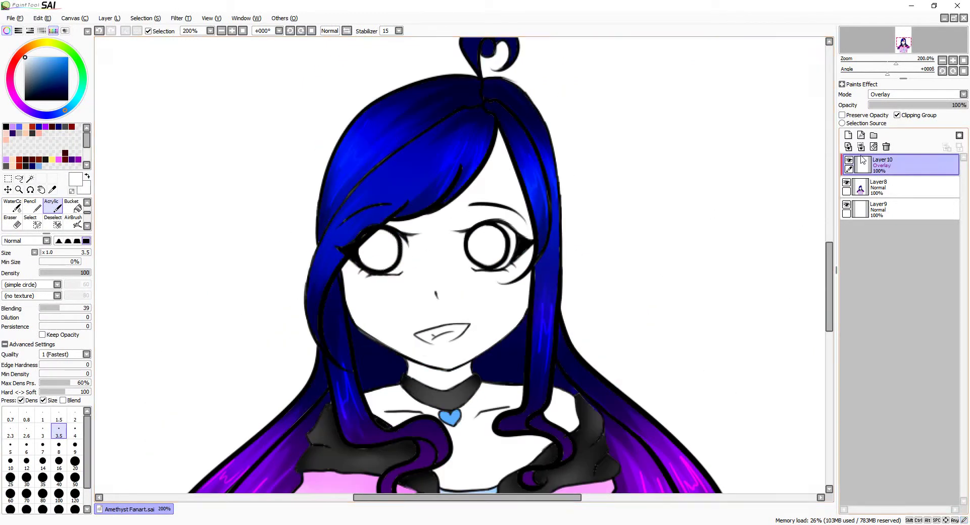
Step: Merge the hair highlights into Layer8 and make the empty Layer9 beneath it active
{"action": "key", "text": "ctrl+minus"}
{"action": "key", "text": "ctrl+e"}
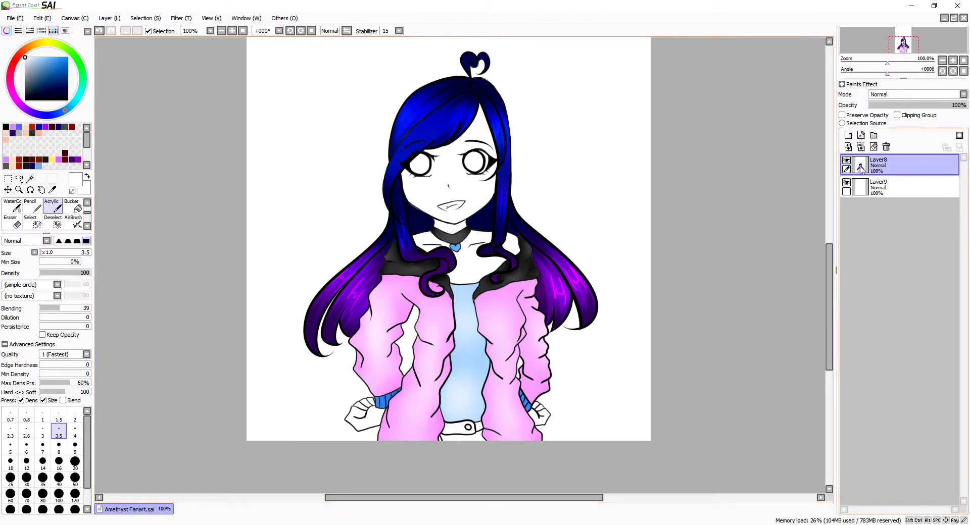
{"action": "left_click", "coordinate": [849, 187]}
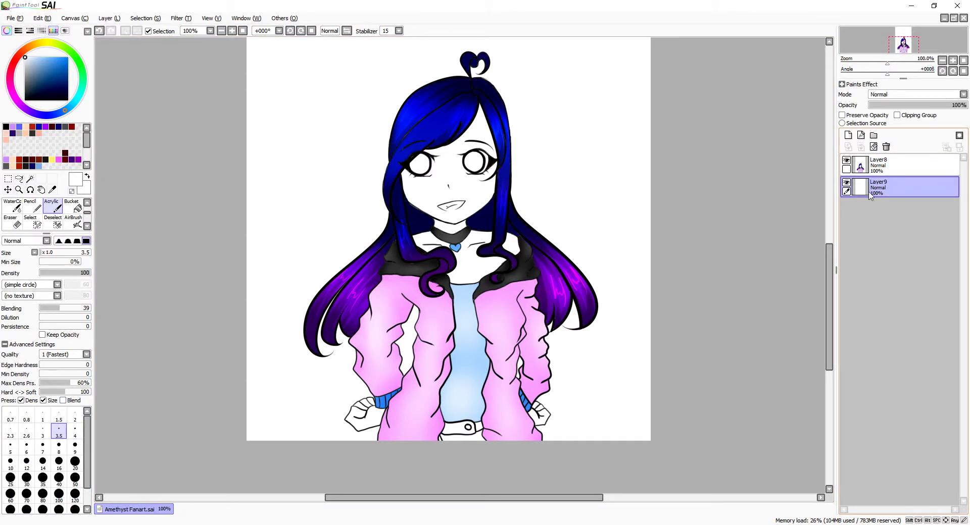
Step: Fill the pants with dark gray and the belt with medium gray using the Bucket
{"action": "scroll", "coordinate": [805, 300], "scroll_direction": "up", "scroll_amount": 1}
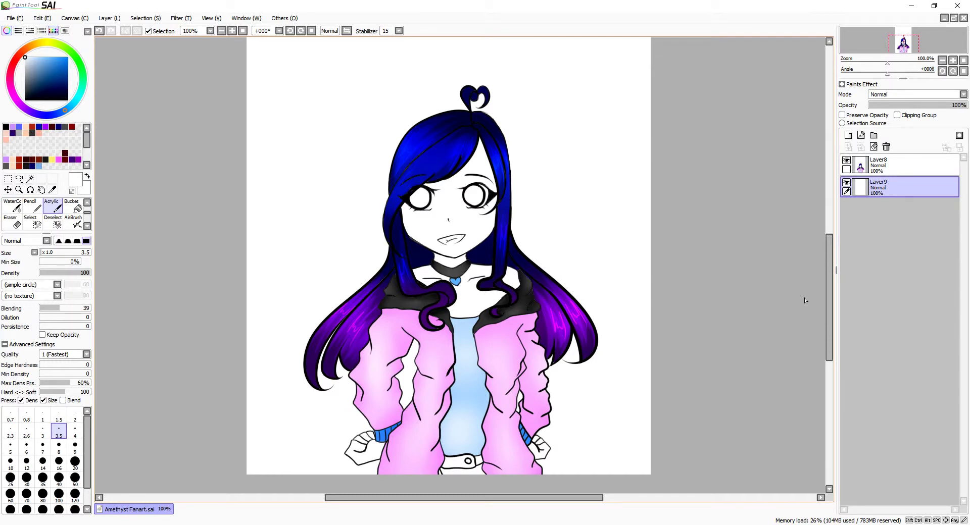
{"action": "left_click", "coordinate": [72, 205]}
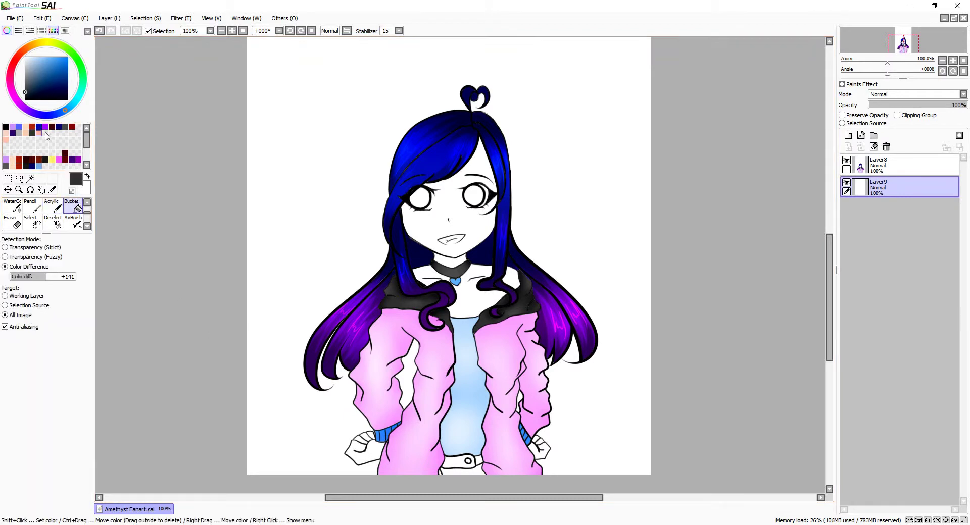
{"action": "left_click", "coordinate": [461, 471]}
{"action": "left_click", "coordinate": [477, 464]}
{"action": "key", "text": "ctrl+z"}
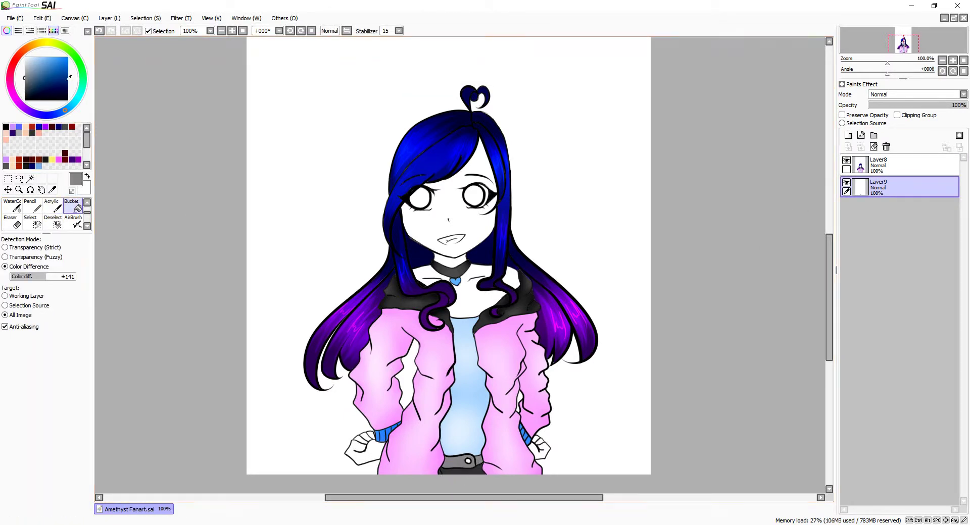
Step: Add a clipped Layer10 in Overlay mode, paint black Pencil shading on the belt and pants, and soften it with WaterColor
{"action": "key", "text": "ctrl+shift+n"}
{"action": "key", "text": "n"}
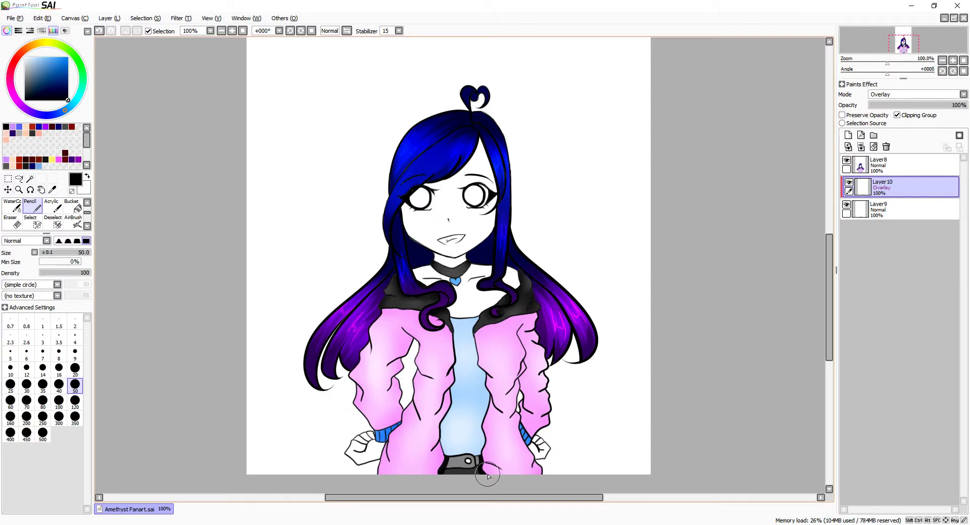
{"action": "key", "text": "c"}
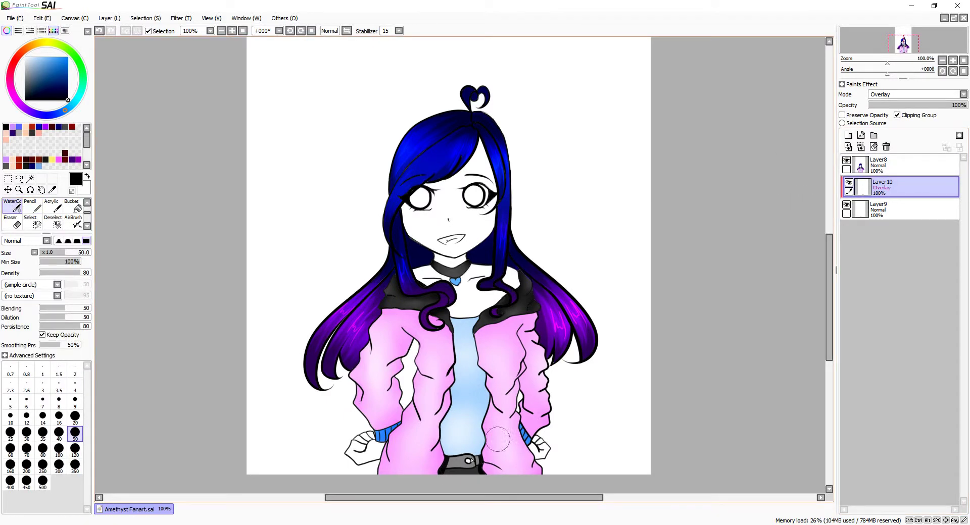
Step: Add a clipped Layer11 in Overlay mode and paint a white Pencil highlight on the belt
{"action": "key", "text": "ctrl+shift+n"}
{"action": "key", "text": "x"}
{"action": "key", "text": "e"}
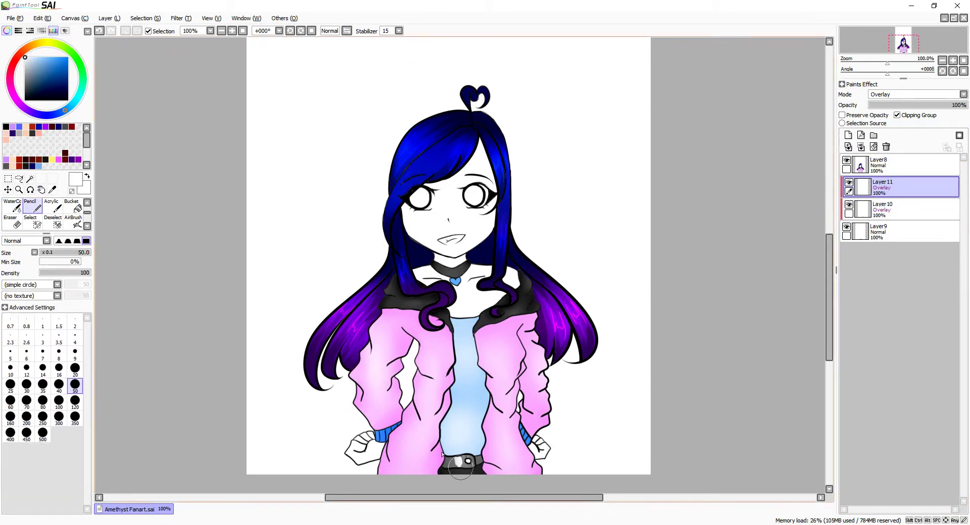
Step: Merge the belt and pants layers and fill the hands, neck, chest and face with peach on a new Layer10 using the Bucket
{"action": "key", "text": "c"}
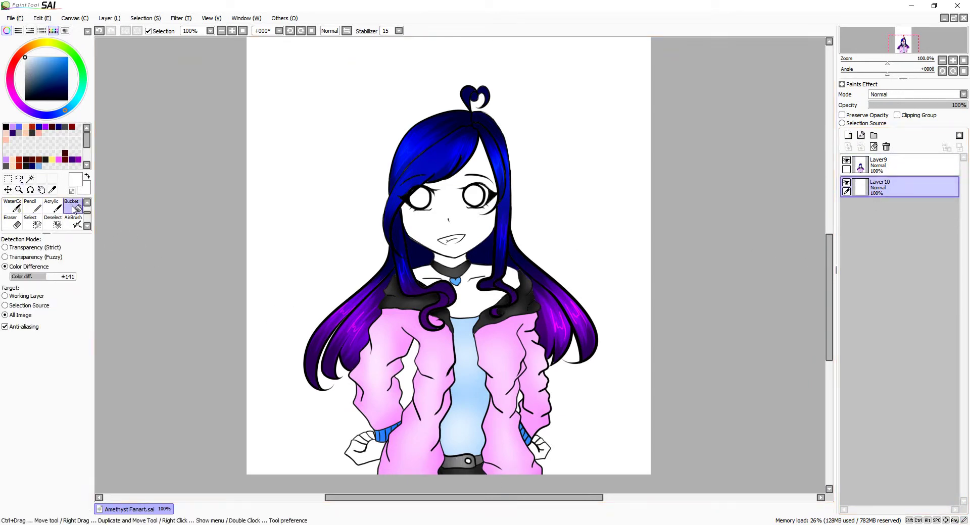
{"action": "left_click", "coordinate": [540, 443]}
{"action": "left_click", "coordinate": [474, 293]}
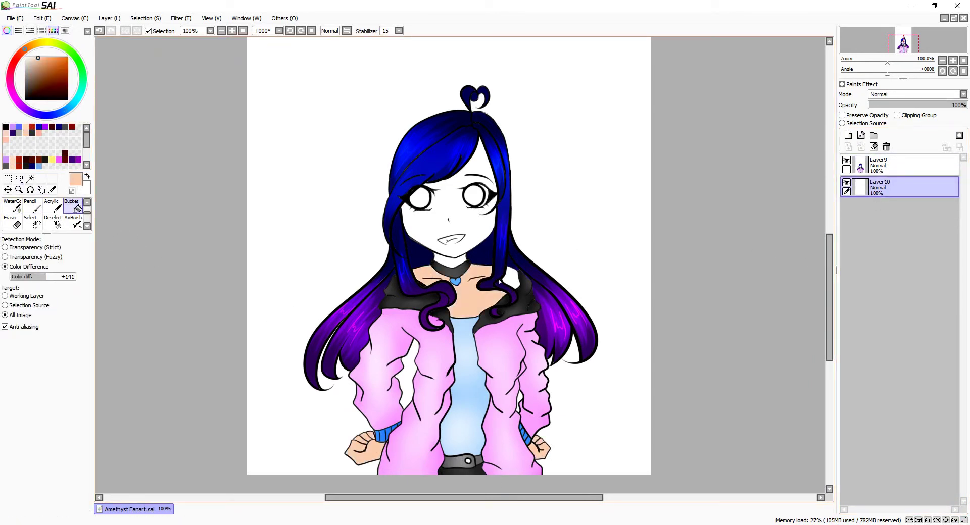
{"action": "left_click", "coordinate": [447, 222]}
Step: Add Layer11 above the skin layer and paint the whites around both irises with the Acrylic brush, enlarged to size 9
{"action": "key", "text": "ctrl+plus"}
{"action": "key", "text": "ctrl+shift+n"}
{"action": "key", "text": "x"}
{"action": "left_click", "coordinate": [51, 204]}
{"action": "key", "text": "ctrl+plus"}
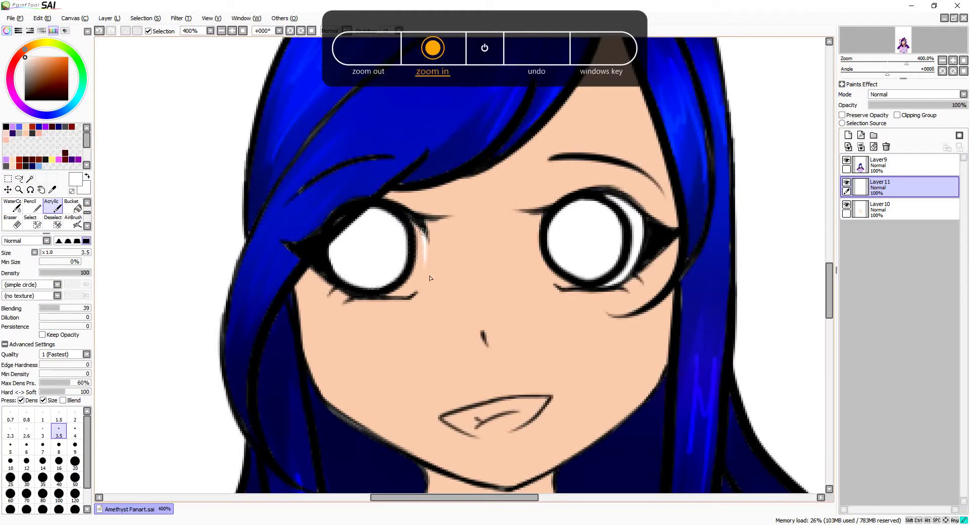
{"action": "left_click_drag", "start_coordinate": [427, 237], "coordinate": [414, 292]}
{"action": "key", "text": "bracketright"}
{"action": "key", "text": "bracketright"}
{"action": "key", "text": "bracketright"}
{"action": "key", "text": "bracketright"}
{"action": "key", "text": "bracketright"}
{"action": "key", "text": "bracketright"}
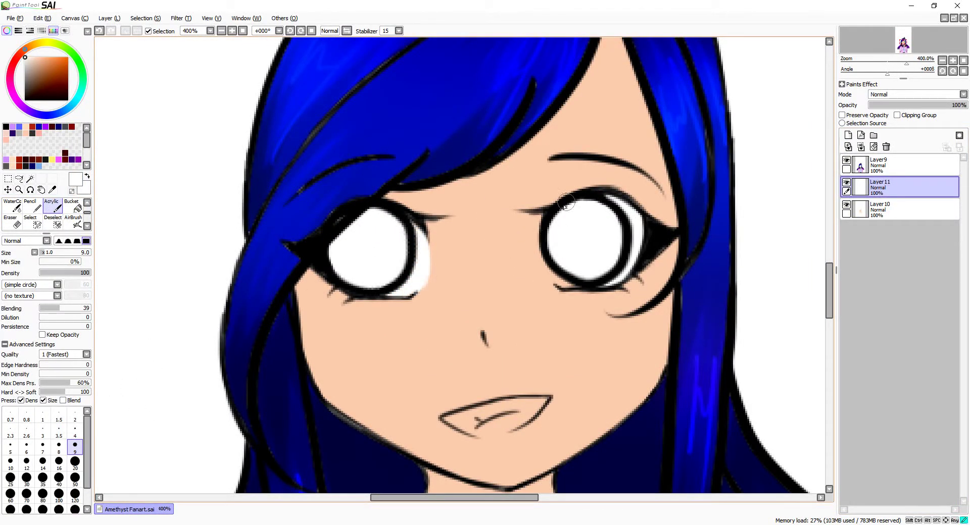
Step: Add Layer12 beneath the skin layer and cover the whole background in medium gray with the Acrylic brush at size 350
{"action": "key", "text": "ctrl+minus"}
{"action": "key", "text": "ctrl+minus"}
{"action": "key", "text": "ctrl+minus"}
{"action": "key", "text": "ctrl+shift+n"}
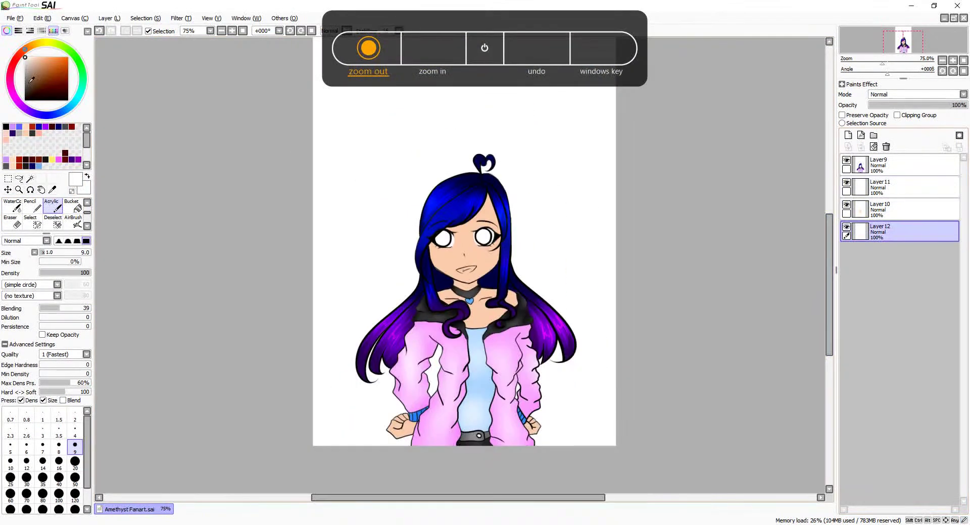
{"action": "key", "text": "bracketright"}
{"action": "key", "text": "bracketright"}
{"action": "key", "text": "bracketright"}
{"action": "key", "text": "bracketright"}
{"action": "key", "text": "bracketright"}
{"action": "key", "text": "bracketright"}
{"action": "key", "text": "bracketright"}
{"action": "key", "text": "bracketright"}
{"action": "left_click_drag", "start_coordinate": [530, 75], "coordinate": [563, 378]}
{"action": "key", "text": "ctrl+minus"}
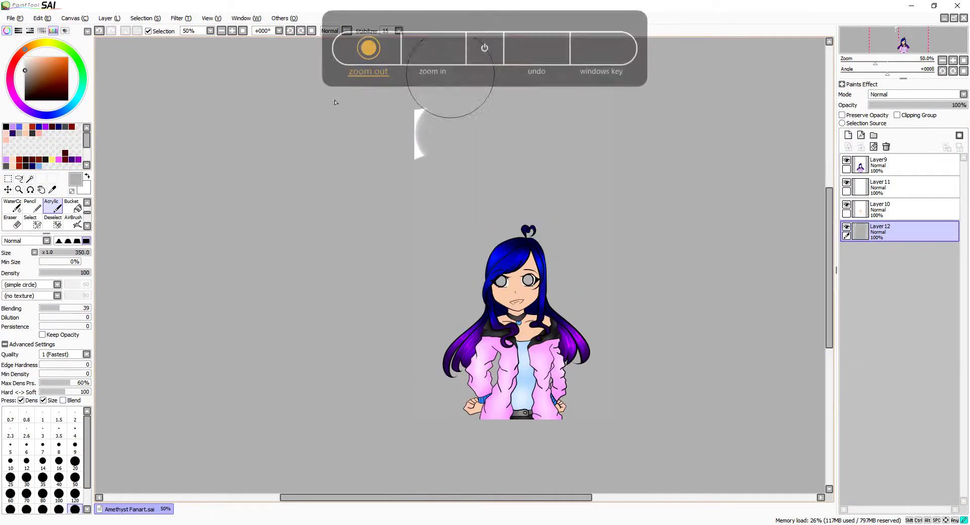
Step: Fill the inside of both eyes with white on Layer11 using the Acrylic brush at size 20
{"action": "key", "text": "Up"}
{"action": "key", "text": "x"}
{"action": "key", "text": "bracketleft"}
{"action": "key", "text": "bracketleft"}
{"action": "key", "text": "bracketleft"}
{"action": "key", "text": "bracketleft"}
{"action": "key", "text": "bracketleft"}
{"action": "key", "text": "bracketleft"}
{"action": "key", "text": "bracketleft"}
{"action": "key", "text": "bracketleft"}
{"action": "key", "text": "bracketleft"}
{"action": "key", "text": "bracketleft"}
{"action": "key", "text": "bracketleft"}
{"action": "key", "text": "bracketleft"}
{"action": "key", "text": "bracketleft"}
{"action": "key", "text": "bracketleft"}
{"action": "key", "text": "bracketleft"}
{"action": "key", "text": "ctrl+plus"}
{"action": "key", "text": "ctrl+plus"}
{"action": "key", "text": "ctrl+plus"}
{"action": "left_click_drag", "start_coordinate": [477, 280], "coordinate": [487, 270]}
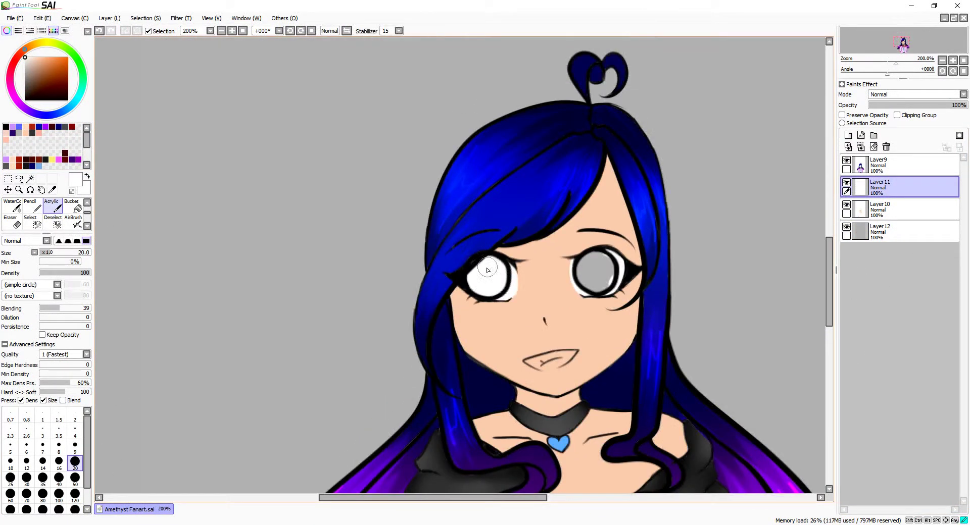
Step: Fill the mouth with white on Layer11 using the Acrylic brush at size 9
{"action": "key", "text": "ctrl+plus"}
{"action": "key", "text": "ctrl+plus"}
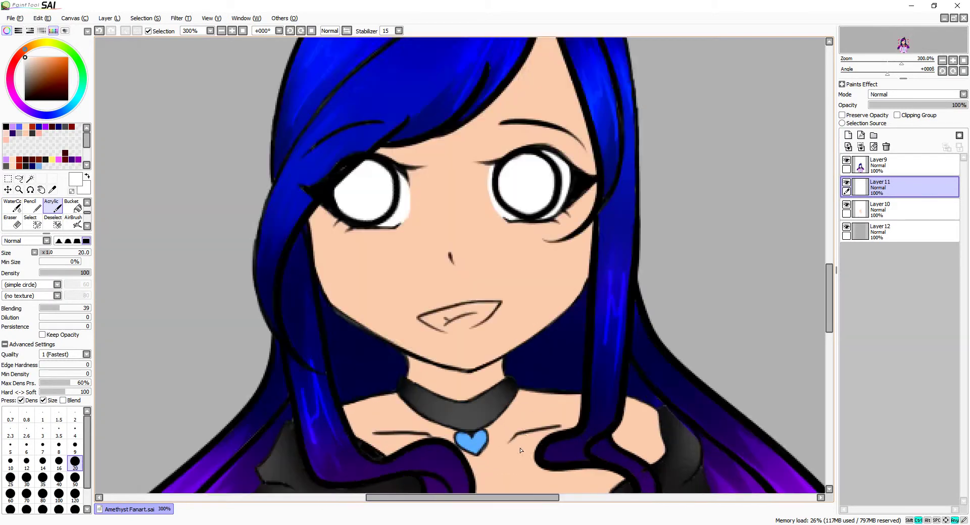
{"action": "key", "text": "bracketleft"}
{"action": "key", "text": "bracketleft"}
{"action": "key", "text": "bracketleft"}
{"action": "key", "text": "bracketleft"}
{"action": "key", "text": "bracketleft"}
{"action": "left_click_drag", "start_coordinate": [369, 288], "coordinate": [440, 305]}
{"action": "mouse_move", "coordinate": [520, 255]}
{"action": "left_mouse_down"}
{"action": "mouse_move", "coordinate": [480, 288]}
{"action": "mouse_move", "coordinate": [430, 305]}
{"action": "mouse_move", "coordinate": [405, 283]}
{"action": "mouse_move", "coordinate": [440, 284]}
{"action": "left_mouse_up"}
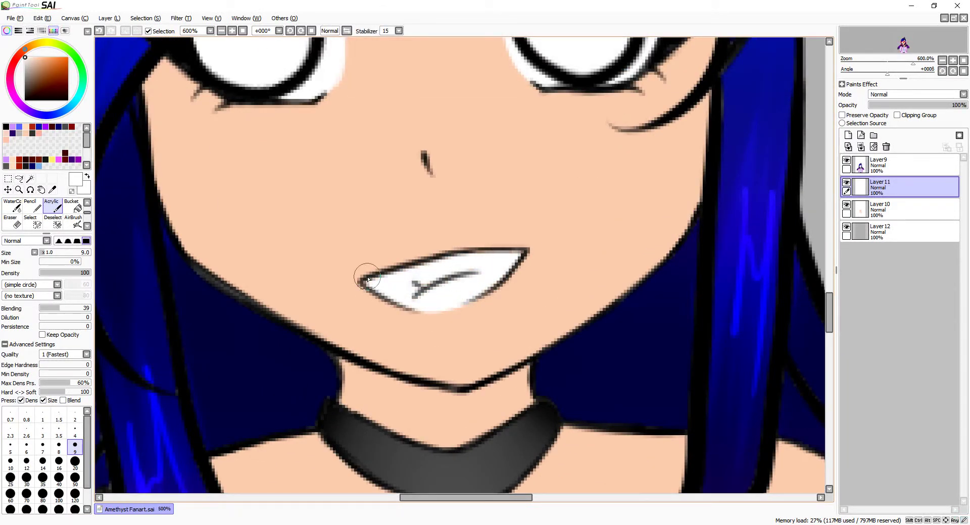
Step: Add a Layer13 clipped to the skin layer and choose the Pencil for shading the skin
{"action": "key", "text": "ctrl+minus"}
{"action": "key", "text": "ctrl+minus"}
{"action": "key", "text": "ctrl+minus"}
{"action": "key", "text": "ctrl+minus"}
{"action": "key", "text": "ctrl+minus"}
{"action": "left_click", "coordinate": [848, 136]}
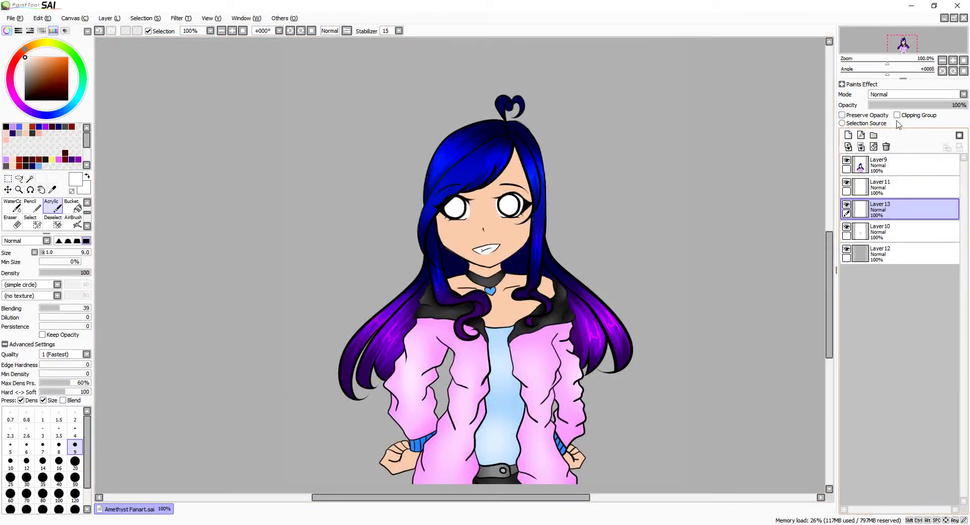
{"action": "left_click", "coordinate": [897, 115]}
{"action": "left_click", "coordinate": [30, 206]}
{"action": "key", "text": "ctrl+plus"}
{"action": "key", "text": "ctrl+plus"}
{"action": "key", "text": "ctrl+plus"}
{"action": "mouse_move", "coordinate": [436, 273]}
{"action": "left_mouse_down"}
{"action": "mouse_move", "coordinate": [468, 298]}
{"action": "mouse_move", "coordinate": [495, 293]}
{"action": "left_mouse_up"}
{"action": "key", "text": "ctrl+z"}
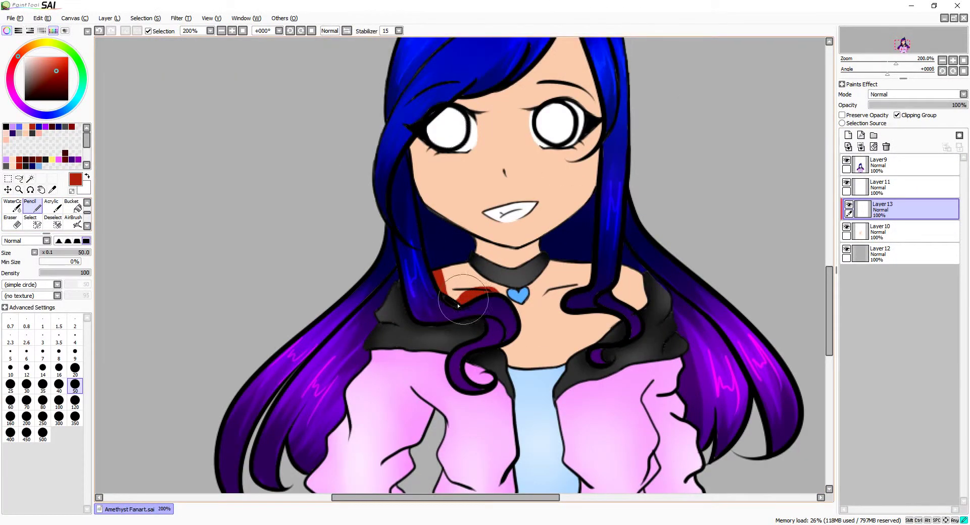
{"action": "key", "text": "ctrl+z"}
Step: Paint dark red Pencil shadows at size 50 on the shoulders, chest edges, around the hair curls and across the neck
{"action": "key", "text": "ctrl+plus"}
{"action": "mouse_move", "coordinate": [404, 242]}
{"action": "left_mouse_down"}
{"action": "mouse_move", "coordinate": [525, 323]}
{"action": "mouse_move", "coordinate": [507, 376]}
{"action": "left_mouse_up"}
{"action": "left_click_drag", "start_coordinate": [596, 367], "coordinate": [507, 384]}
{"action": "left_click_drag", "start_coordinate": [677, 242], "coordinate": [709, 288]}
{"action": "left_click_drag", "start_coordinate": [666, 315], "coordinate": [642, 281]}
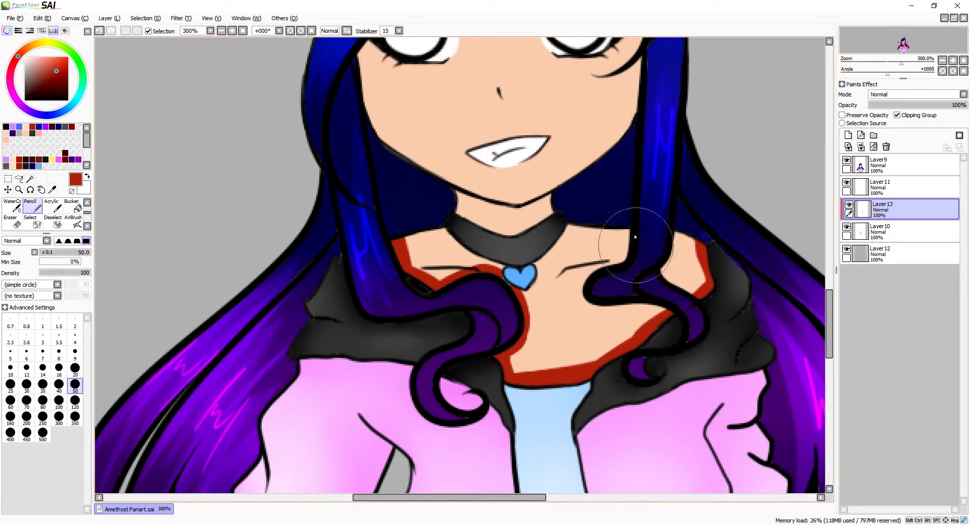
{"action": "left_click_drag", "start_coordinate": [629, 230], "coordinate": [621, 313]}
{"action": "left_click_drag", "start_coordinate": [672, 268], "coordinate": [675, 236]}
{"action": "left_click_drag", "start_coordinate": [460, 200], "coordinate": [535, 215]}
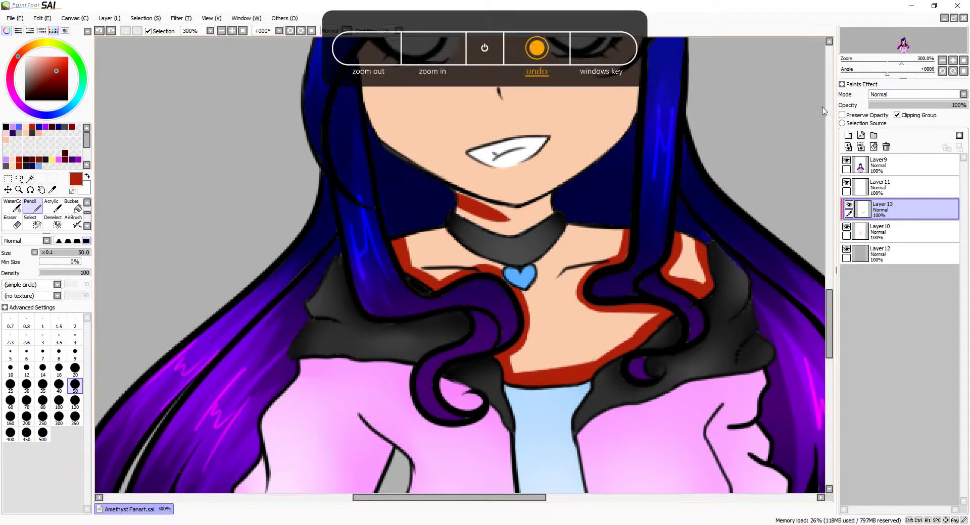
{"action": "key", "text": "ctrl+plus"}
{"action": "left_click_drag", "start_coordinate": [464, 194], "coordinate": [509, 206]}
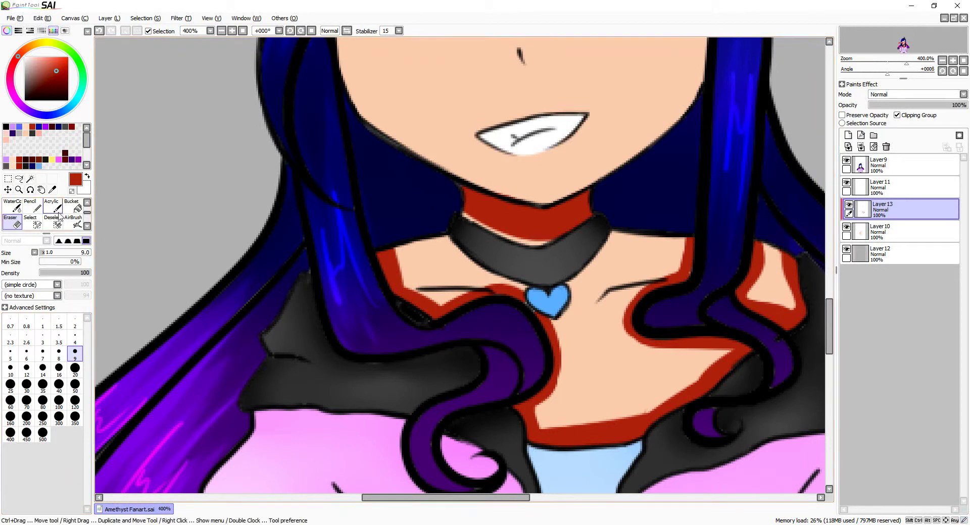
Step: Paint dark red Pencil shadows on the nose, beside the eye and along the forehead under the hair
{"action": "key", "text": "ctrl+minus"}
{"action": "left_click_drag", "start_coordinate": [829, 333], "coordinate": [826, 299]}
{"action": "left_click_drag", "start_coordinate": [414, 286], "coordinate": [419, 304]}
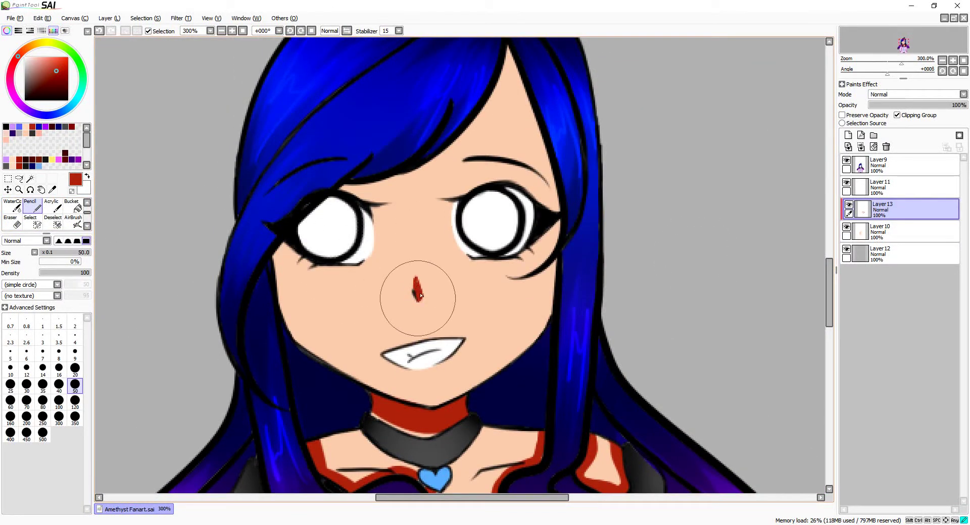
{"action": "left_click_drag", "start_coordinate": [348, 191], "coordinate": [280, 275]}
{"action": "scroll", "coordinate": [487, 96], "scroll_direction": "up", "scroll_amount": 2}
{"action": "left_click_drag", "start_coordinate": [505, 126], "coordinate": [348, 242]}
{"action": "left_click_drag", "start_coordinate": [520, 134], "coordinate": [556, 260]}
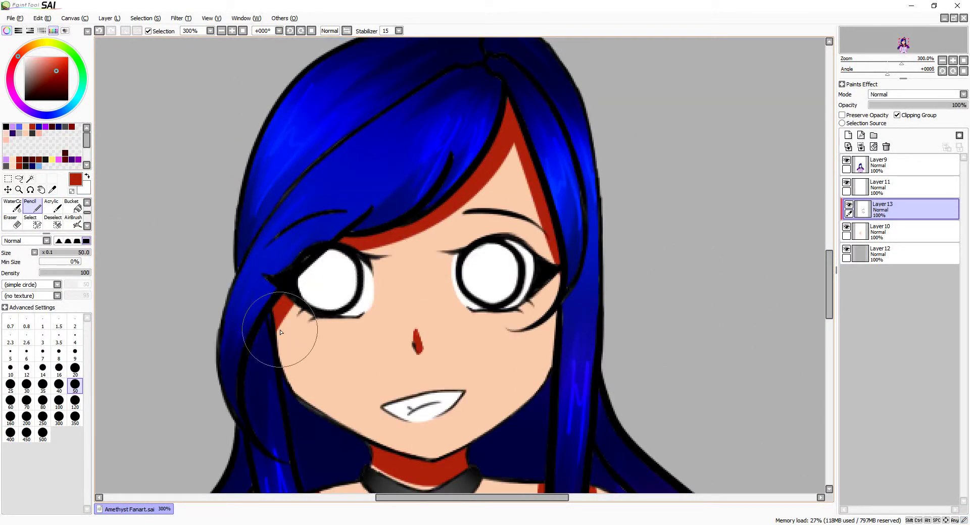
Step: Soften the neck and chest shadows with WaterColor and set the opacity of Layer13 to 25%
{"action": "key", "text": "ctrl+minus"}
{"action": "key", "text": "c"}
{"action": "left_click_drag", "start_coordinate": [404, 320], "coordinate": [467, 318]}
{"action": "key", "text": "e"}
{"action": "key", "text": "ctrl+plus"}
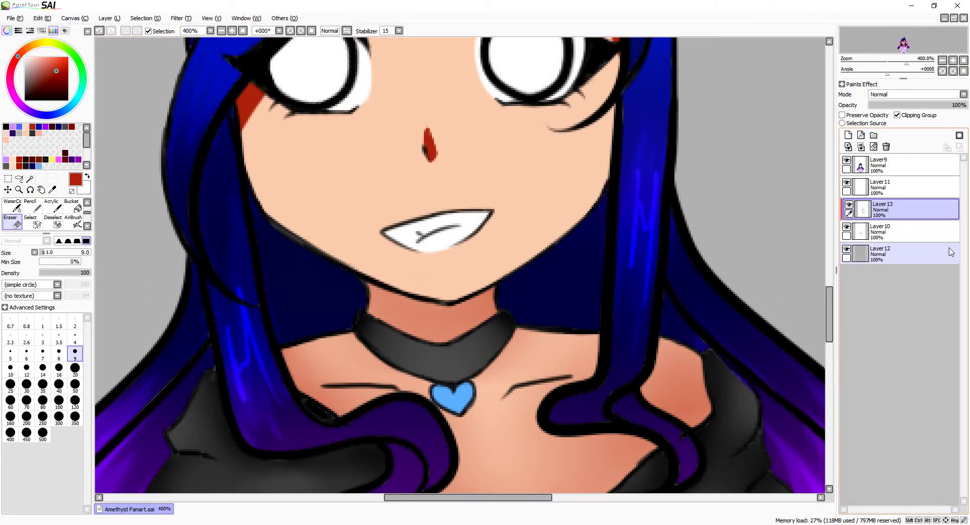
{"action": "key", "text": "ctrl+minus"}
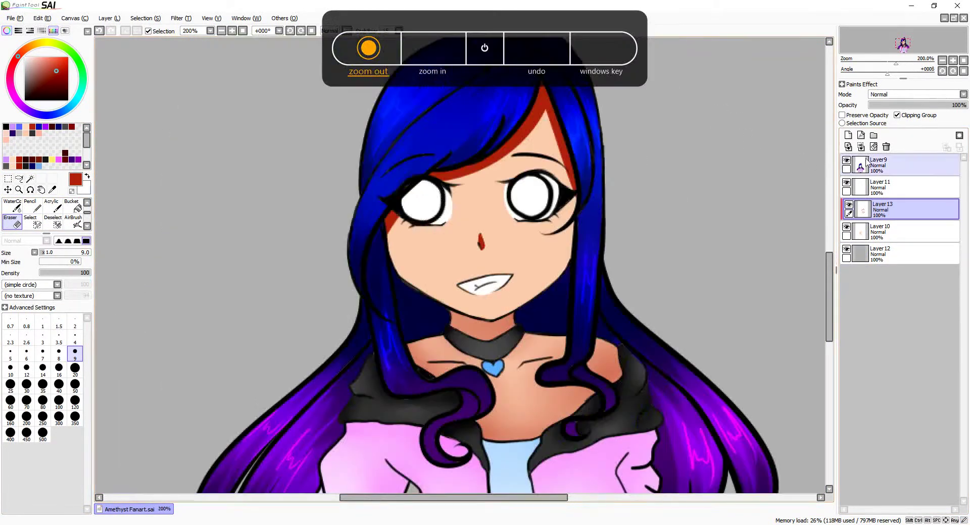
{"action": "key", "text": "ctrl+z"}
{"action": "left_click_drag", "start_coordinate": [912, 107], "coordinate": [892, 106]}
{"action": "left_click", "coordinate": [12, 206]}
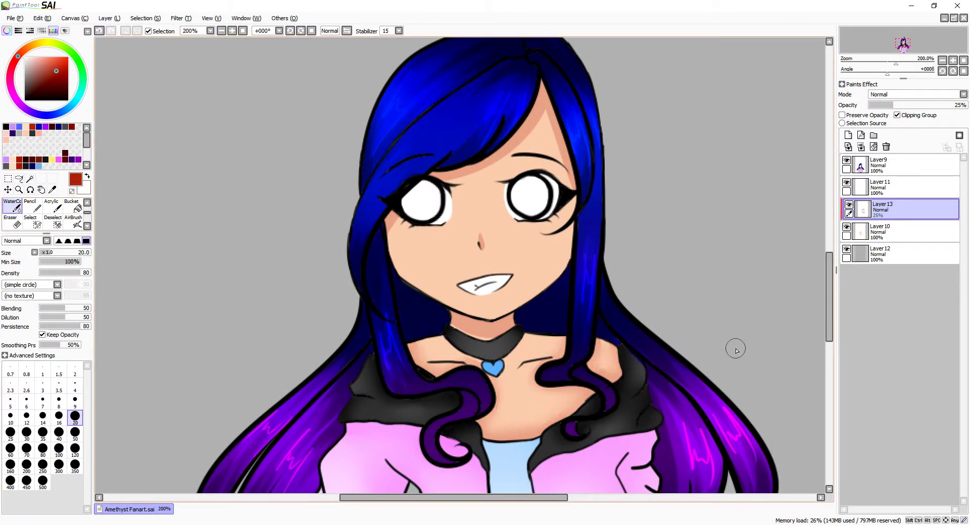
Step: Add a clipped Layer14 and paint narrower dark red Pencil shadows under the chin and along the forehead hairline
{"action": "left_click", "coordinate": [848, 135]}
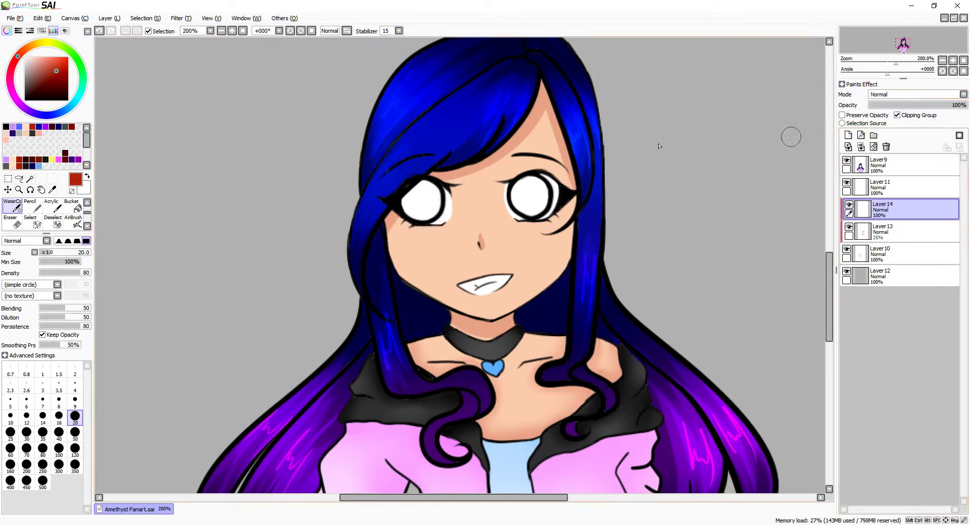
{"action": "key", "text": "n"}
{"action": "key", "text": "ctrl+plus"}
{"action": "key", "text": "ctrl+minus"}
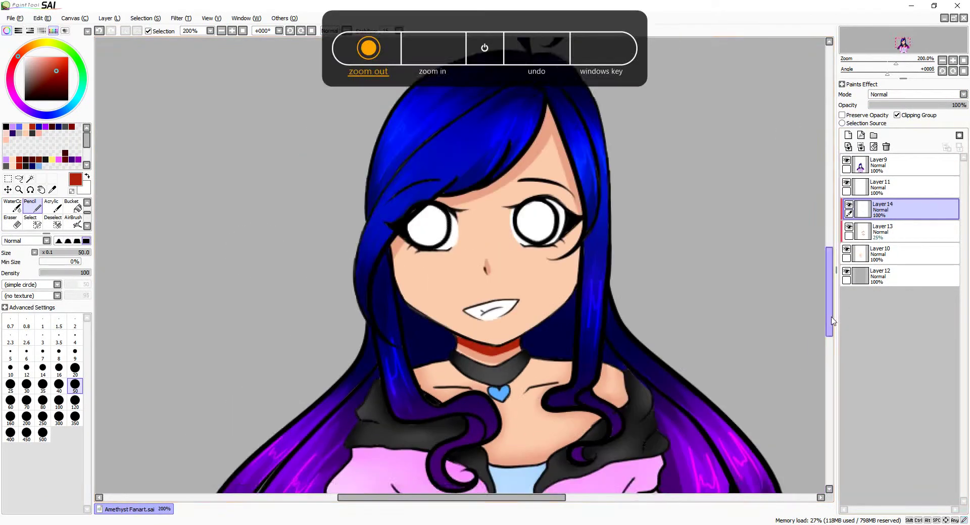
{"action": "key", "text": "ctrl+plus"}
{"action": "left_click_drag", "start_coordinate": [608, 150], "coordinate": [630, 140]}
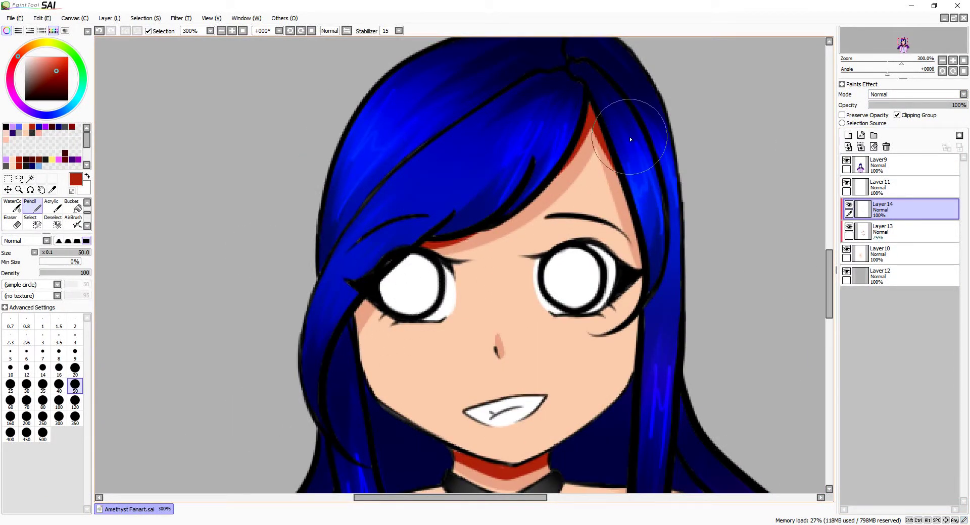
Step: Soften the Layer14 shadows with WaterColor at 47% layer opacity and merge the shading layers into the skin layer
{"action": "key", "text": "ctrl+minus"}
{"action": "key", "text": "c"}
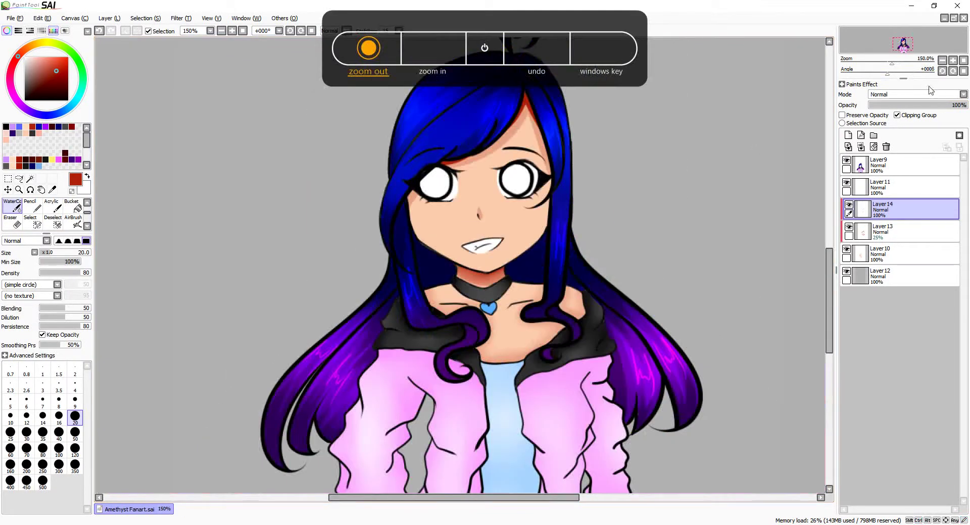
{"action": "left_click_drag", "start_coordinate": [931, 105], "coordinate": [915, 105]}
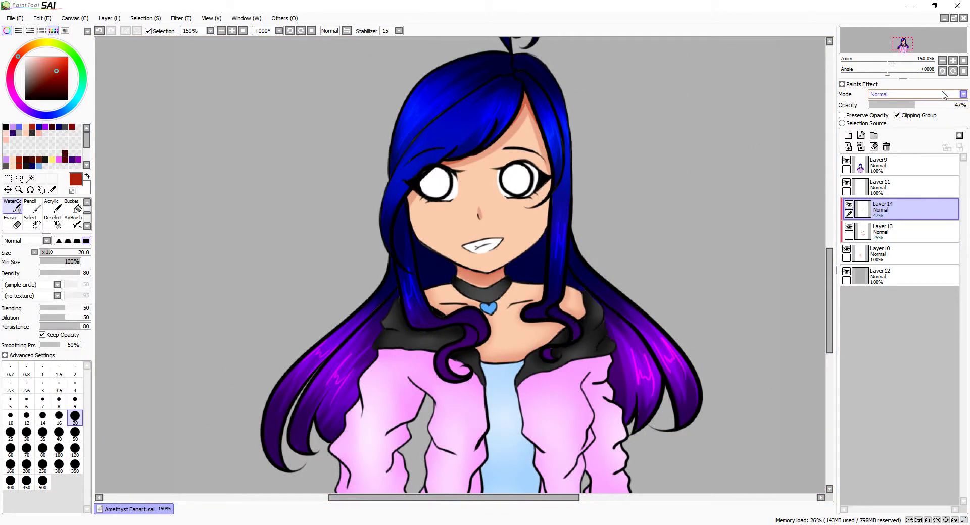
{"action": "key", "text": "ctrl+e"}
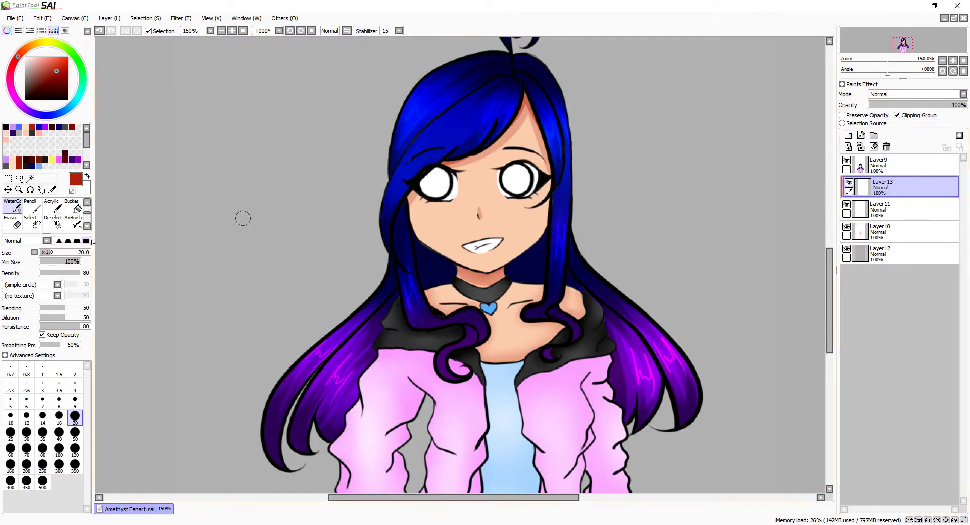
Step: Paint the mouth dark red and the upper teeth white with the Pencil on a new Layer13 clipped to Layer11
{"action": "key", "text": "n"}
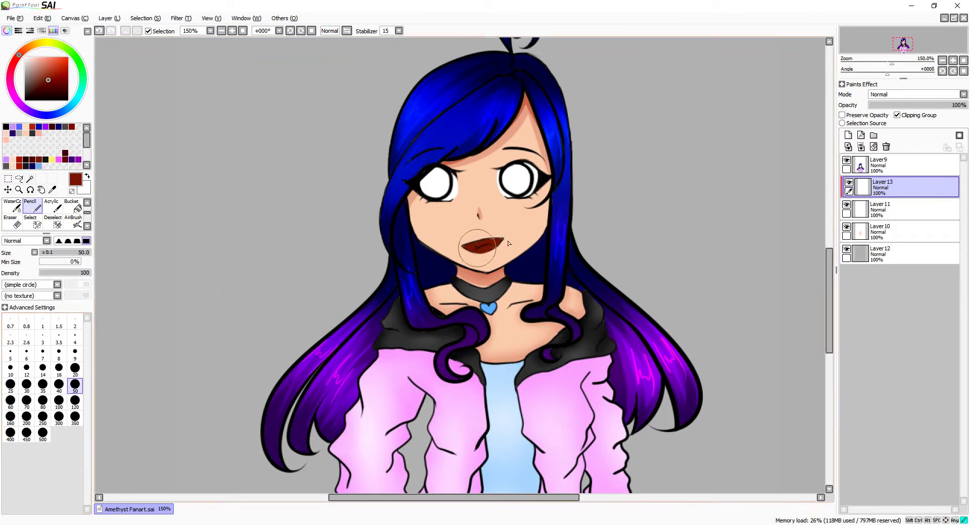
{"action": "key", "text": "ctrl+plus"}
{"action": "key", "text": "ctrl+plus"}
{"action": "key", "text": "ctrl+plus"}
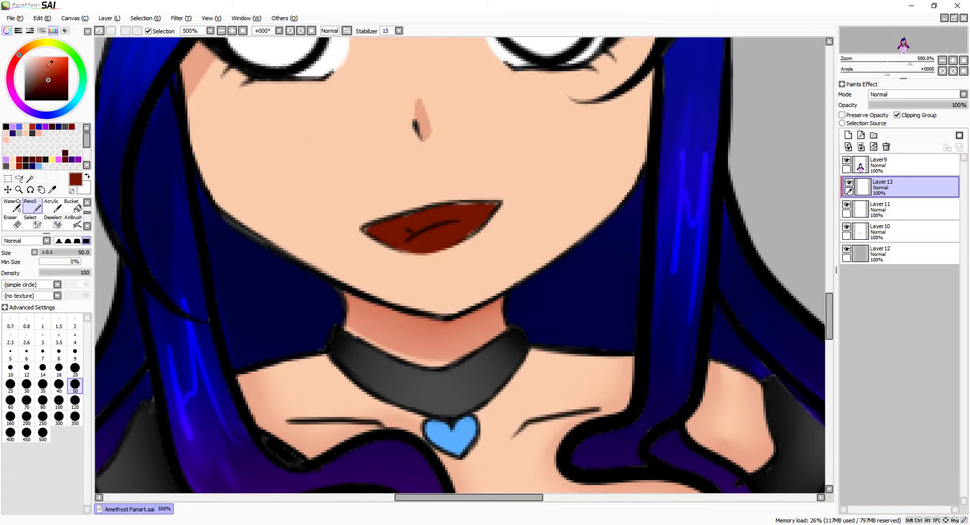
{"action": "left_click", "coordinate": [74, 367]}
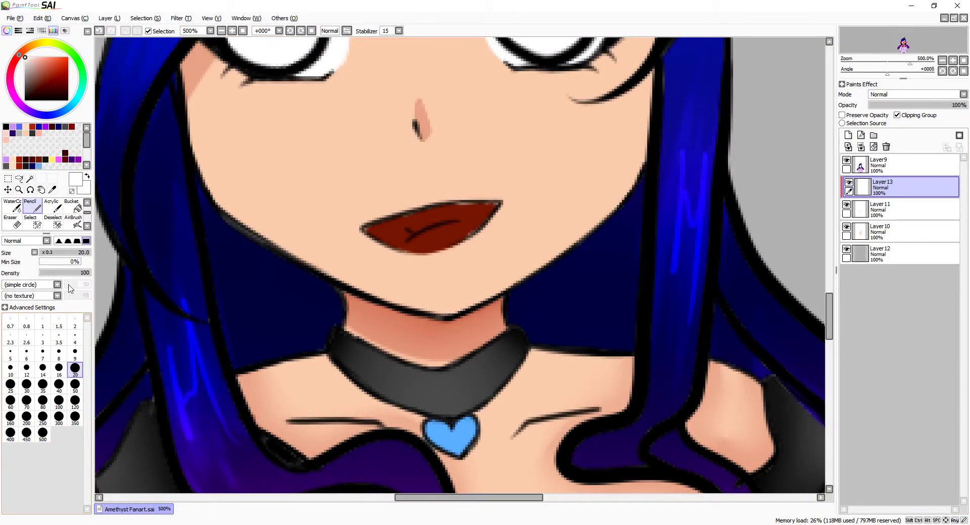
{"action": "left_click_drag", "start_coordinate": [369, 229], "coordinate": [492, 195]}
{"action": "key", "text": "ctrl+z"}
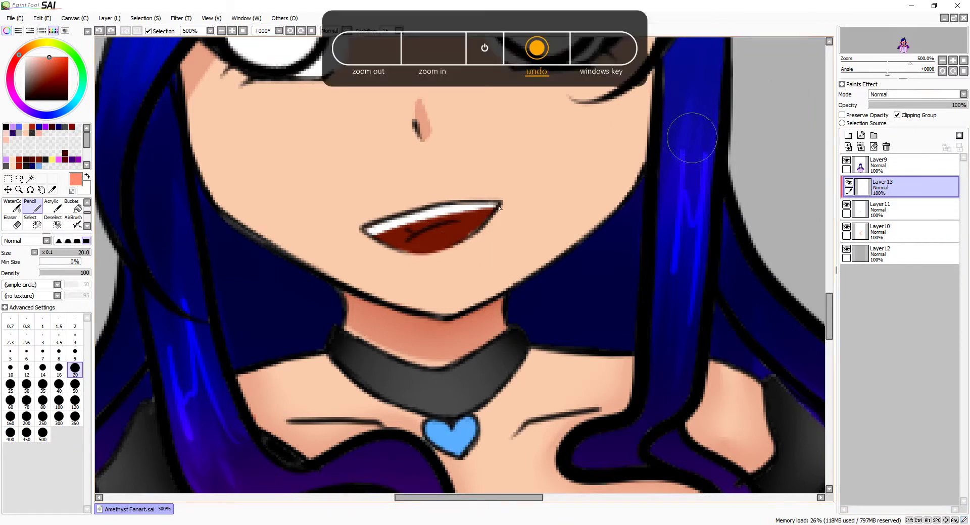
Step: Paint a salmon tongue on a clipped Layer14 beneath the teeth and merge the mouth layers into Layer11
{"action": "key", "text": "ctrl+z"}
{"action": "key", "text": "ctrl+z"}
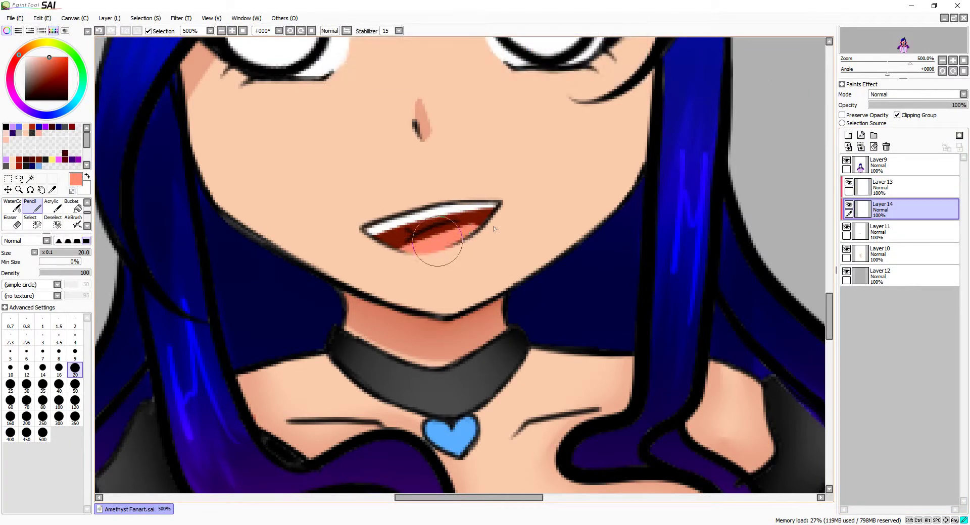
{"action": "key", "text": "ctrl+minus"}
{"action": "left_click", "coordinate": [30, 210]}
{"action": "left_click_drag", "start_coordinate": [453, 224], "coordinate": [470, 213]}
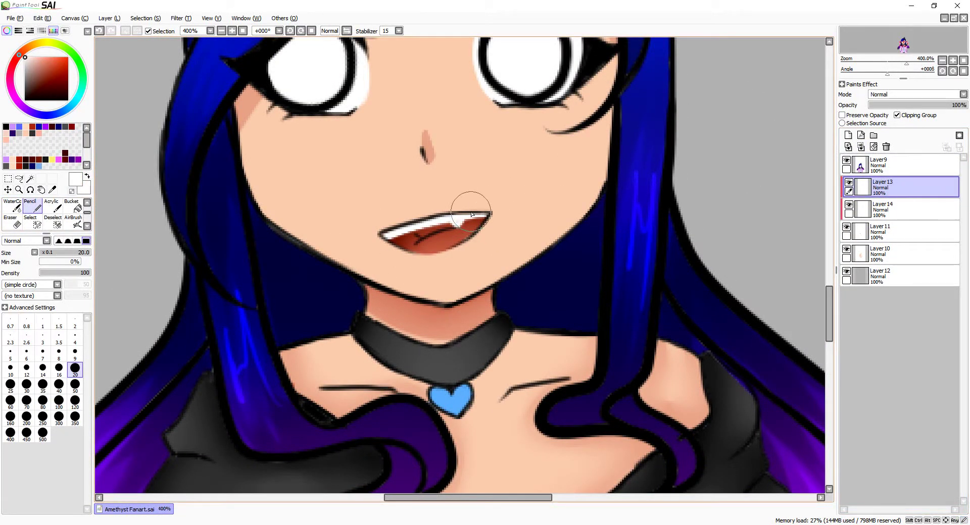
{"action": "key", "text": "ctrl+z"}
{"action": "key", "text": "ctrl+z"}
{"action": "key", "text": "ctrl+minus"}
{"action": "key", "text": "ctrl+minus"}
{"action": "key", "text": "ctrl+minus"}
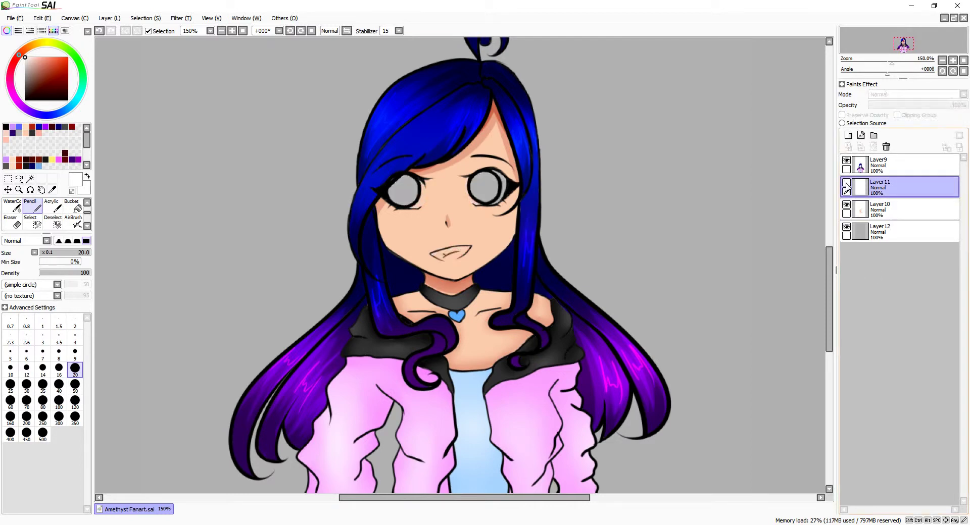
Step: Paint dark red Pencil shadows on both hands near the cuffs on a new Layer13 clipped to Layer10
{"action": "key", "text": "ctrl+shift+n"}
{"action": "scroll", "coordinate": [829, 313], "scroll_direction": "down", "scroll_amount": 5}
{"action": "left_click", "coordinate": [897, 115]}
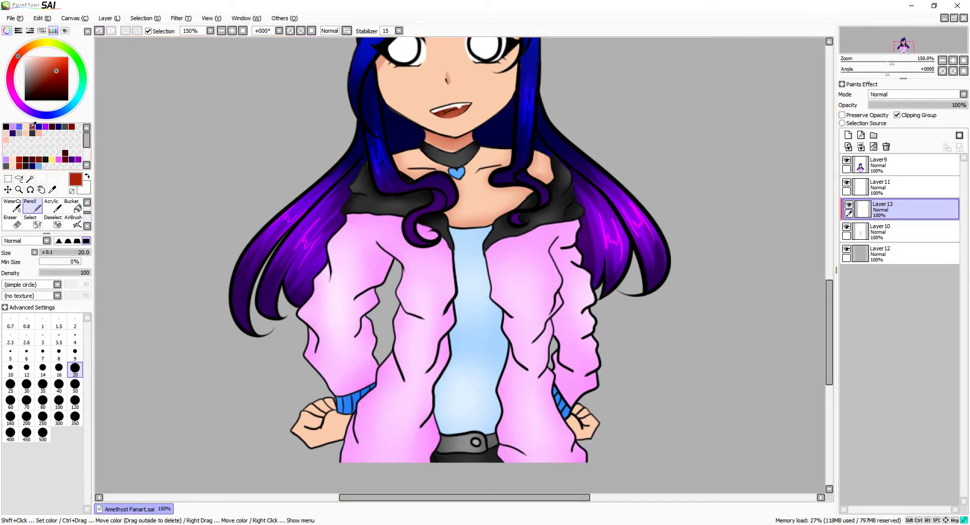
{"action": "scroll", "coordinate": [472, 472], "scroll_direction": "left", "scroll_amount": 3}
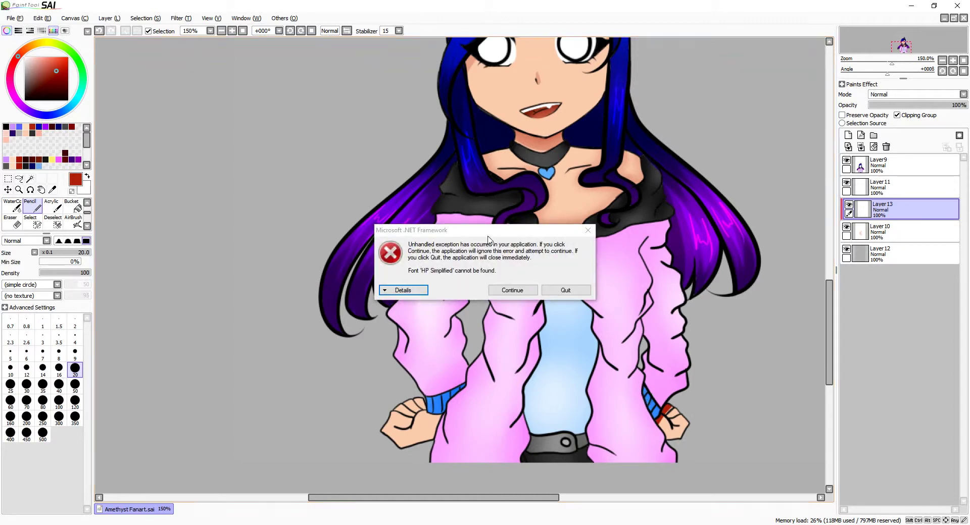
{"action": "left_click", "coordinate": [512, 290]}
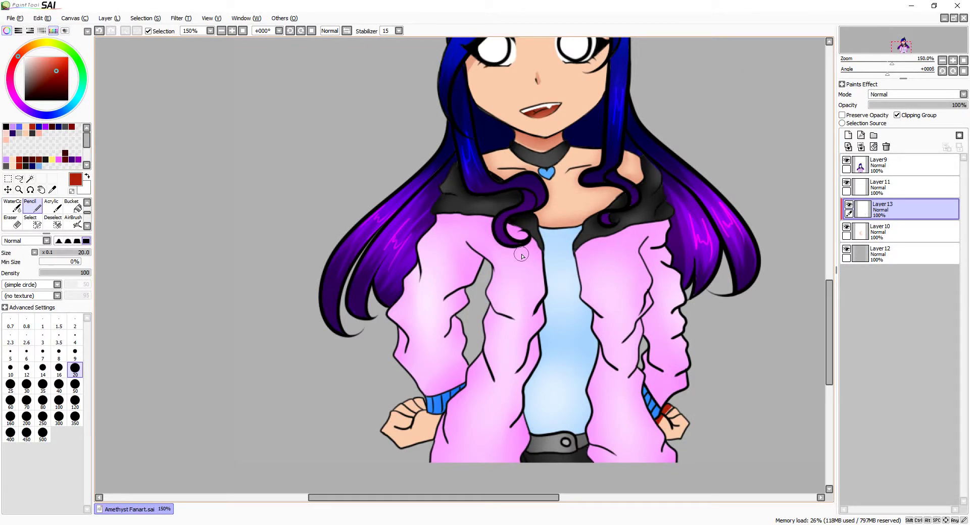
{"action": "key", "text": "ctrl+plus"}
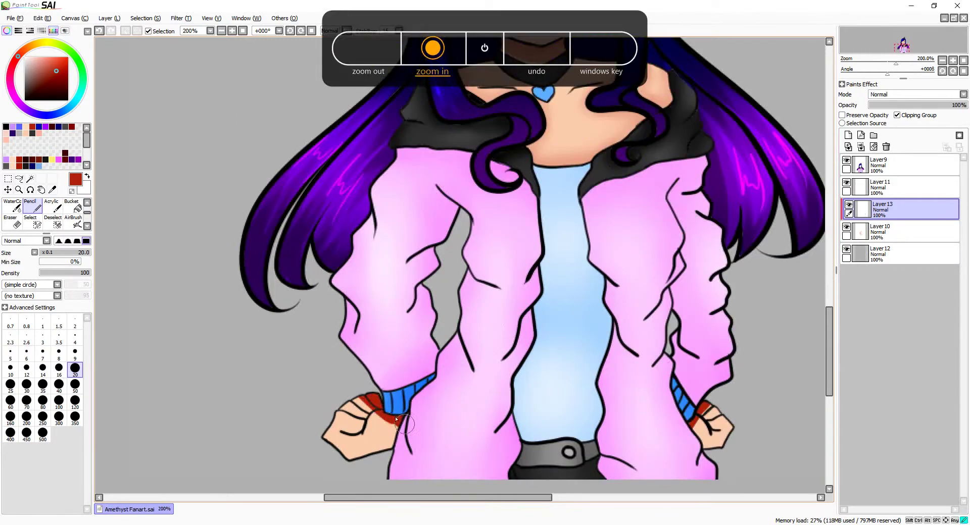
Step: Blend the Layer13 hand shadows into the skin with the WaterColor brush at size 50
{"action": "left_click", "coordinate": [12, 206]}
{"action": "left_click", "coordinate": [75, 434]}
{"action": "key", "text": "ctrl+z"}
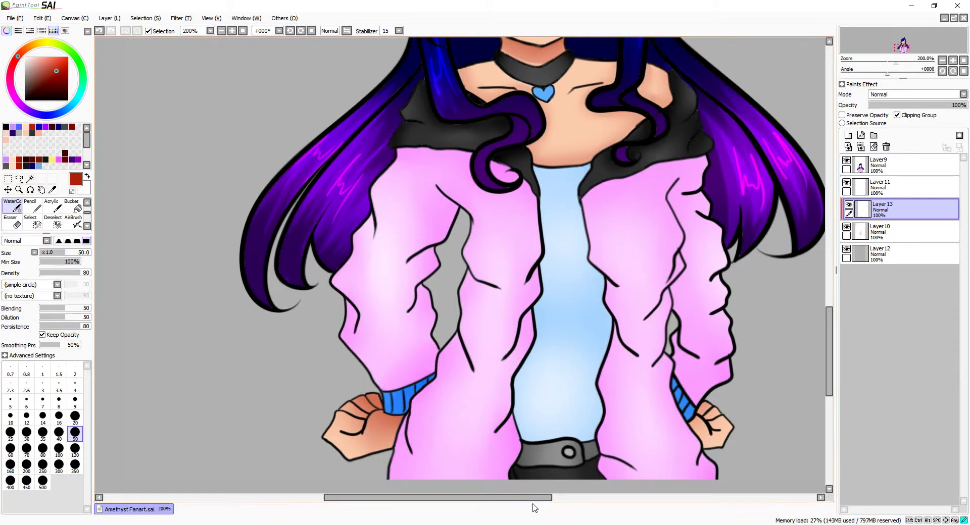
Step: Paint darker red Pencil shadows across the fingers of both hands on a new clipped Layer14
{"action": "left_click_drag", "start_coordinate": [535, 499], "coordinate": [553, 499]}
{"action": "key", "text": "ctrl+shift+n"}
{"action": "key", "text": "n"}
{"action": "left_click_drag", "start_coordinate": [285, 405], "coordinate": [298, 414]}
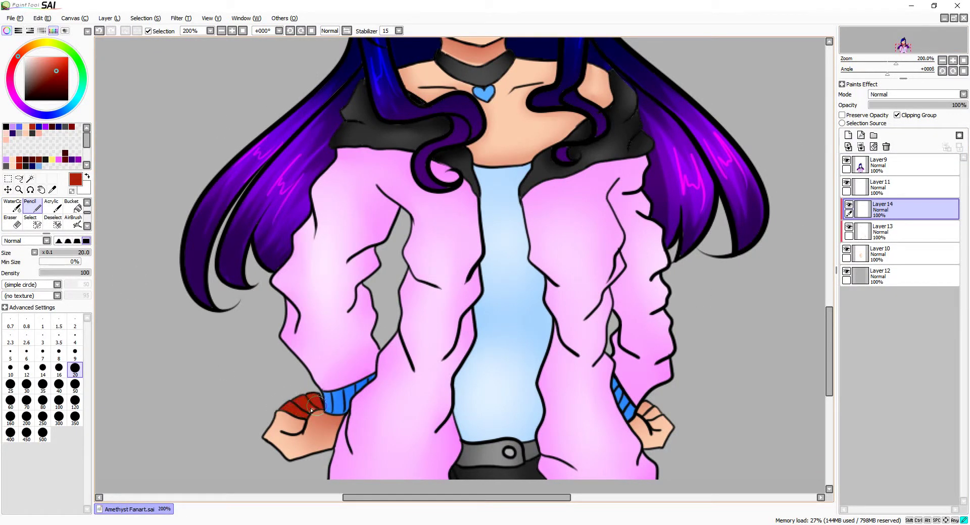
Step: Lower the opacity of the hand shadow layers to 45% for Layer14 and 48% for Layer13
{"action": "left_click_drag", "start_coordinate": [949, 105], "coordinate": [915, 105]}
{"action": "left_click", "coordinate": [904, 231]}
{"action": "left_click", "coordinate": [12, 222]}
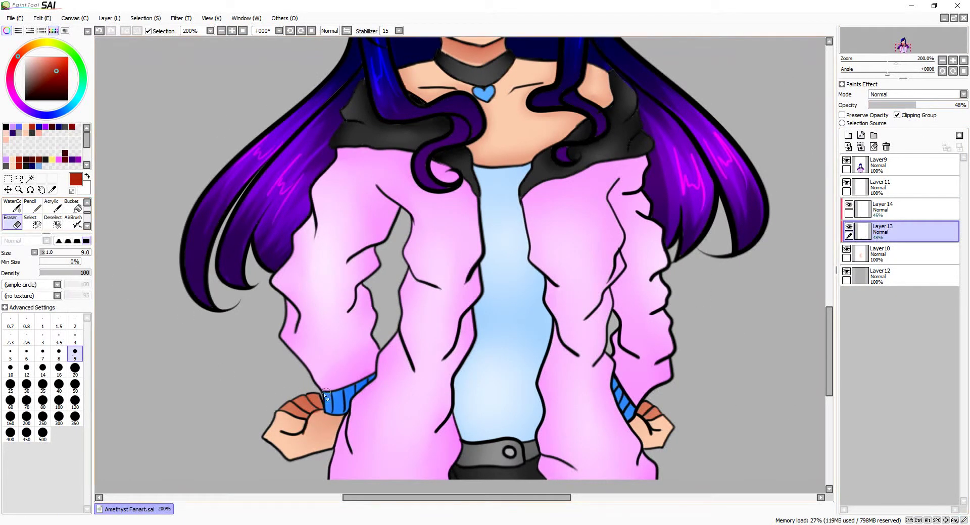
{"action": "key", "text": "ctrl+z"}
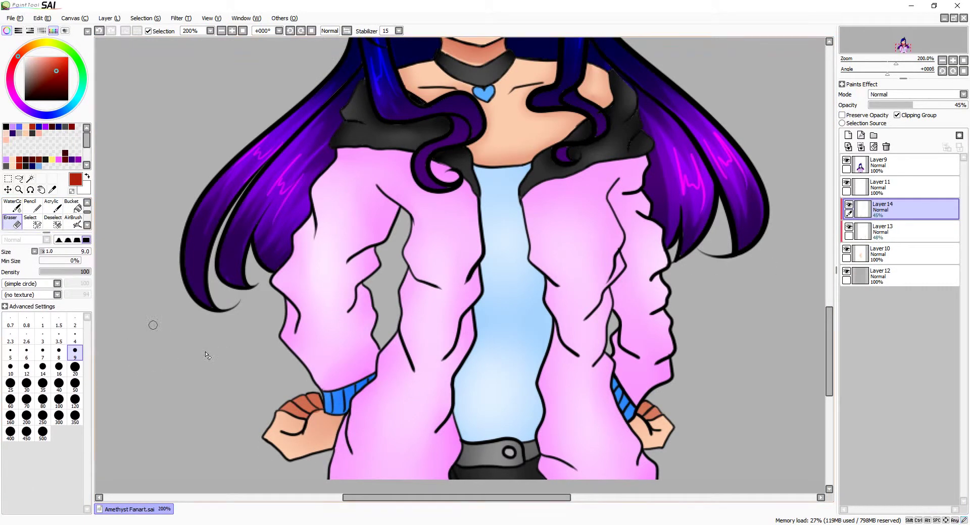
Step: Merge the hand shading, mouth and line art layers into a single Layer10 above the gray Layer12
{"action": "left_click", "coordinate": [883, 218]}
{"action": "key", "text": "ctrl+minus"}
{"action": "double_click", "coordinate": [882, 222]}
{"action": "key", "text": "Escape"}
{"action": "key", "text": "ctrl+z"}
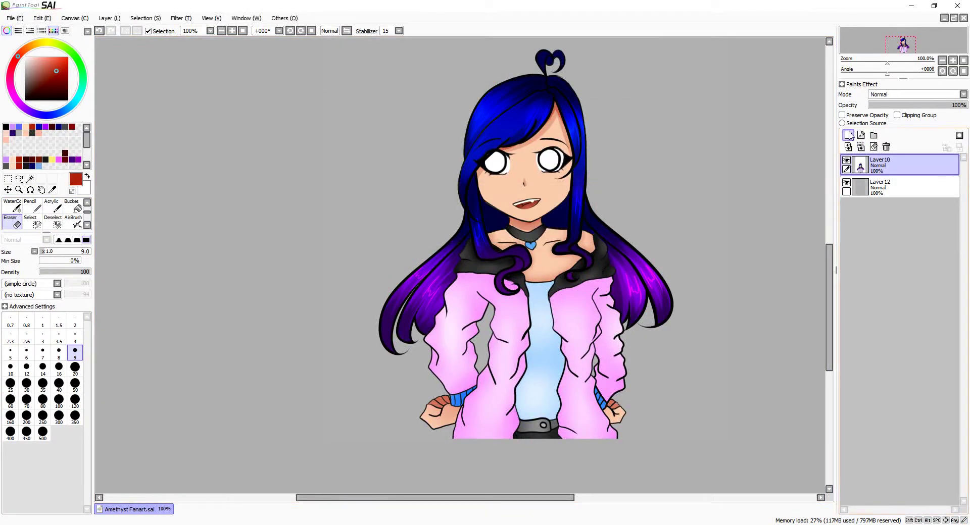
Step: On a new Layer13 beneath Layer10, fill one iris blue and the other lilac with the Bucket
{"action": "key", "text": "ctrl+z"}
{"action": "key", "text": "ctrl+z"}
{"action": "key", "text": "ctrl+z"}
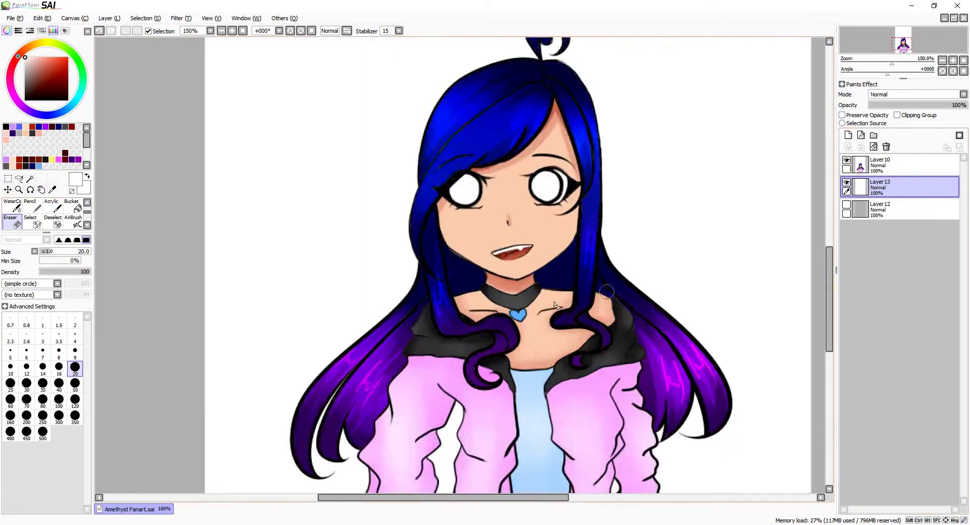
{"action": "key", "text": "ctrl+plus"}
{"action": "key", "text": "ctrl+plus"}
{"action": "key", "text": "ctrl+plus"}
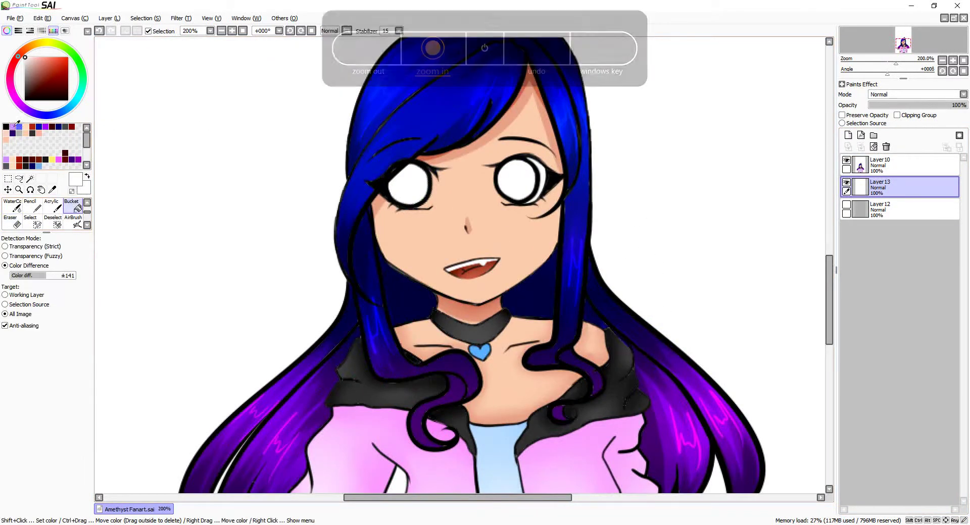
{"action": "left_click", "coordinate": [343, 159]}
{"action": "left_click", "coordinate": [69, 80]}
{"action": "left_click", "coordinate": [503, 154]}
{"action": "scroll", "coordinate": [463, 202], "scroll_direction": "up", "scroll_amount": 3}
Step: Paint round pupils in both eyes with the black Pencil on a new clipped Layer14 in Overlay mode
{"action": "left_click", "coordinate": [848, 135]}
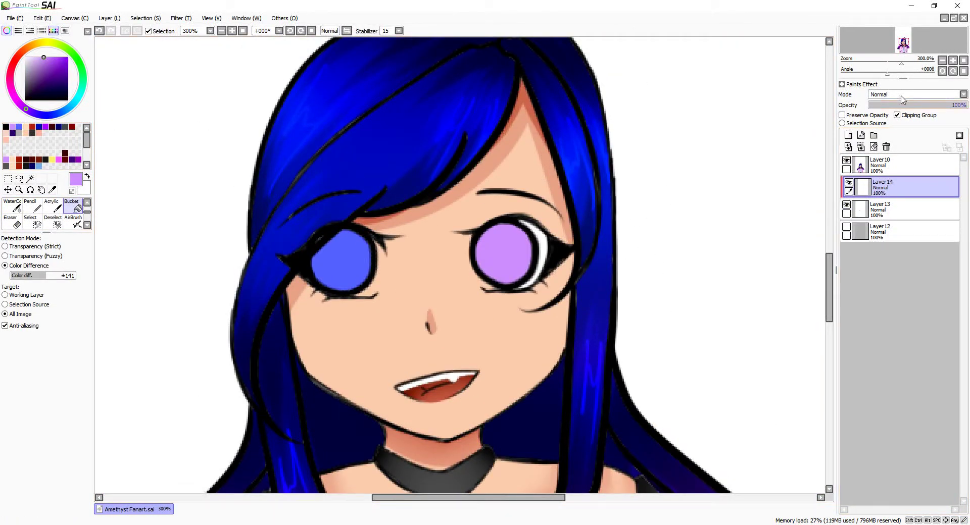
{"action": "left_click", "coordinate": [914, 94]}
{"action": "left_click", "coordinate": [897, 115]}
{"action": "key", "text": "n"}
{"action": "left_click", "coordinate": [338, 261]}
{"action": "key", "text": "ctrl+z"}
{"action": "key", "text": "ctrl+plus"}
{"action": "left_click", "coordinate": [339, 260]}
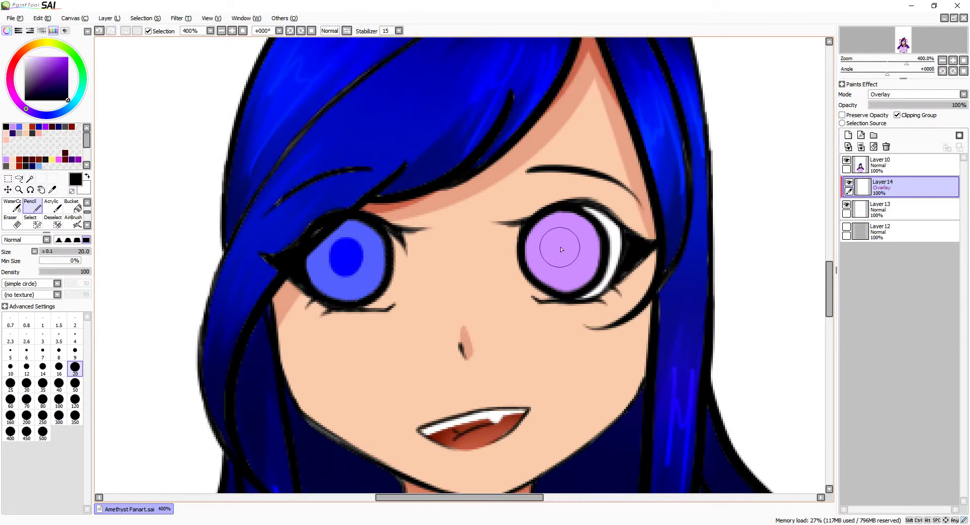
{"action": "left_click", "coordinate": [502, 257]}
Step: Switch Layer14 to Normal mode, shade the upper irises with a black AirBrush and lower the layer's opacity to 57%
{"action": "left_click", "coordinate": [914, 94]}
{"action": "left_click", "coordinate": [888, 103]}
{"action": "left_click", "coordinate": [12, 206]}
{"action": "left_click_drag", "start_coordinate": [282, 233], "coordinate": [376, 237]}
{"action": "left_click_drag", "start_coordinate": [527, 228], "coordinate": [606, 230]}
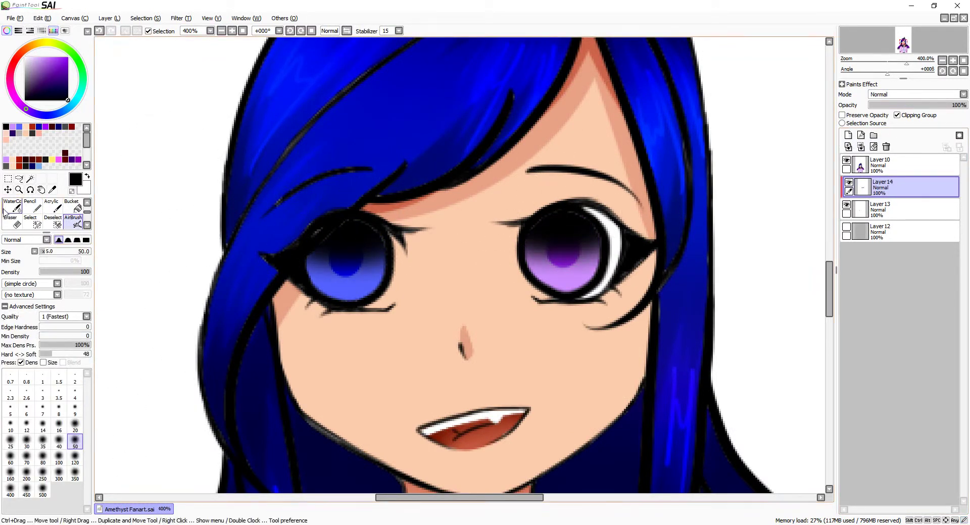
{"action": "key", "text": "bracketleft"}
{"action": "key", "text": "bracketleft"}
{"action": "key", "text": "bracketleft"}
{"action": "key", "text": "bracketleft"}
{"action": "key", "text": "bracketleft"}
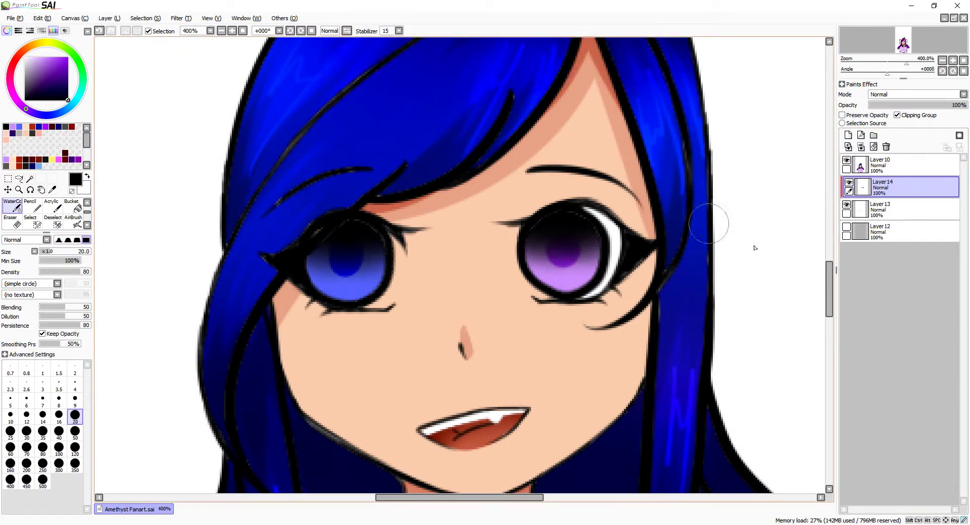
{"action": "left_click_drag", "start_coordinate": [899, 104], "coordinate": [924, 104]}
Step: Lighten the lower irises with a size 20 white AirBrush on a clipped Overlay Layer15 and merge the iris layers into Layer13
{"action": "key", "text": "ctrl+shift+n"}
{"action": "key", "text": "bracketright"}
{"action": "key", "text": "bracketright"}
{"action": "key", "text": "bracketright"}
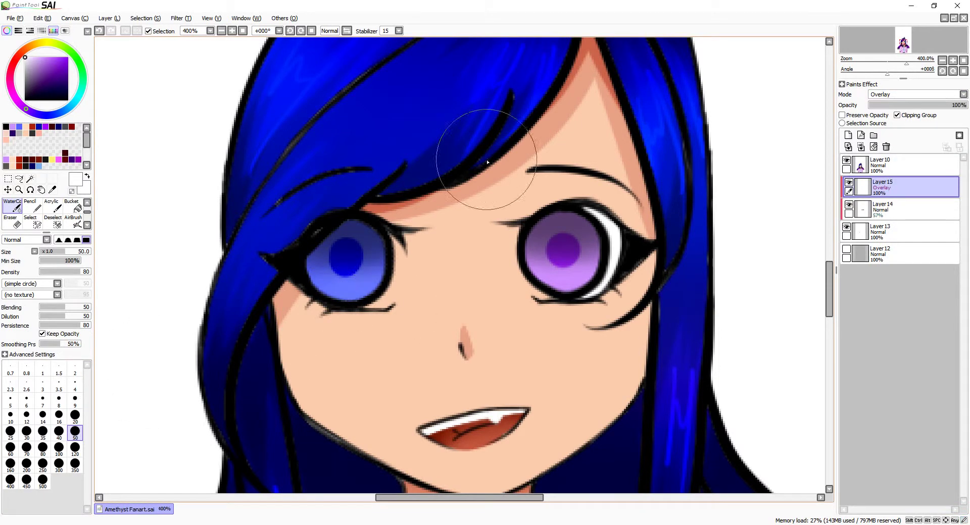
{"action": "left_click_drag", "start_coordinate": [313, 275], "coordinate": [384, 278]}
{"action": "left_click_drag", "start_coordinate": [535, 273], "coordinate": [601, 275]}
{"action": "left_click", "coordinate": [73, 221]}
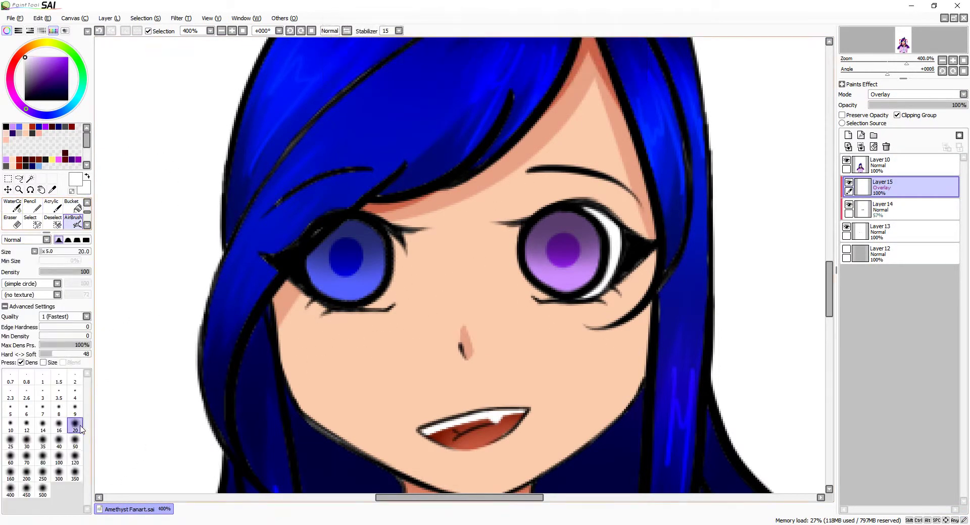
{"action": "left_click_drag", "start_coordinate": [313, 285], "coordinate": [377, 293]}
{"action": "left_click_drag", "start_coordinate": [535, 278], "coordinate": [591, 283]}
{"action": "key", "text": "c"}
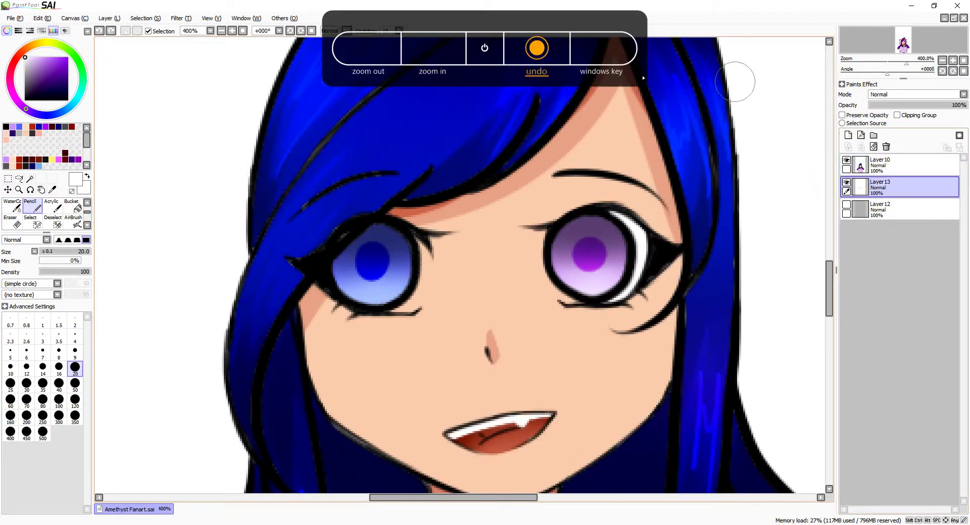
Step: Paint round white Pencil highlights on the irises and pupils of both eyes
{"action": "left_click_drag", "start_coordinate": [352, 246], "coordinate": [366, 235]}
{"action": "left_click", "coordinate": [394, 286]}
{"action": "left_click", "coordinate": [569, 232]}
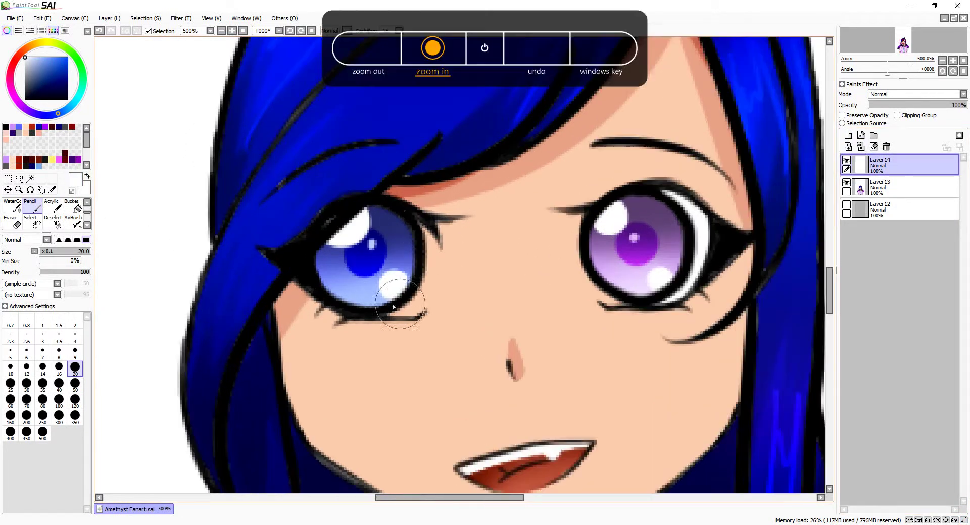
Step: Paint the inner whites of both eyes on Layer14 and trim the overlap with a size 9 Eraser at 49% layer opacity
{"action": "left_click_drag", "start_coordinate": [437, 270], "coordinate": [429, 236]}
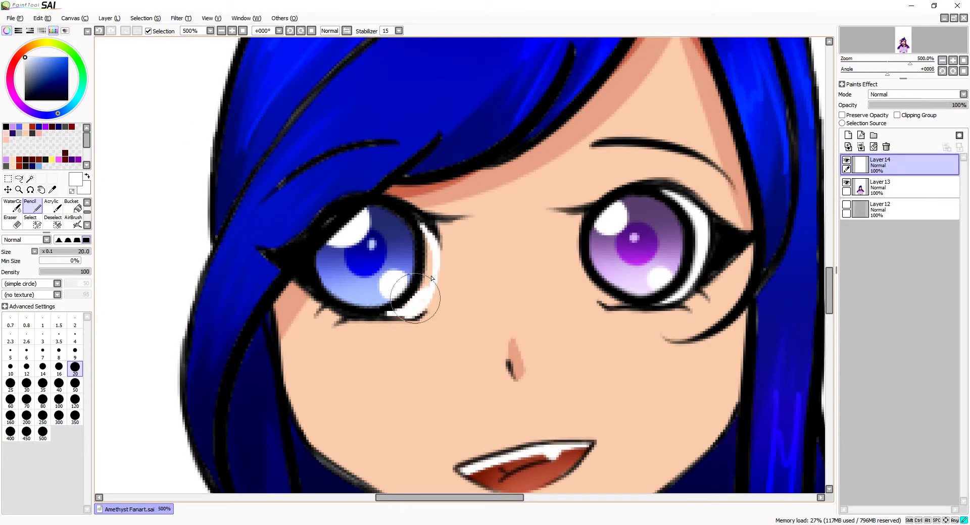
{"action": "mouse_move", "coordinate": [574, 235]}
{"action": "left_mouse_down"}
{"action": "mouse_move", "coordinate": [585, 279]}
{"action": "mouse_move", "coordinate": [609, 303]}
{"action": "left_mouse_up"}
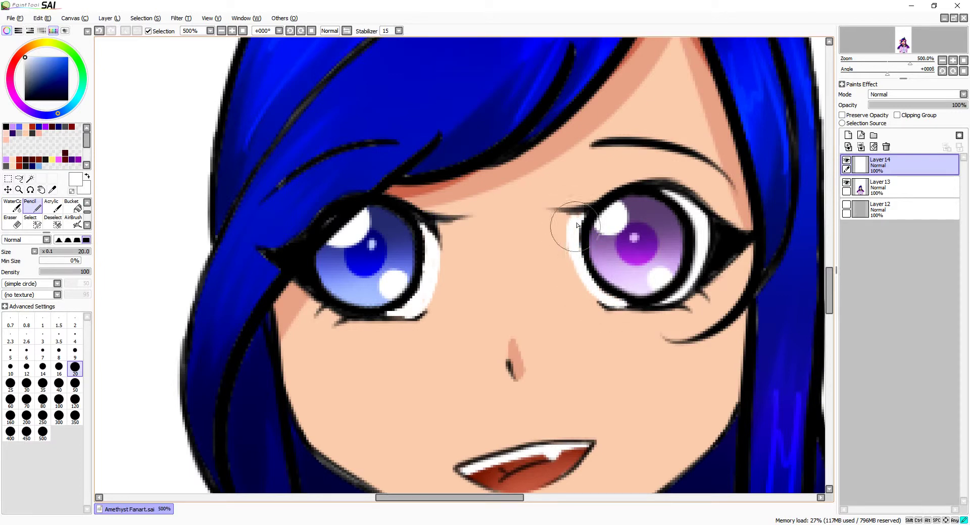
{"action": "left_click_drag", "start_coordinate": [901, 103], "coordinate": [916, 105]}
{"action": "key", "text": "e"}
{"action": "scroll", "coordinate": [413, 315], "scroll_direction": "up", "scroll_amount": 1}
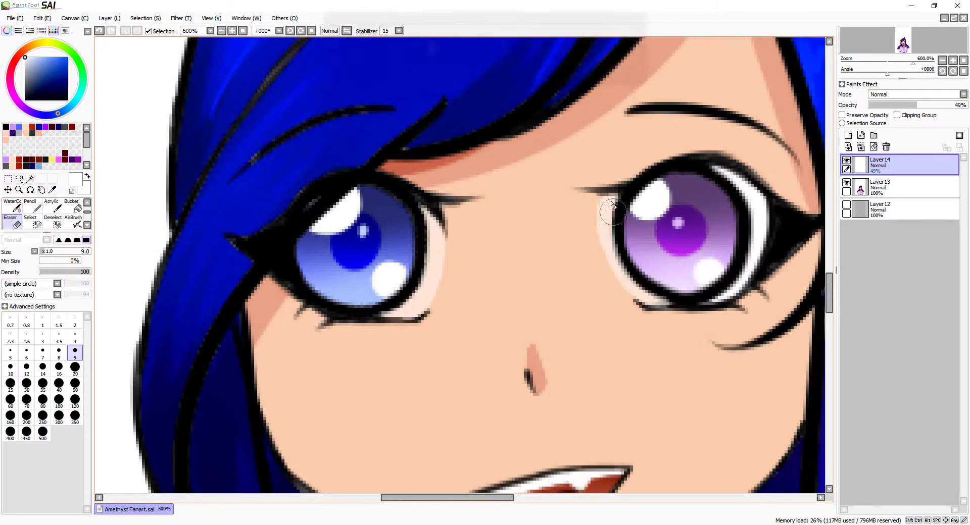
Step: Paint the outer white of the purple eye with the Pencil and erase the excess over its outline on Layer14
{"action": "key", "text": "n"}
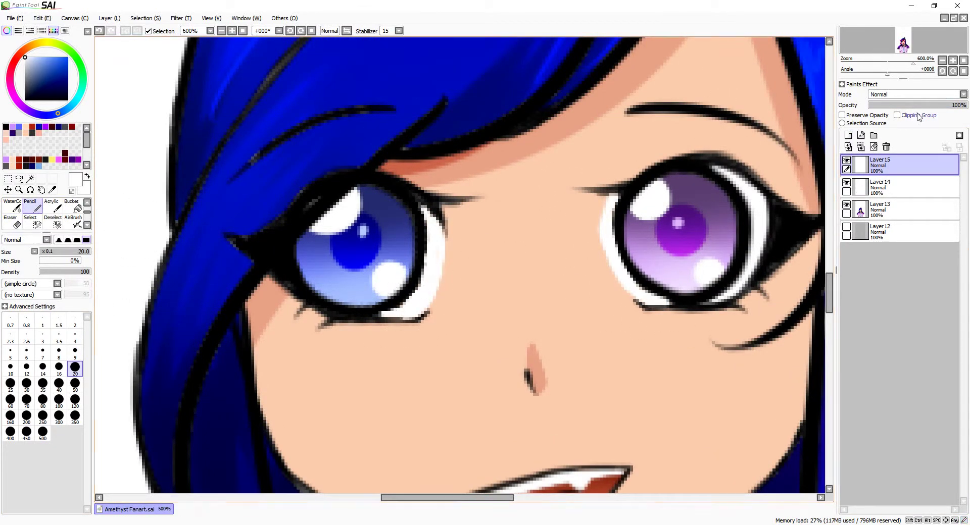
{"action": "mouse_move", "coordinate": [722, 172]}
{"action": "left_mouse_down"}
{"action": "mouse_move", "coordinate": [766, 196]}
{"action": "mouse_move", "coordinate": [728, 172]}
{"action": "mouse_move", "coordinate": [689, 271]}
{"action": "left_mouse_up"}
{"action": "scroll", "coordinate": [688, 271], "scroll_direction": "right", "scroll_amount": 3}
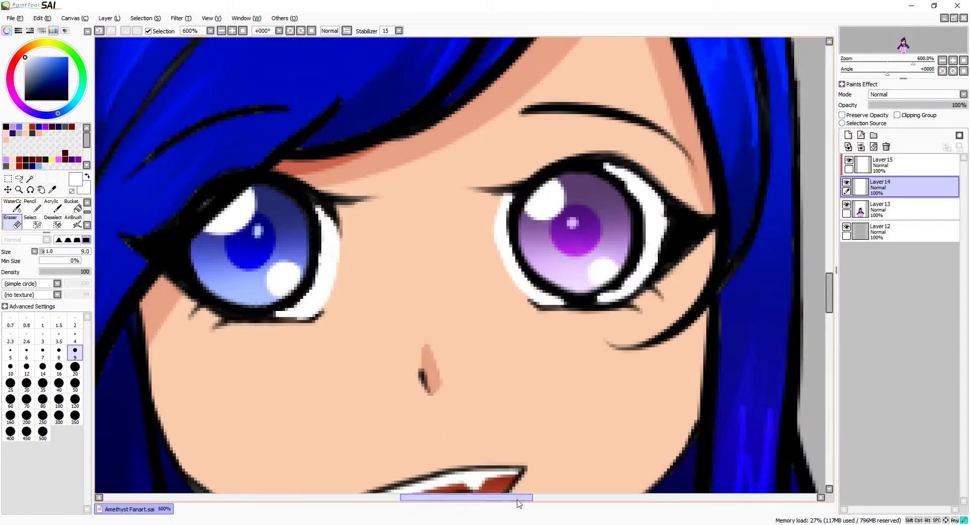
{"action": "key", "text": "e"}
{"action": "left_click_drag", "start_coordinate": [611, 188], "coordinate": [615, 321]}
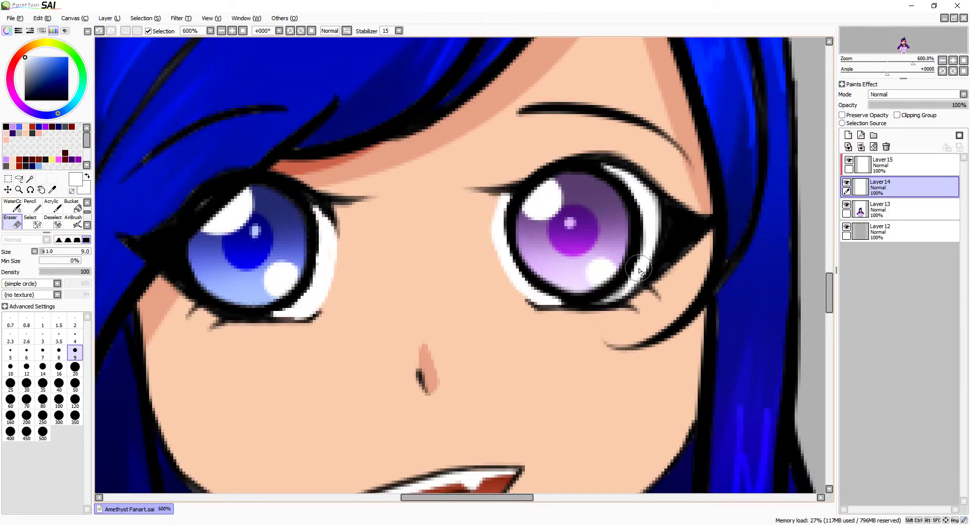
{"action": "scroll", "coordinate": [456, 323], "scroll_direction": "up", "scroll_amount": 1}
{"action": "scroll", "coordinate": [456, 323], "scroll_direction": "down", "scroll_amount": 1}
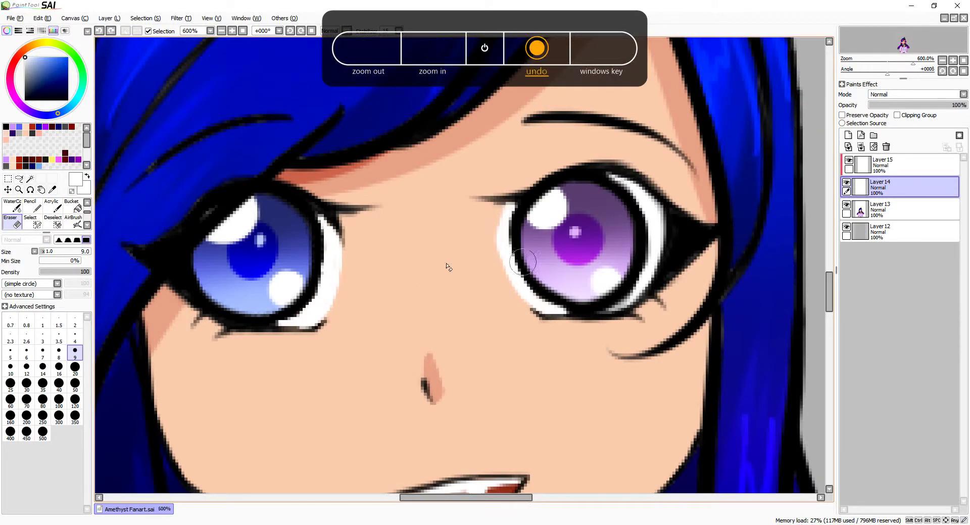
Step: Paint blue Pencil shadows on the upper whites of both eyes on the clipped Layer15
{"action": "left_click", "coordinate": [889, 165]}
{"action": "left_click", "coordinate": [12, 126]}
{"action": "left_click", "coordinate": [32, 206]}
{"action": "left_click", "coordinate": [75, 367]}
{"action": "left_click_drag", "start_coordinate": [323, 216], "coordinate": [340, 250]}
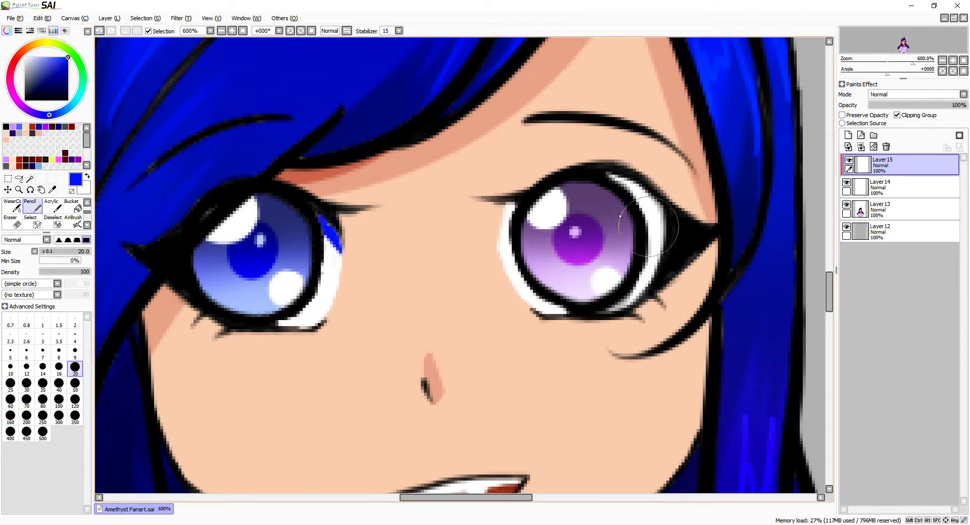
{"action": "left_click_drag", "start_coordinate": [612, 174], "coordinate": [661, 224]}
{"action": "left_click_drag", "start_coordinate": [510, 203], "coordinate": [505, 223]}
Step: Hide the gray Layer12, merge the eye layers into Layer13 and select Layer12 for removal
{"action": "left_click", "coordinate": [846, 227]}
{"action": "scroll", "coordinate": [759, 151], "scroll_direction": "down", "scroll_amount": 5}
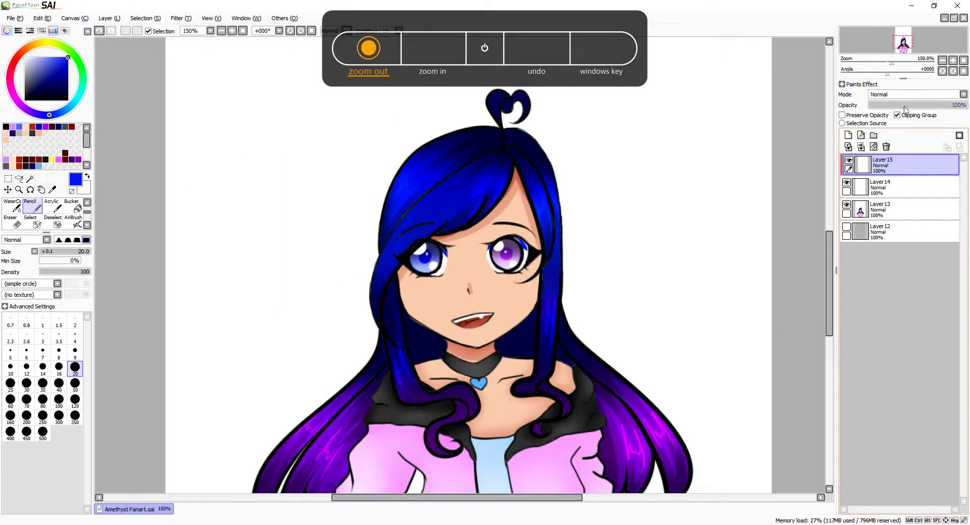
{"action": "key", "text": "ctrl+z"}
{"action": "key", "text": "ctrl+z"}
{"action": "left_click", "coordinate": [861, 214]}
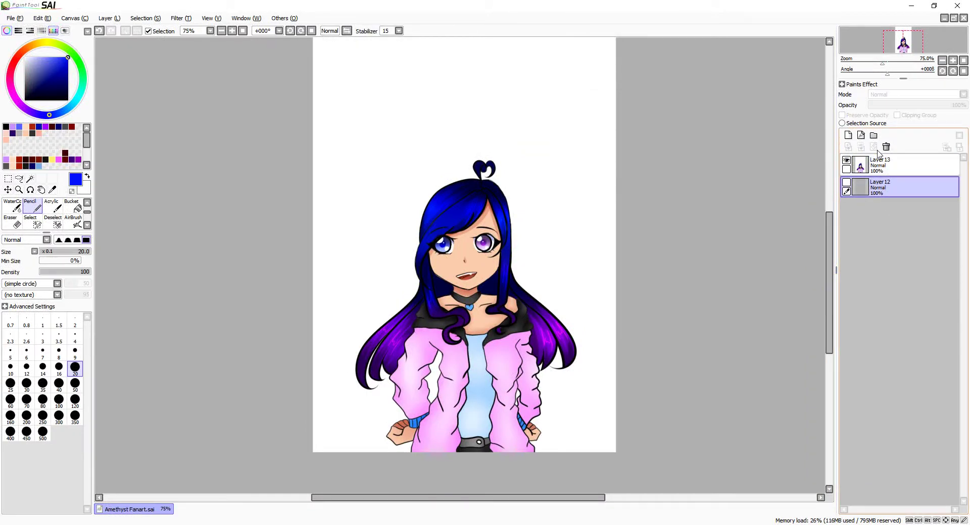
Step: Enlarge the character on the canvas with Transform and add a new Layer14 beneath it
{"action": "scroll", "coordinate": [861, 215], "scroll_direction": "down", "scroll_amount": 1}
{"action": "key", "text": "ctrl+t"}
{"action": "left_click_drag", "start_coordinate": [538, 220], "coordinate": [505, 268]}
{"action": "key", "text": "Return"}
{"action": "left_click", "coordinate": [848, 135]}
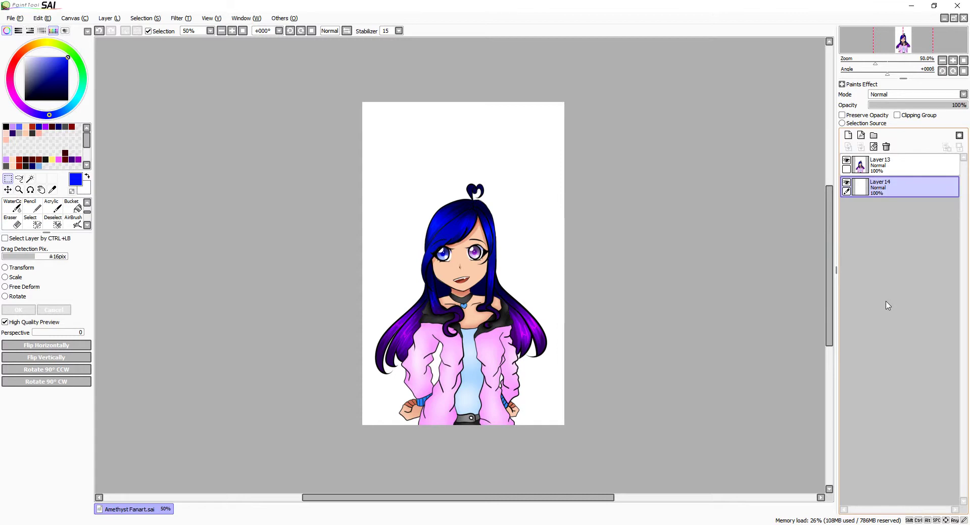
Step: Try light pink and pale rose Bucket fills for the background on Layer14 and undo them
{"action": "left_click", "coordinate": [45, 127]}
{"action": "left_click", "coordinate": [71, 205]}
{"action": "left_click", "coordinate": [440, 364]}
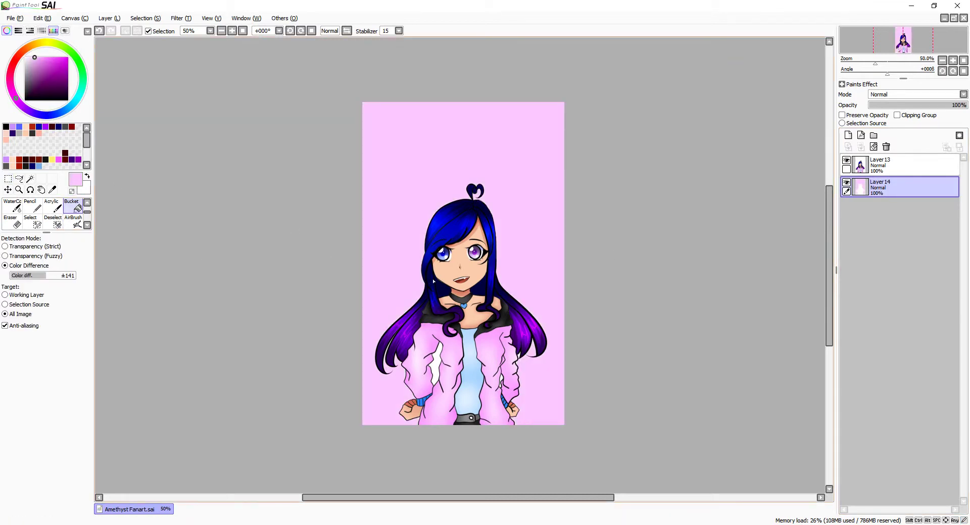
{"action": "key", "text": "ctrl+z"}
{"action": "left_click", "coordinate": [10, 70]}
{"action": "left_click", "coordinate": [440, 364]}
{"action": "key", "text": "ctrl+z"}
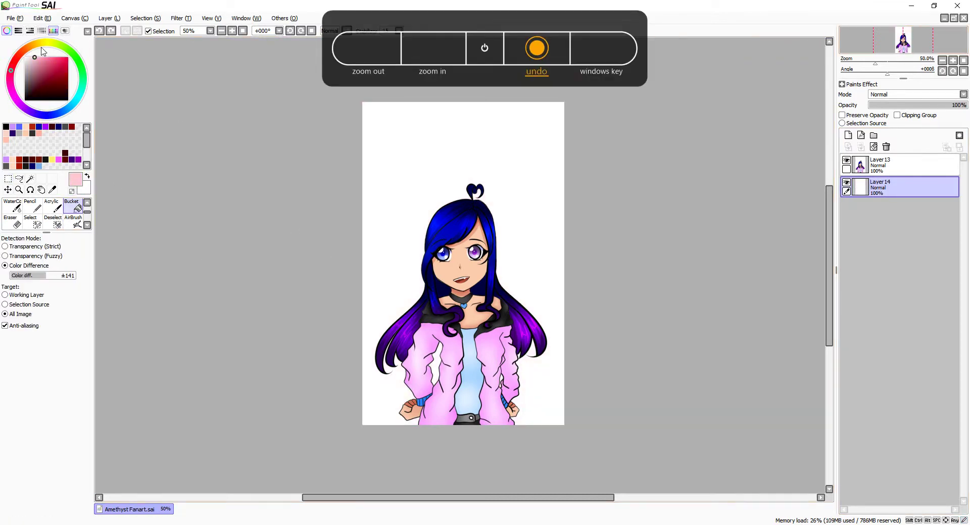
Step: Fill the Layer14 background with pale peach, hiding Layer13 temporarily to check the coverage behind the character
{"action": "left_click", "coordinate": [27, 48]}
{"action": "left_click", "coordinate": [394, 179]}
{"action": "scroll", "coordinate": [806, 303], "scroll_direction": "up", "scroll_amount": 1}
{"action": "left_click", "coordinate": [846, 160]}
{"action": "scroll", "coordinate": [859, 202], "scroll_direction": "down", "scroll_amount": 1}
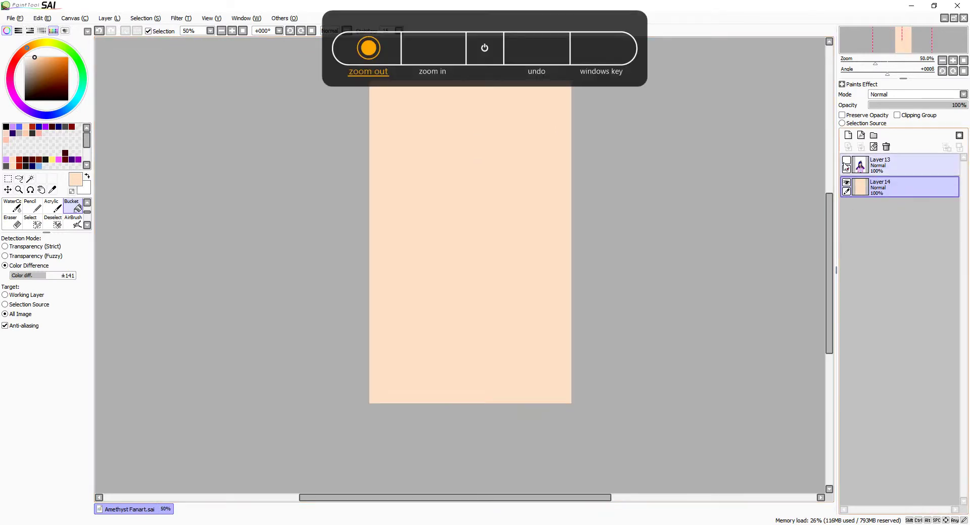
{"action": "left_click", "coordinate": [846, 160]}
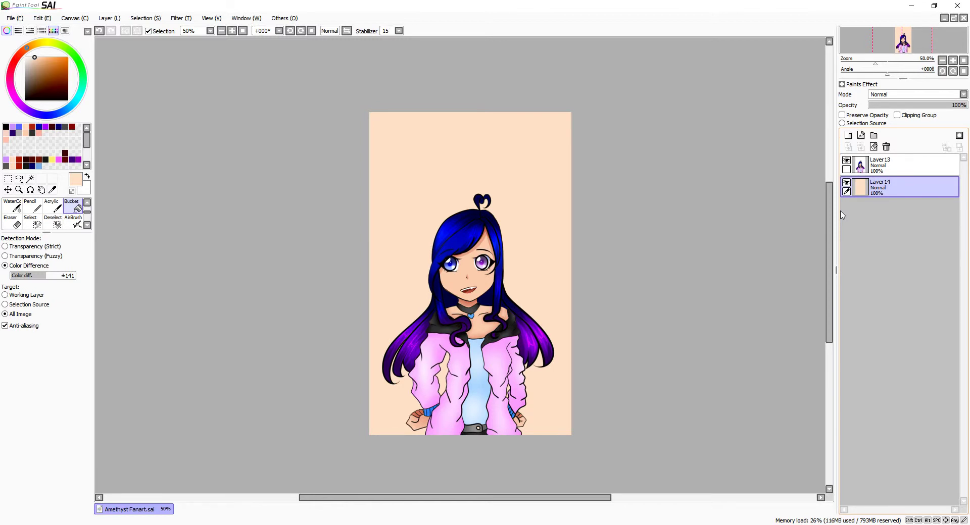
Step: Airbrush white light at size 350 over the background on a new clipped Layer15 and lower its opacity to 52%
{"action": "left_click", "coordinate": [847, 135]}
{"action": "left_click", "coordinate": [896, 115]}
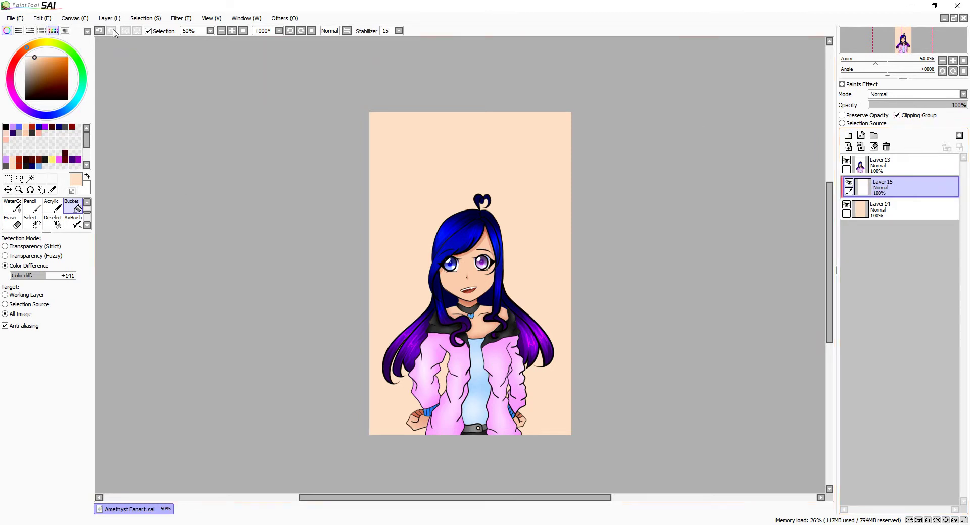
{"action": "key", "text": "x"}
{"action": "left_click", "coordinate": [73, 223]}
{"action": "mouse_move", "coordinate": [393, 303]}
{"action": "left_mouse_down"}
{"action": "mouse_move", "coordinate": [472, 75]}
{"action": "mouse_move", "coordinate": [486, 205]}
{"action": "left_mouse_up"}
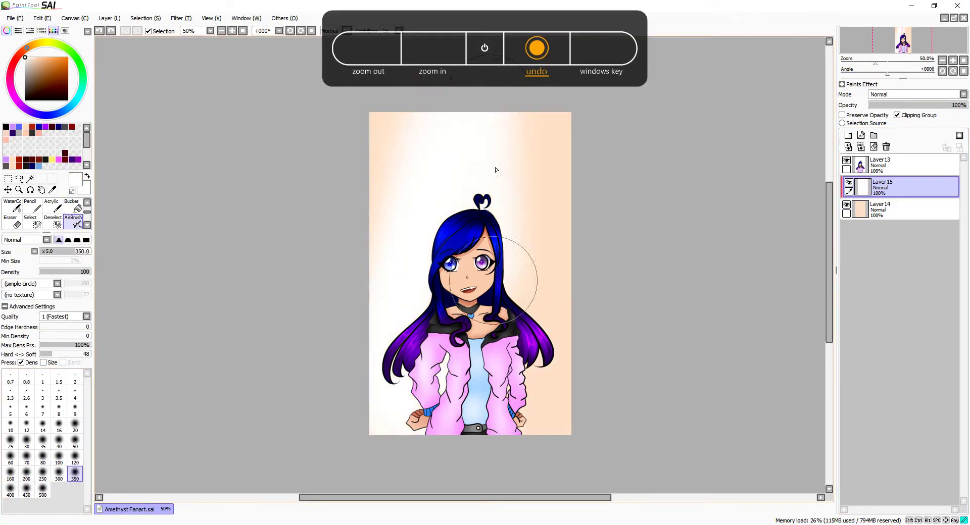
{"action": "left_click", "coordinate": [917, 105]}
Step: Airbrush a soft white glow over the character's hair on a new Layer16 clipped to Layer13 in Normal mode
{"action": "key", "text": "ctrl+shift+n"}
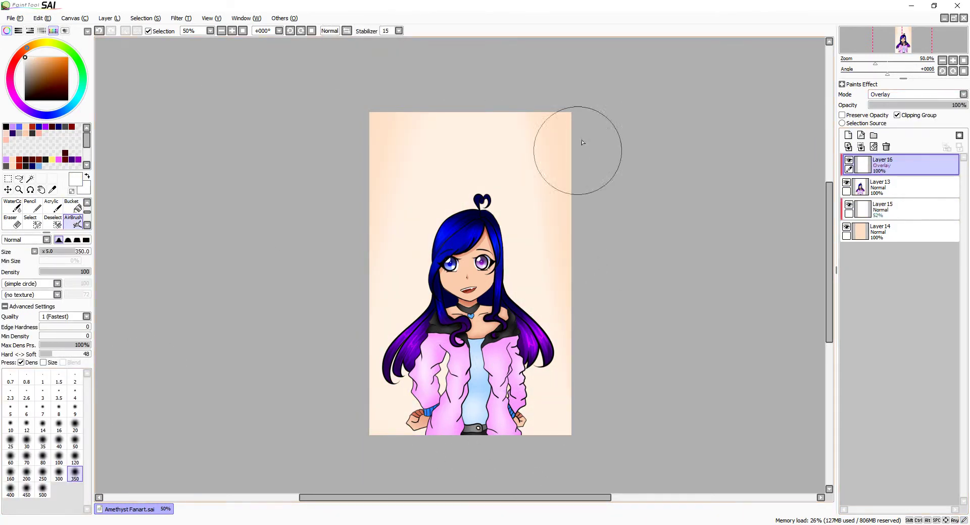
{"action": "left_click_drag", "start_coordinate": [454, 212], "coordinate": [485, 303]}
{"action": "key", "text": "ctrl+z"}
{"action": "mouse_move", "coordinate": [480, 213]}
{"action": "left_mouse_down"}
{"action": "mouse_move", "coordinate": [385, 372]}
{"action": "mouse_move", "coordinate": [394, 353]}
{"action": "left_mouse_up"}
{"action": "left_click_drag", "start_coordinate": [585, 336], "coordinate": [600, 352]}
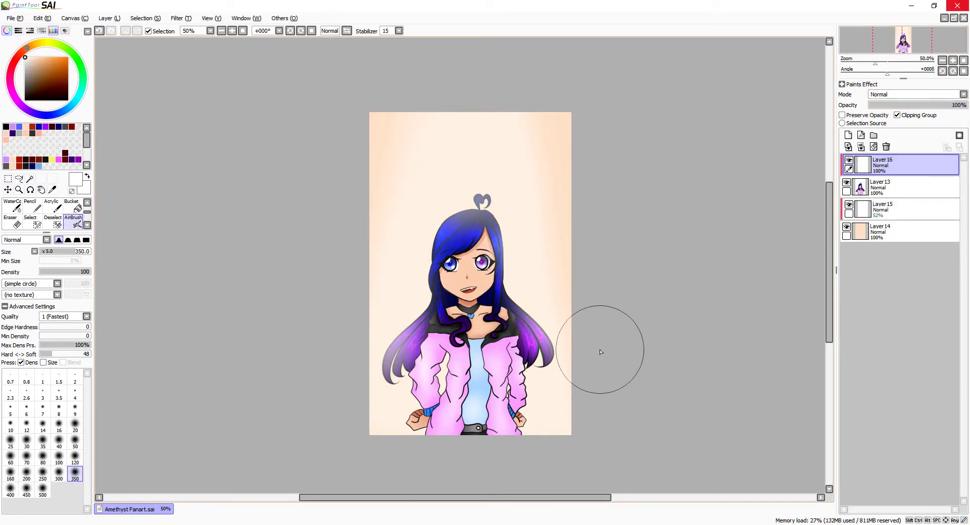
Step: Merge Layer15 into the background Layer14 and Layer16 into the character Layer13
{"action": "left_click", "coordinate": [899, 209]}
{"action": "left_click", "coordinate": [860, 147]}
{"action": "left_click", "coordinate": [899, 164]}
{"action": "left_click", "coordinate": [860, 147]}
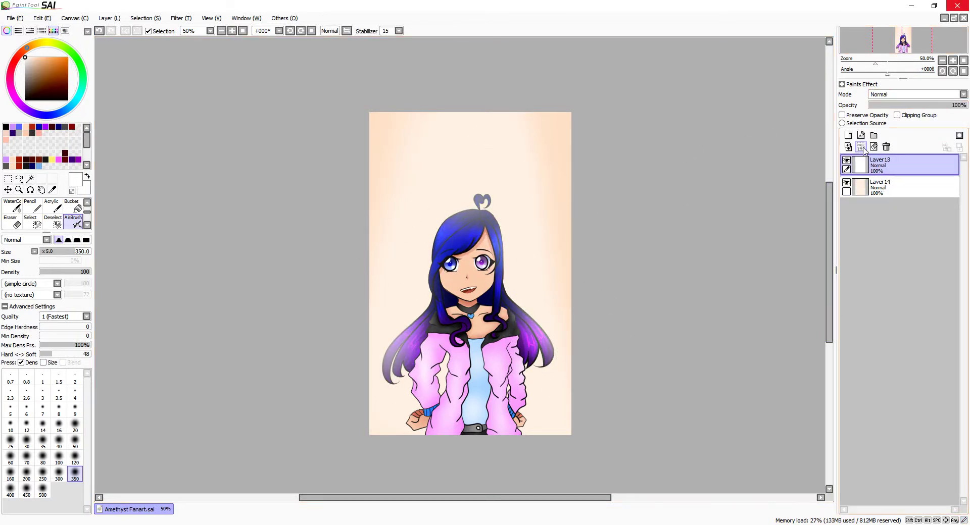